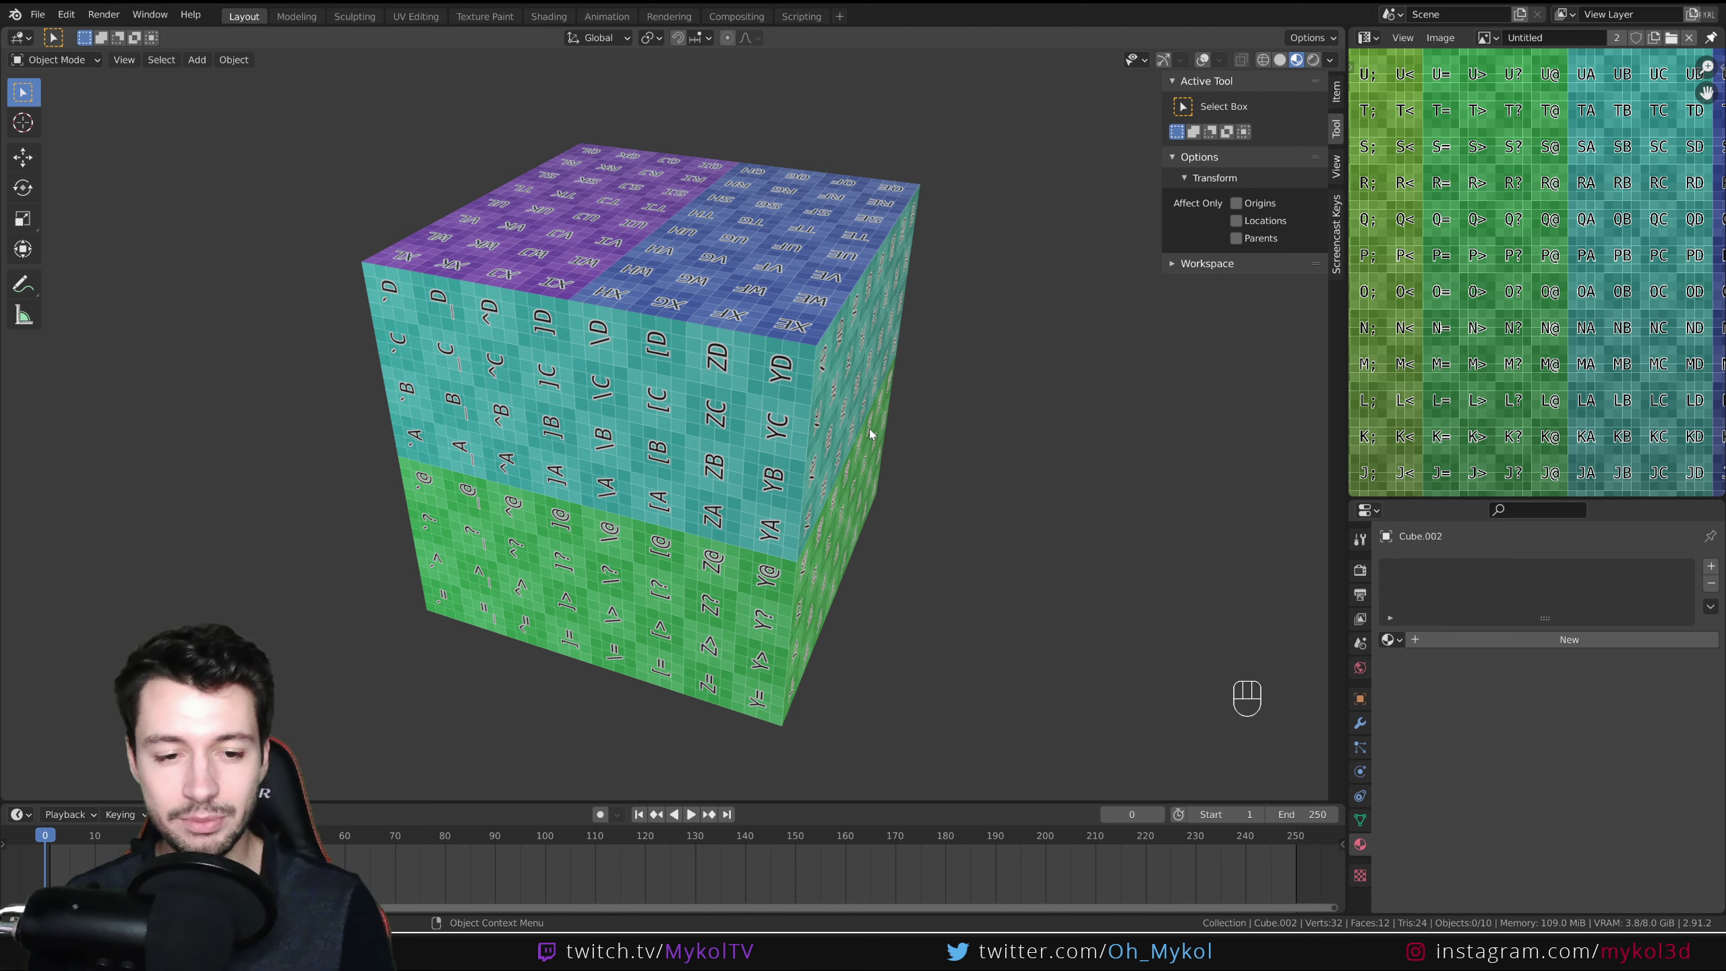
# Examine the textured cube from several angles and compare its faces with the full color grid image.
pyautogui.moveTo(817, 419); pyautogui.dragTo(833, 267, button='middle')
pyautogui.moveTo(401, 291); pyautogui.dragTo(536, 600, button='middle')
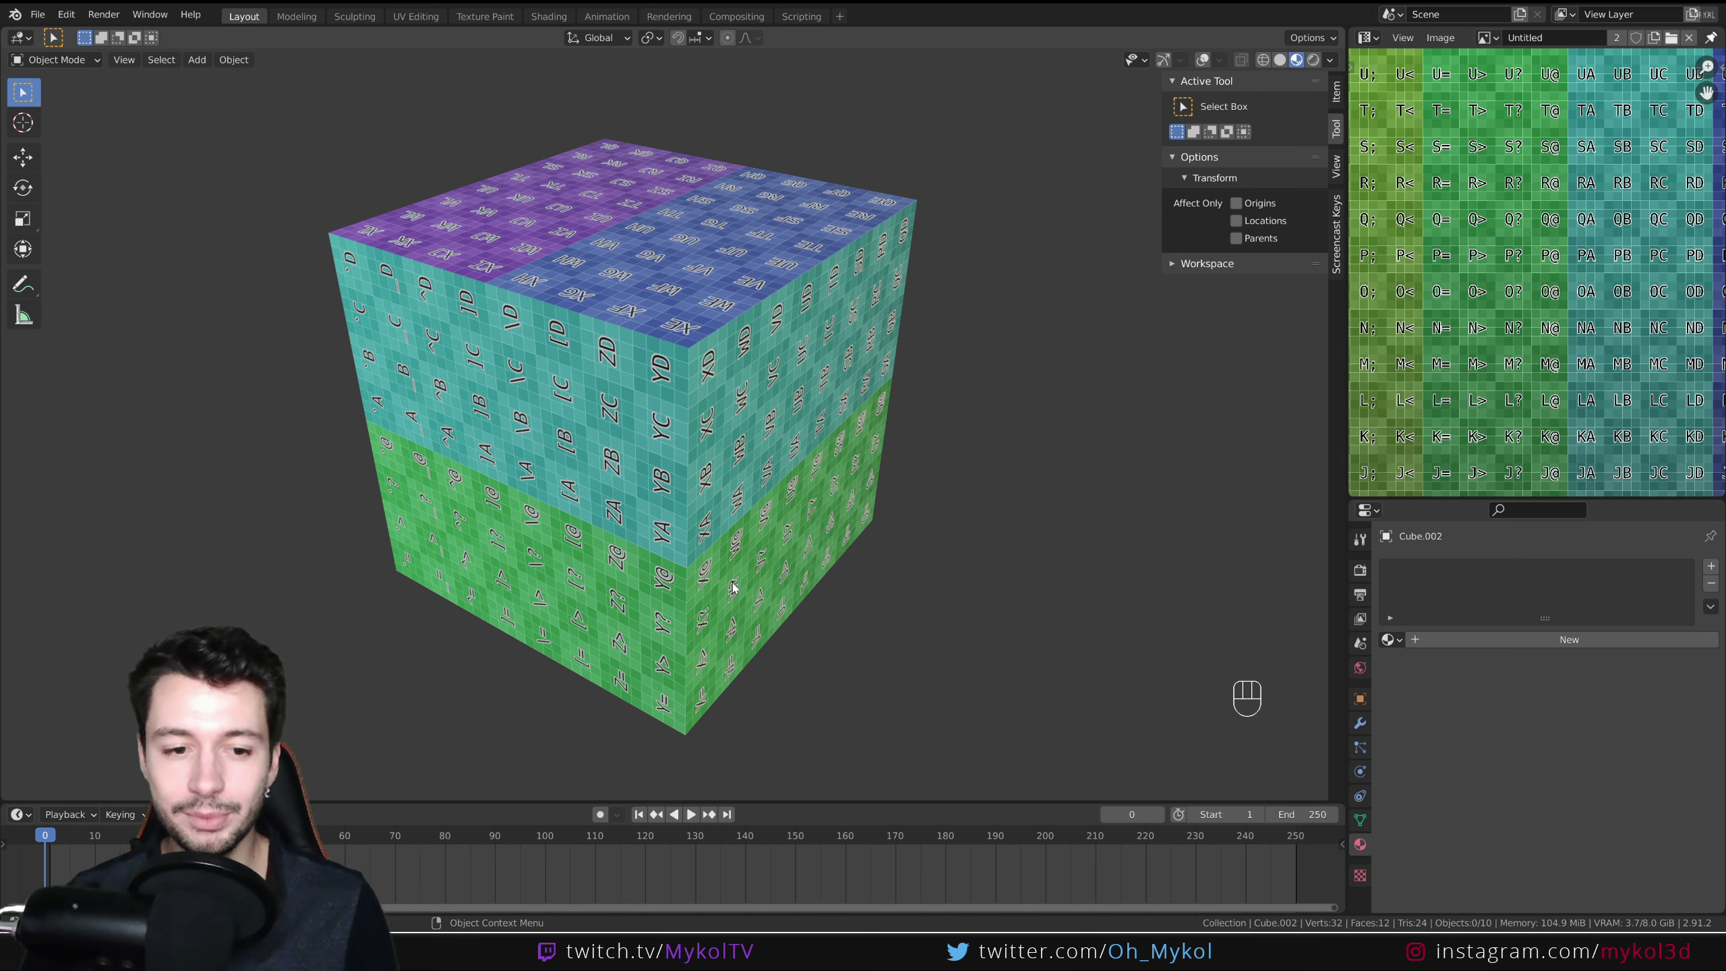
pyautogui.moveTo(735, 588); pyautogui.dragTo(815, 381, button='middle')
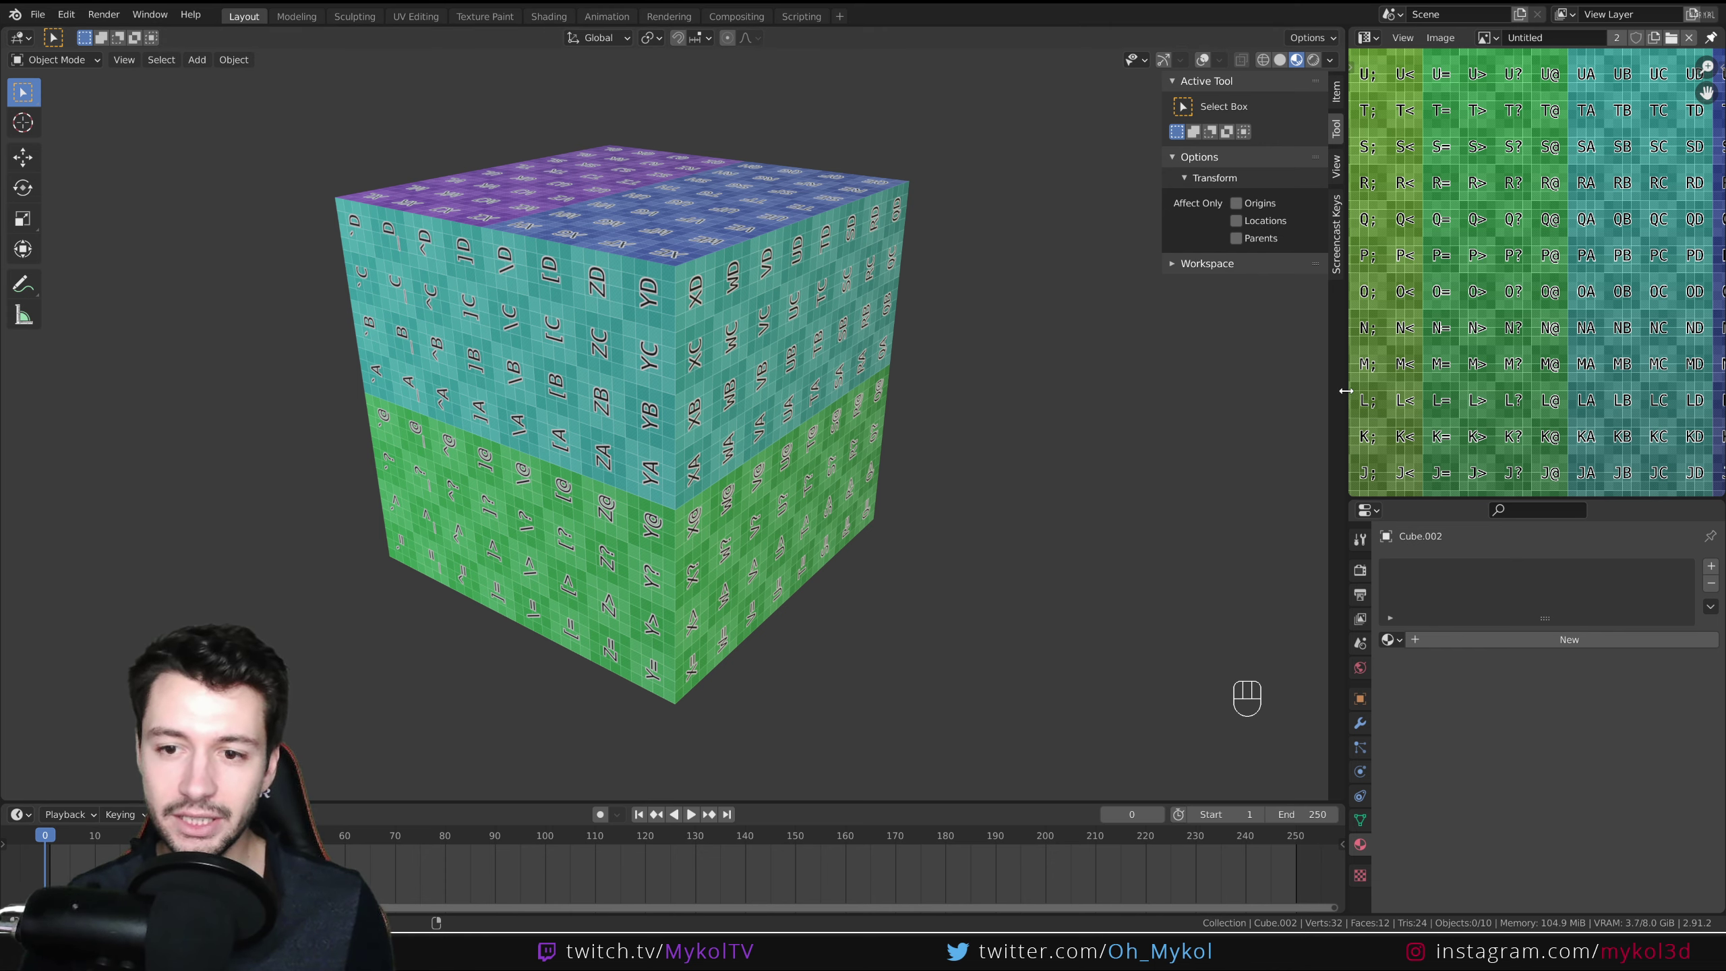
pyautogui.moveTo(1346, 390); pyautogui.dragTo(1050, 397)
pyautogui.scroll(-6, 1321, 321)
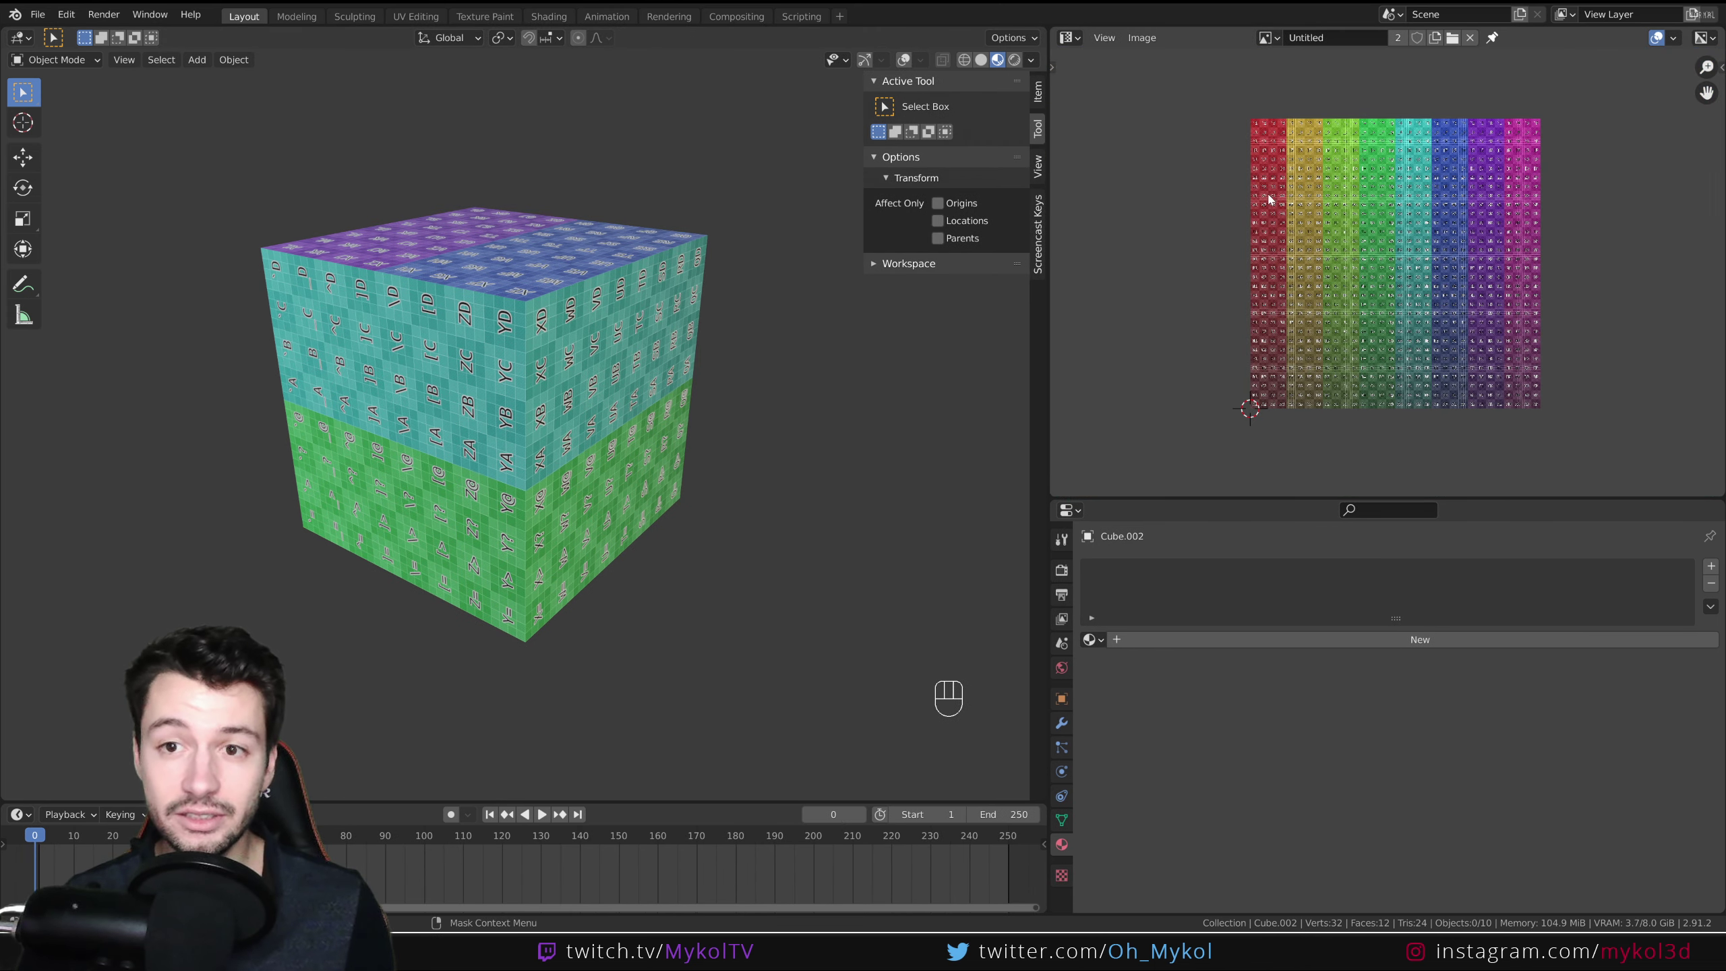
pyautogui.scroll(6, 1226, 381)
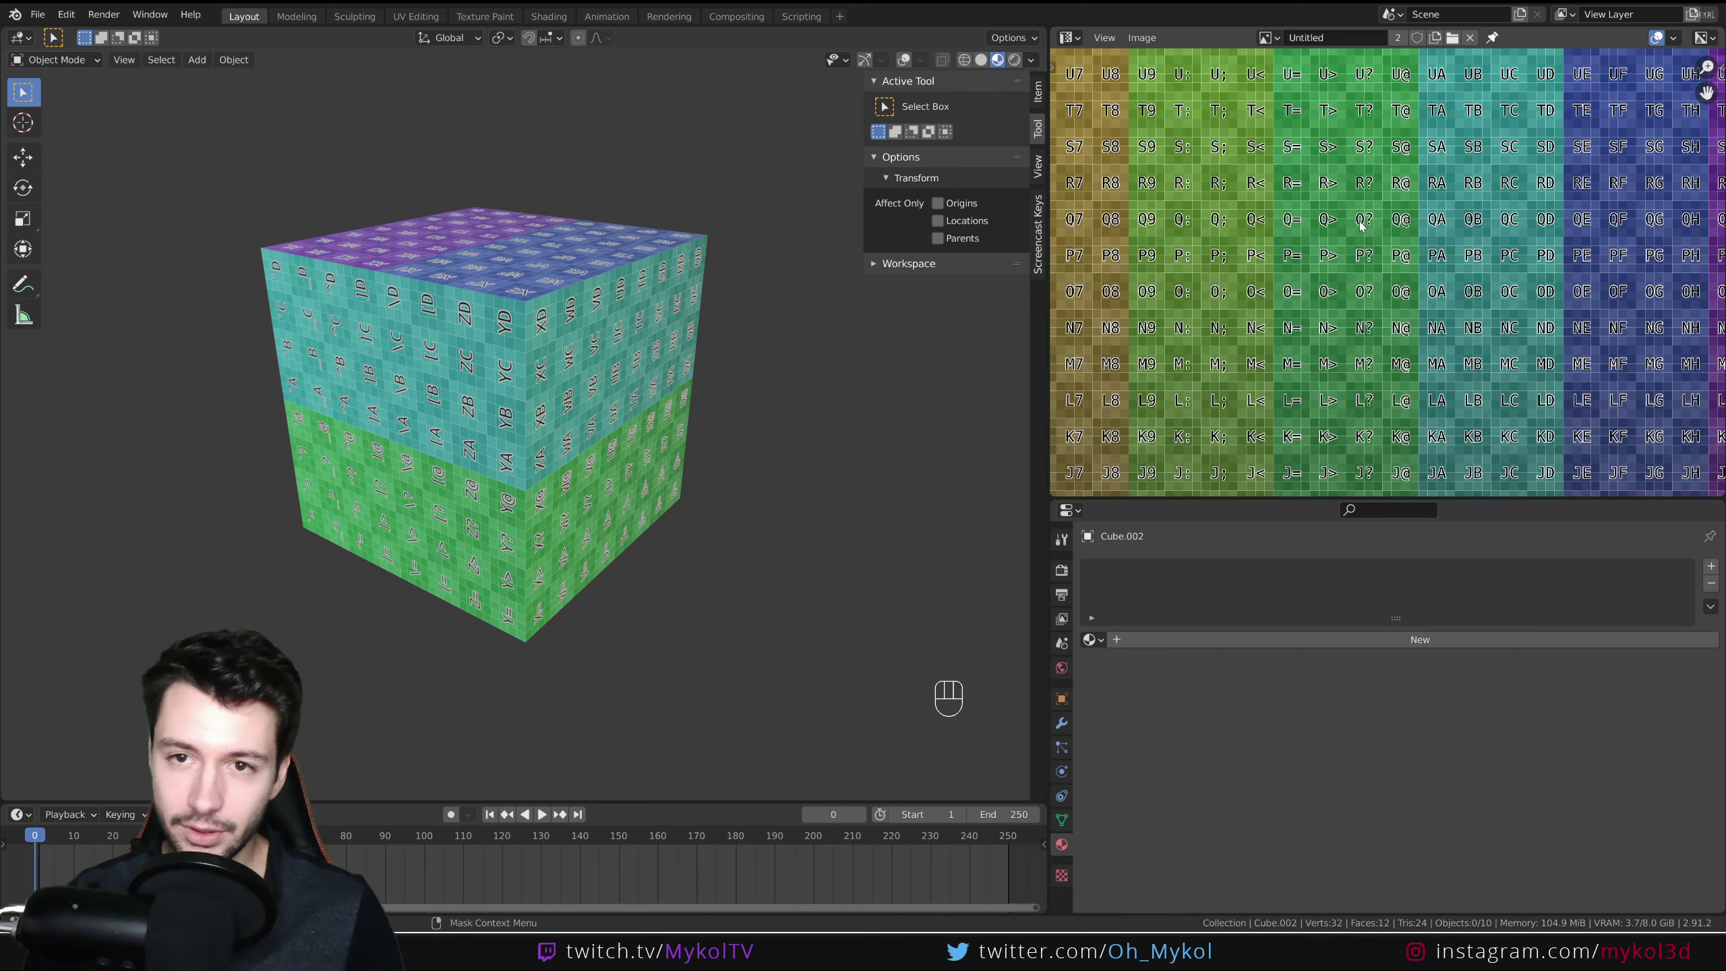
pyautogui.scroll(-4, 1343, 311)
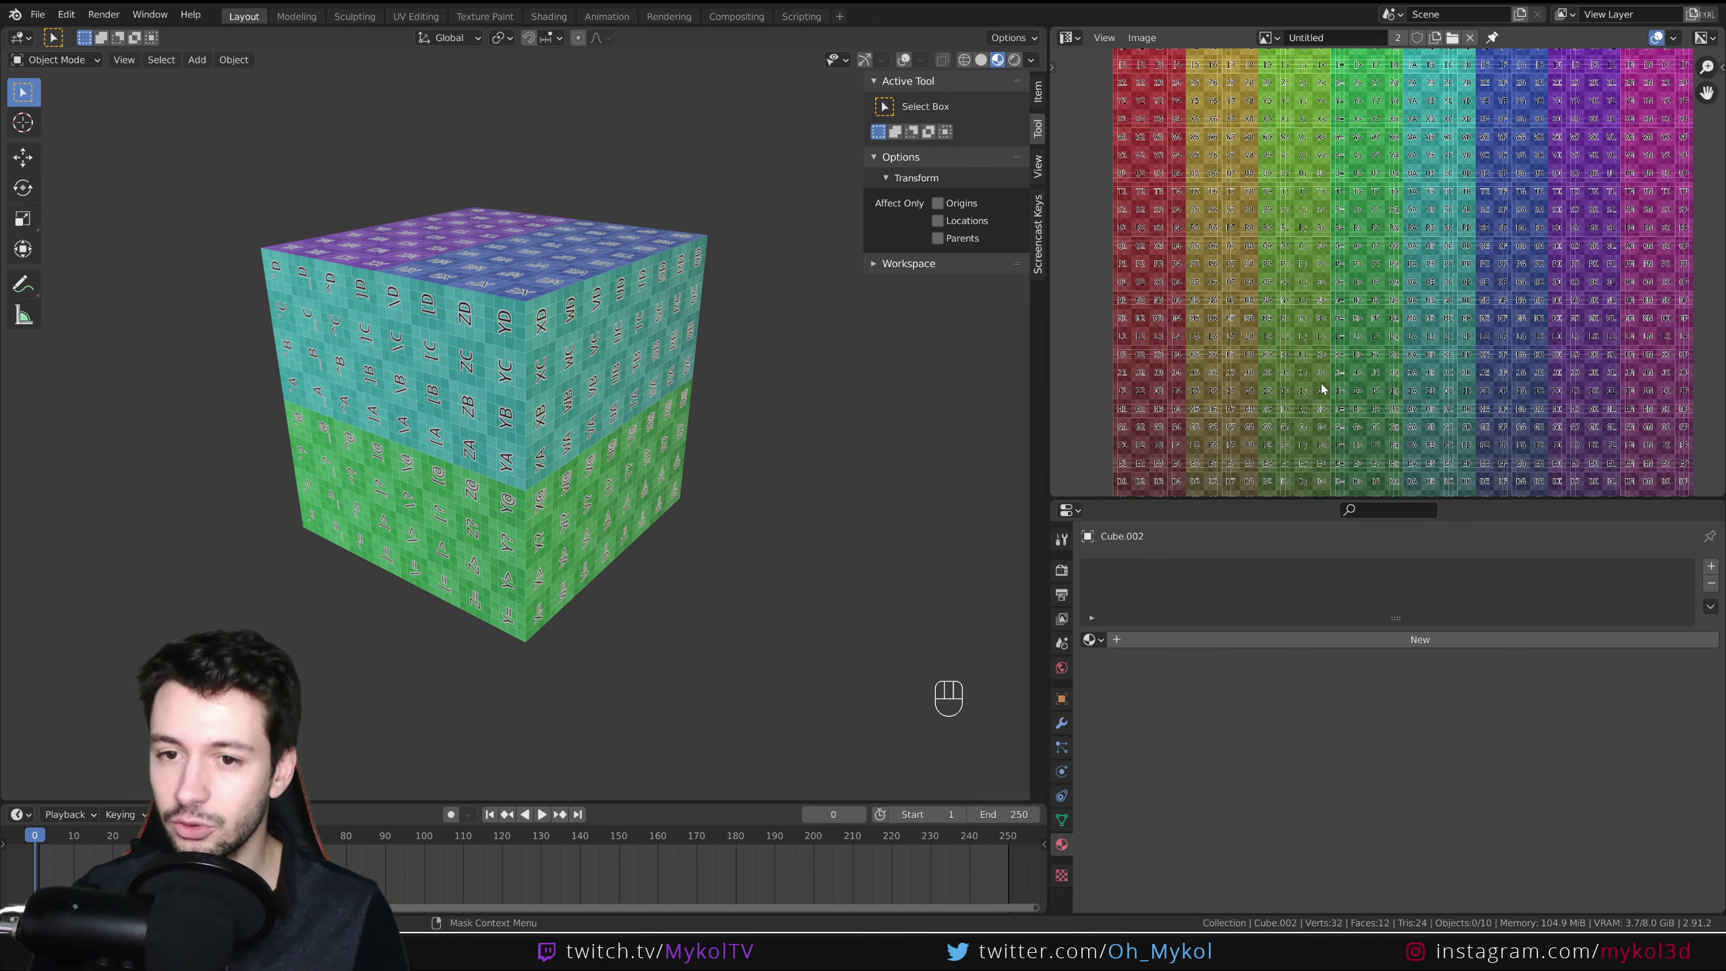
pyautogui.scroll(6, 1356, 357)
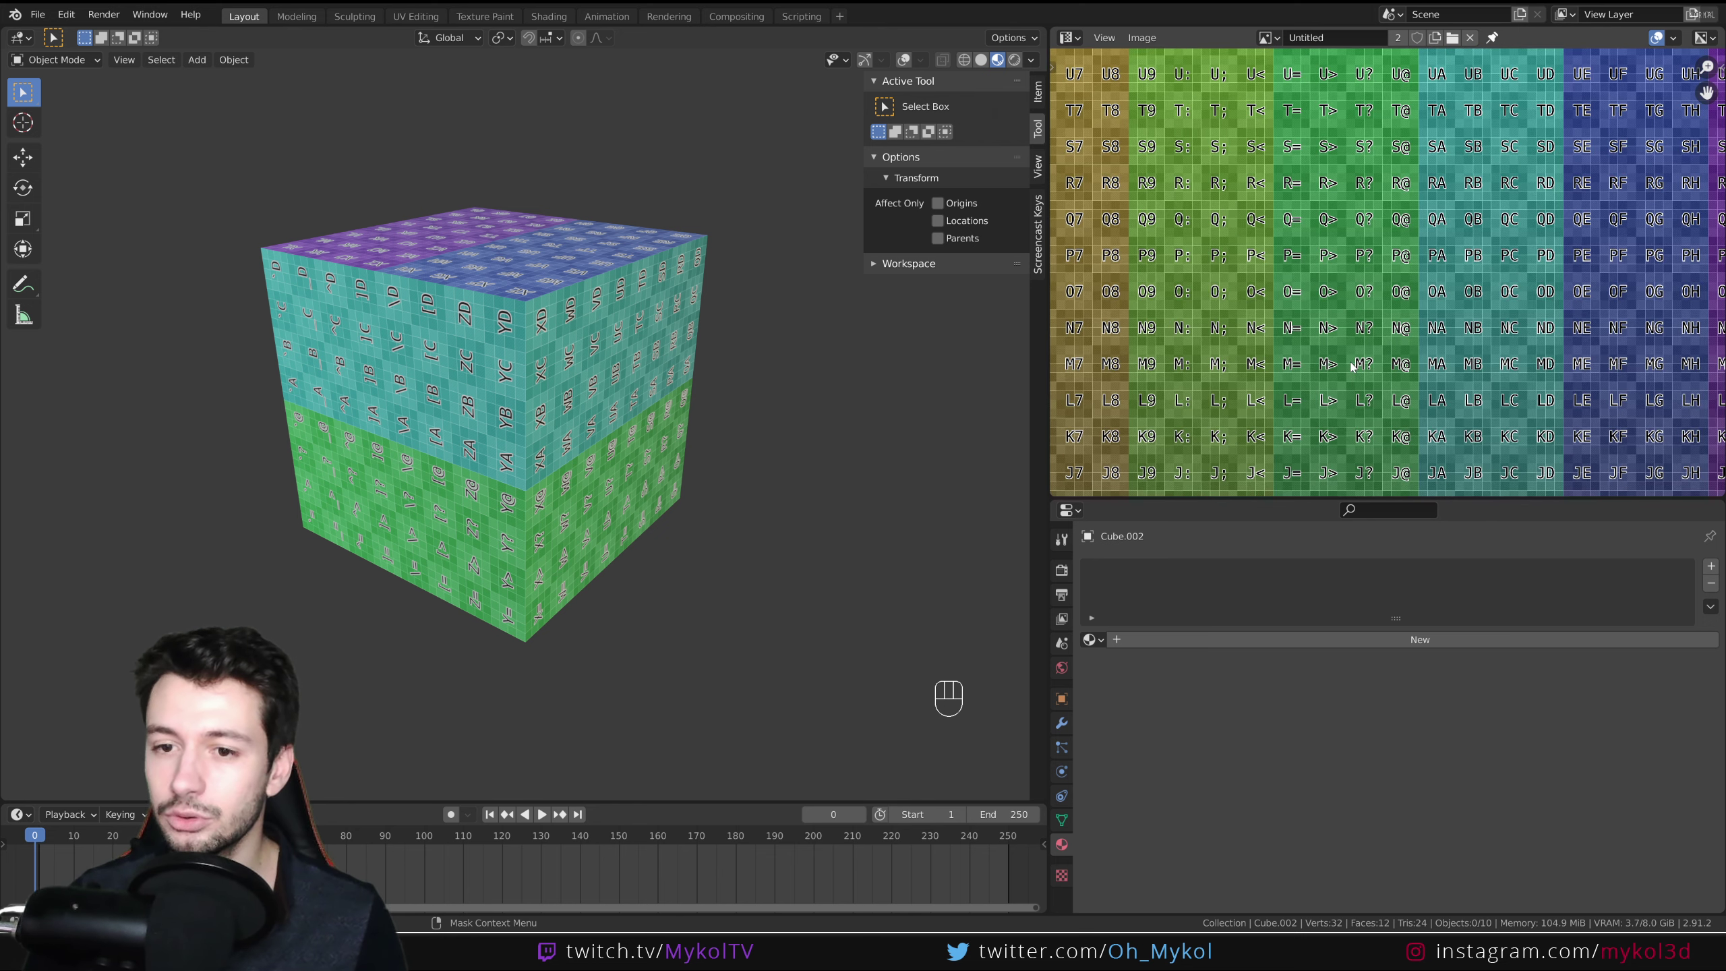
pyautogui.scroll(-6, 1353, 356)
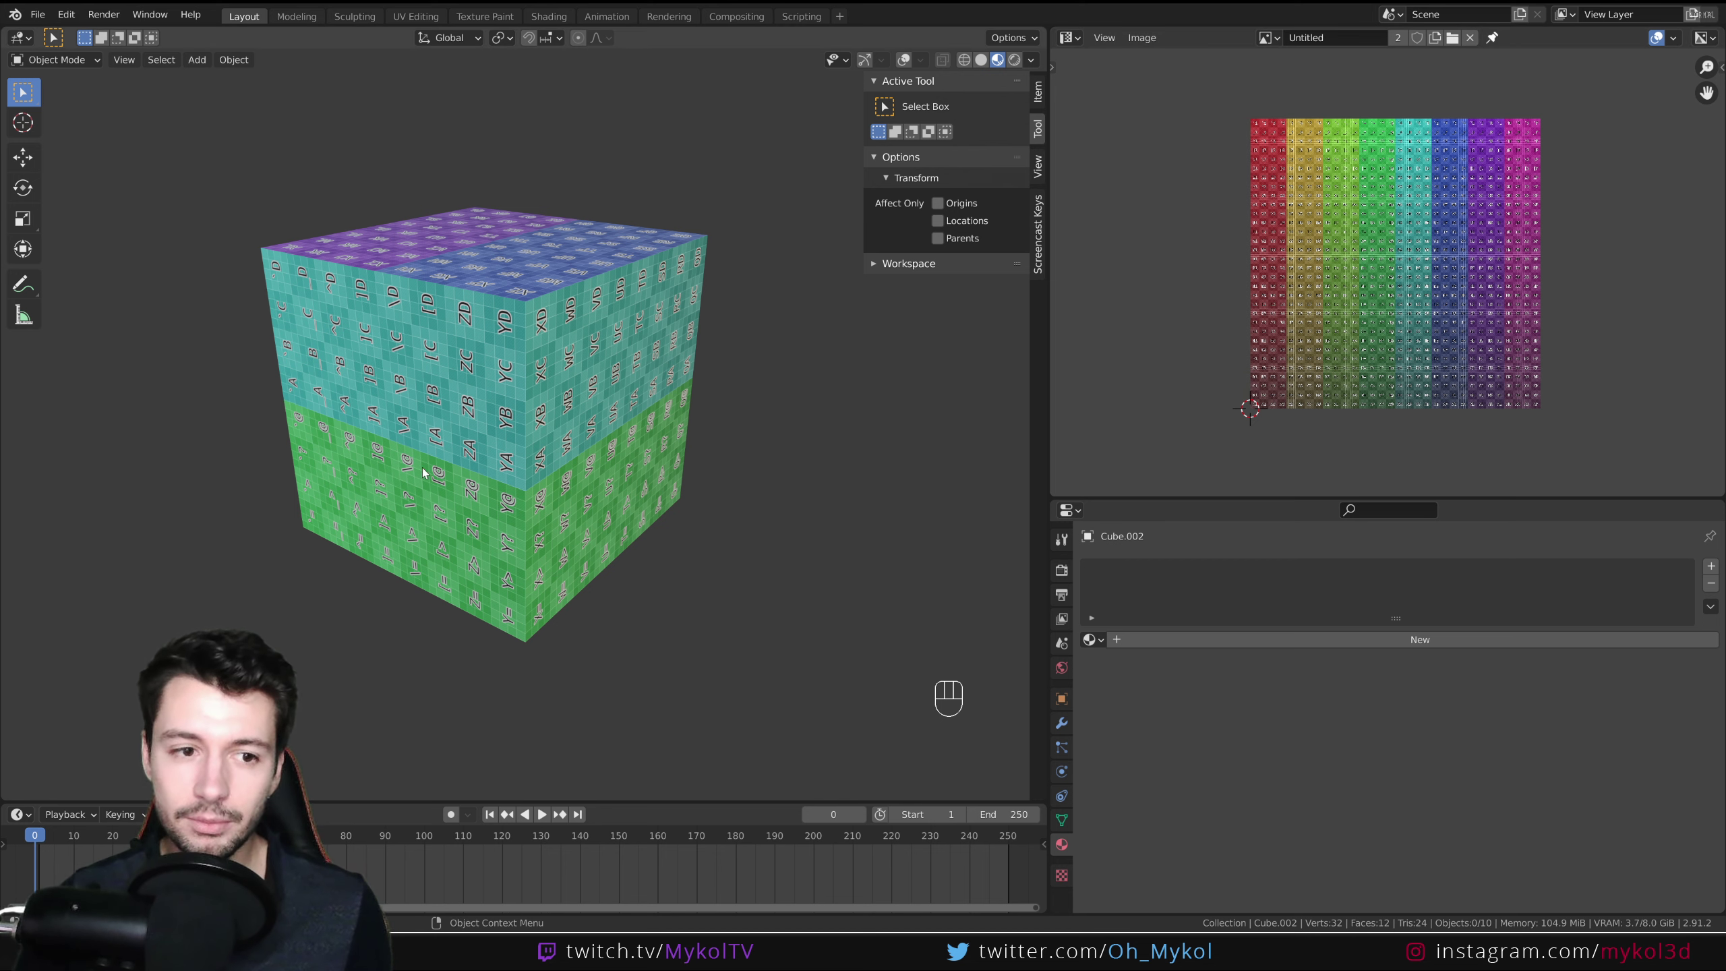
pyautogui.moveTo(1049, 367); pyautogui.dragTo(1301, 367)
pyautogui.scroll(3, 1468, 357)
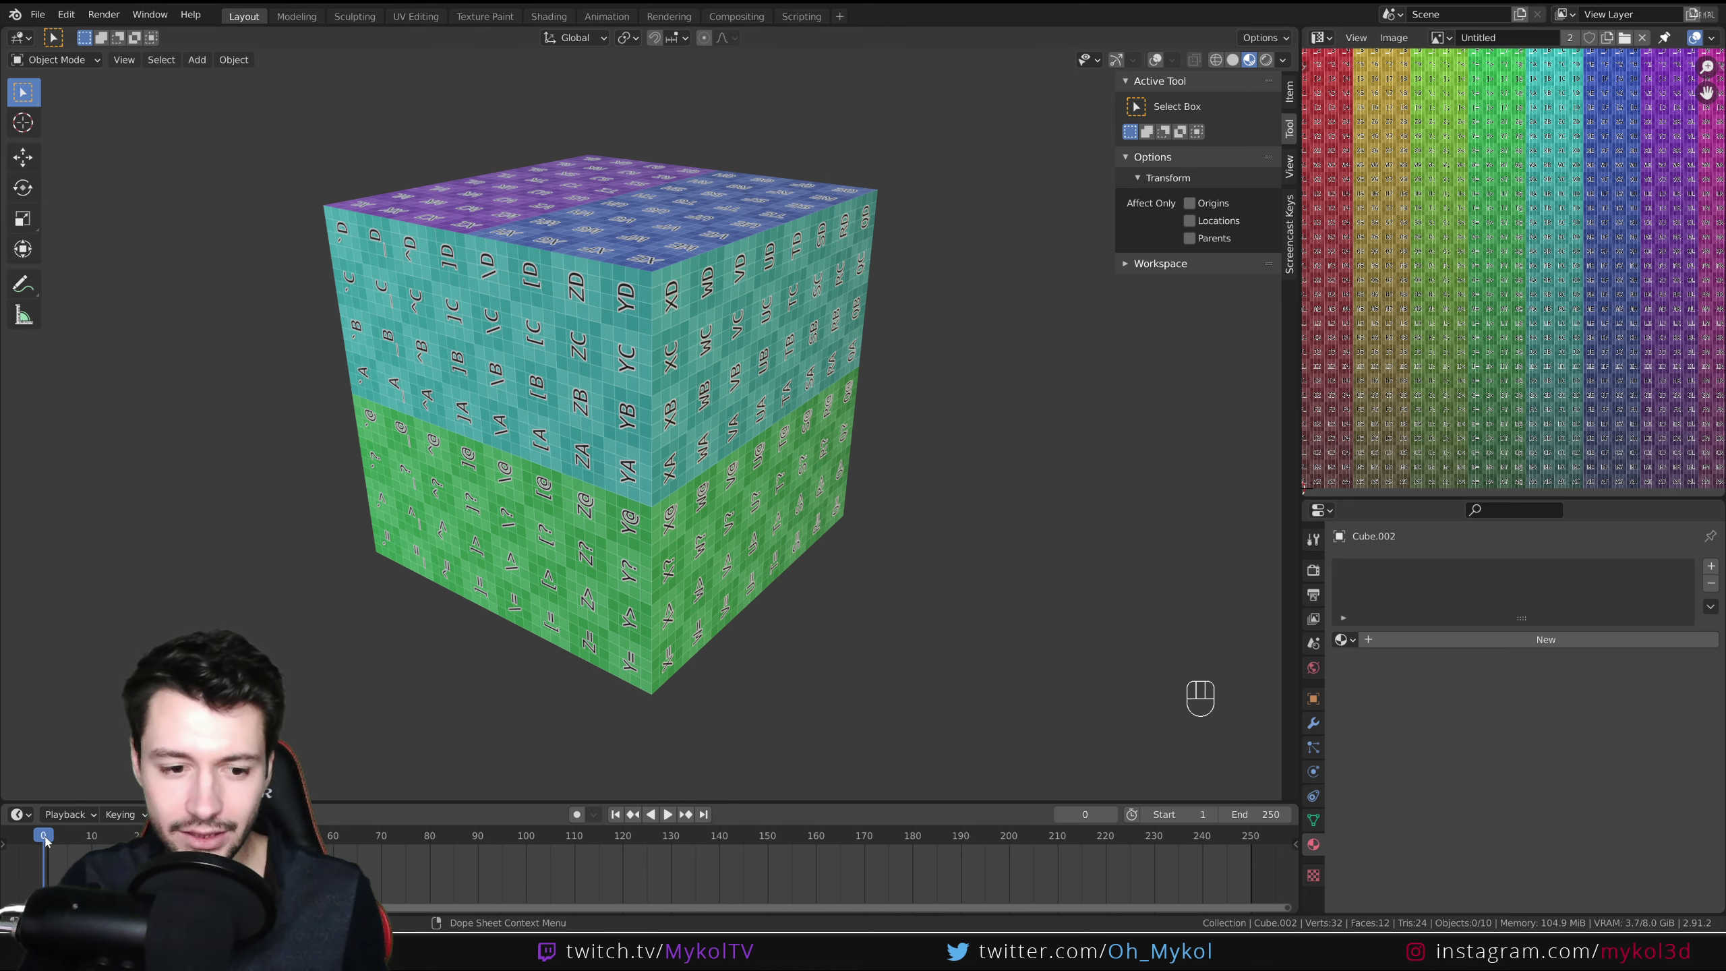
# Scrub the animation to frame 122 to view the unfolded texture faces, and select the white cube in the middle.
pyautogui.press('space')
pyautogui.moveTo(45, 839); pyautogui.dragTo(632, 842)
pyautogui.press('space')
pyautogui.scroll(-3, 883, 564)
pyautogui.moveTo(883, 565)
pyautogui.mouseDown(button='middle')
pyautogui.moveTo(825, 593)
pyautogui.moveTo(862, 582)
pyautogui.mouseUp(button='middle')
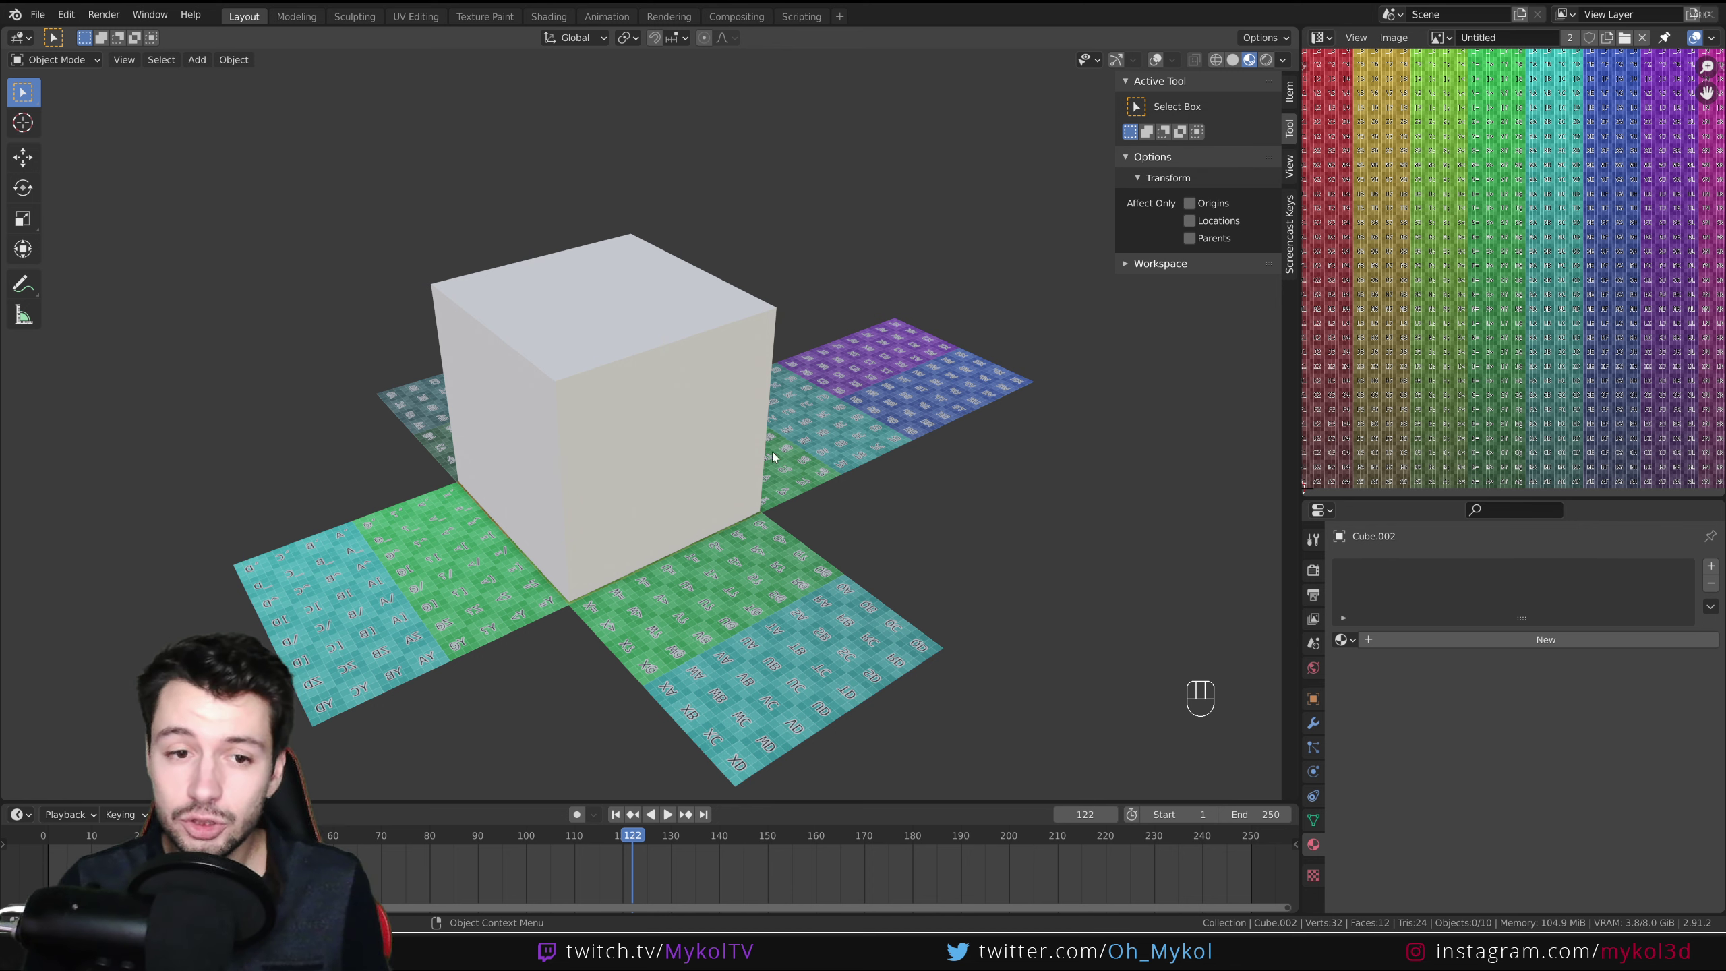
pyautogui.click(680, 348)
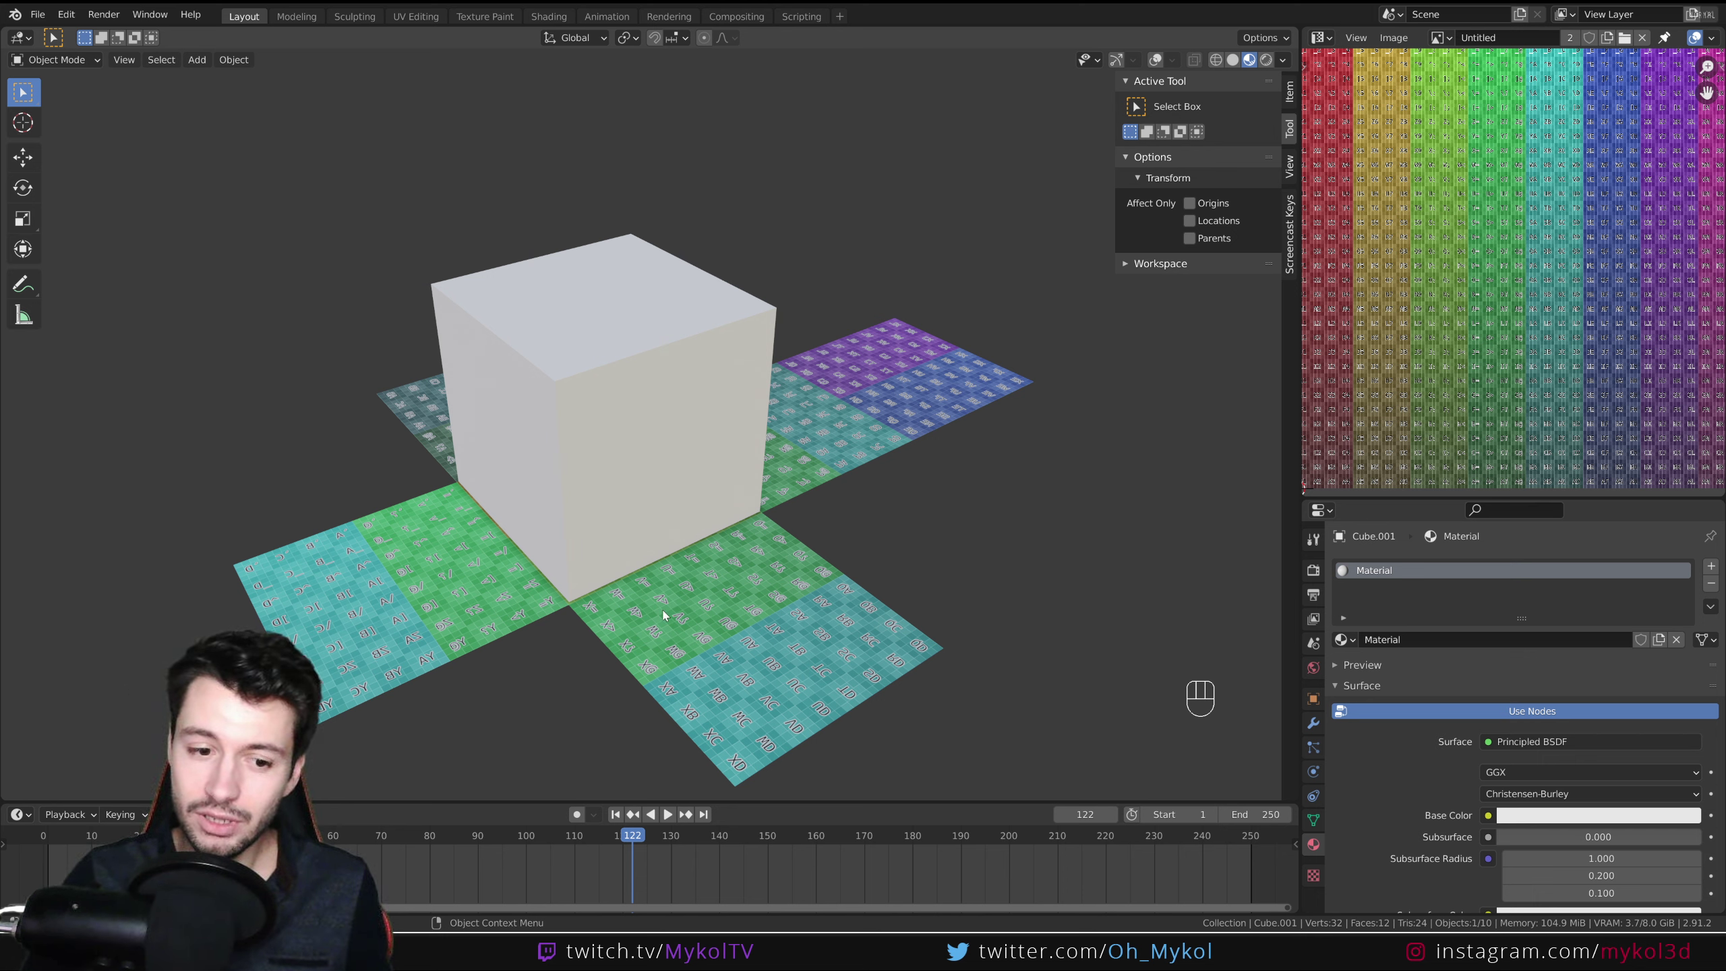
# Move the animation back to frame 9 and inspect the nearly folded faces around the cube from all sides.
pyautogui.press('space')
pyautogui.click(620, 841)
pyautogui.moveTo(621, 844); pyautogui.dragTo(88, 877)
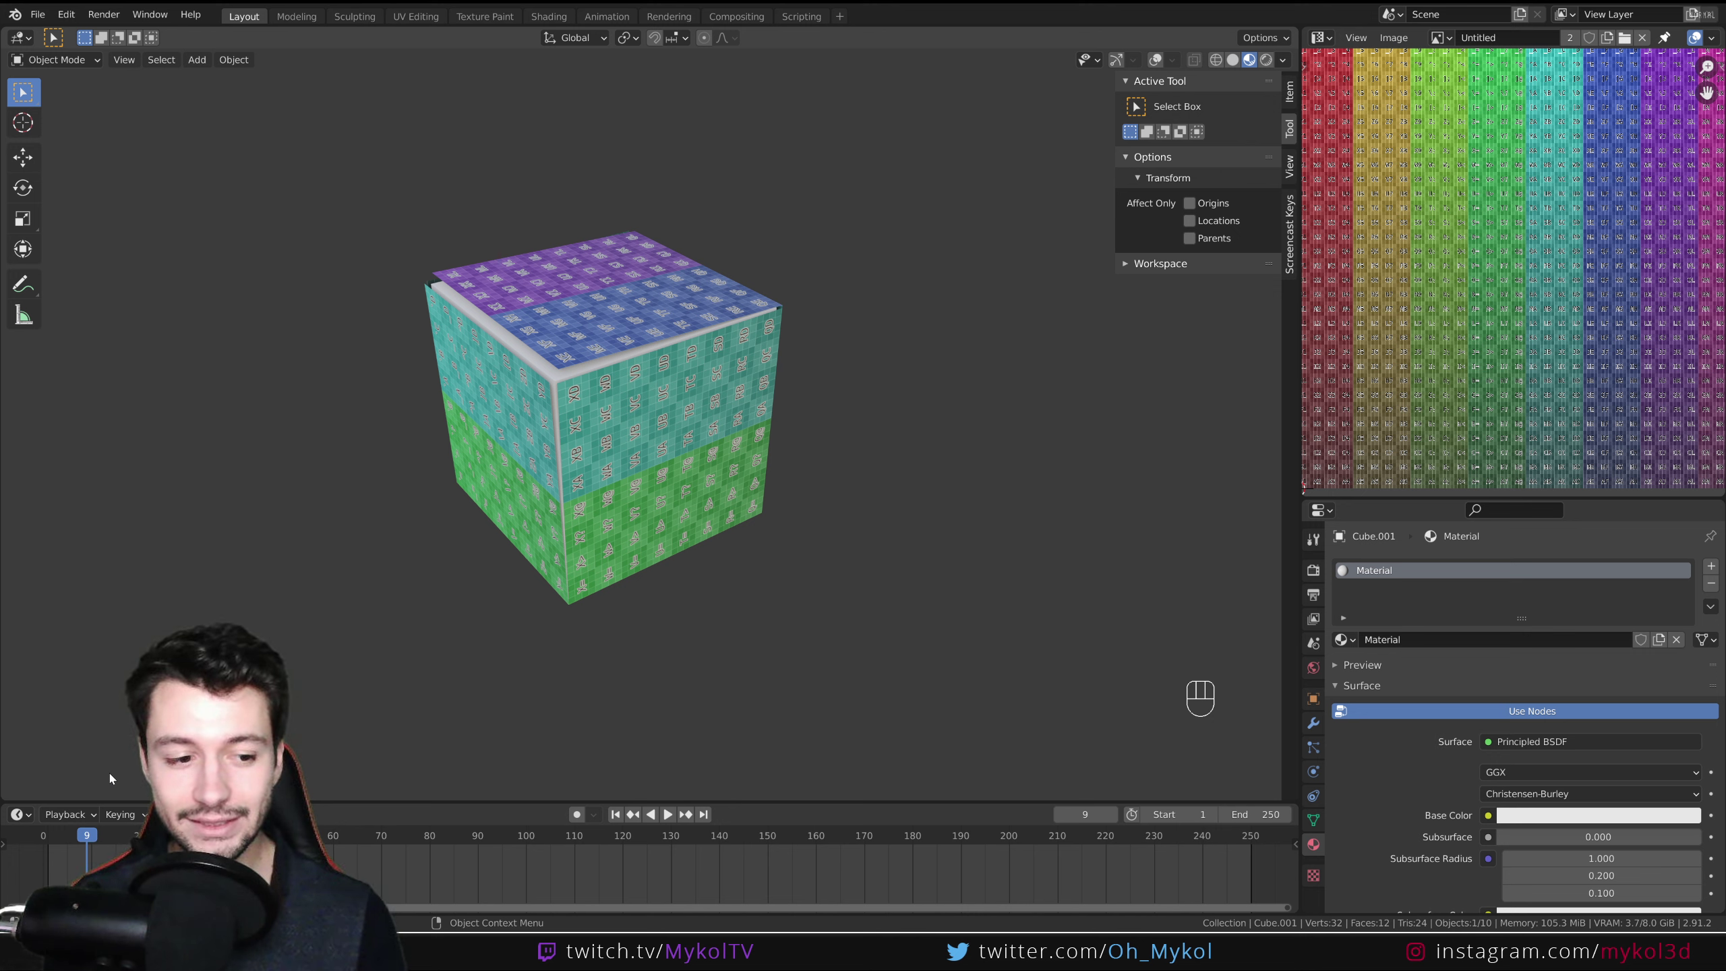
pyautogui.moveTo(271, 644); pyautogui.dragTo(693, 558, button='middle')
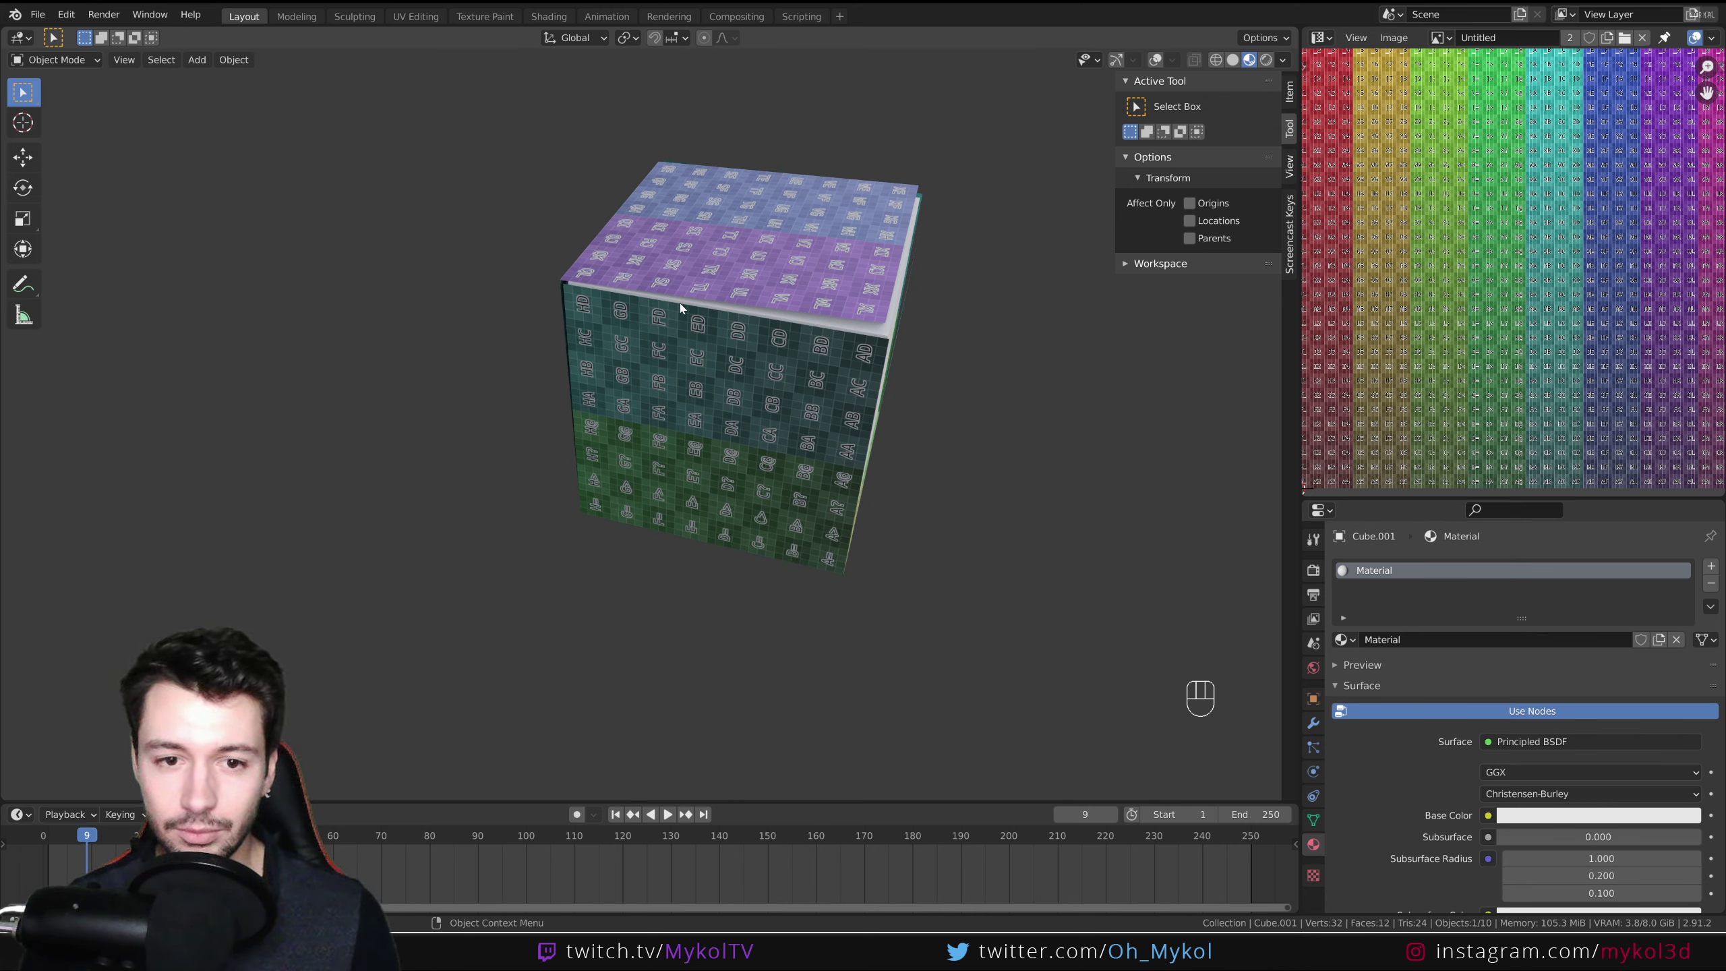
pyautogui.moveTo(675, 307); pyautogui.dragTo(803, 338, button='middle')
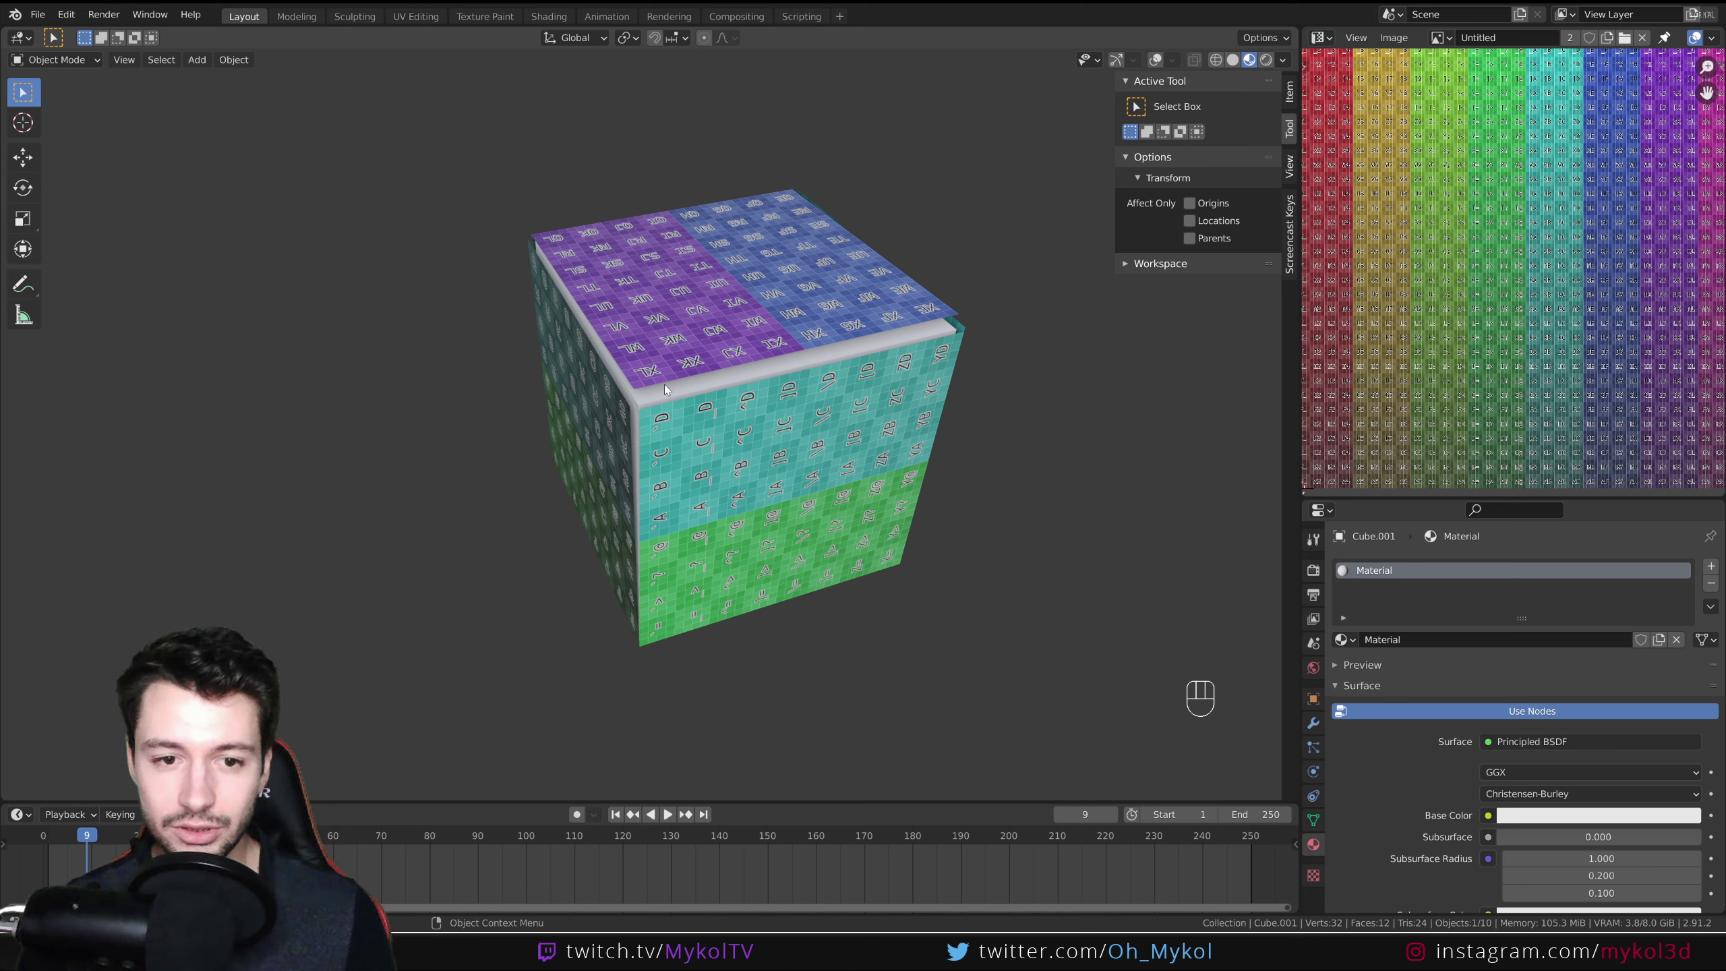
pyautogui.moveTo(623, 401); pyautogui.dragTo(414, 454, button='middle')
pyautogui.moveTo(570, 428); pyautogui.dragTo(511, 464, button='middle')
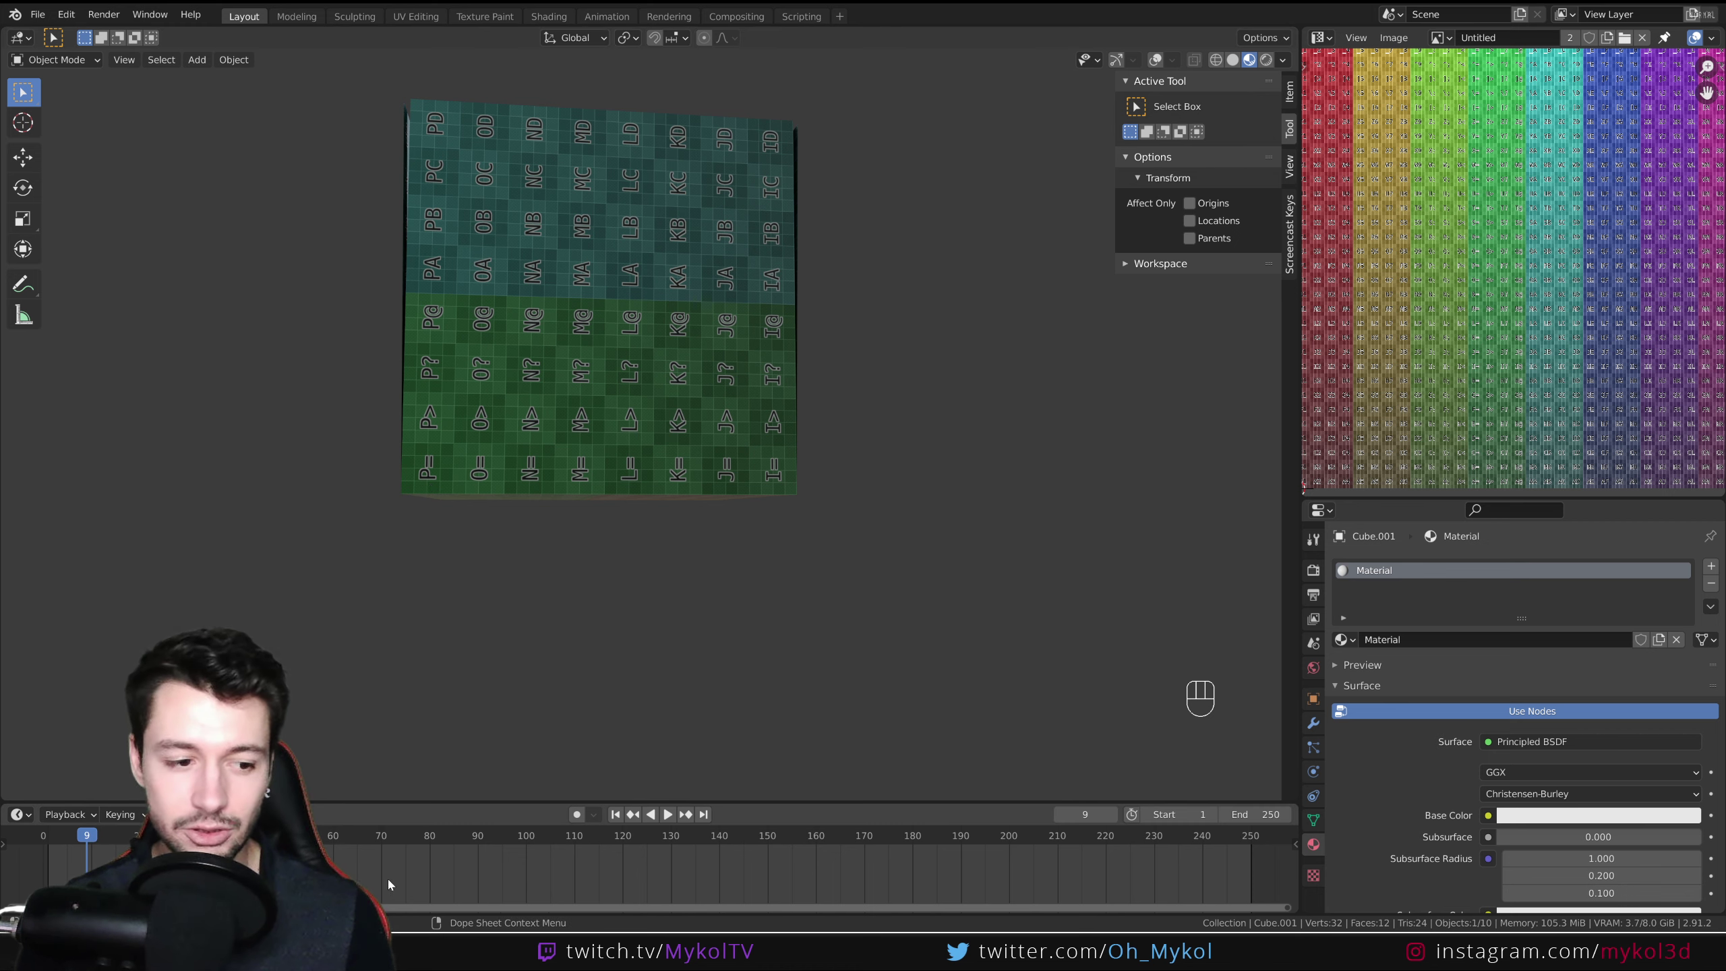
pyautogui.moveTo(475, 532); pyautogui.dragTo(628, 586, button='middle')
# Play the cube's folding animation and stop it at frame 248.
pyautogui.moveTo(324, 834); pyautogui.dragTo(115, 816)
pyautogui.scroll(-8, 296, 662)
pyautogui.press('space')
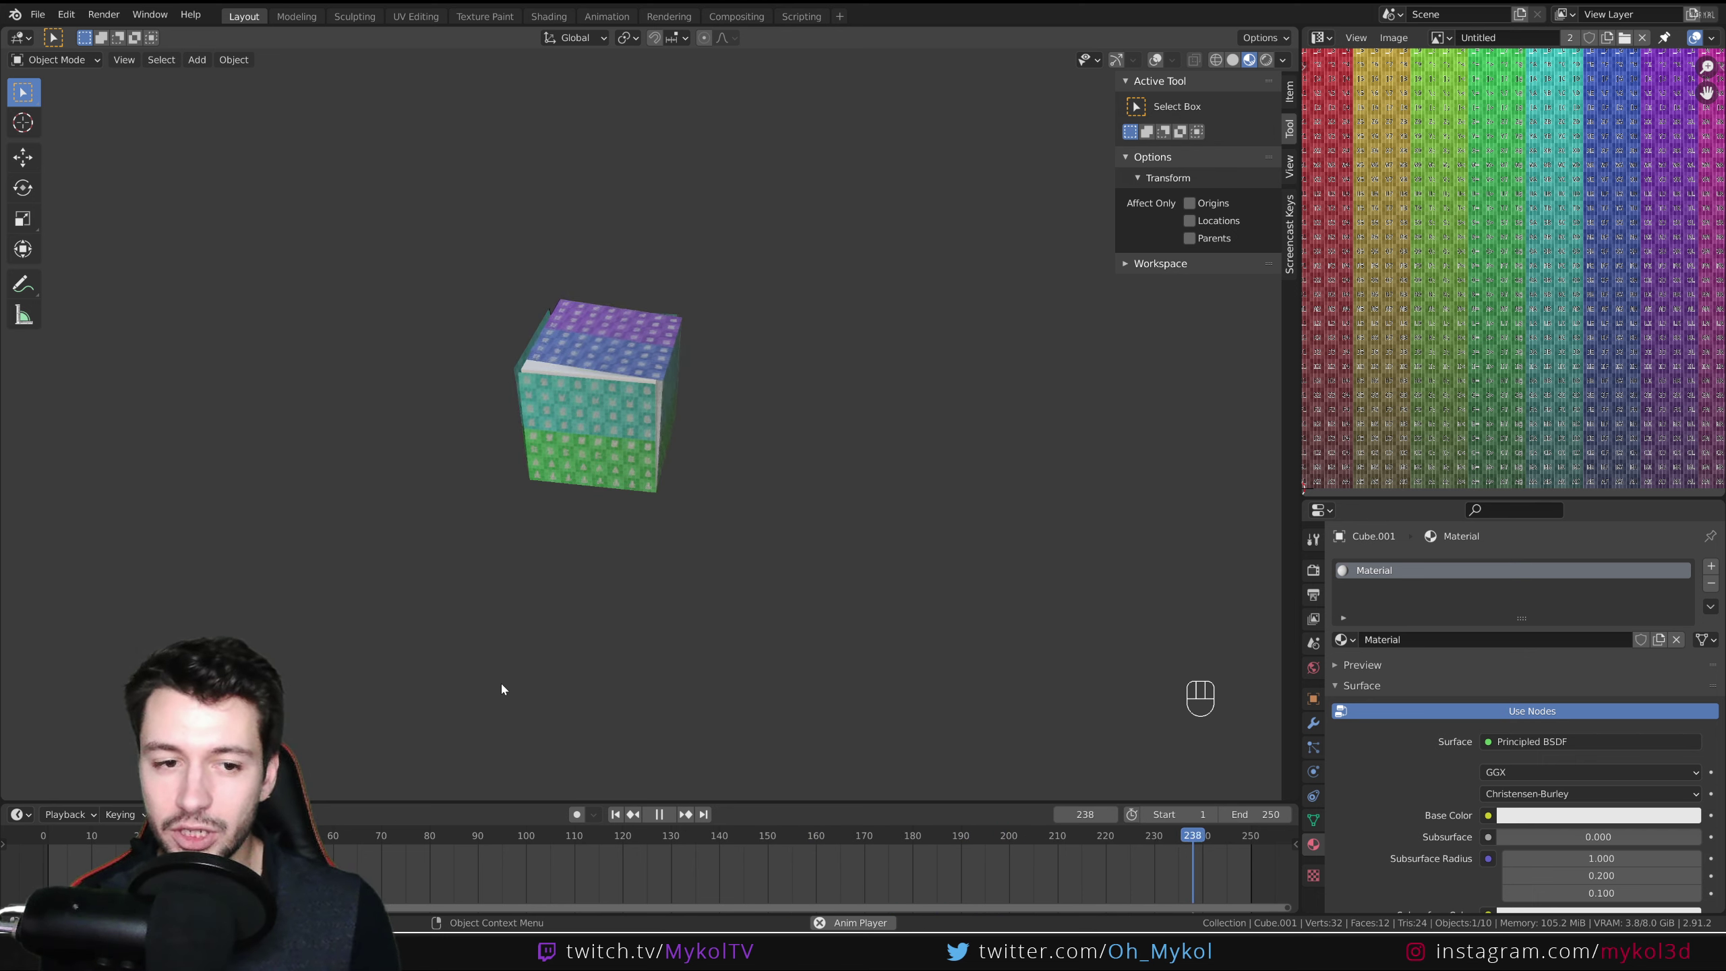
pyautogui.press('space')
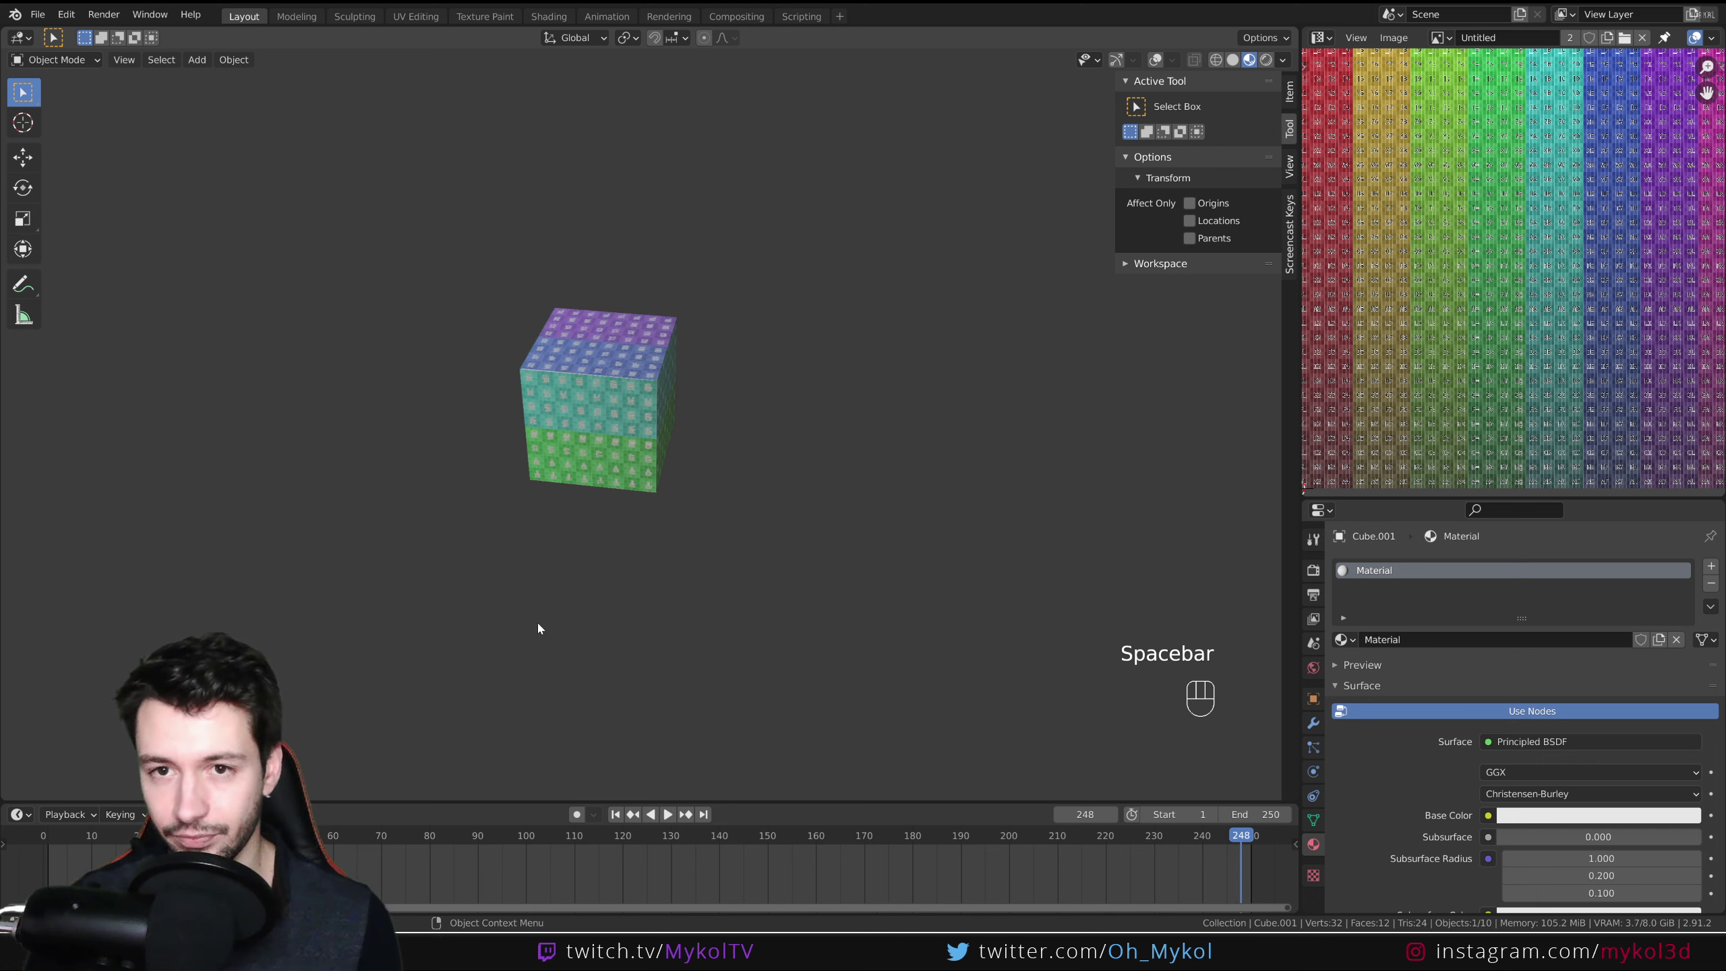
pyautogui.moveTo(538, 622); pyautogui.dragTo(598, 618, button='middle')
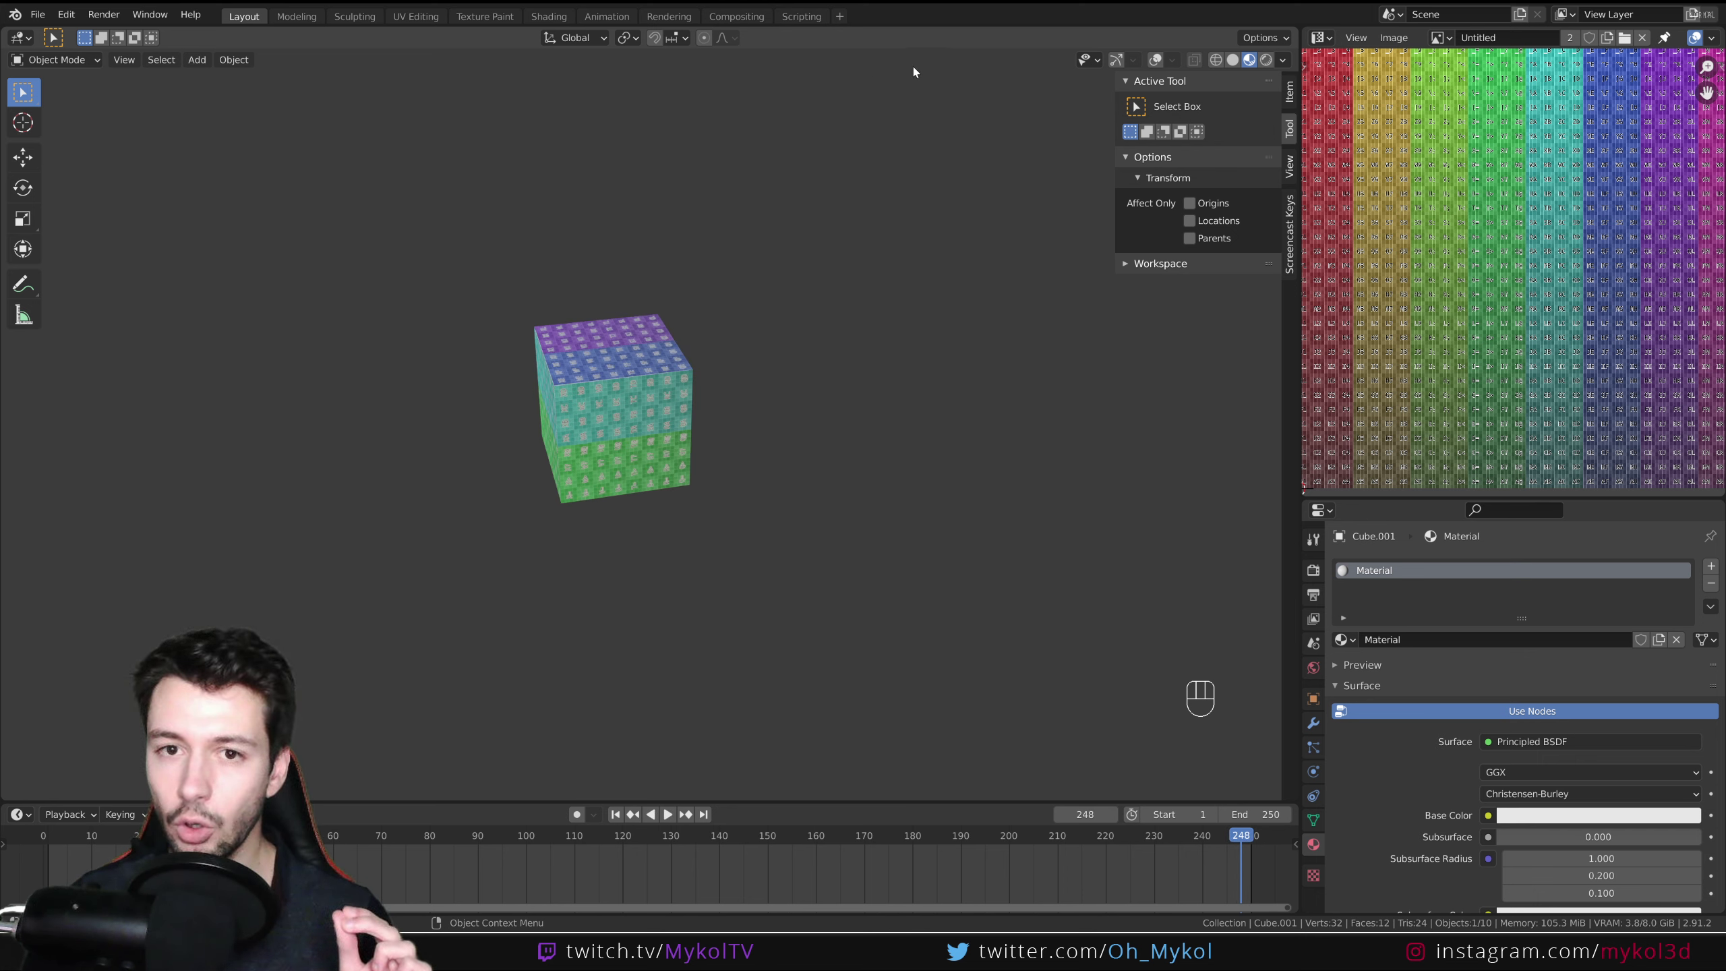
# Turn on the viewport gizmos and overlays, reveal the hidden objects, and select the white cube beside the textured one.
pyautogui.click(1115, 60)
pyautogui.click(1155, 60)
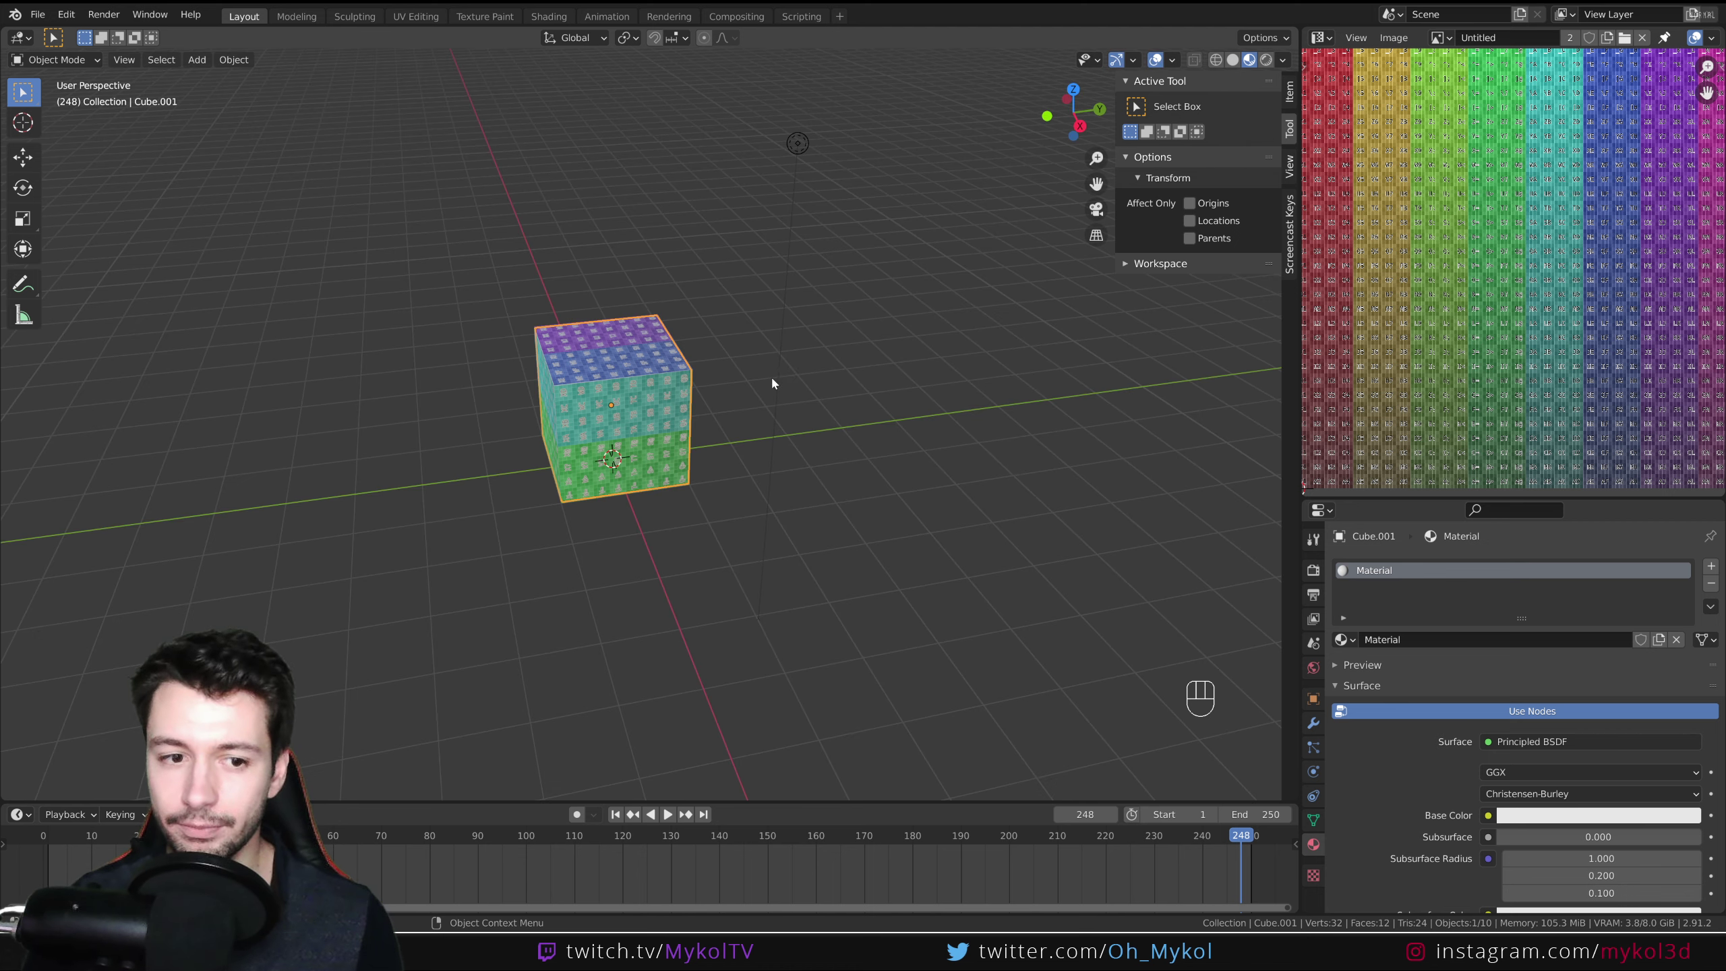
pyautogui.scroll(-2, 819, 399)
pyautogui.hotkey('alt', 'h')
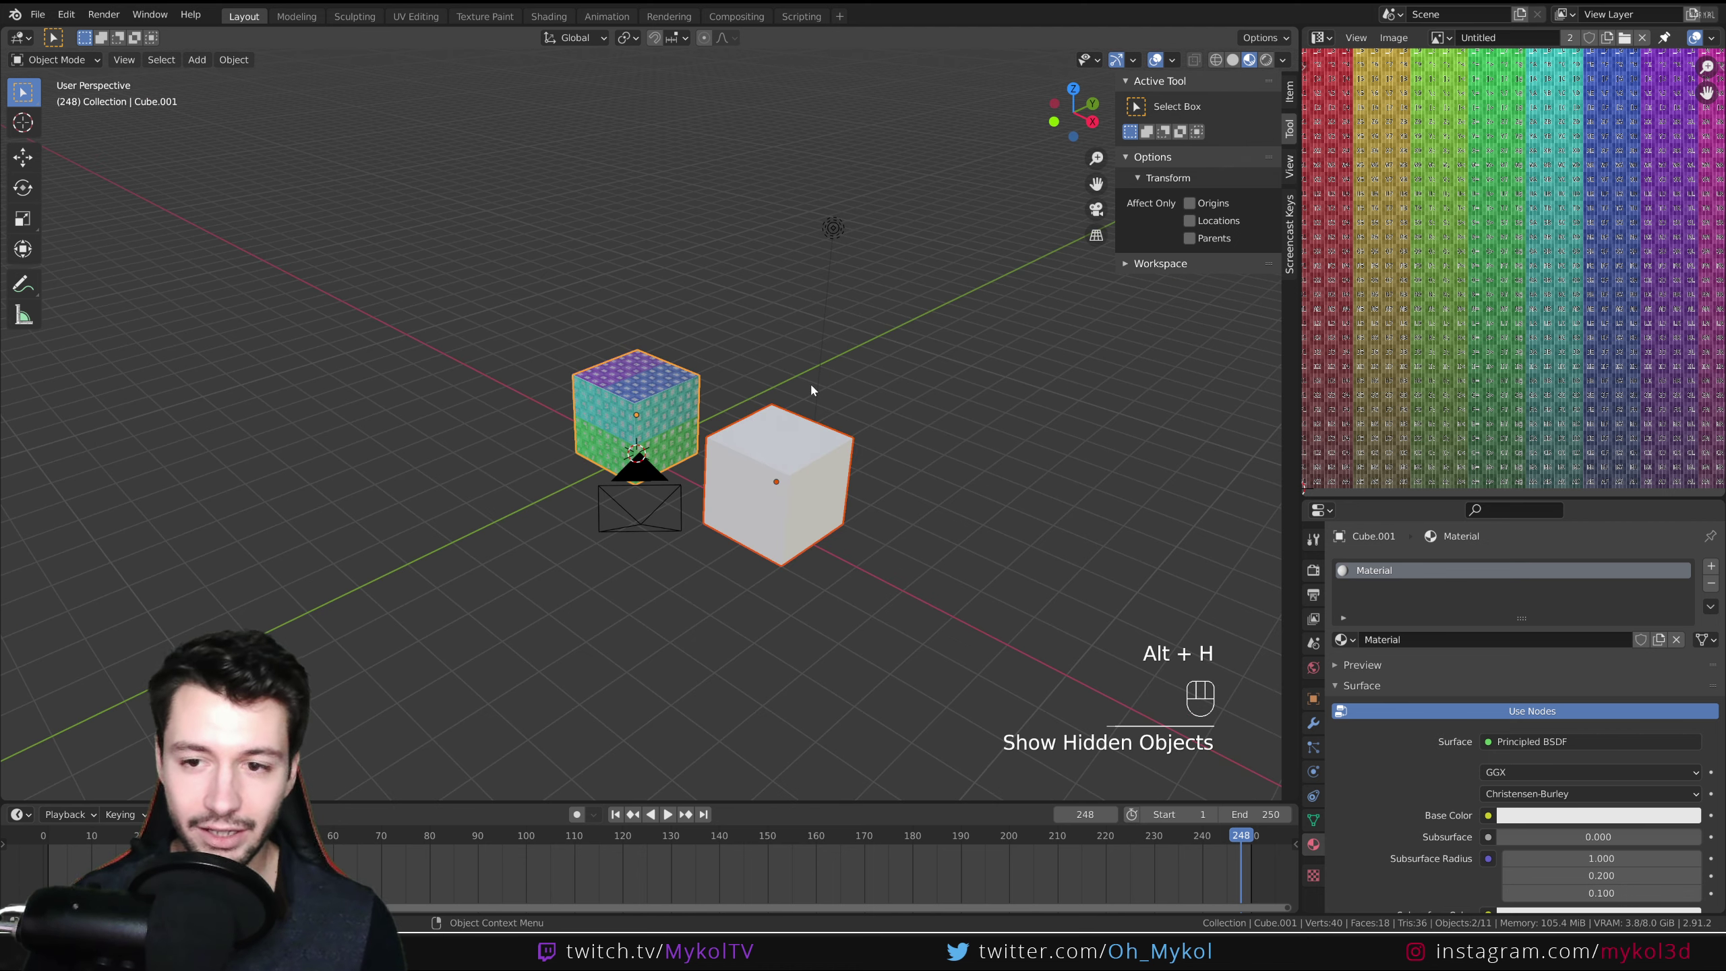
pyautogui.click(823, 494)
pyautogui.scroll(4, 973, 486)
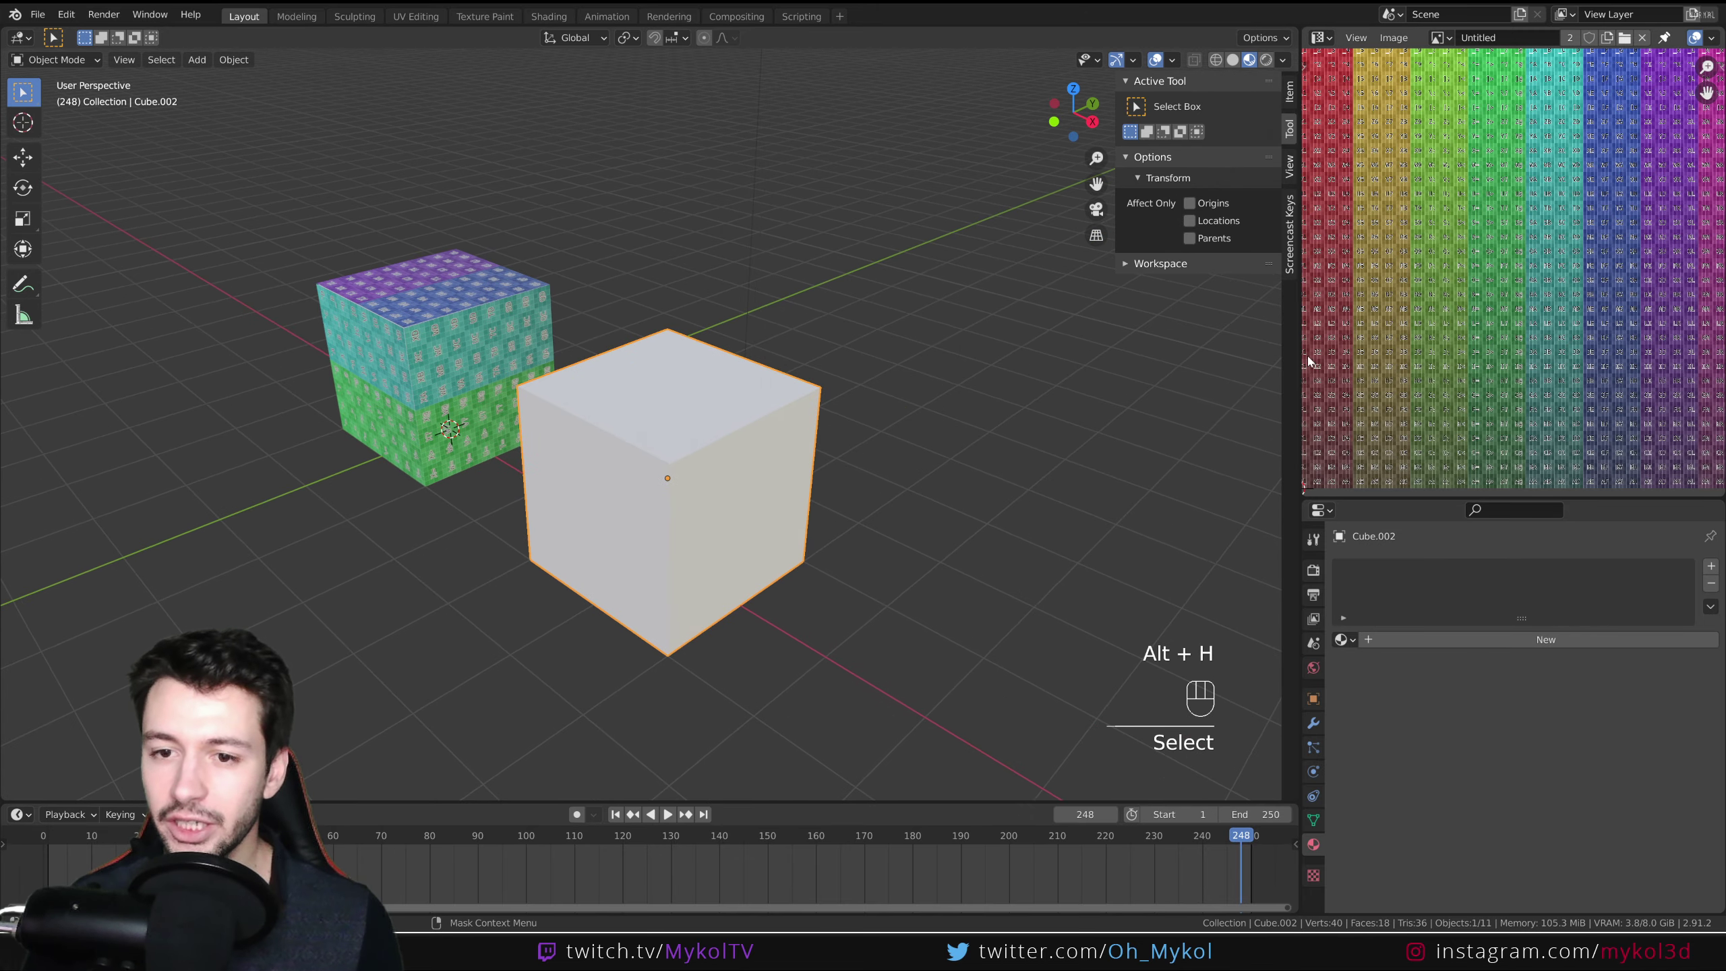
# Widen the image editor and review the Color Grid generated type in the new image settings.
pyautogui.moveTo(1298, 366); pyautogui.dragTo(936, 404)
pyautogui.scroll(3, 1368, 207)
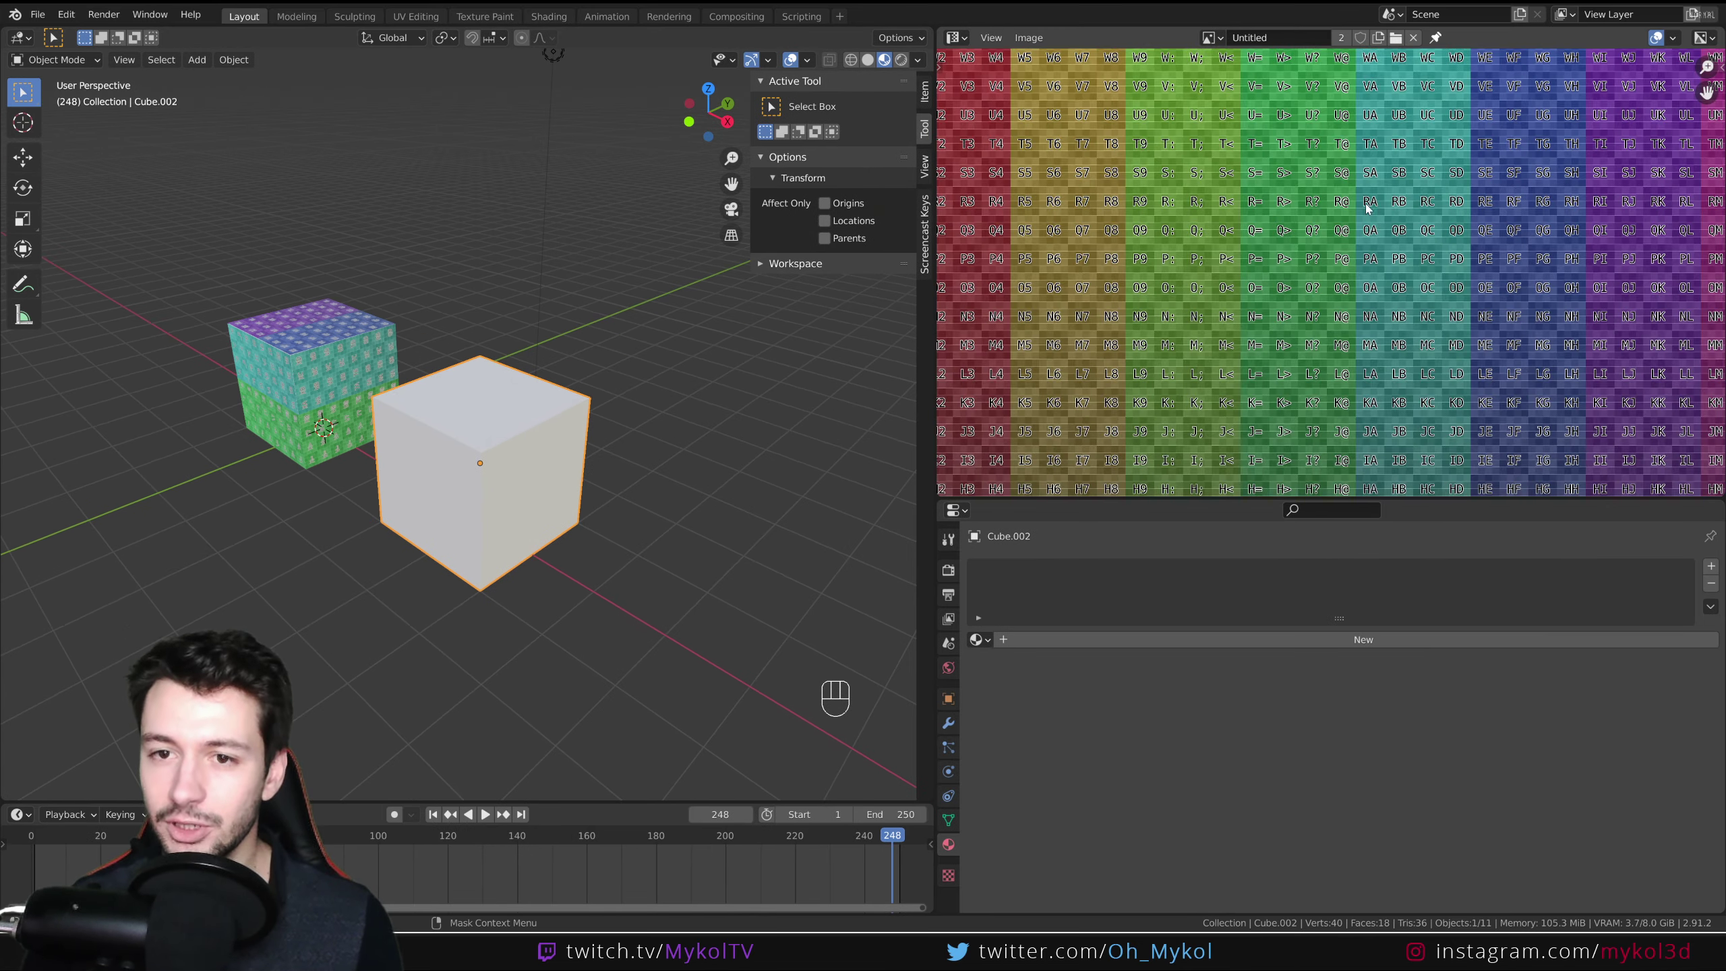
pyautogui.scroll(-8, 1351, 196)
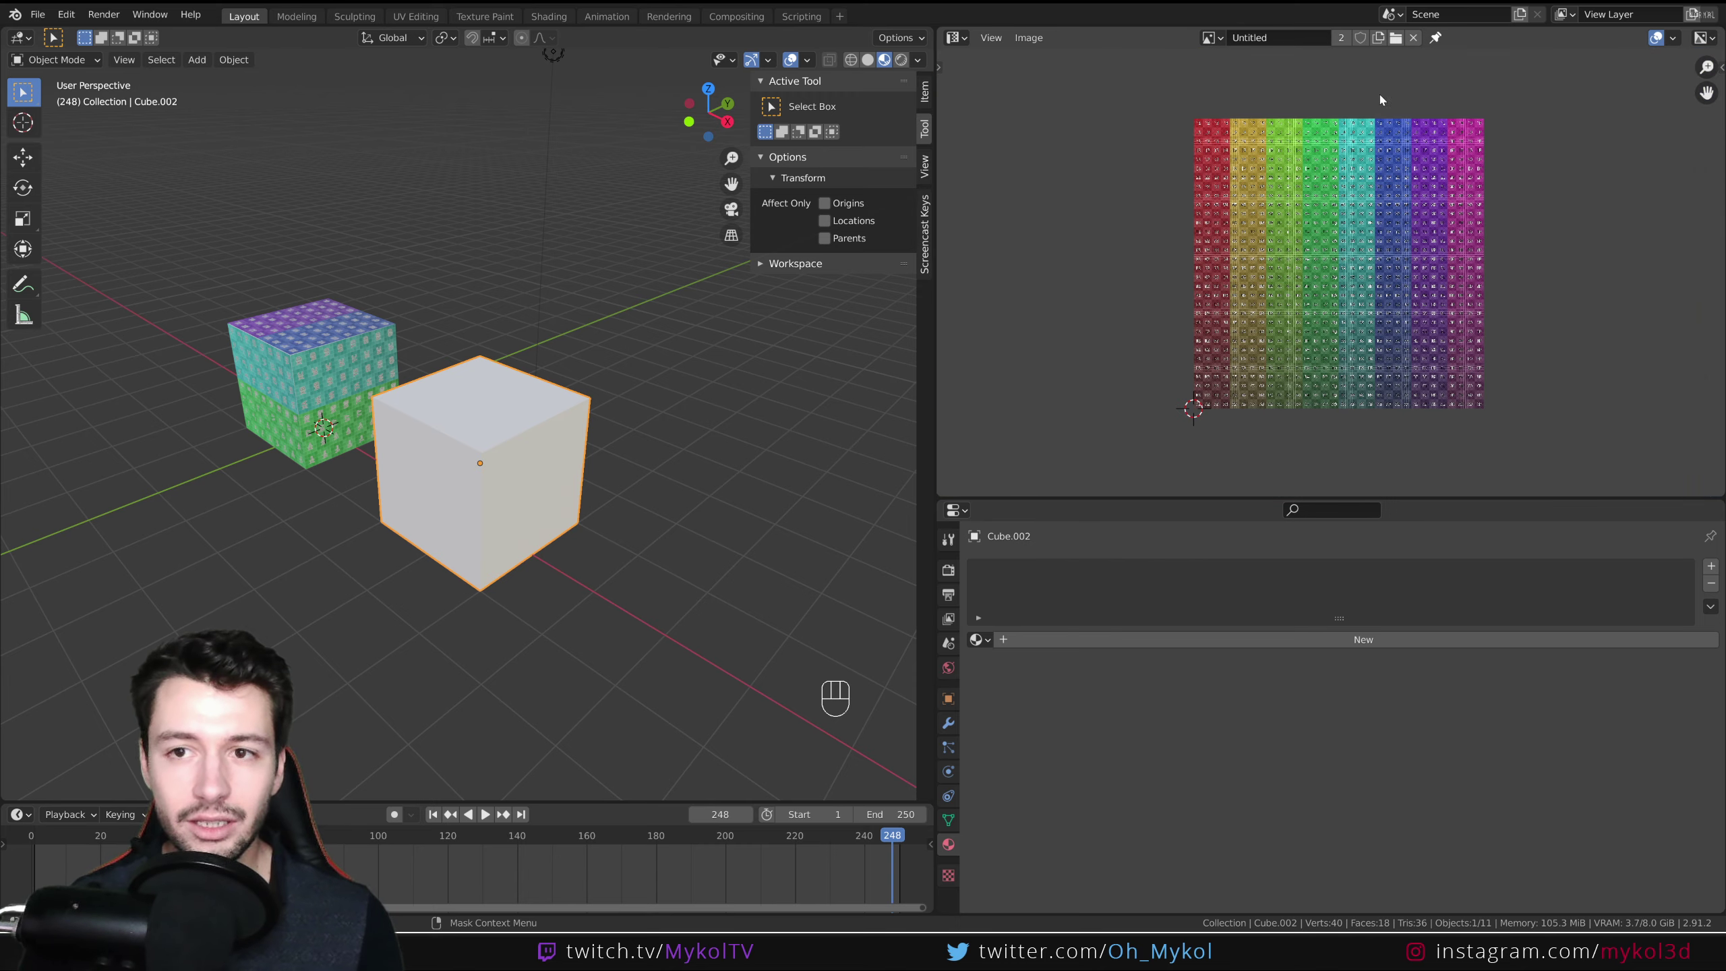
pyautogui.click(1378, 38)
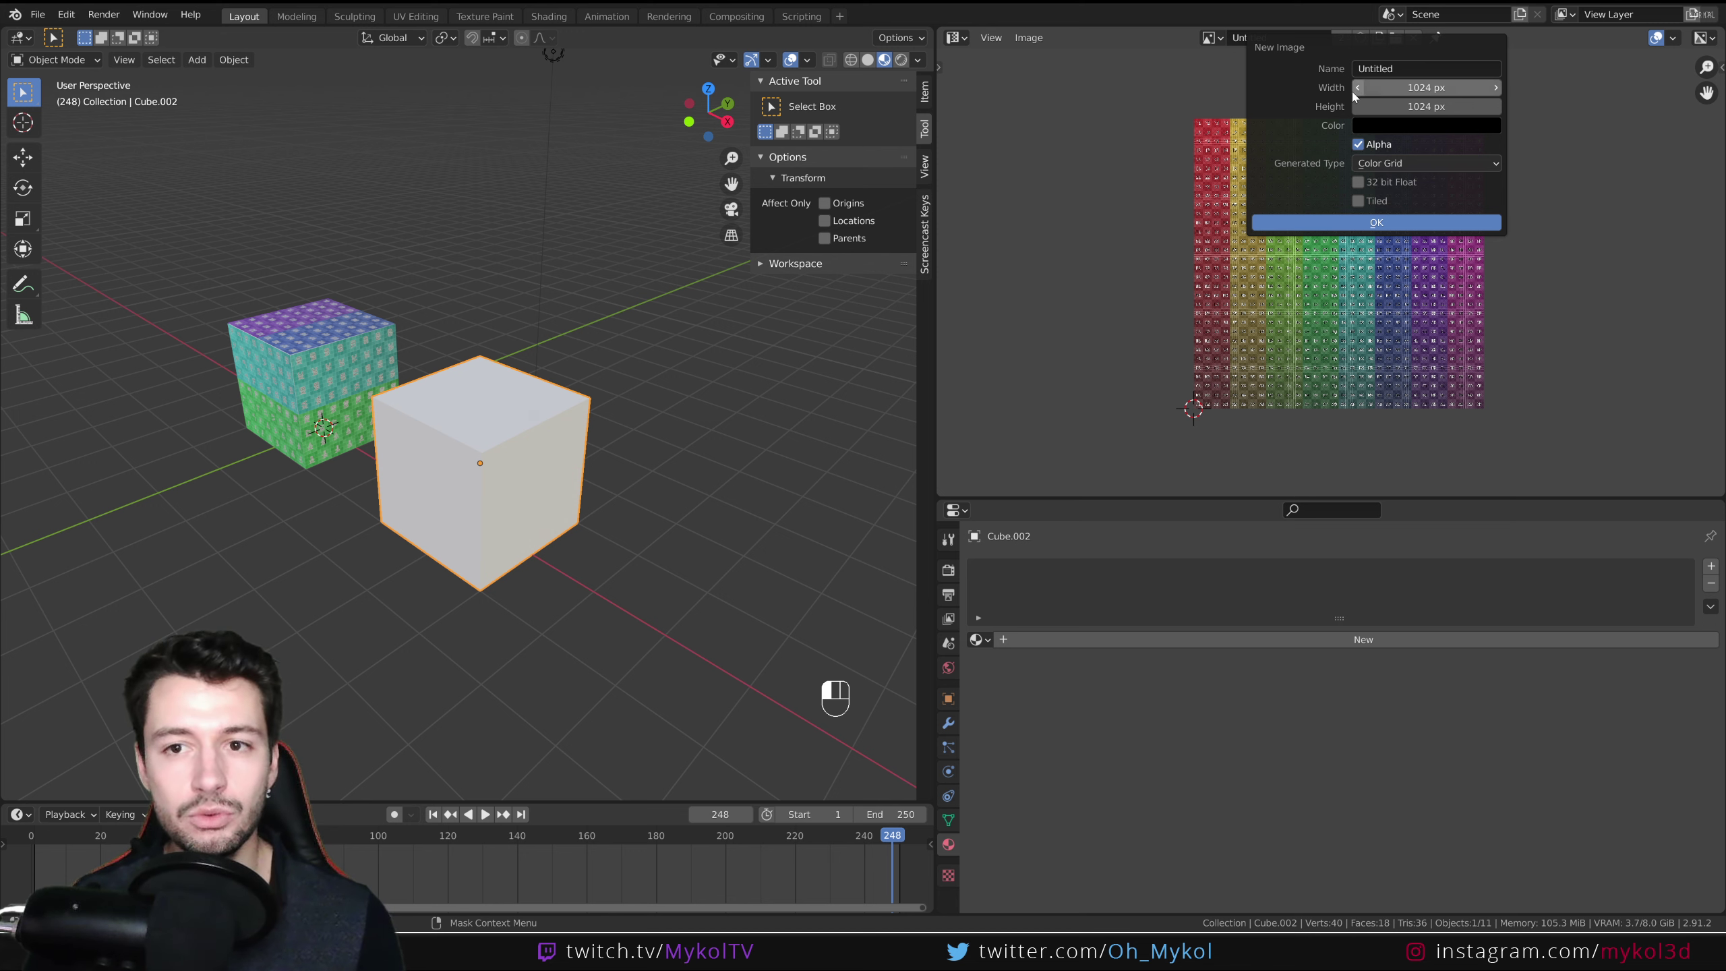
pyautogui.click(1382, 164)
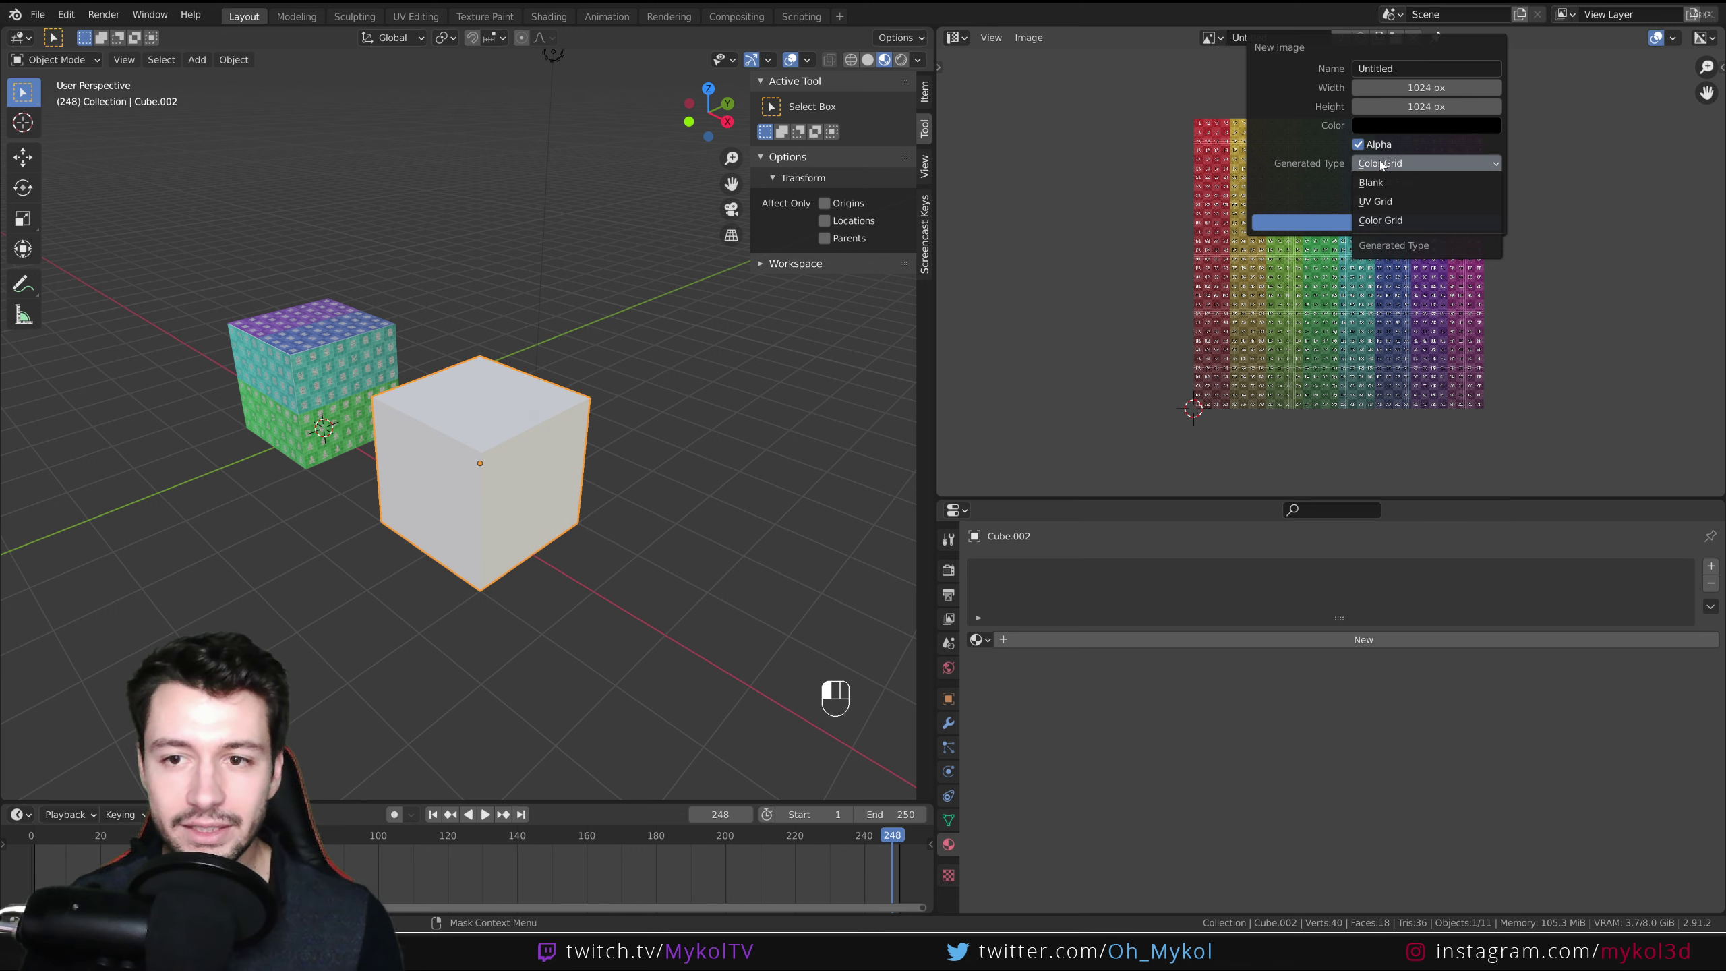
pyautogui.click(1380, 224)
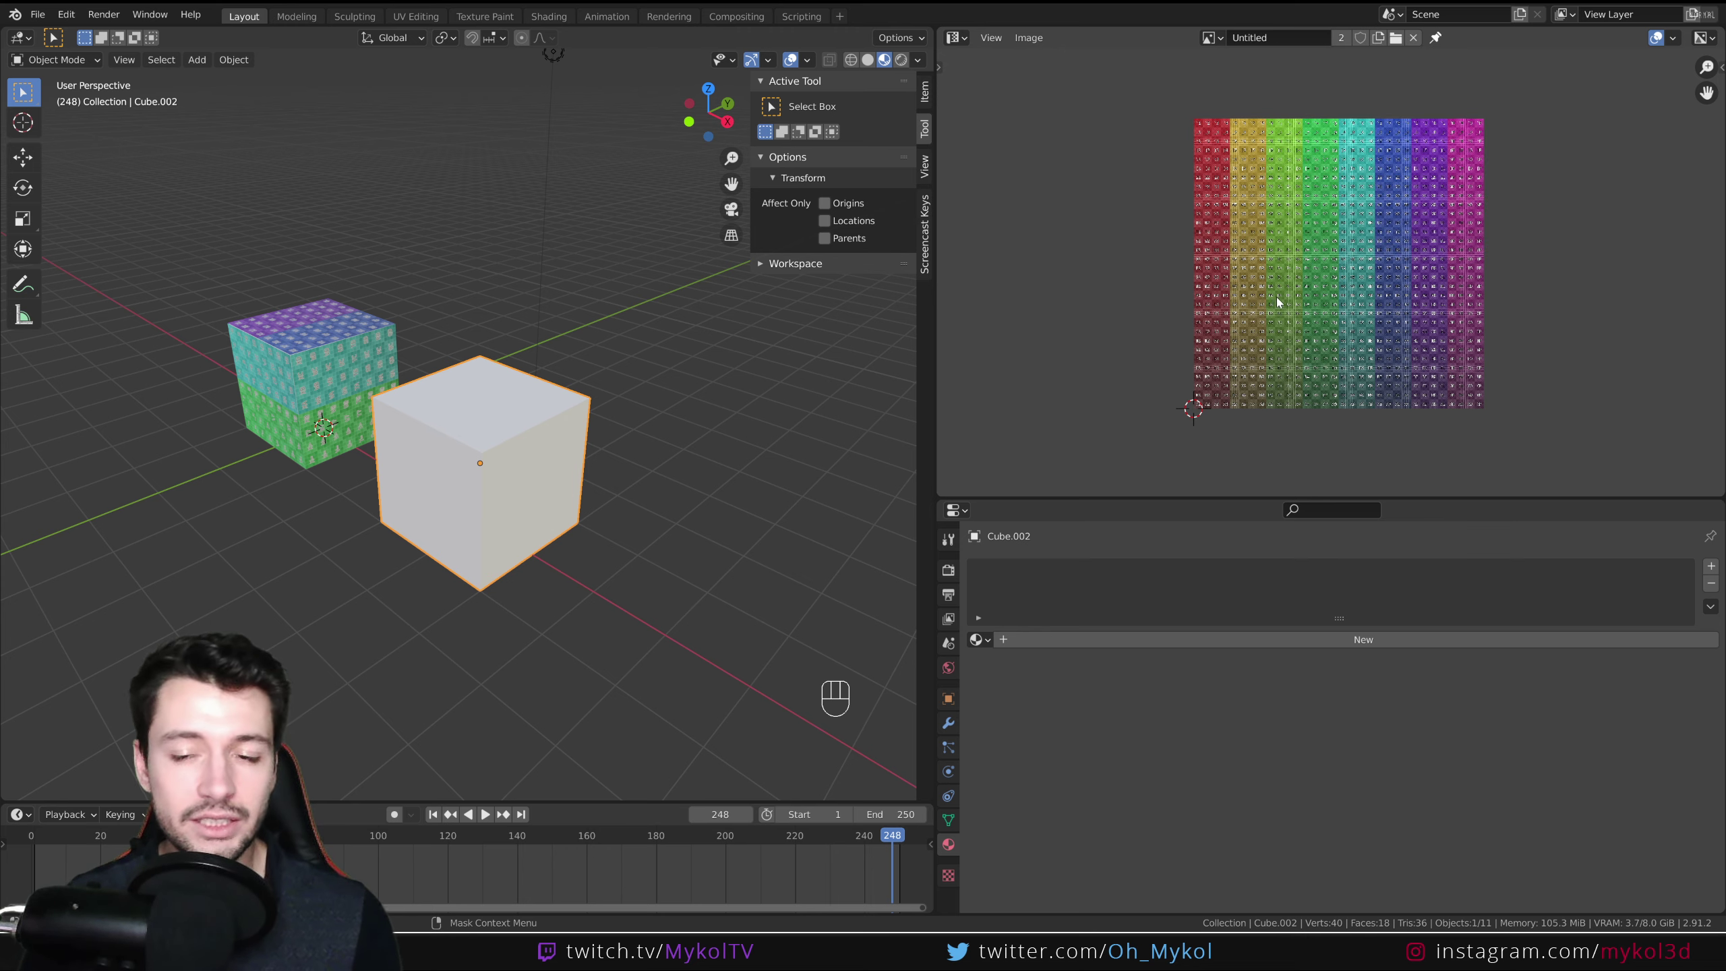
# Examine the labelled squares of the color grid image up close.
pyautogui.scroll(5, 1276, 298)
pyautogui.scroll(1, 1277, 296)
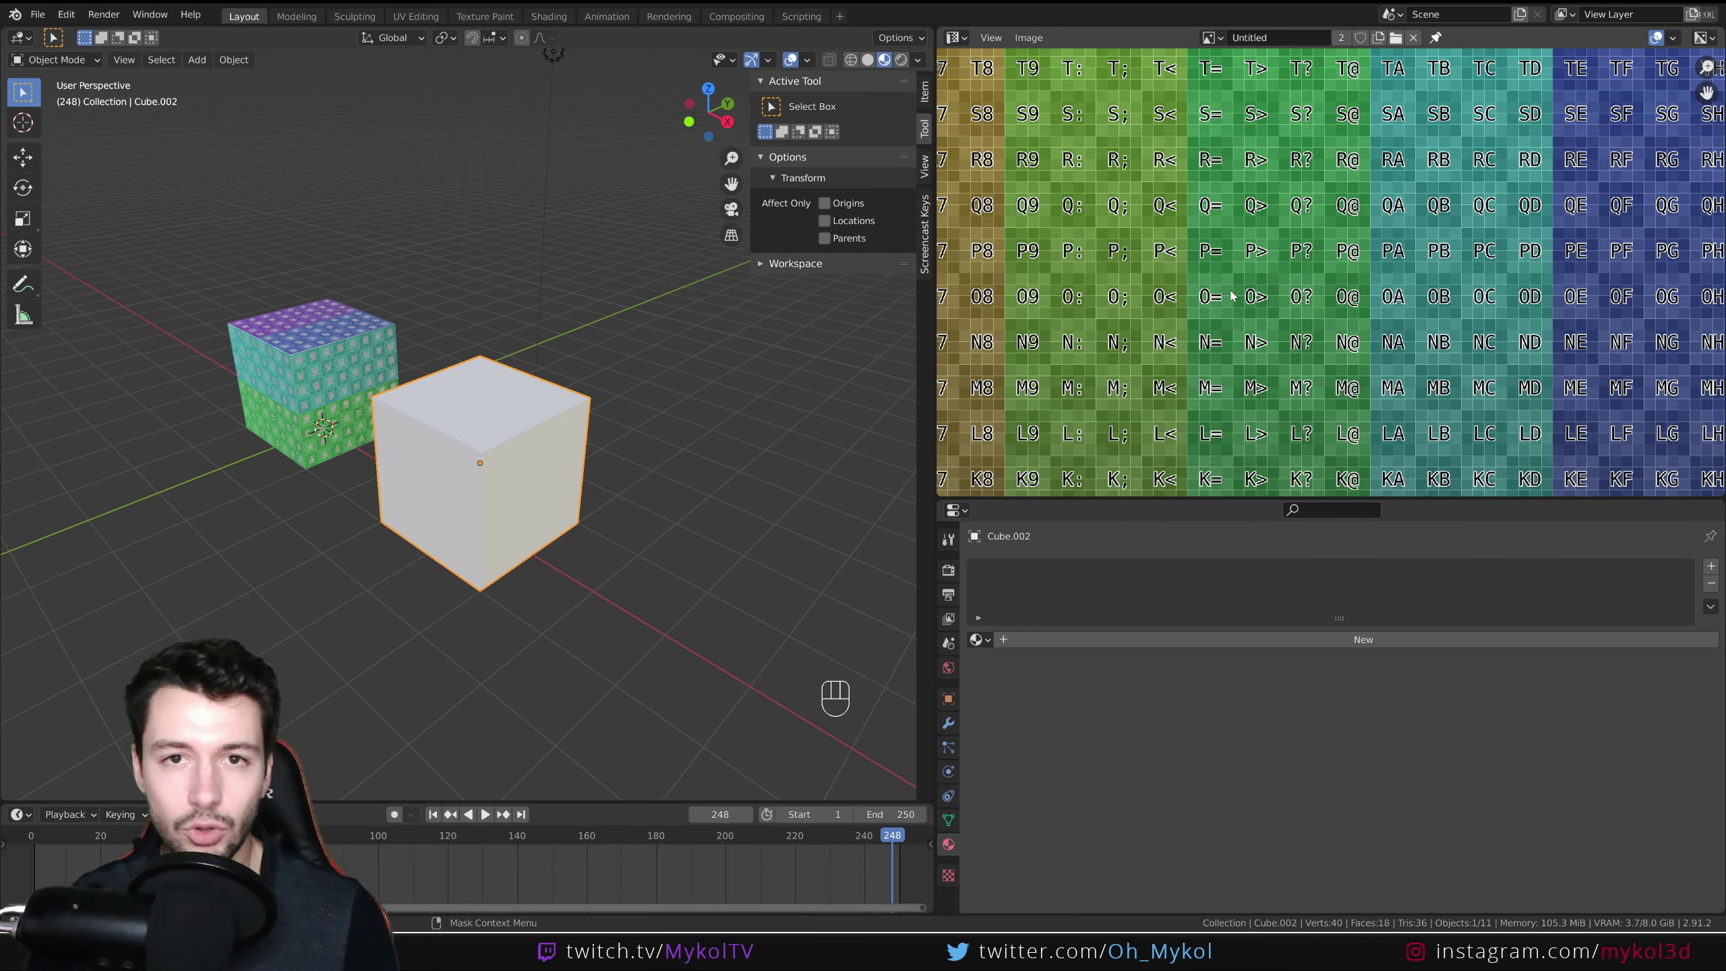
pyautogui.scroll(2, 1199, 263)
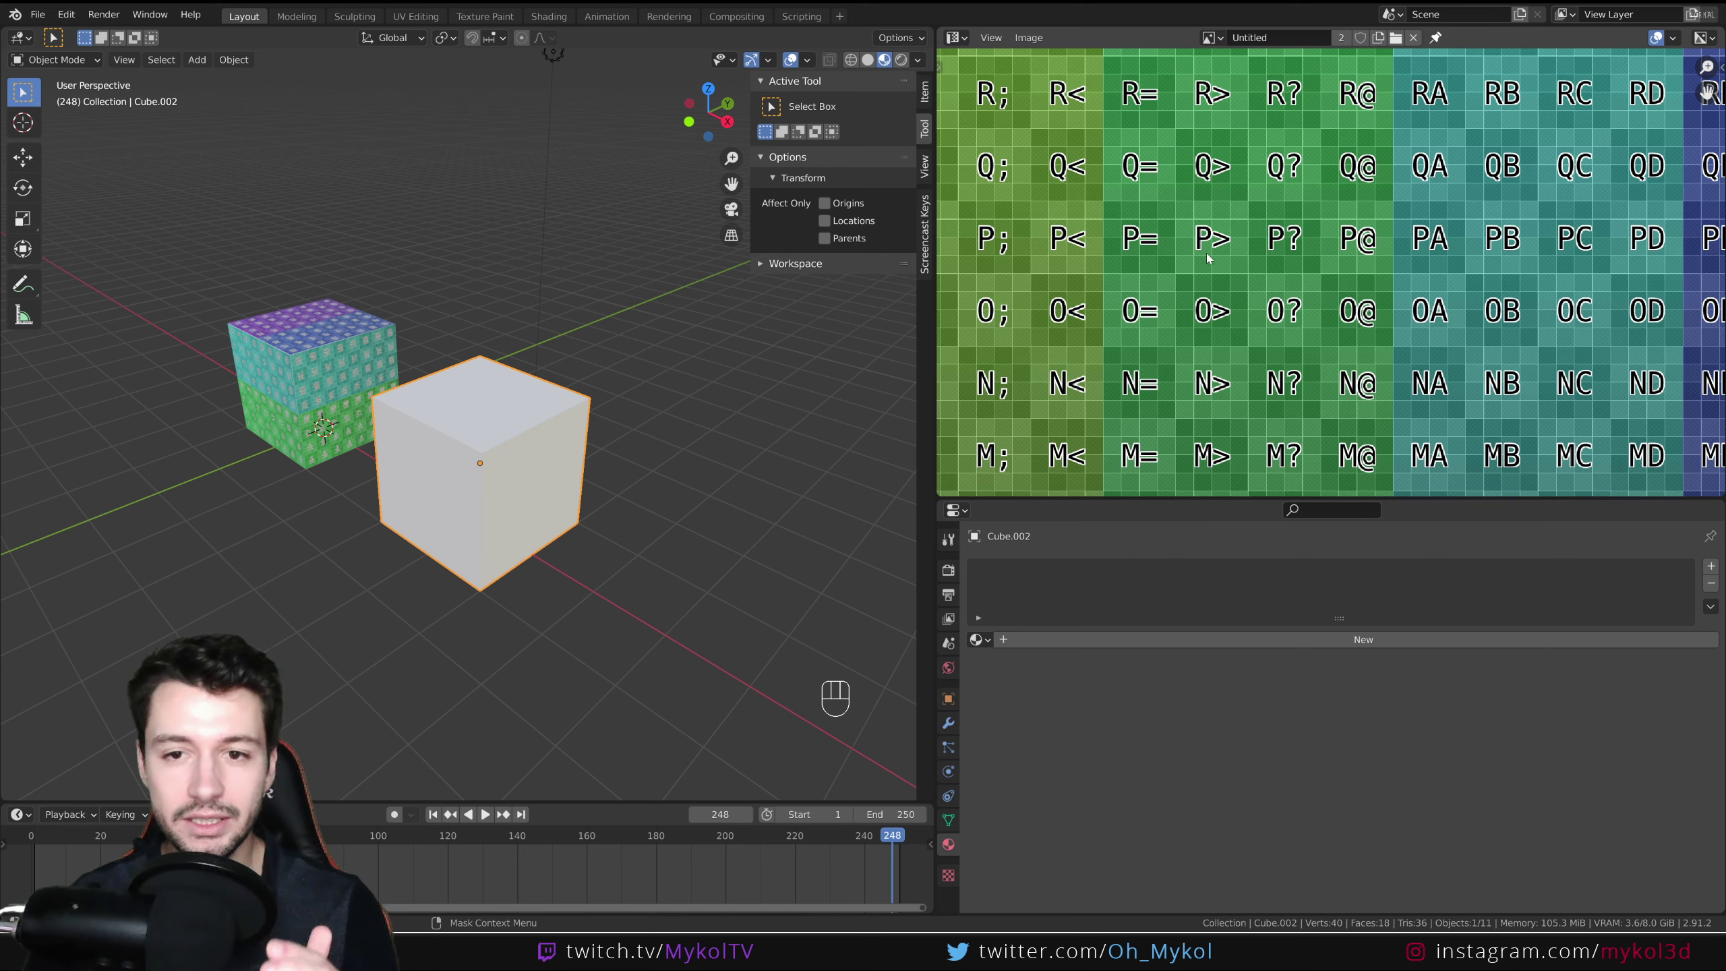
pyautogui.moveTo(1112, 228); pyautogui.dragTo(1230, 291, button='middle')
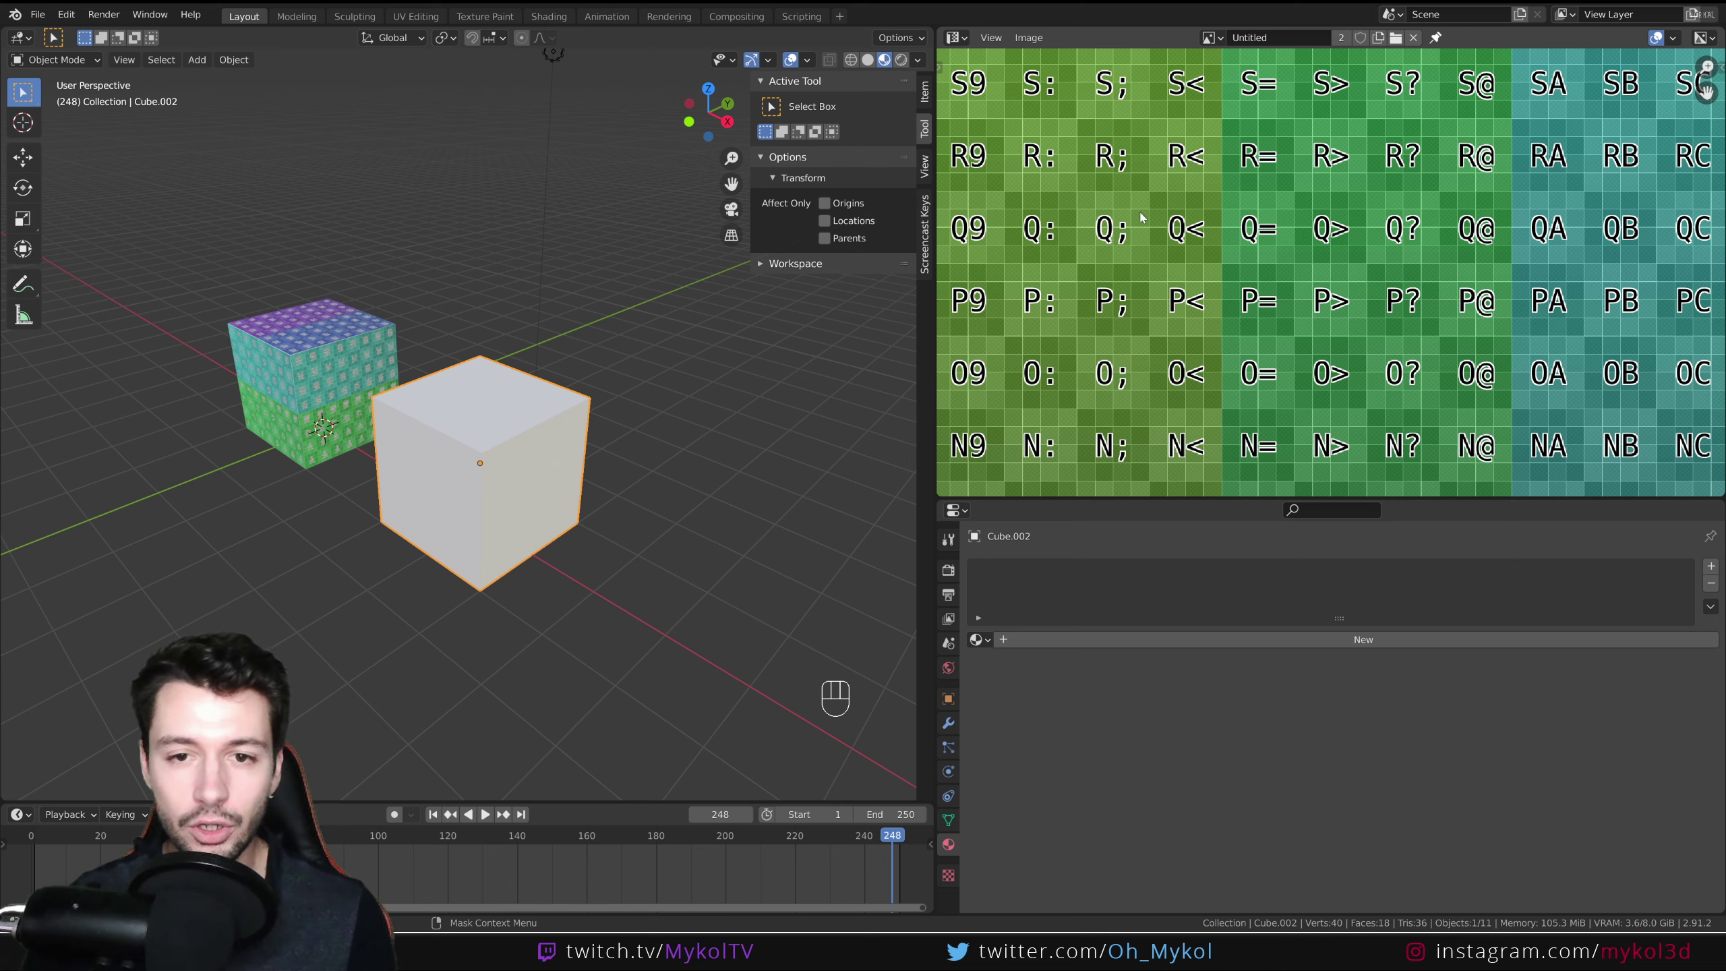
pyautogui.scroll(-7, 1359, 246)
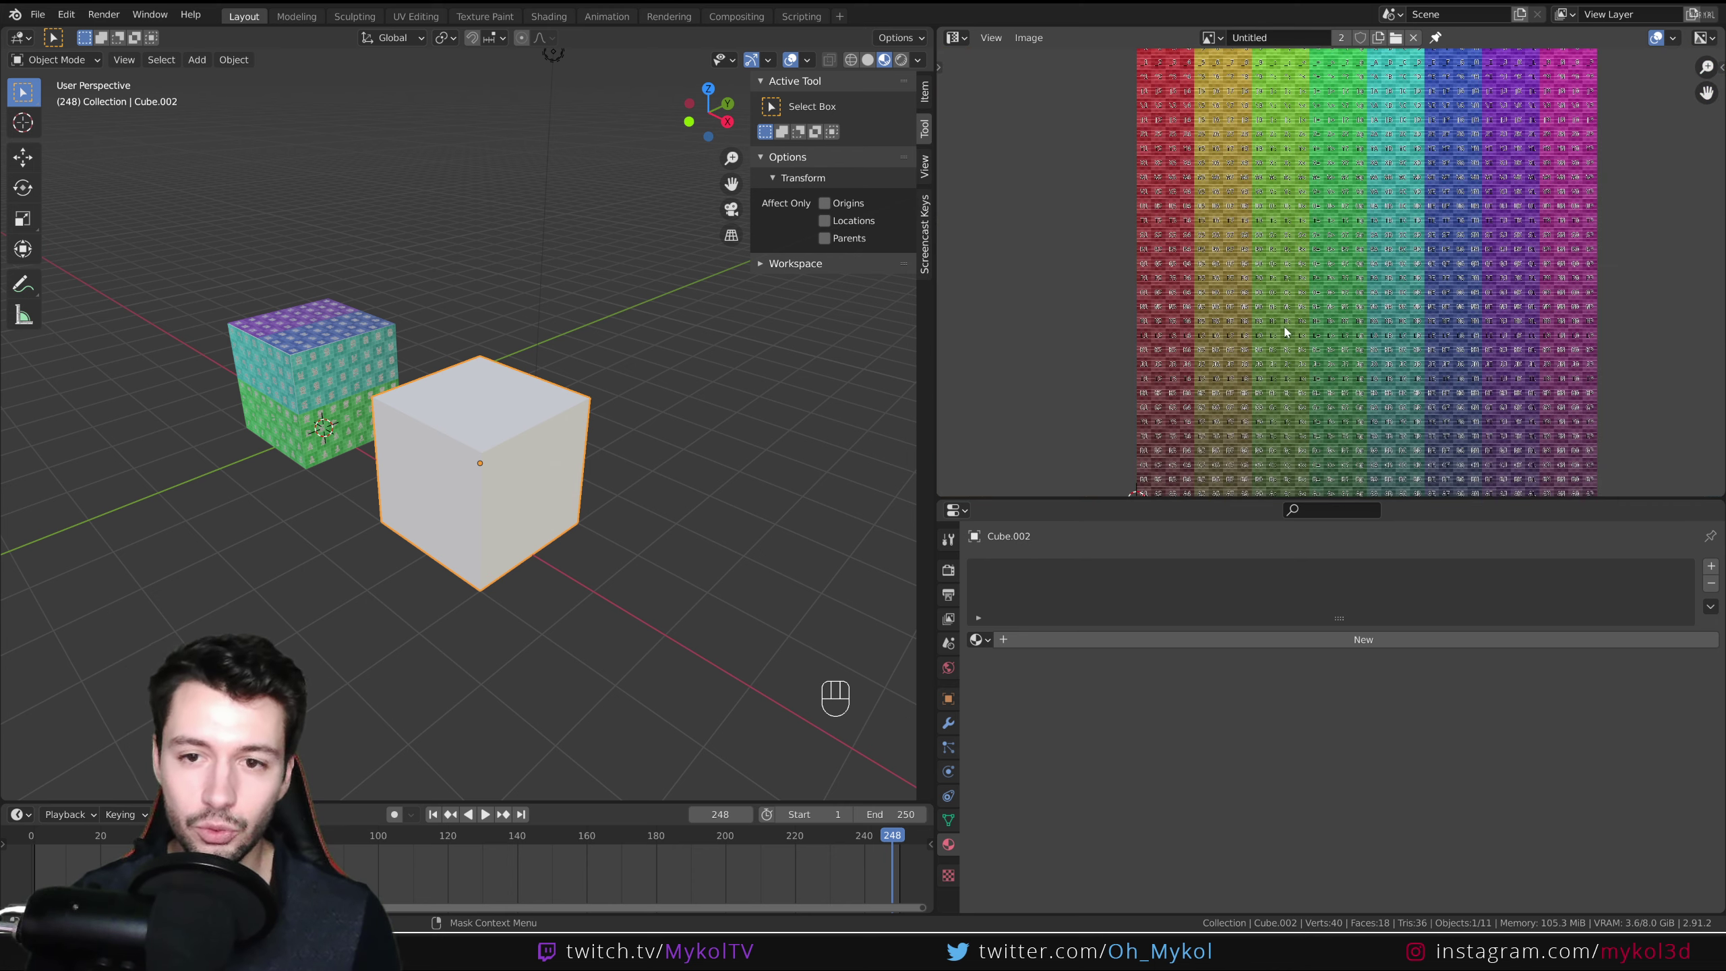
# Assign the existing Material.001 to the white cube.
pyautogui.moveTo(788, 537); pyautogui.dragTo(731, 591, button='middle')
pyautogui.click(978, 639)
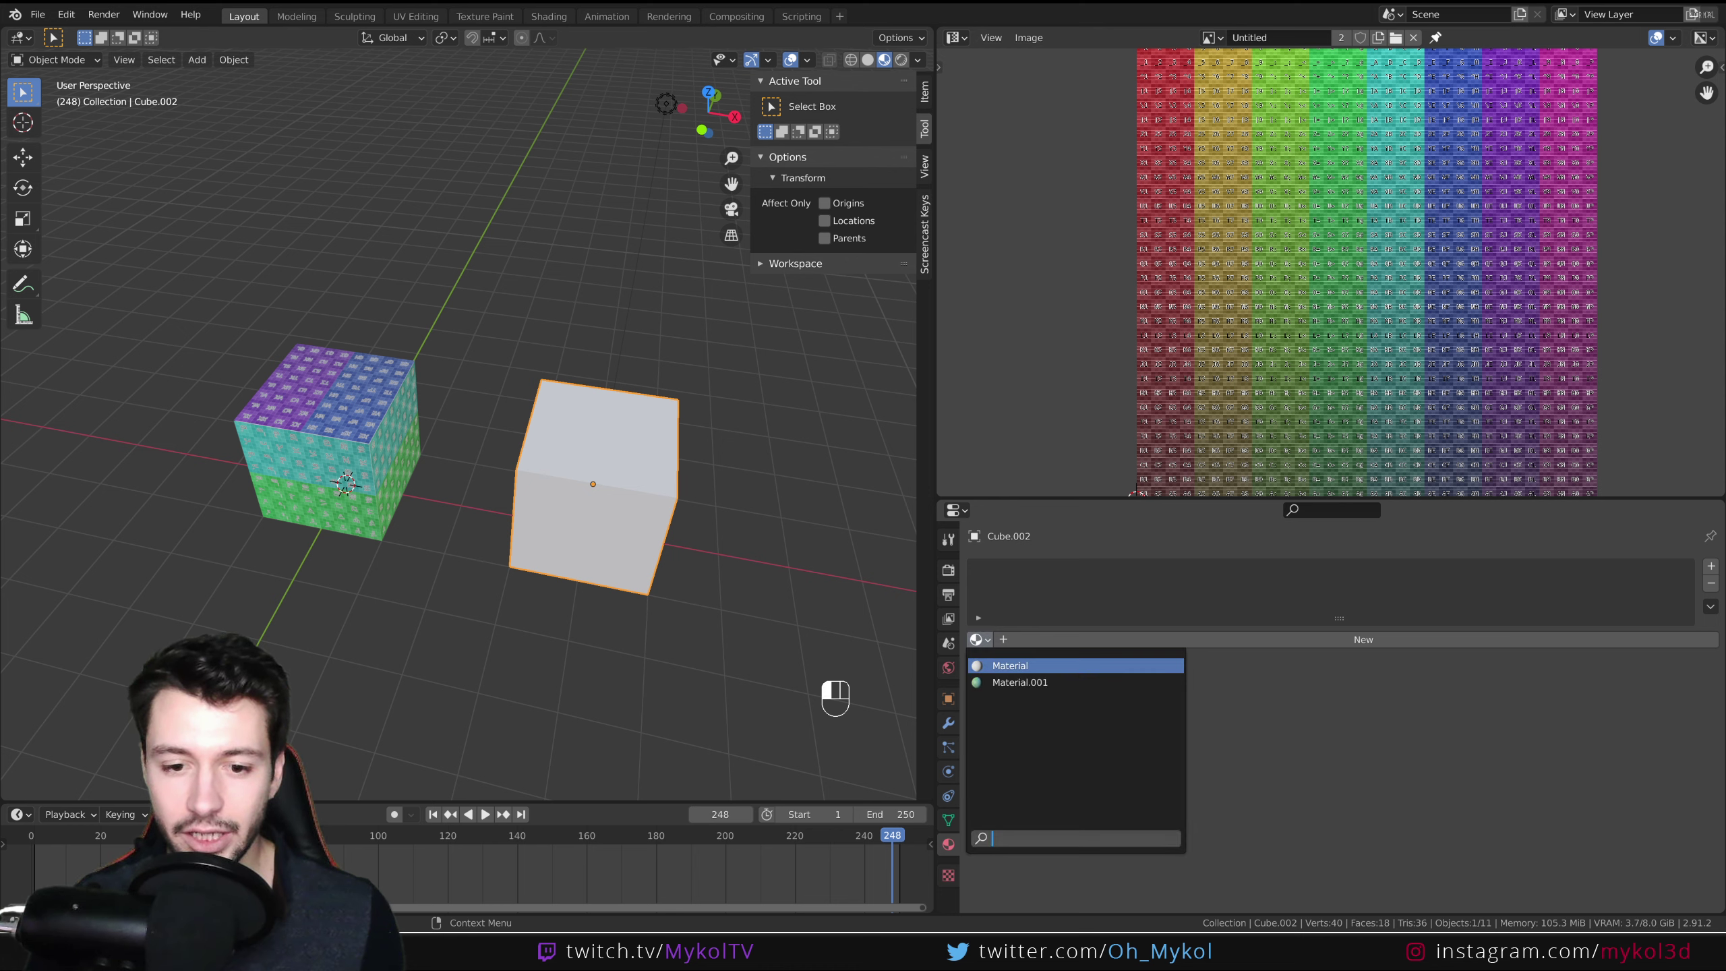
pyautogui.click(1020, 682)
# Inspect Material.001's image texture nodes in the Shader Editor, and switch the area back to the UV Editor.
pyautogui.click(969, 37)
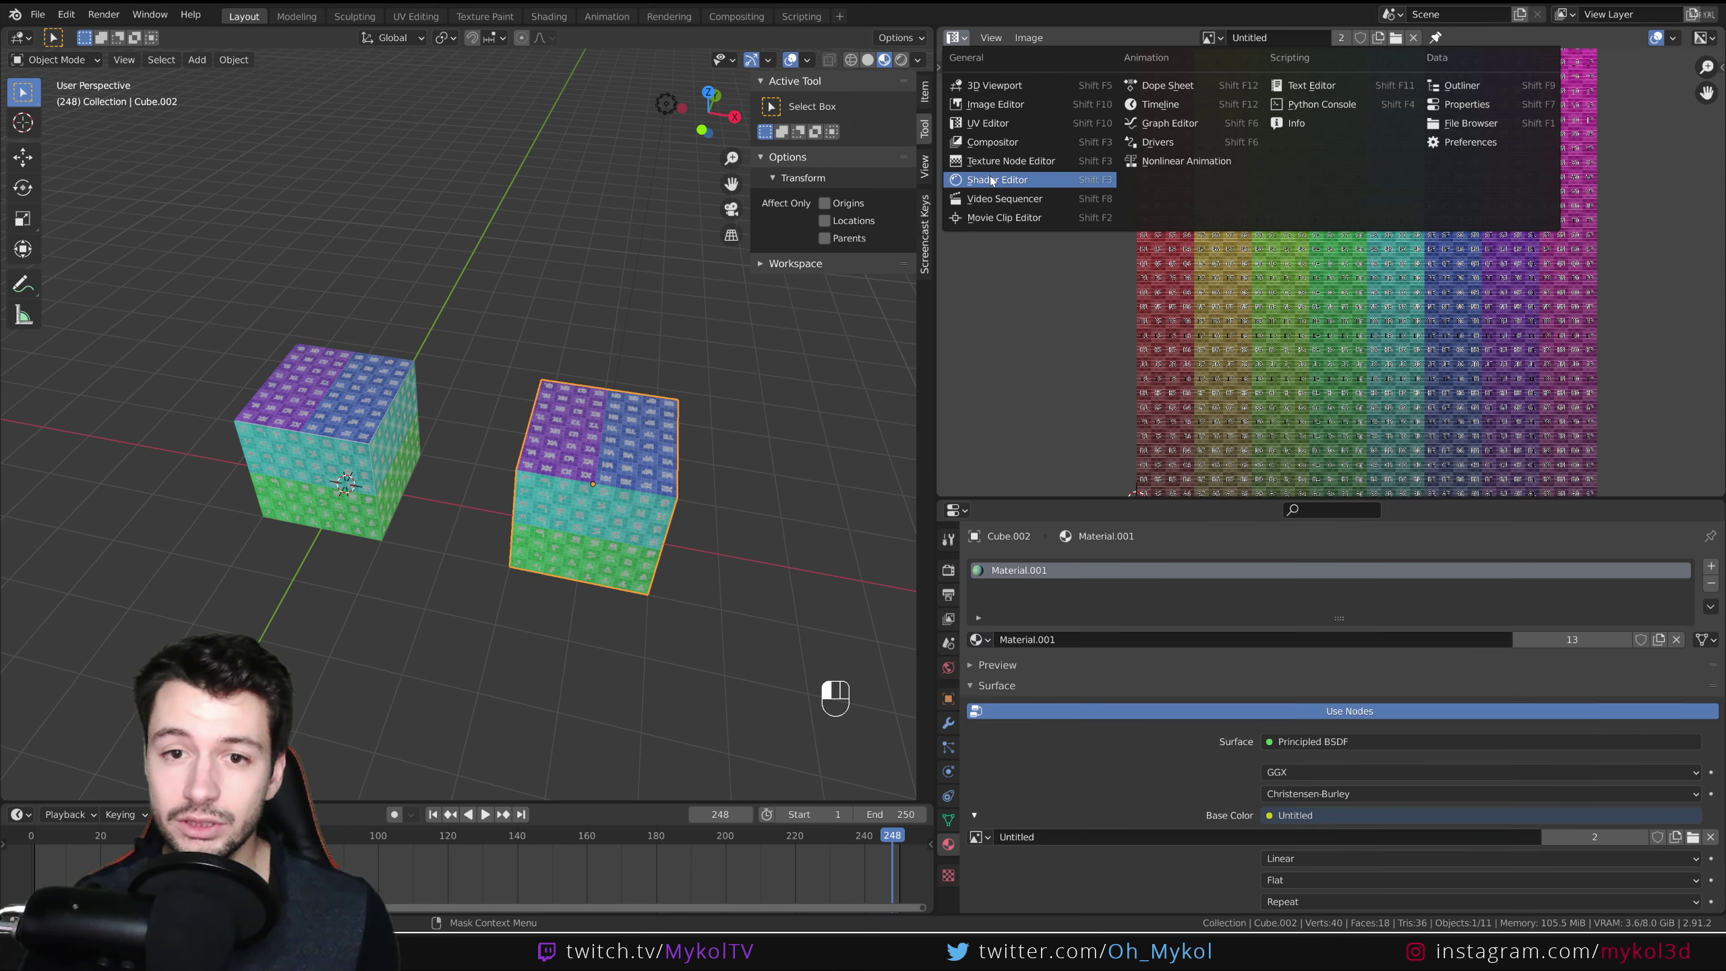
pyautogui.click(972, 170)
pyautogui.moveTo(1148, 170); pyautogui.dragTo(1145, 208, button='middle')
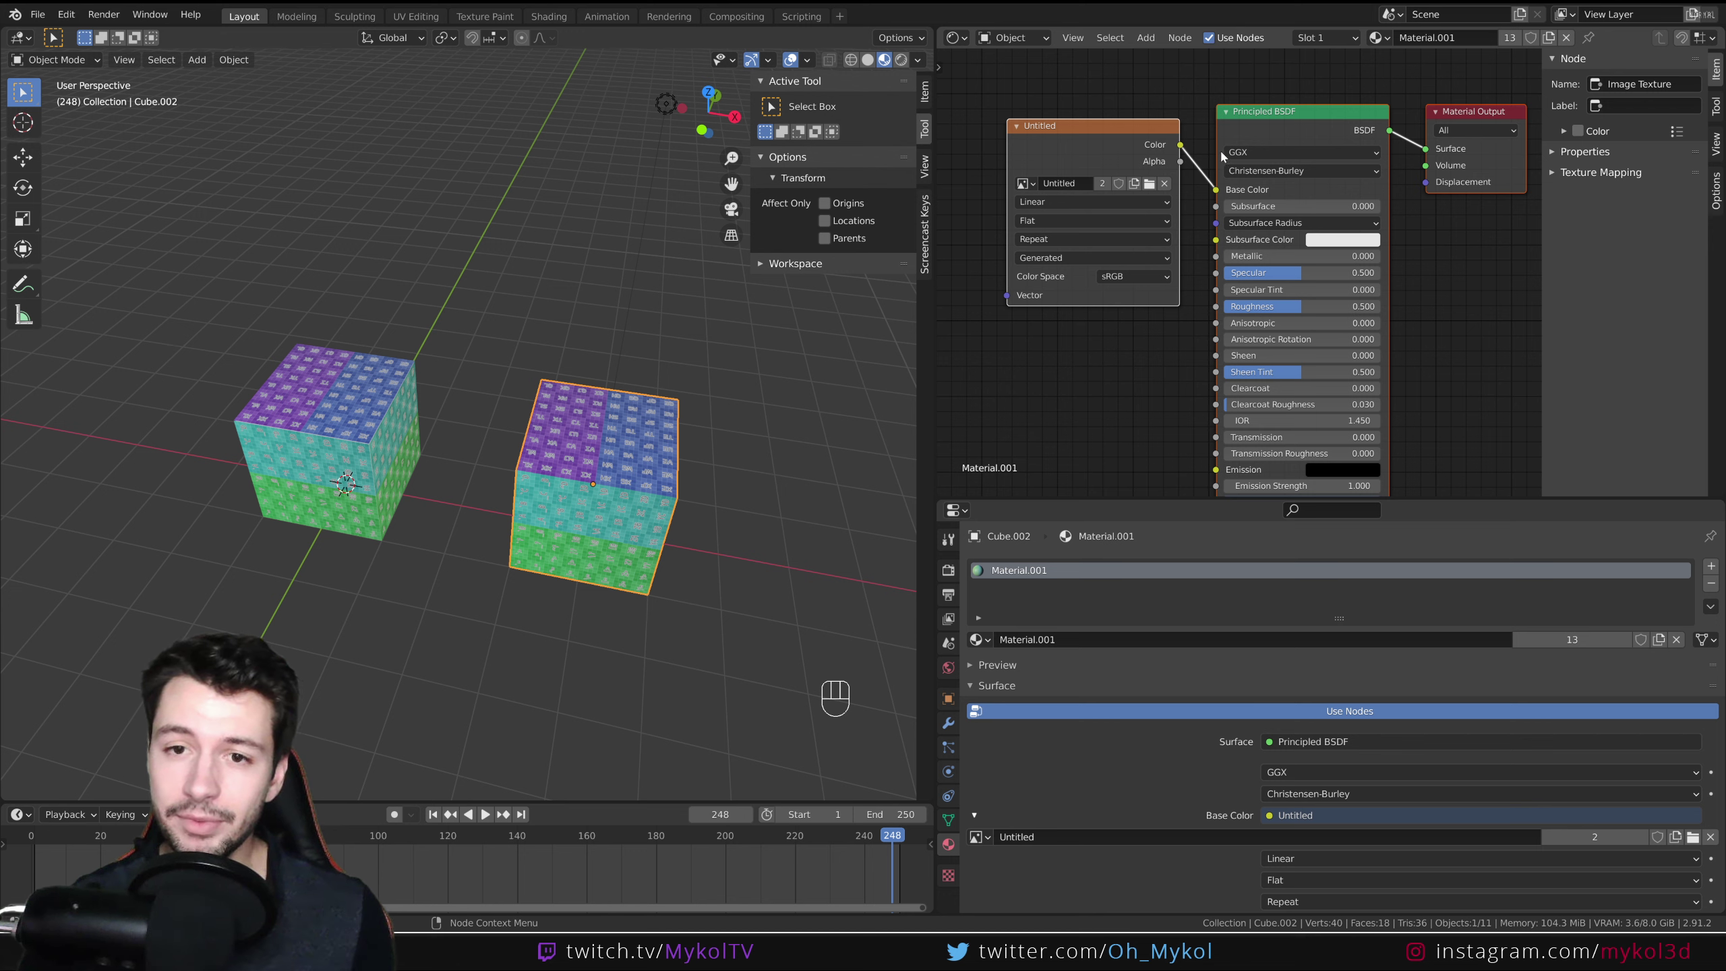
pyautogui.click(953, 37)
pyautogui.click(1013, 71)
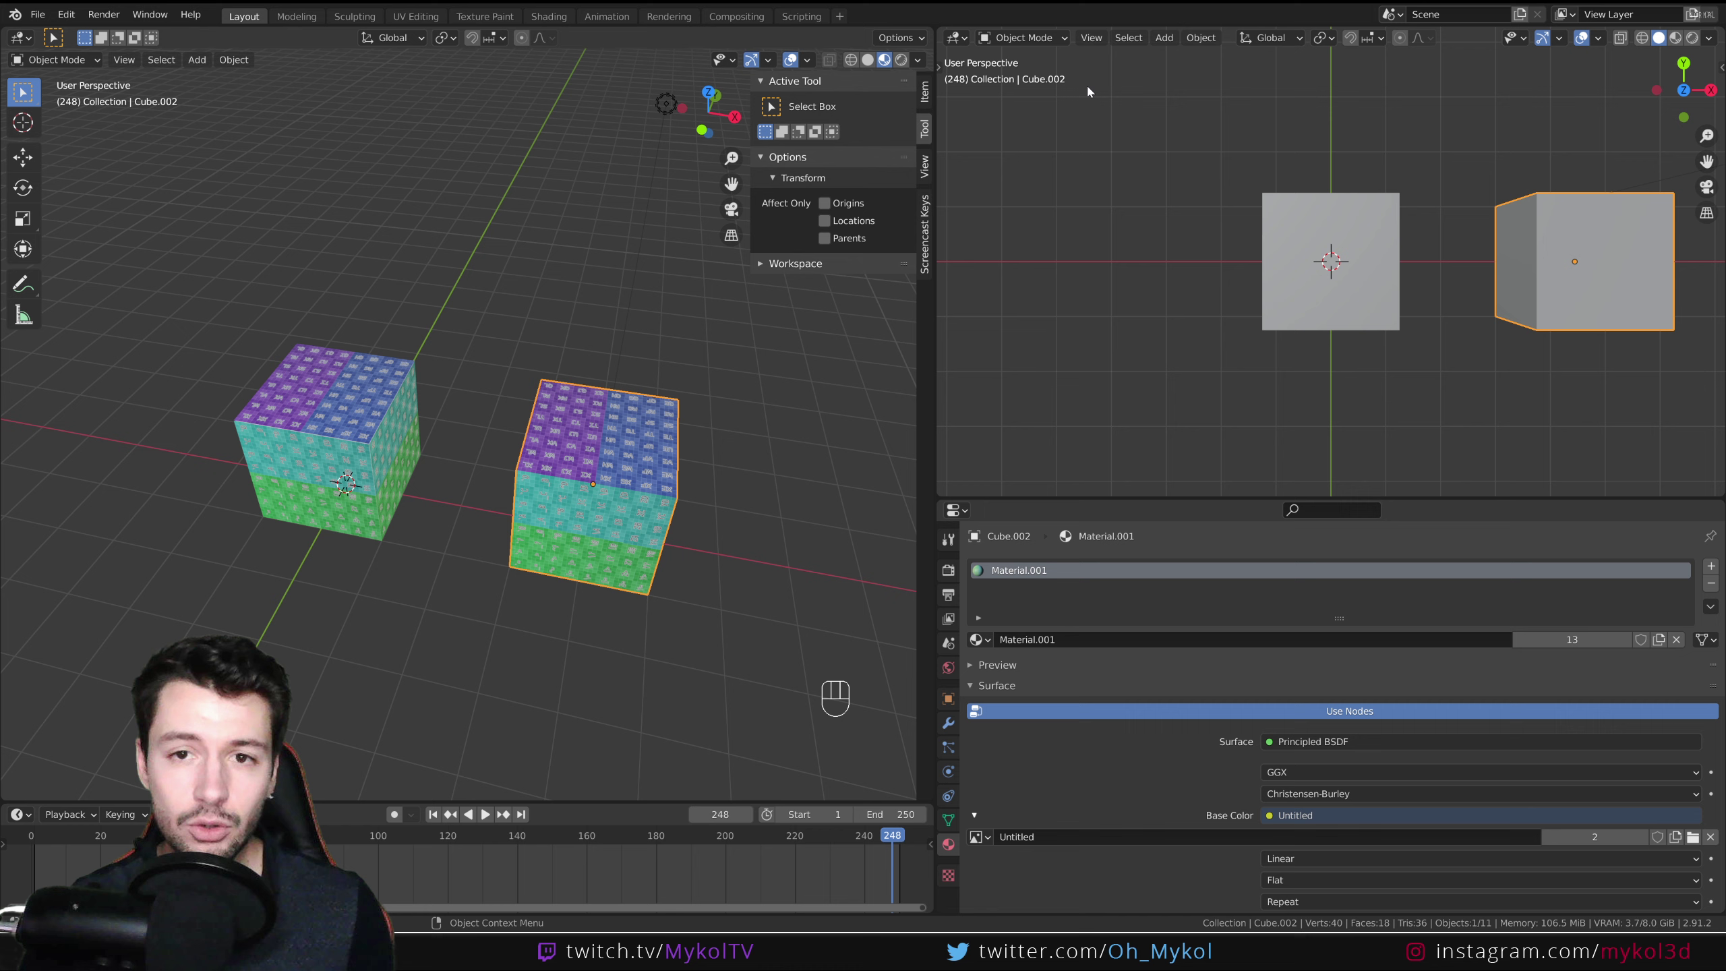
pyautogui.click(954, 37)
pyautogui.click(985, 123)
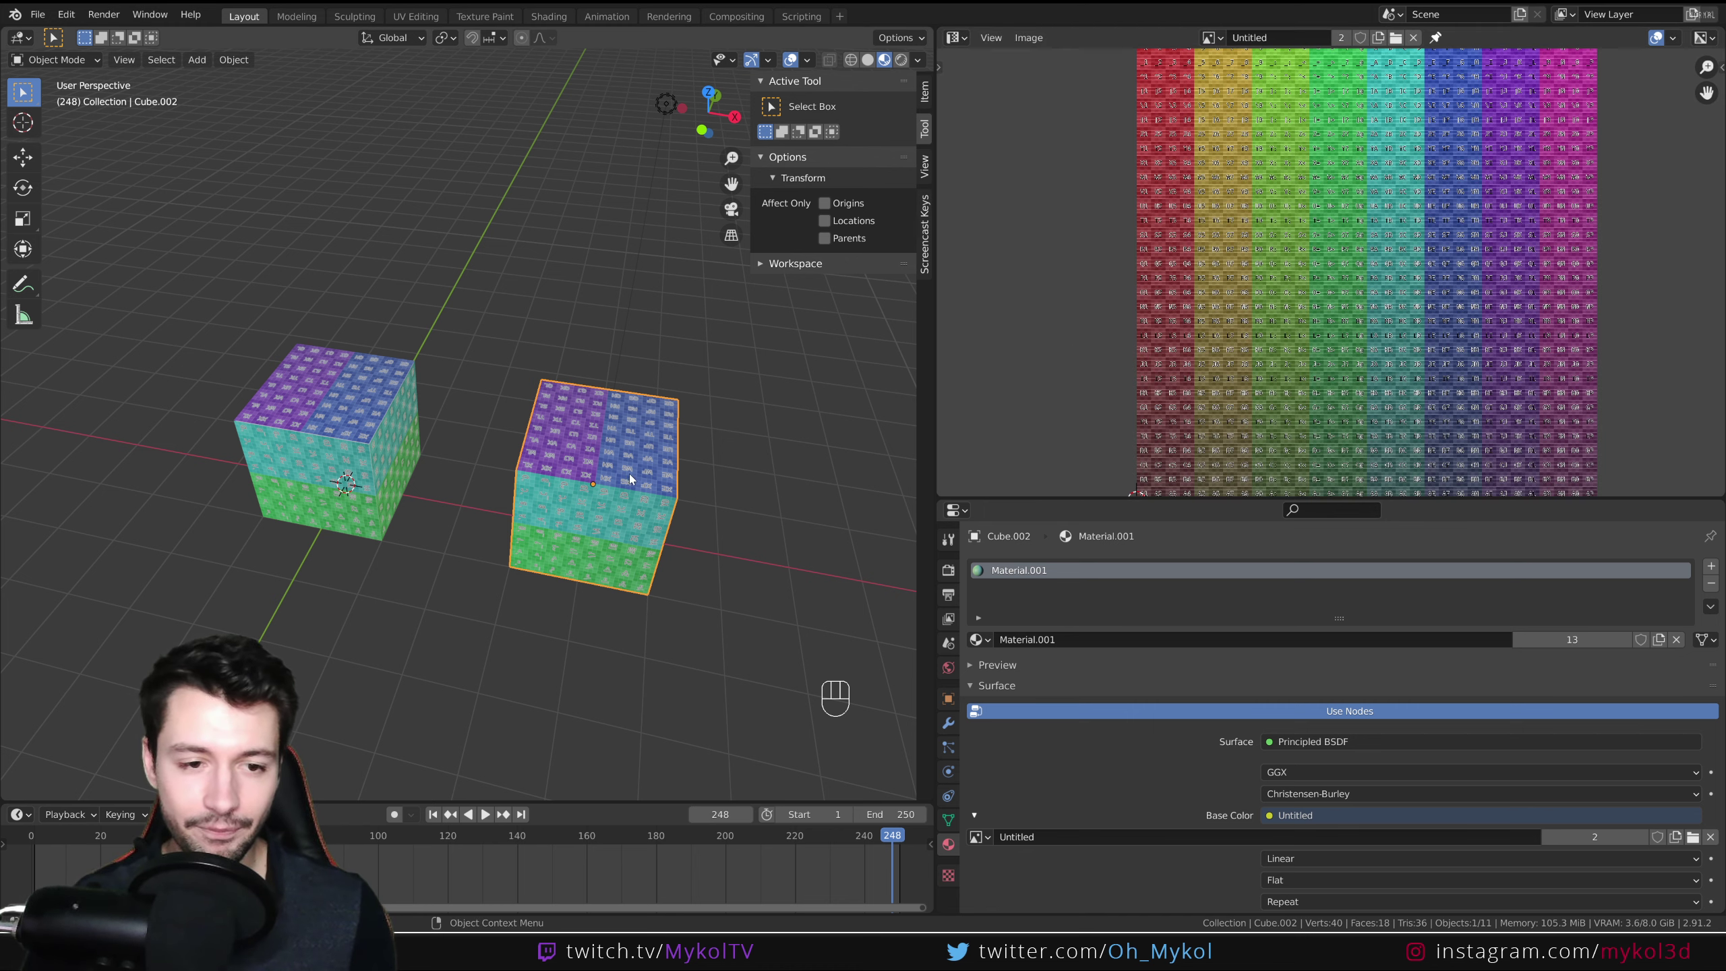
pyautogui.moveTo(630, 478); pyautogui.dragTo(645, 466, button='middle')
pyautogui.scroll(6, 655, 452)
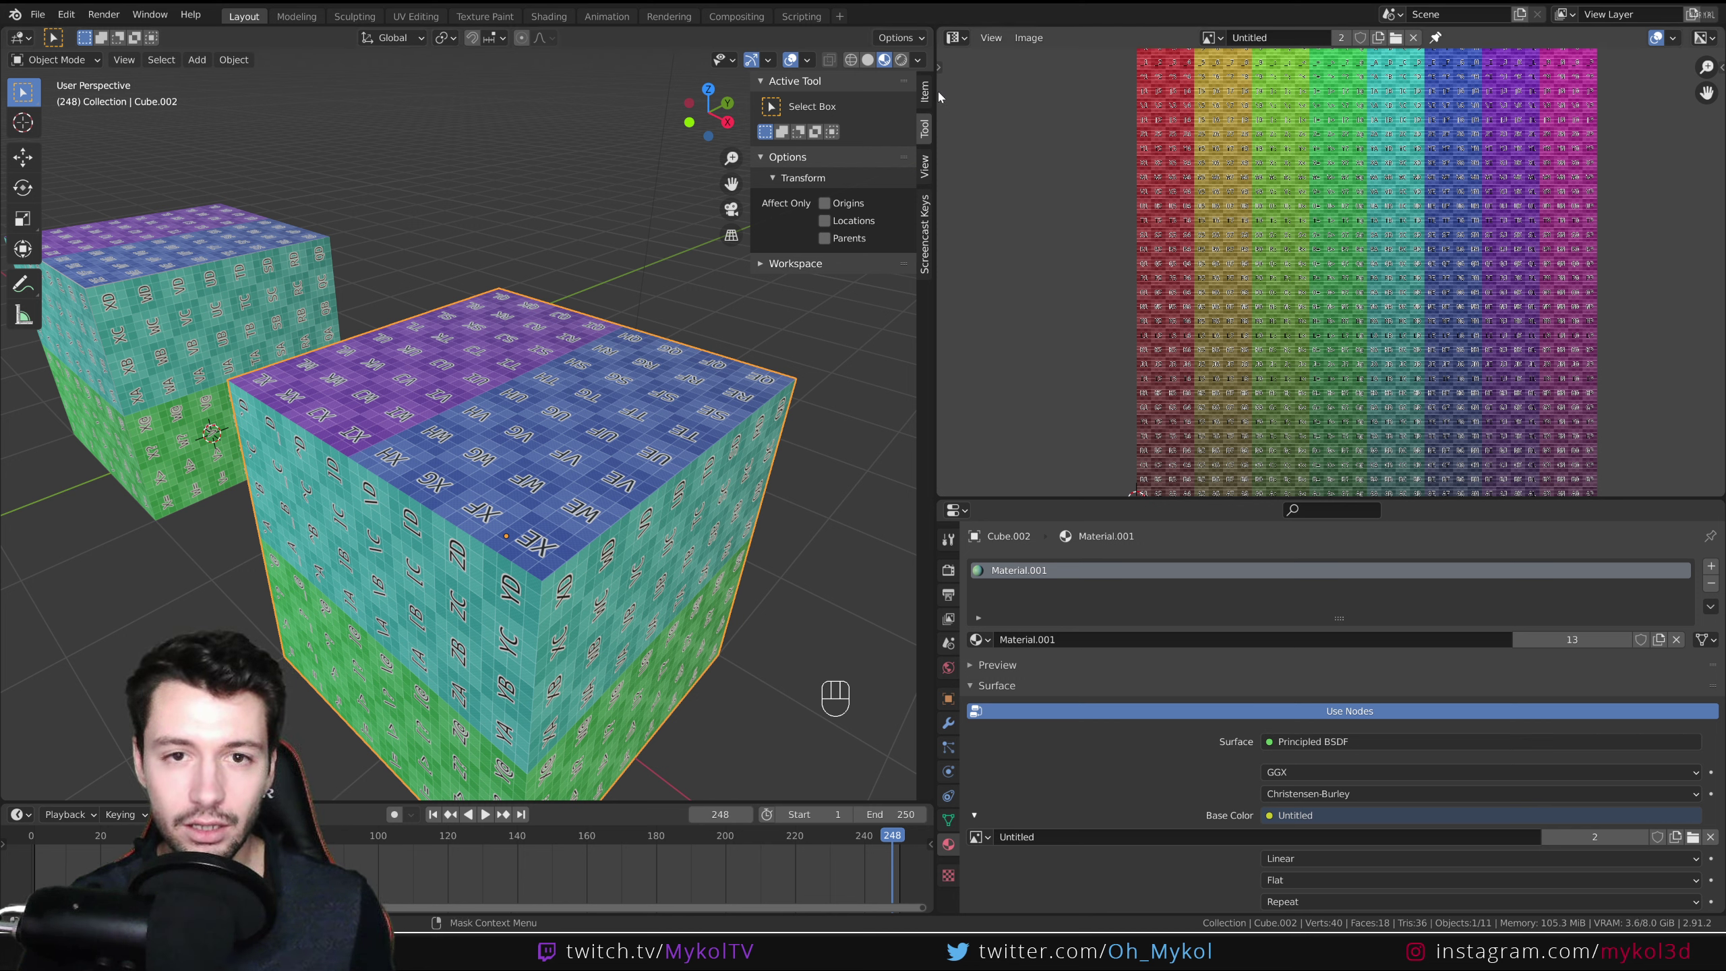
# Set the upper area to the UV Editor and enlarge it until the whole color grid image fits.
pyautogui.click(956, 37)
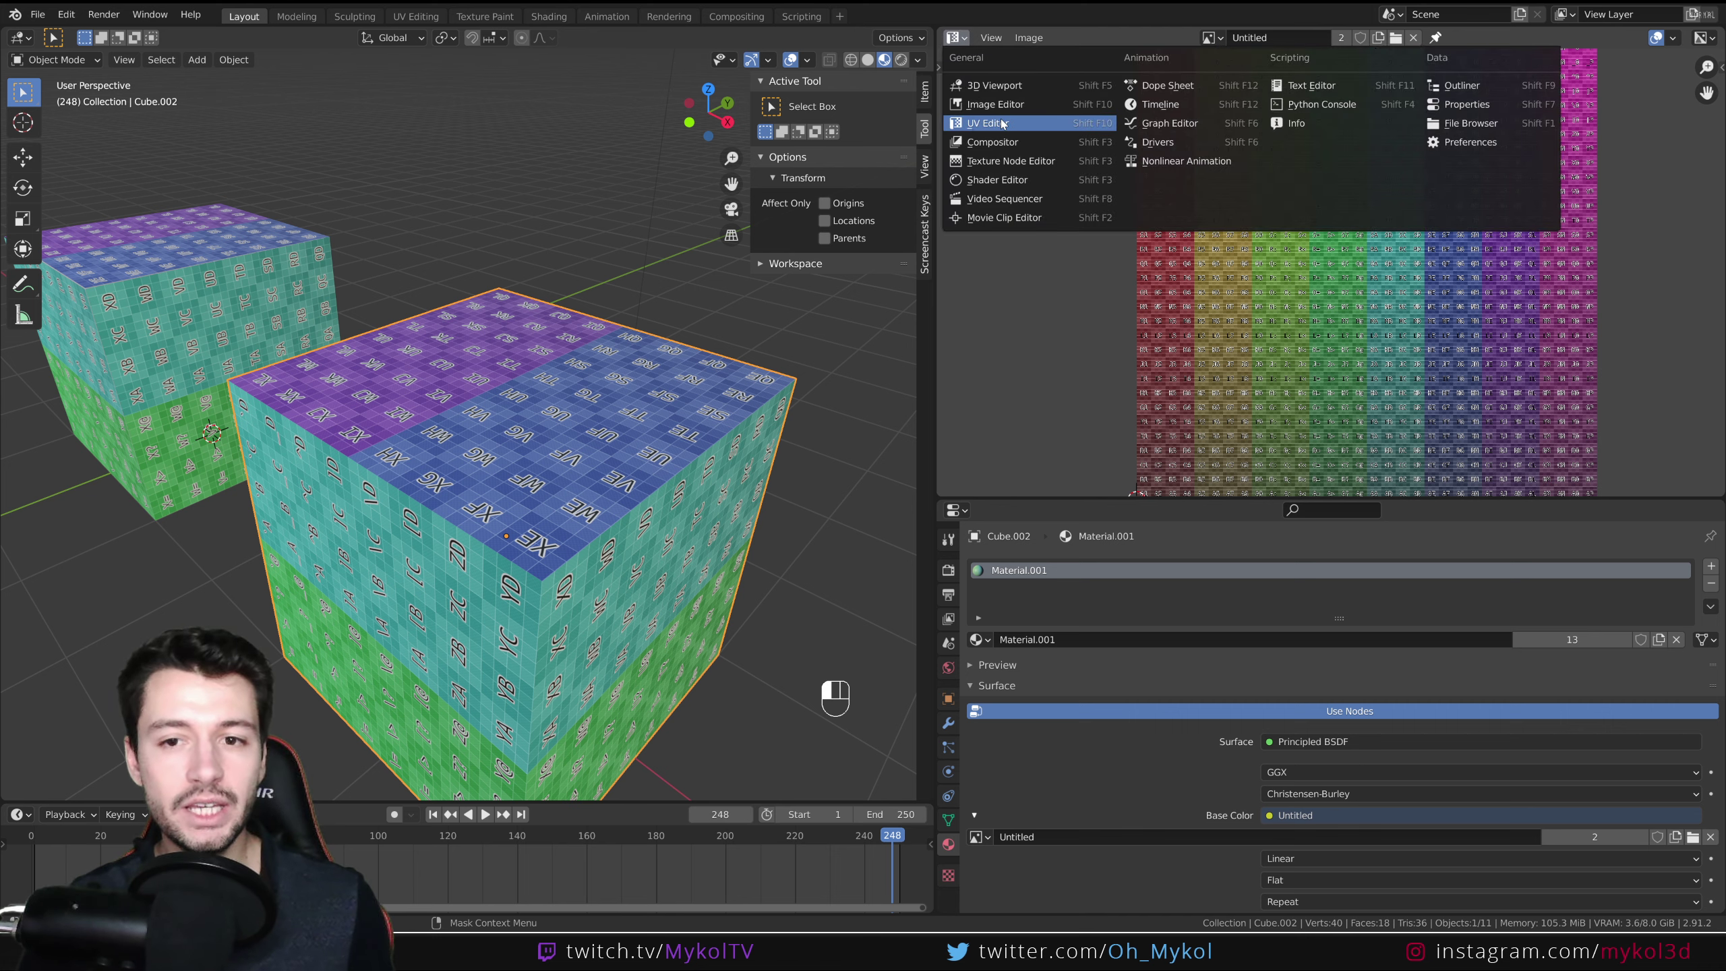
pyautogui.moveTo(1379, 498); pyautogui.dragTo(1380, 708)
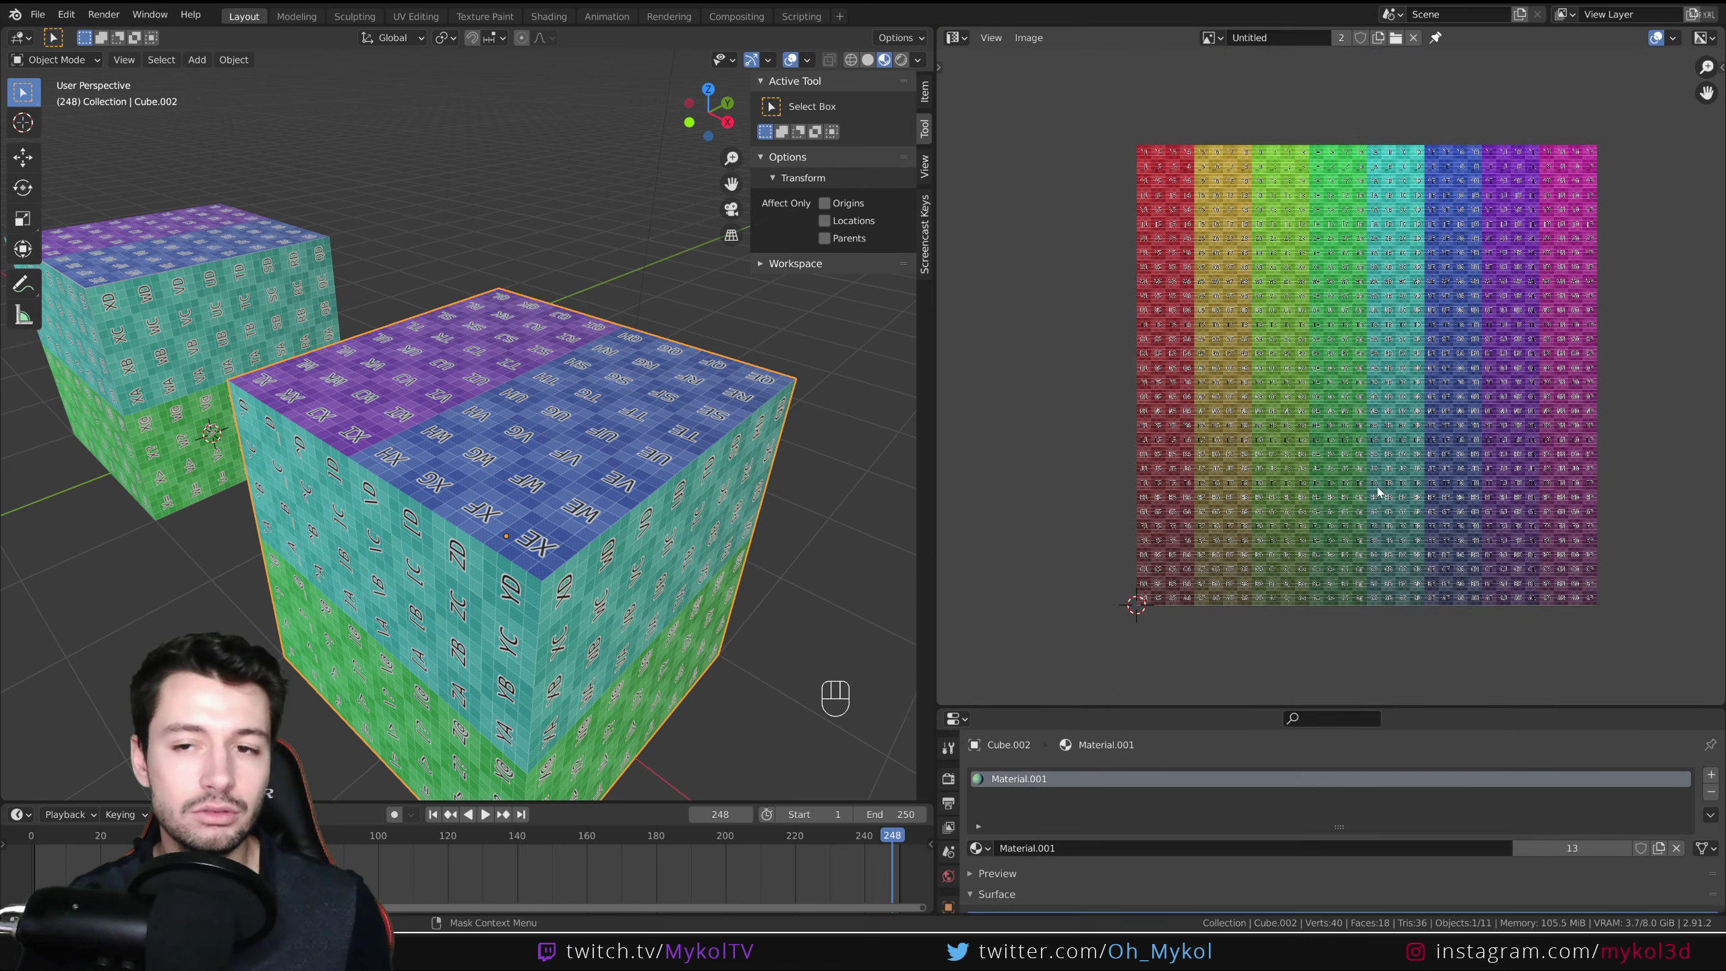
pyautogui.scroll(3, 1364, 263)
pyautogui.scroll(-2, 1364, 262)
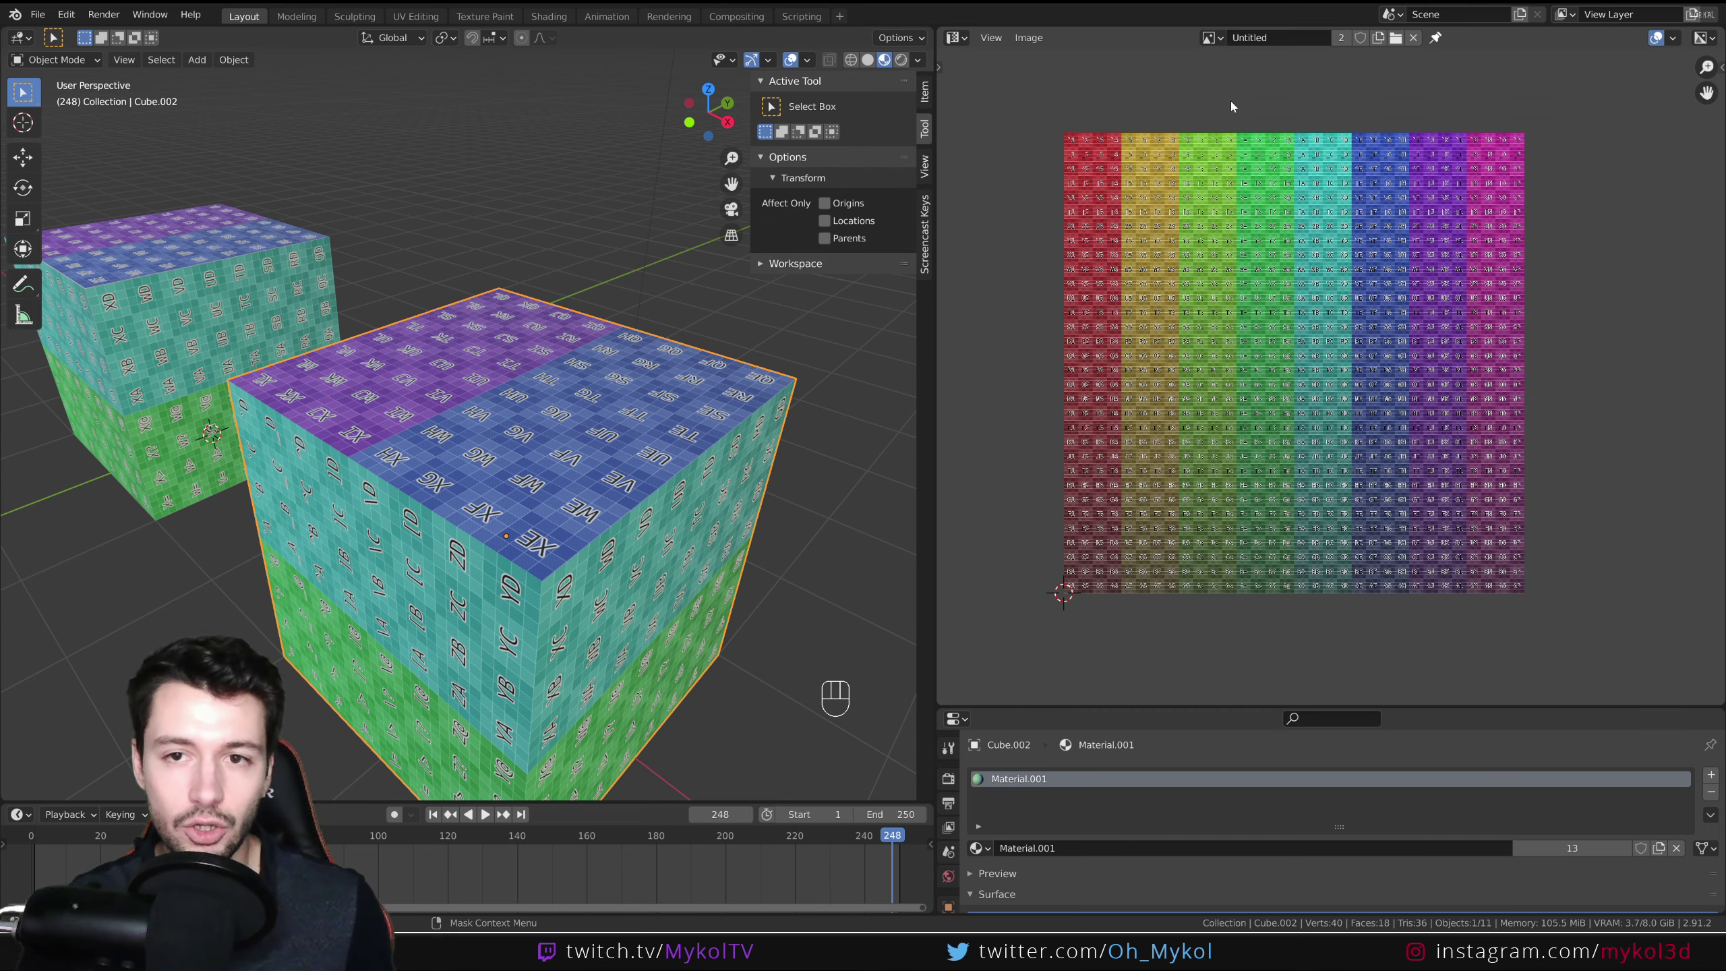
pyautogui.click(1210, 37)
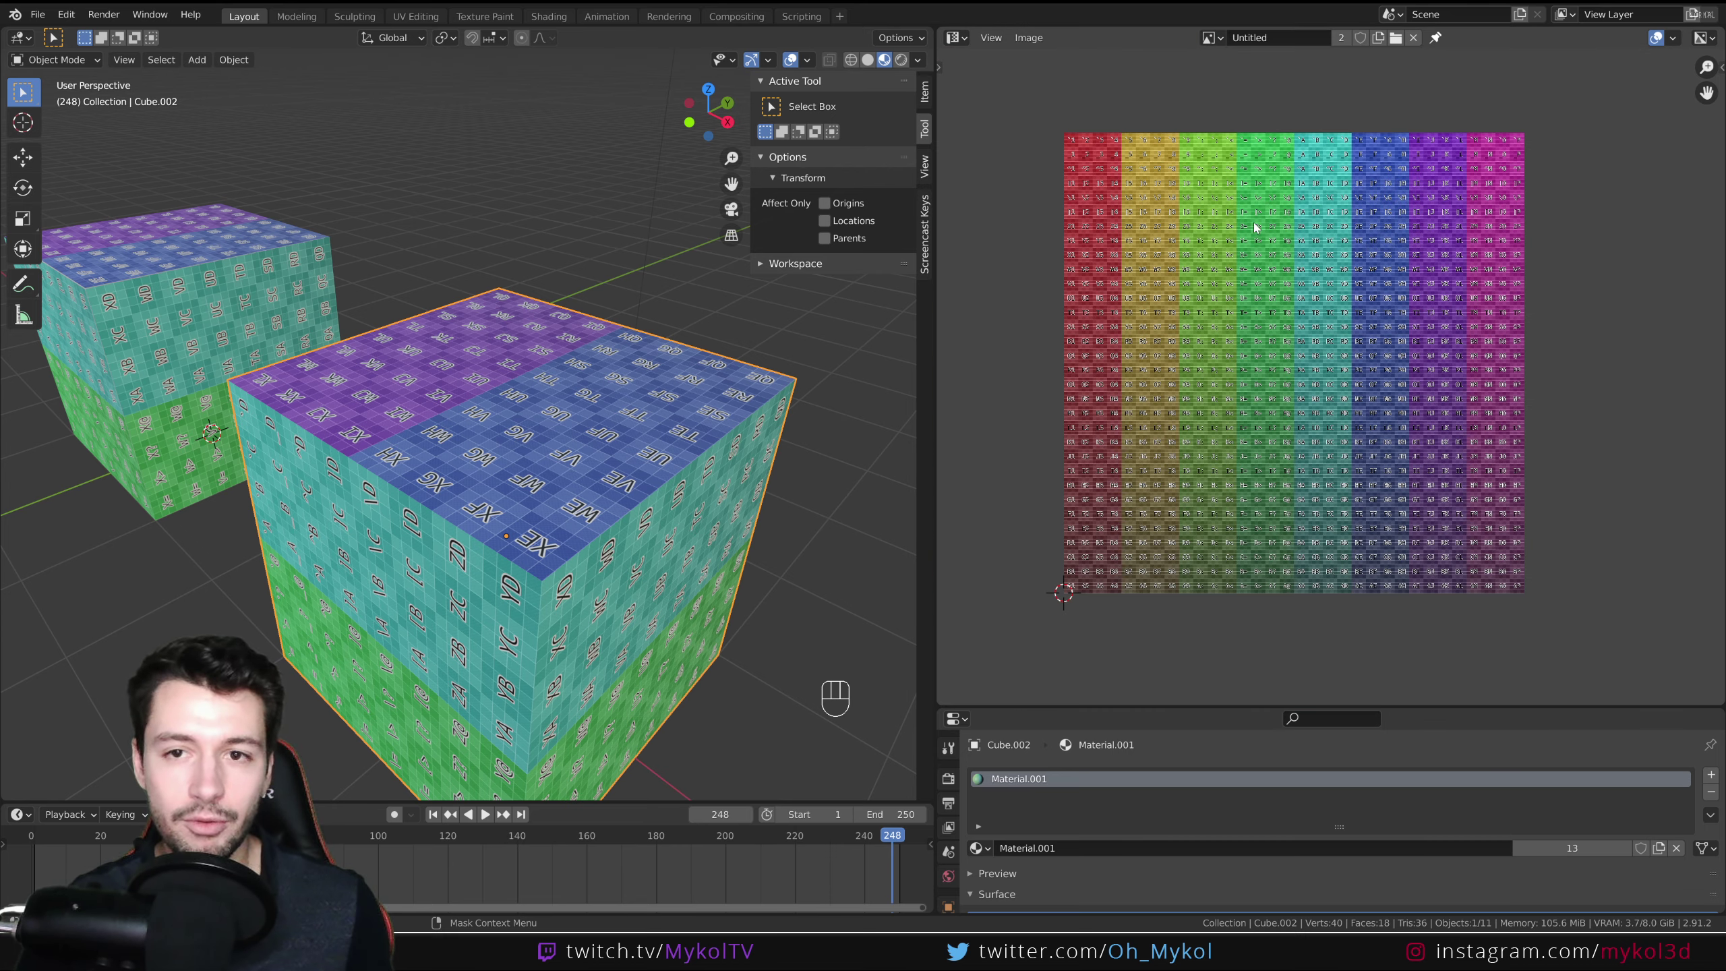
pyautogui.scroll(1, 1232, 412)
pyautogui.moveTo(1232, 412); pyautogui.dragTo(1260, 415, button='middle')
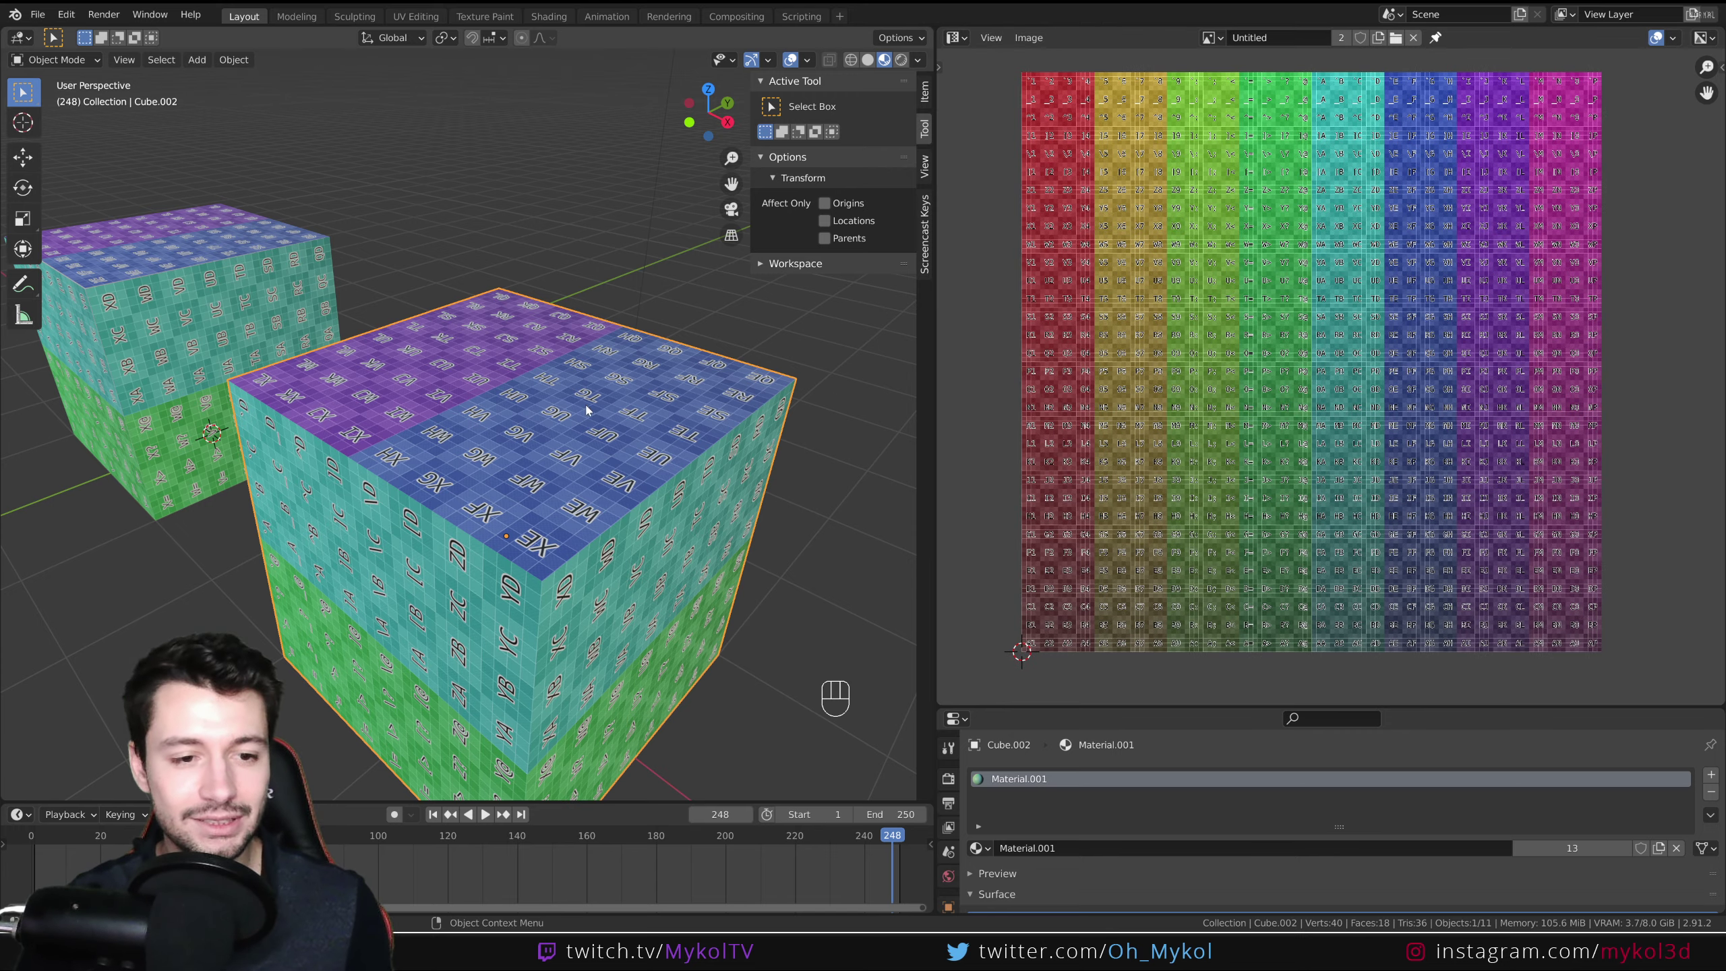
# Enter Edit Mode on Cube.002 to show its UV layout over the color grid.
pyautogui.moveTo(511, 539); pyautogui.dragTo(611, 503, button='middle')
pyautogui.press('Tab')
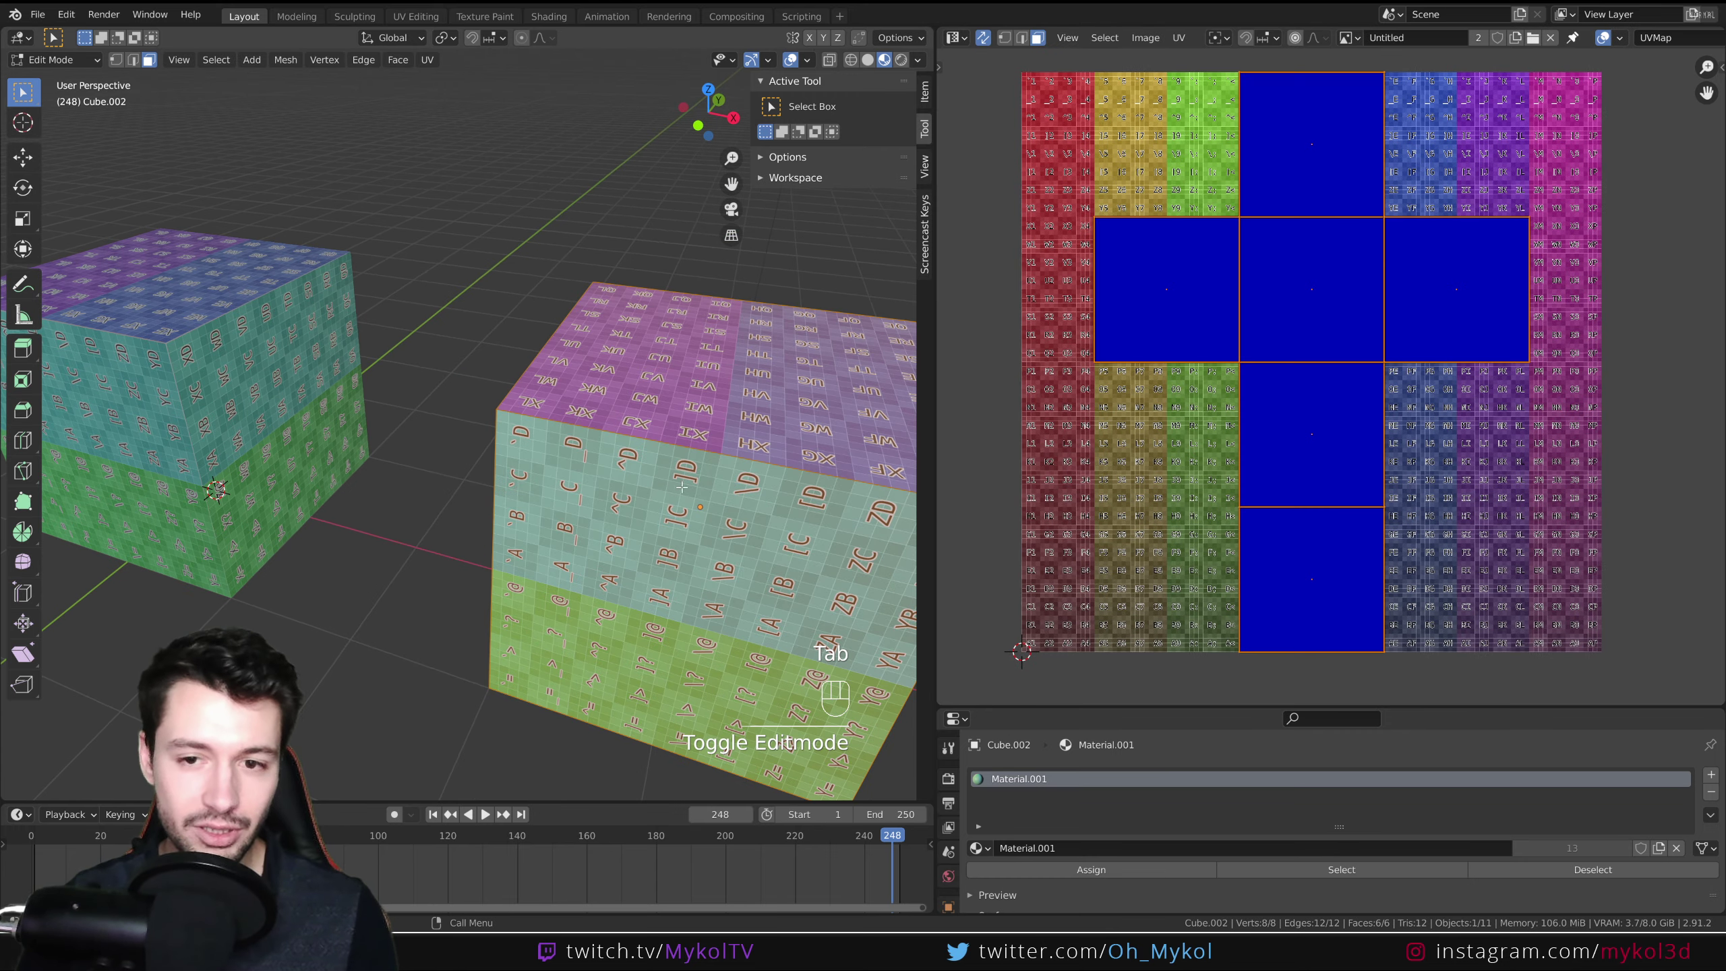
pyautogui.keyDown('shift'); pyautogui.moveTo(829, 469); pyautogui.dragTo(547, 465, button='middle'); pyautogui.keyUp('shift')
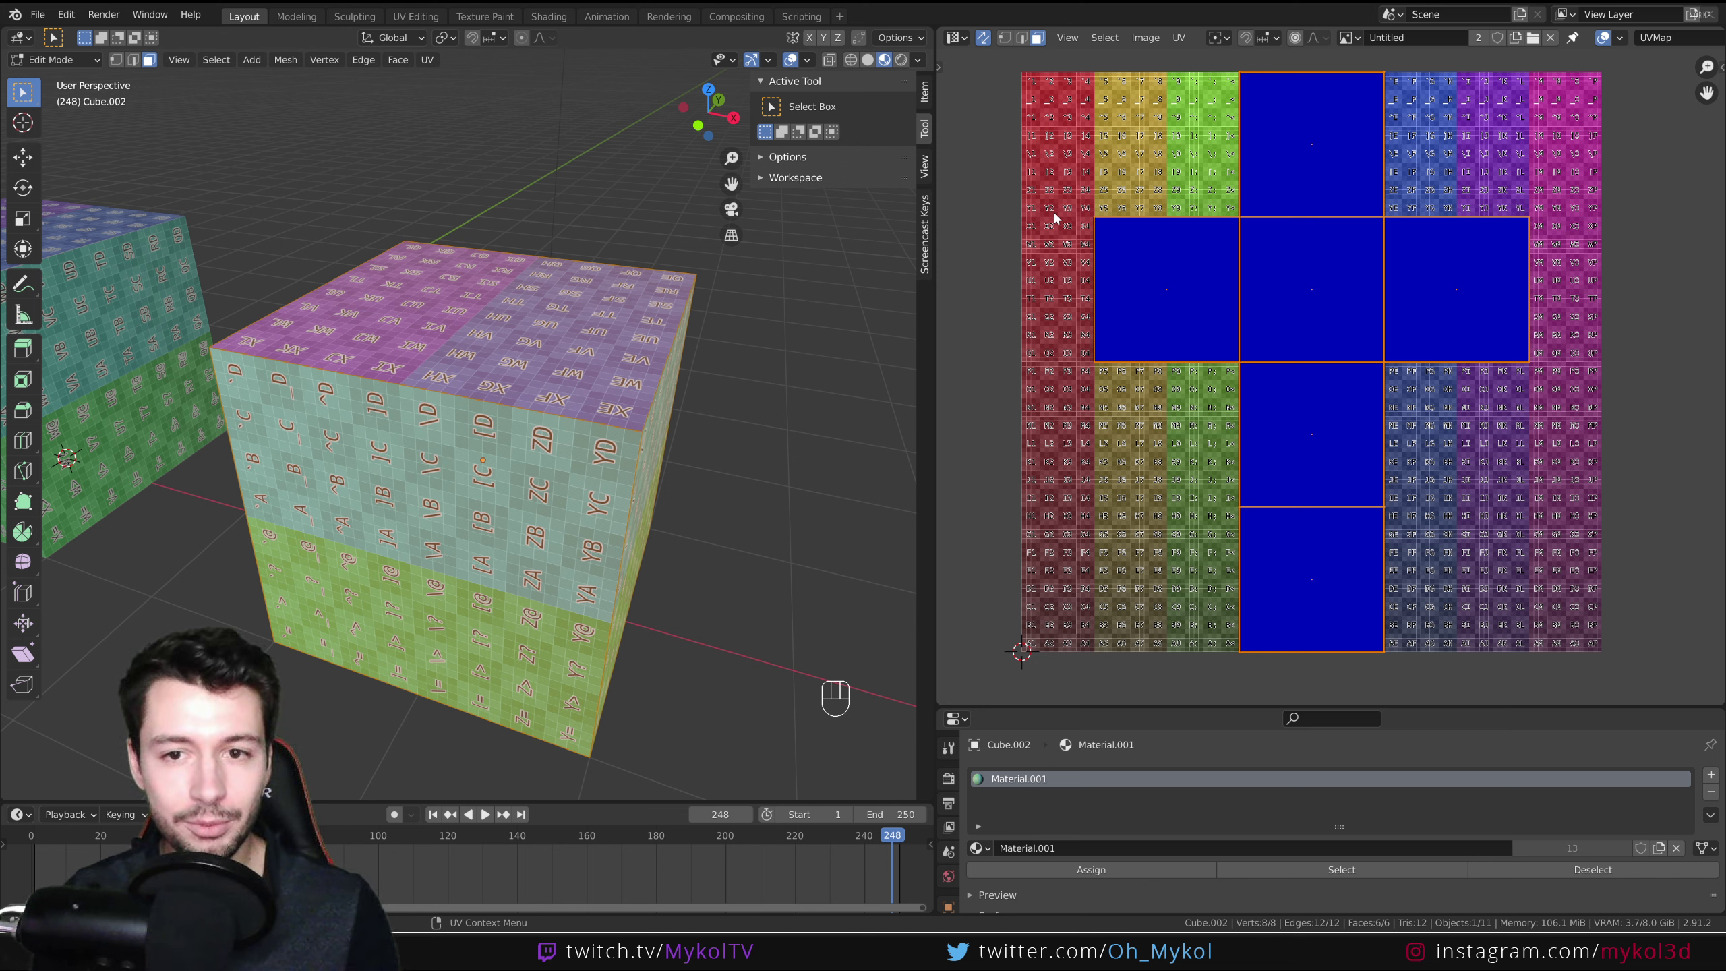
# Toggle the UV Editor's Display Stretch overlay off and back on to compare both displays.
pyautogui.click(1619, 37)
pyautogui.click(1500, 89)
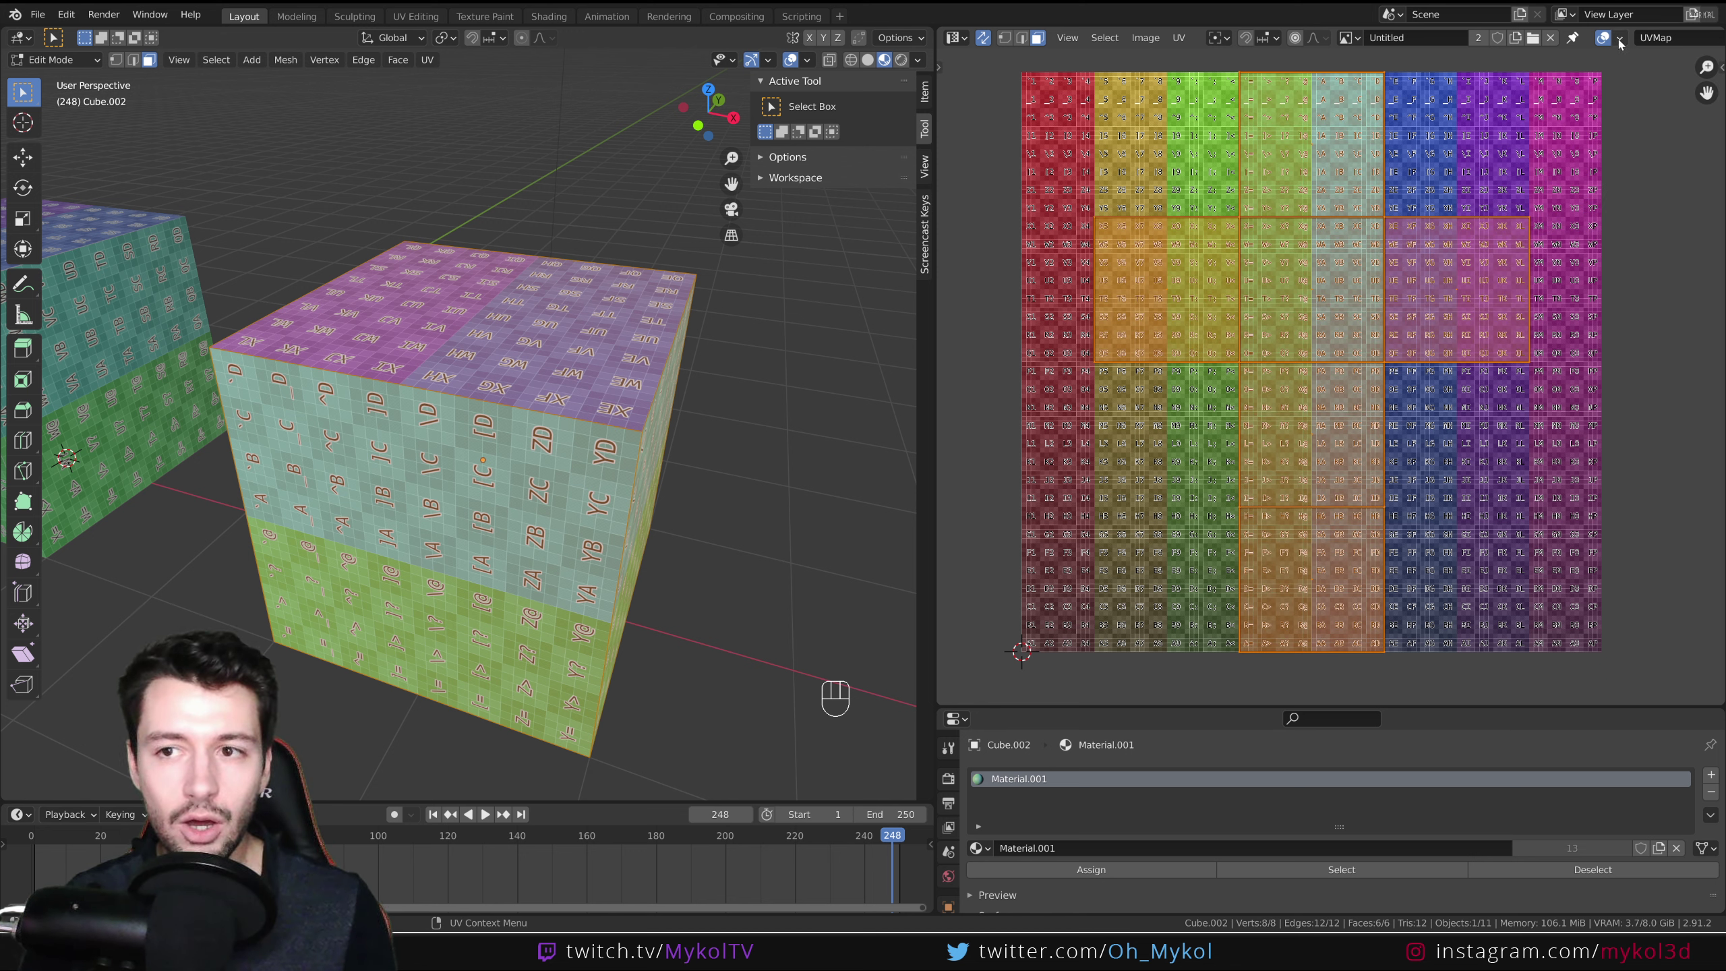
pyautogui.scroll(-3, 1576, 43)
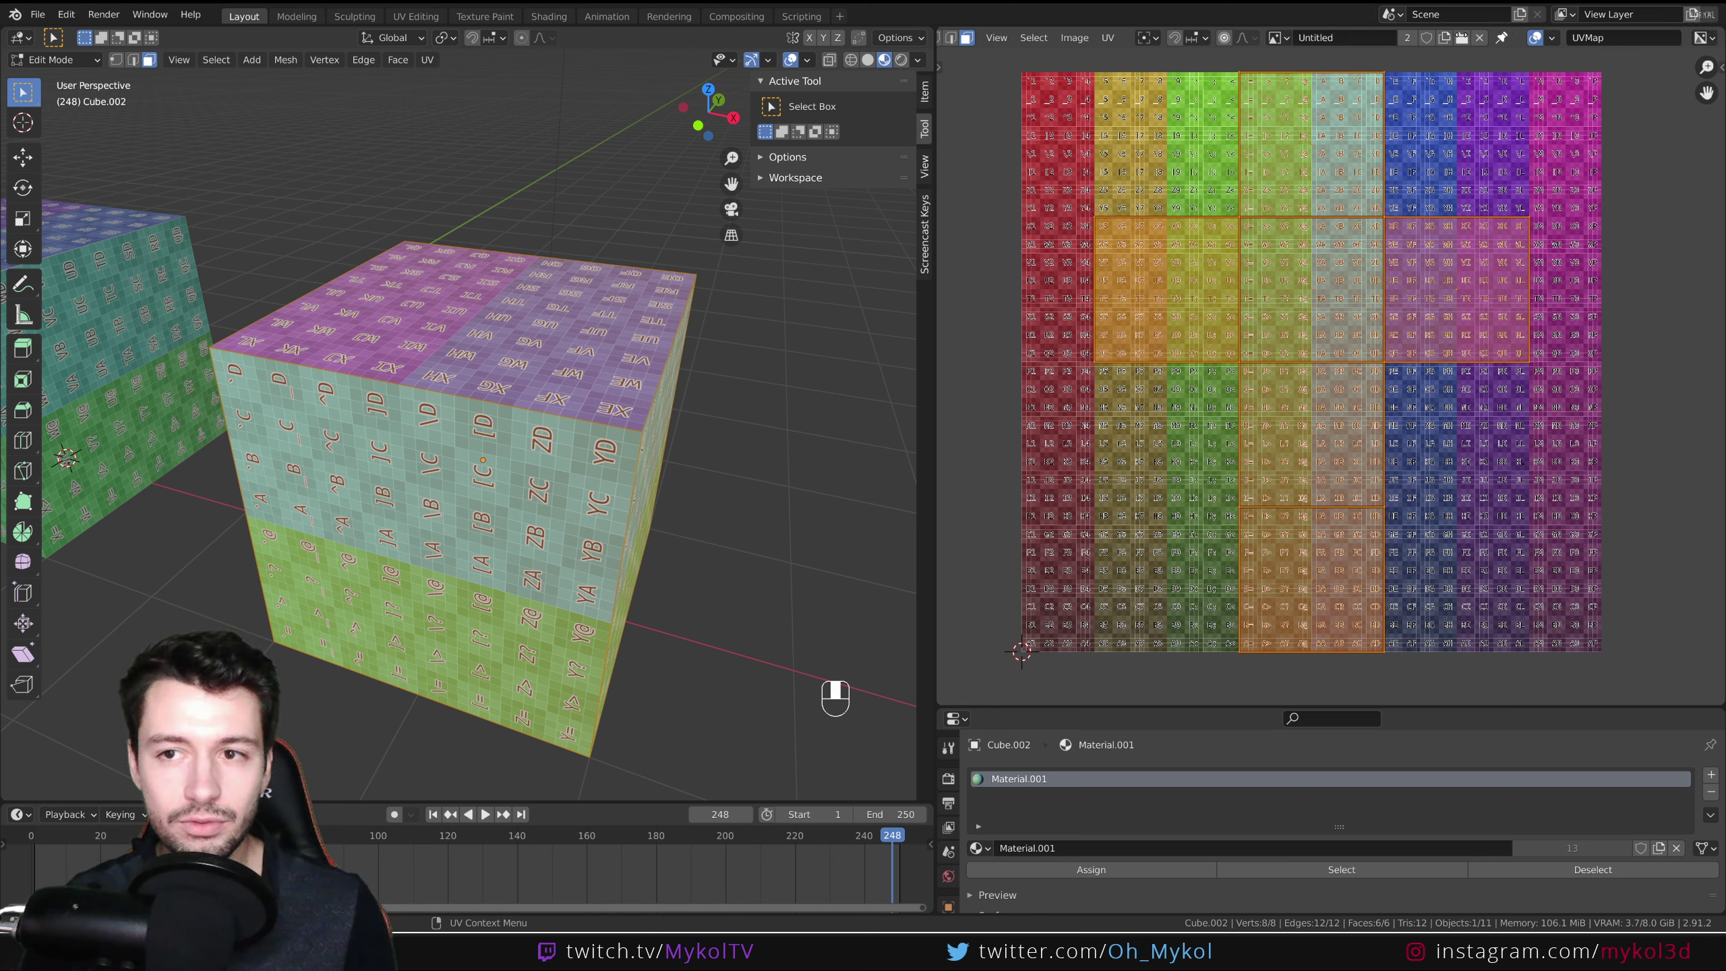
pyautogui.click(1553, 38)
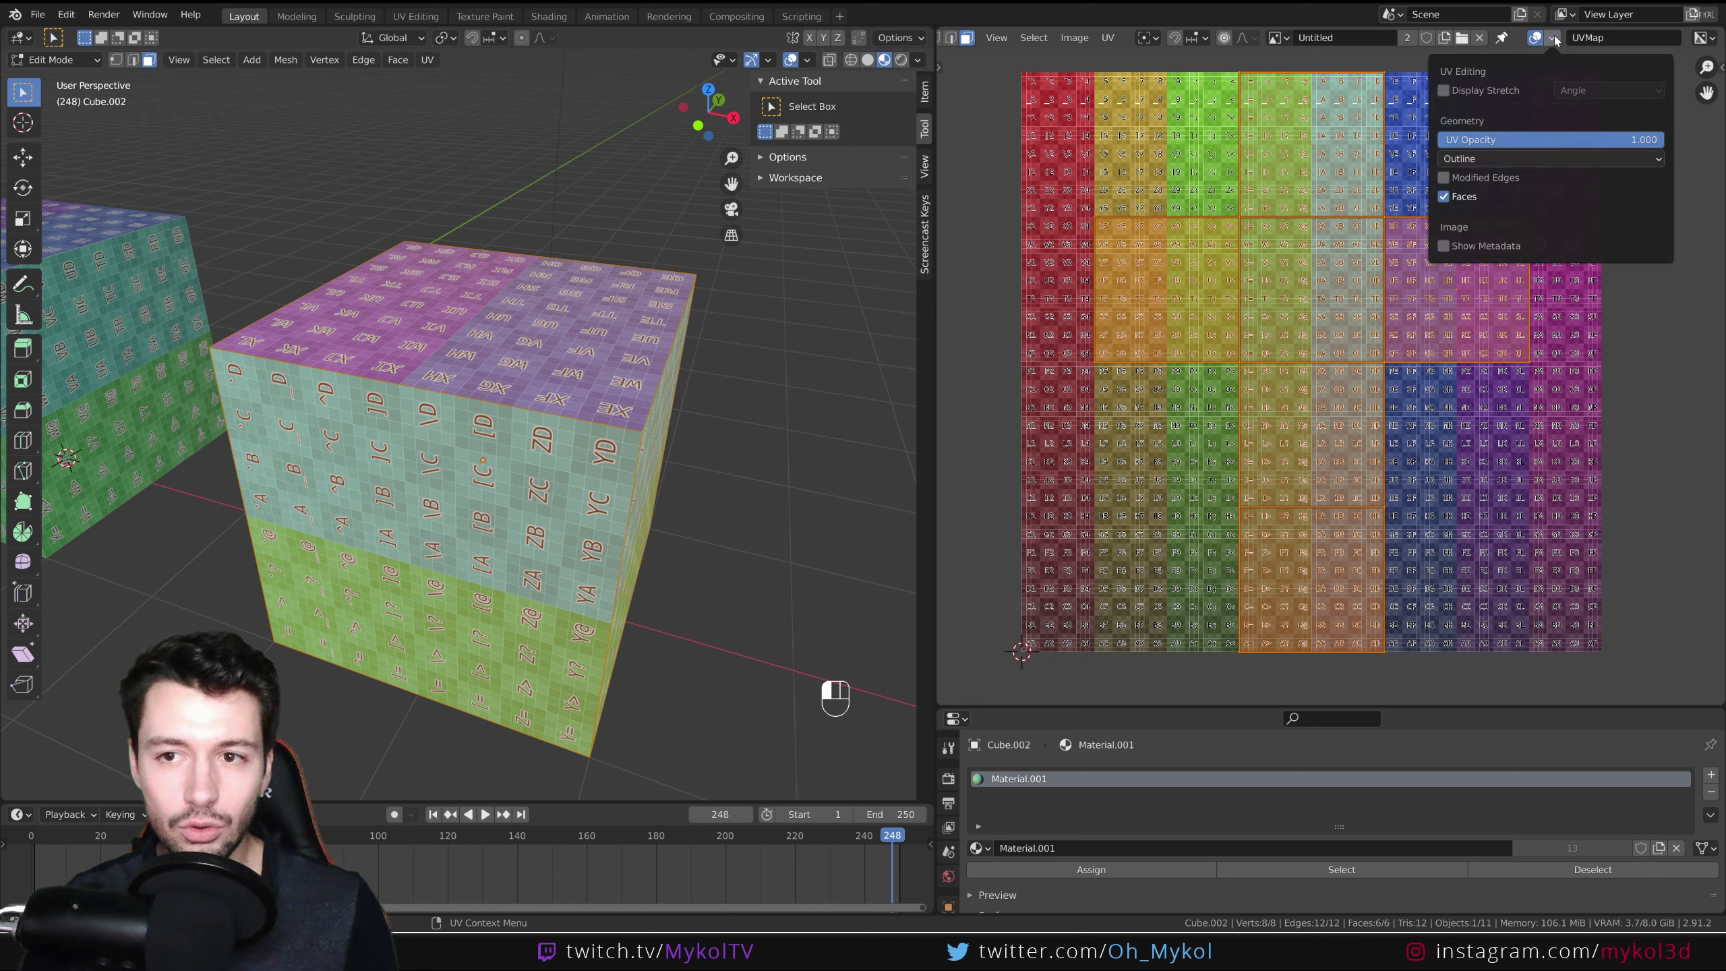
pyautogui.click(1444, 91)
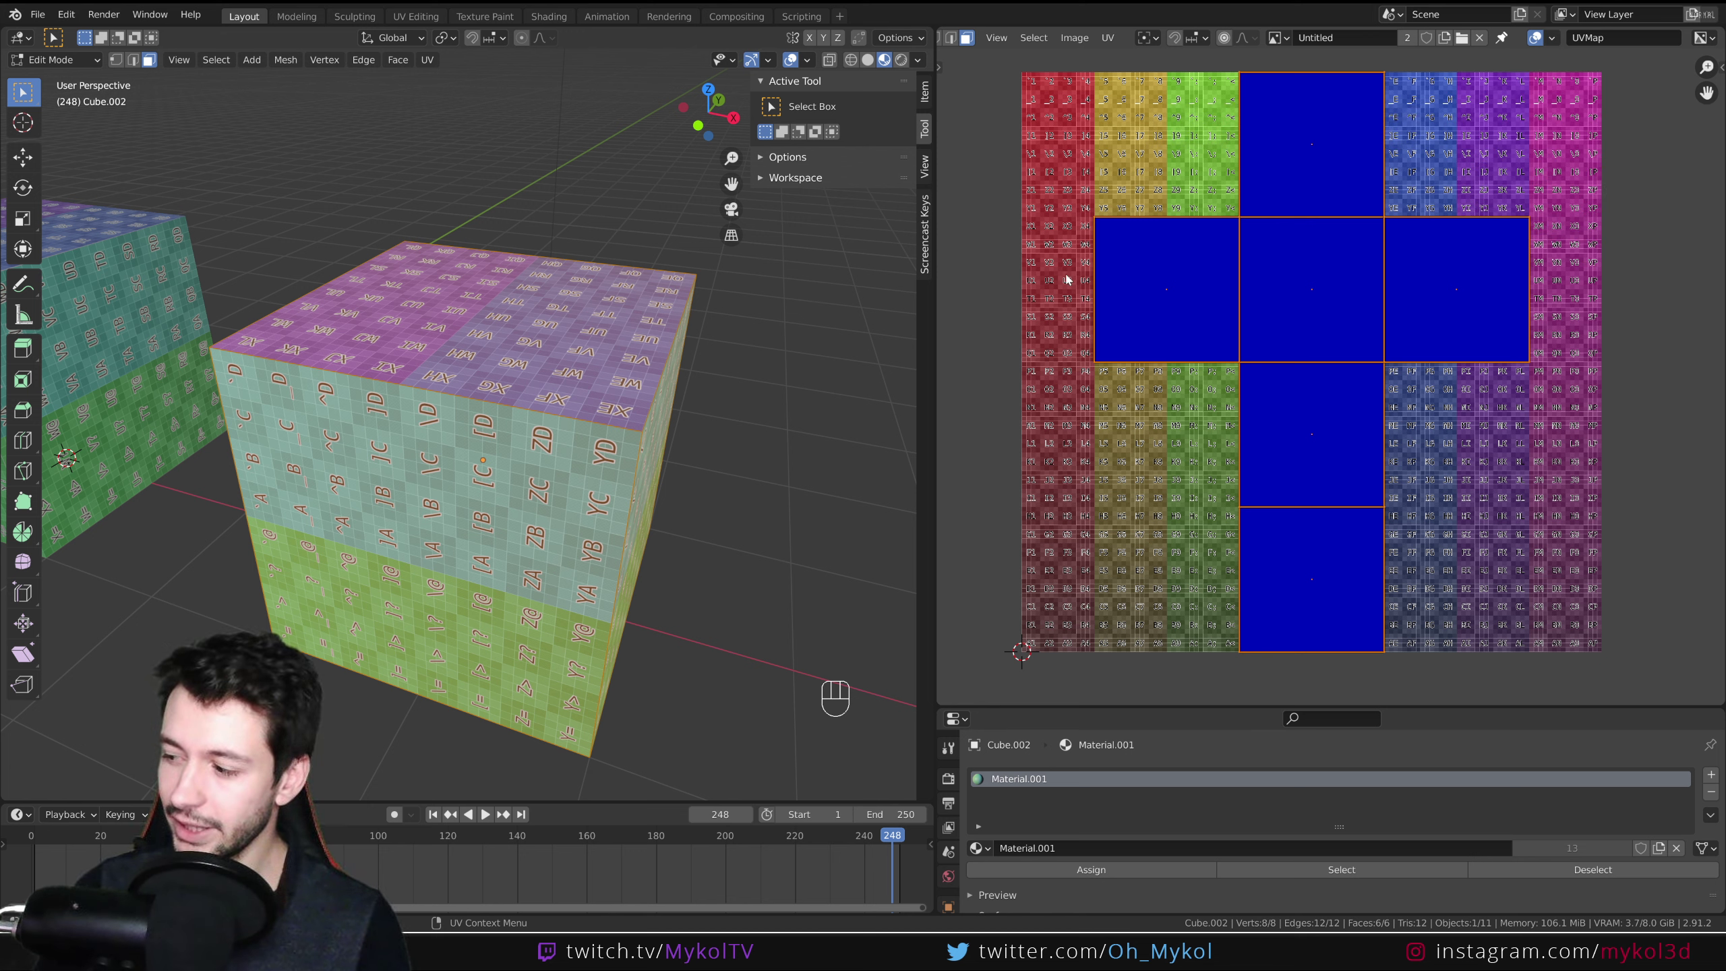
# Select all of the cube's geometry and reset its UV mapping.
pyautogui.moveTo(576, 457); pyautogui.dragTo(726, 289, button='middle')
pyautogui.keyDown('shift'); pyautogui.moveTo(413, 438); pyautogui.dragTo(253, 493, button='middle'); pyautogui.keyUp('shift')
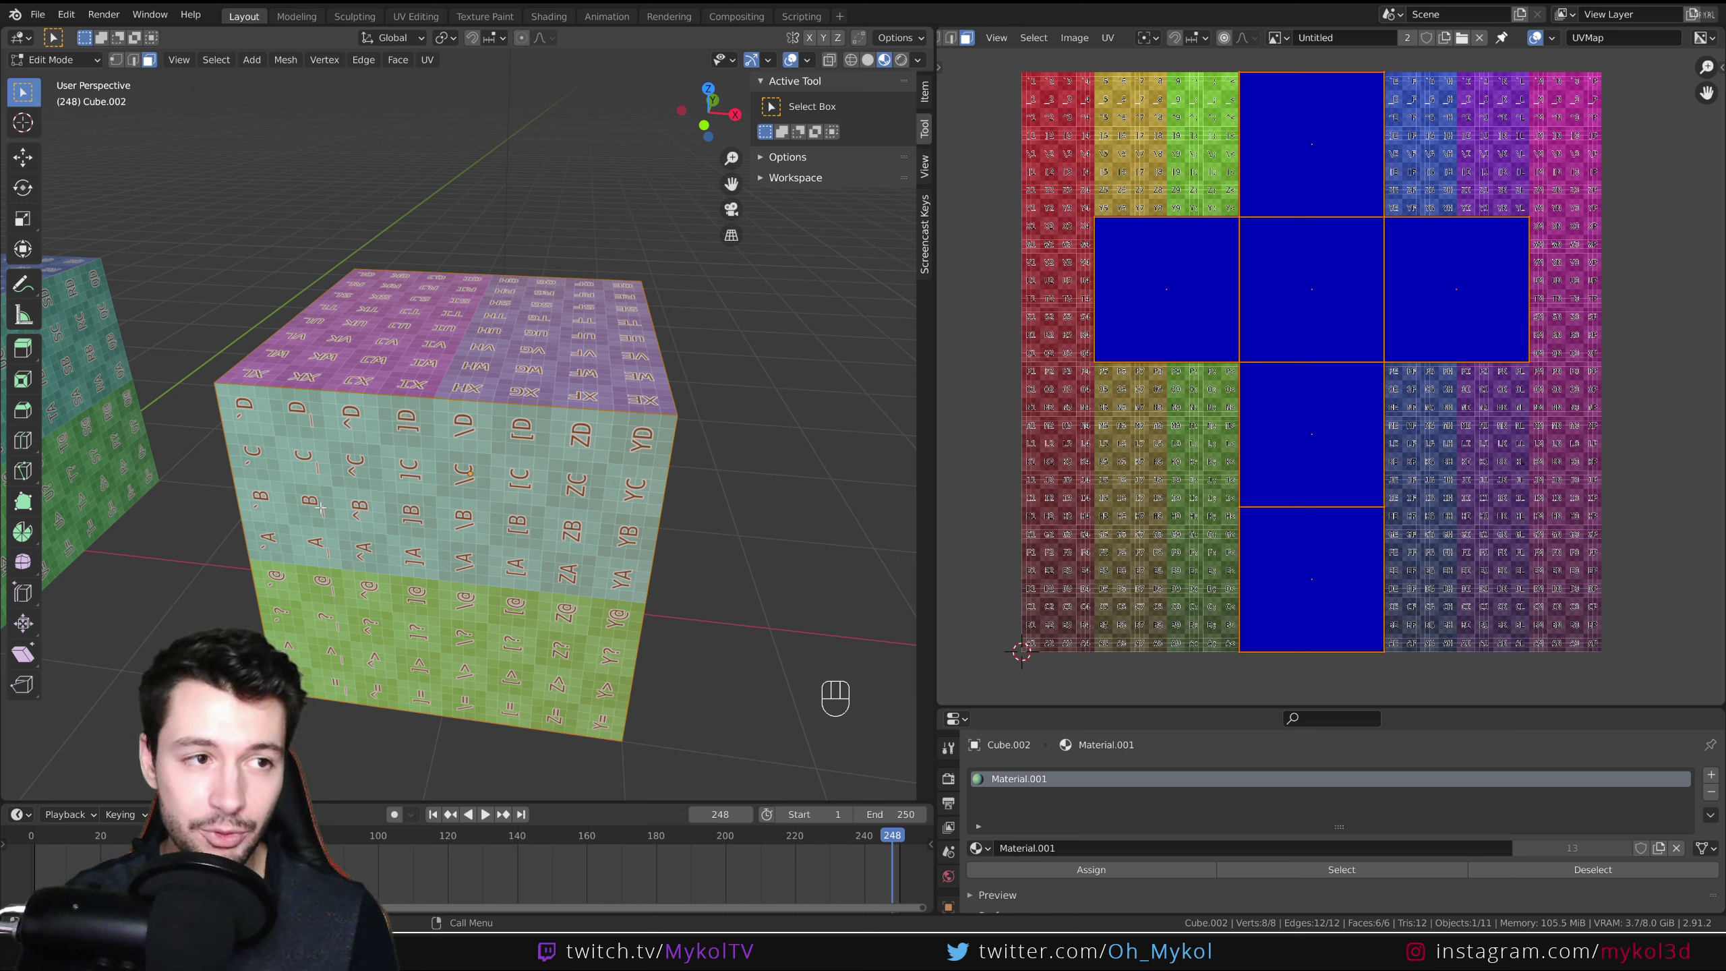
pyautogui.press('a')
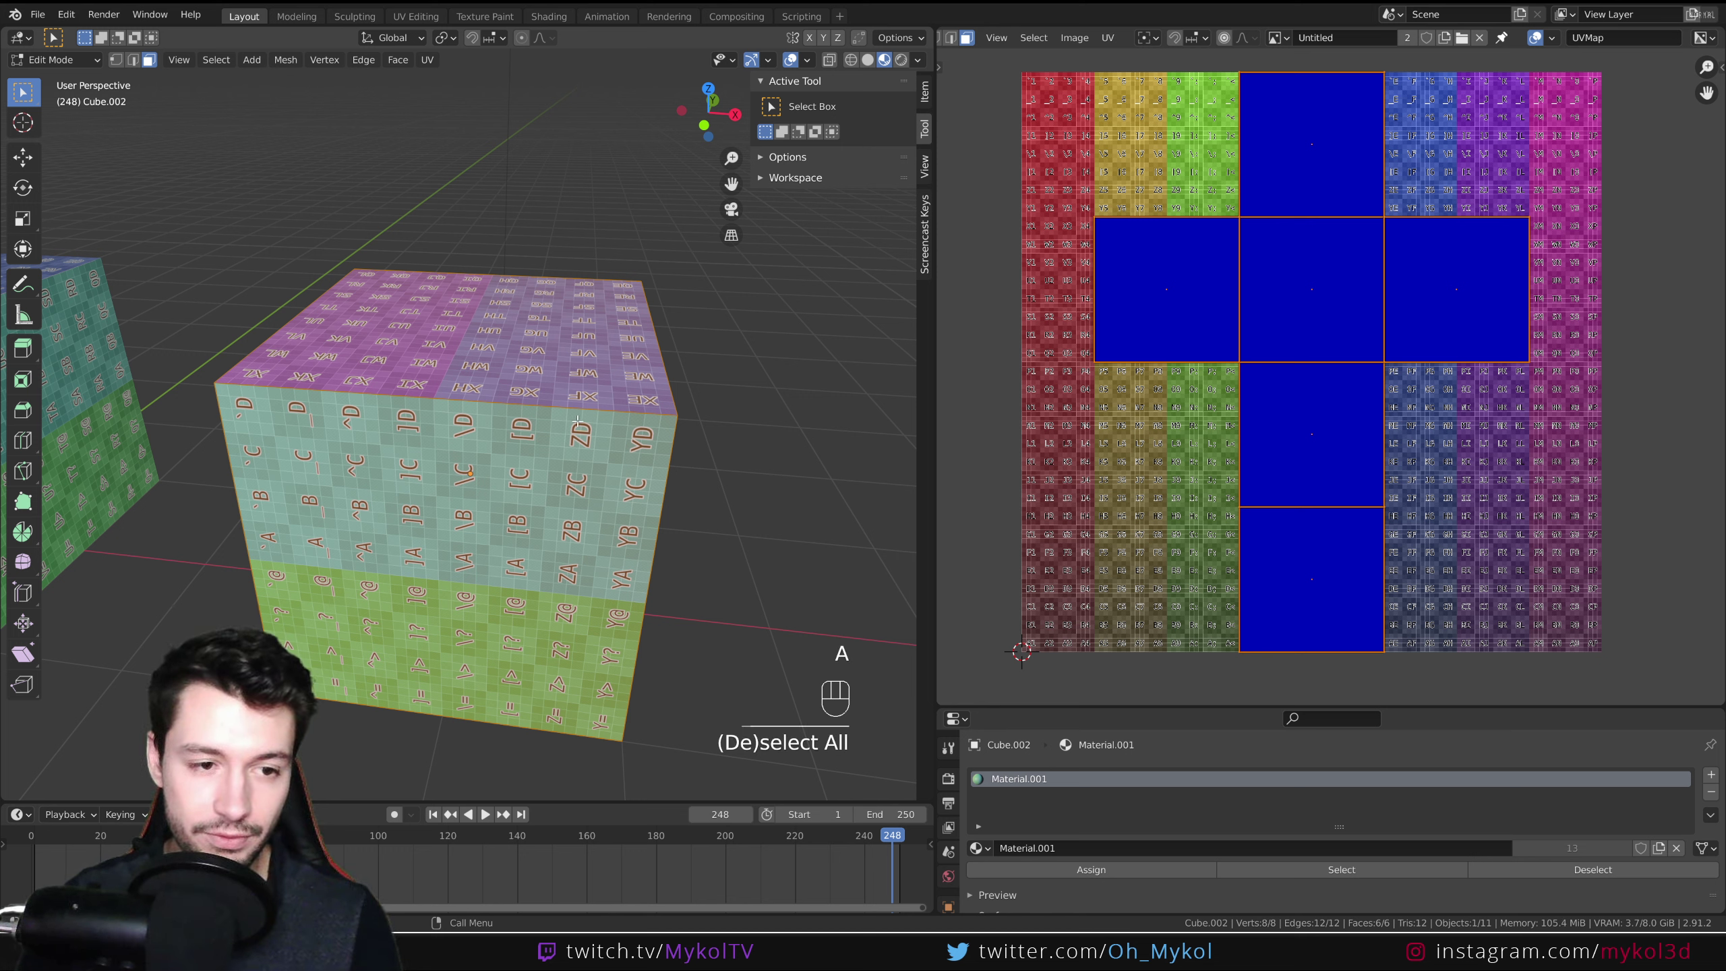
pyautogui.press('u')
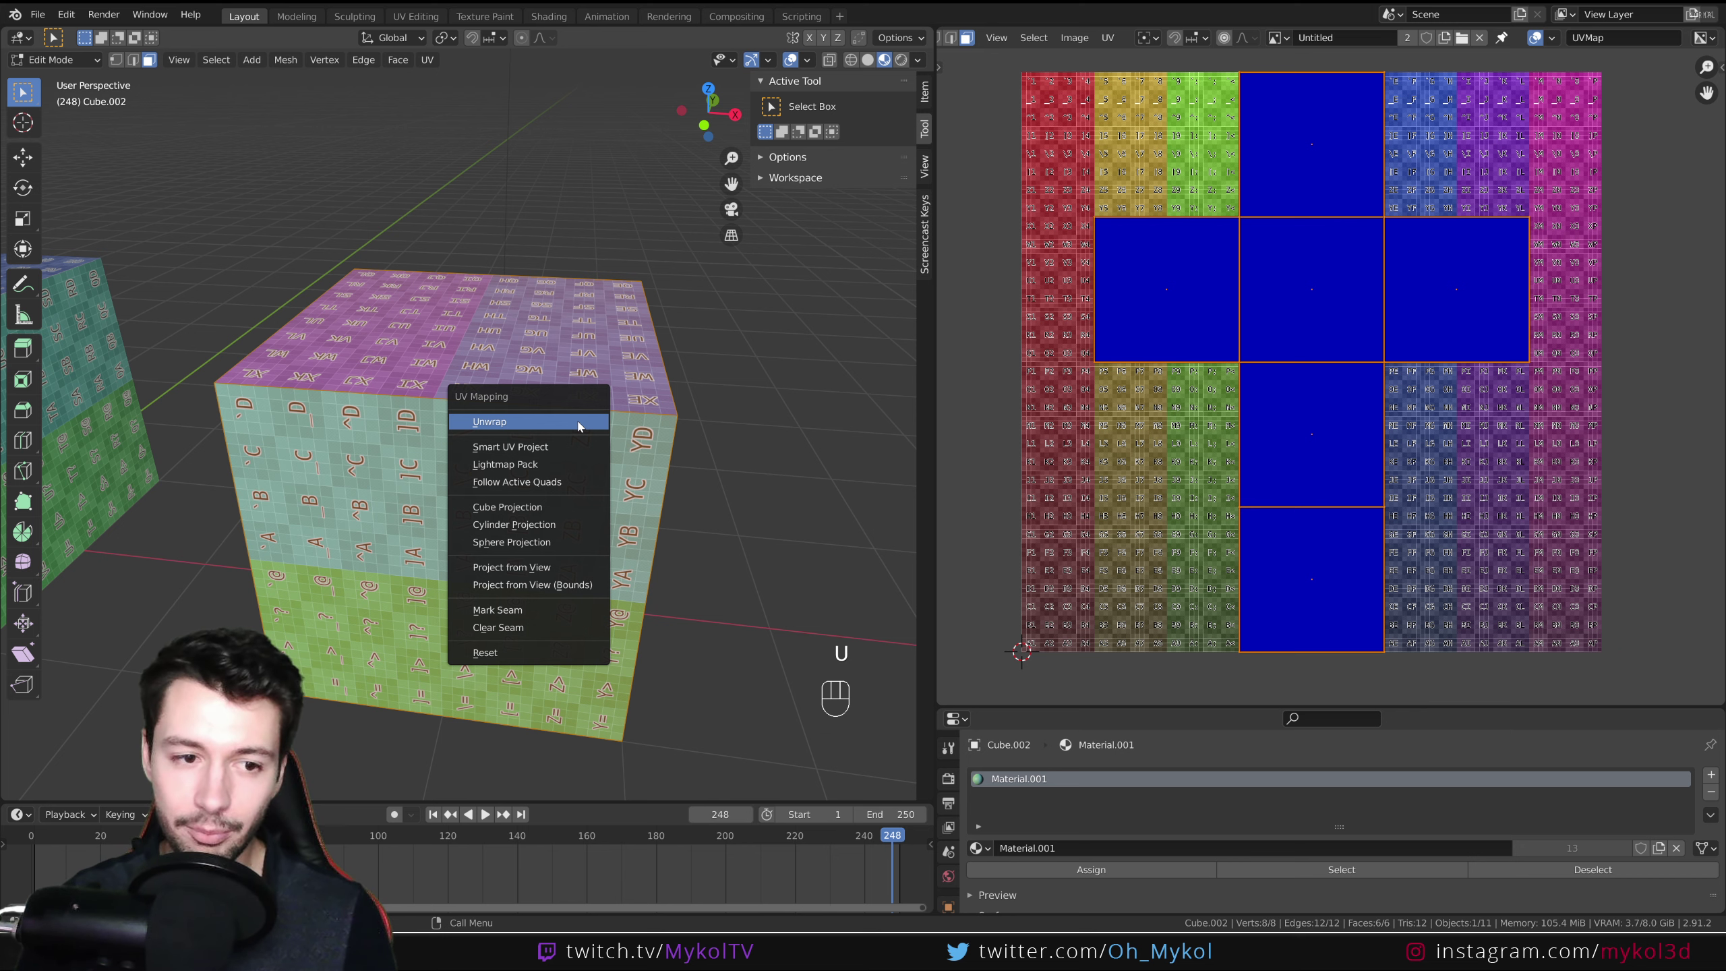
pyautogui.click(485, 652)
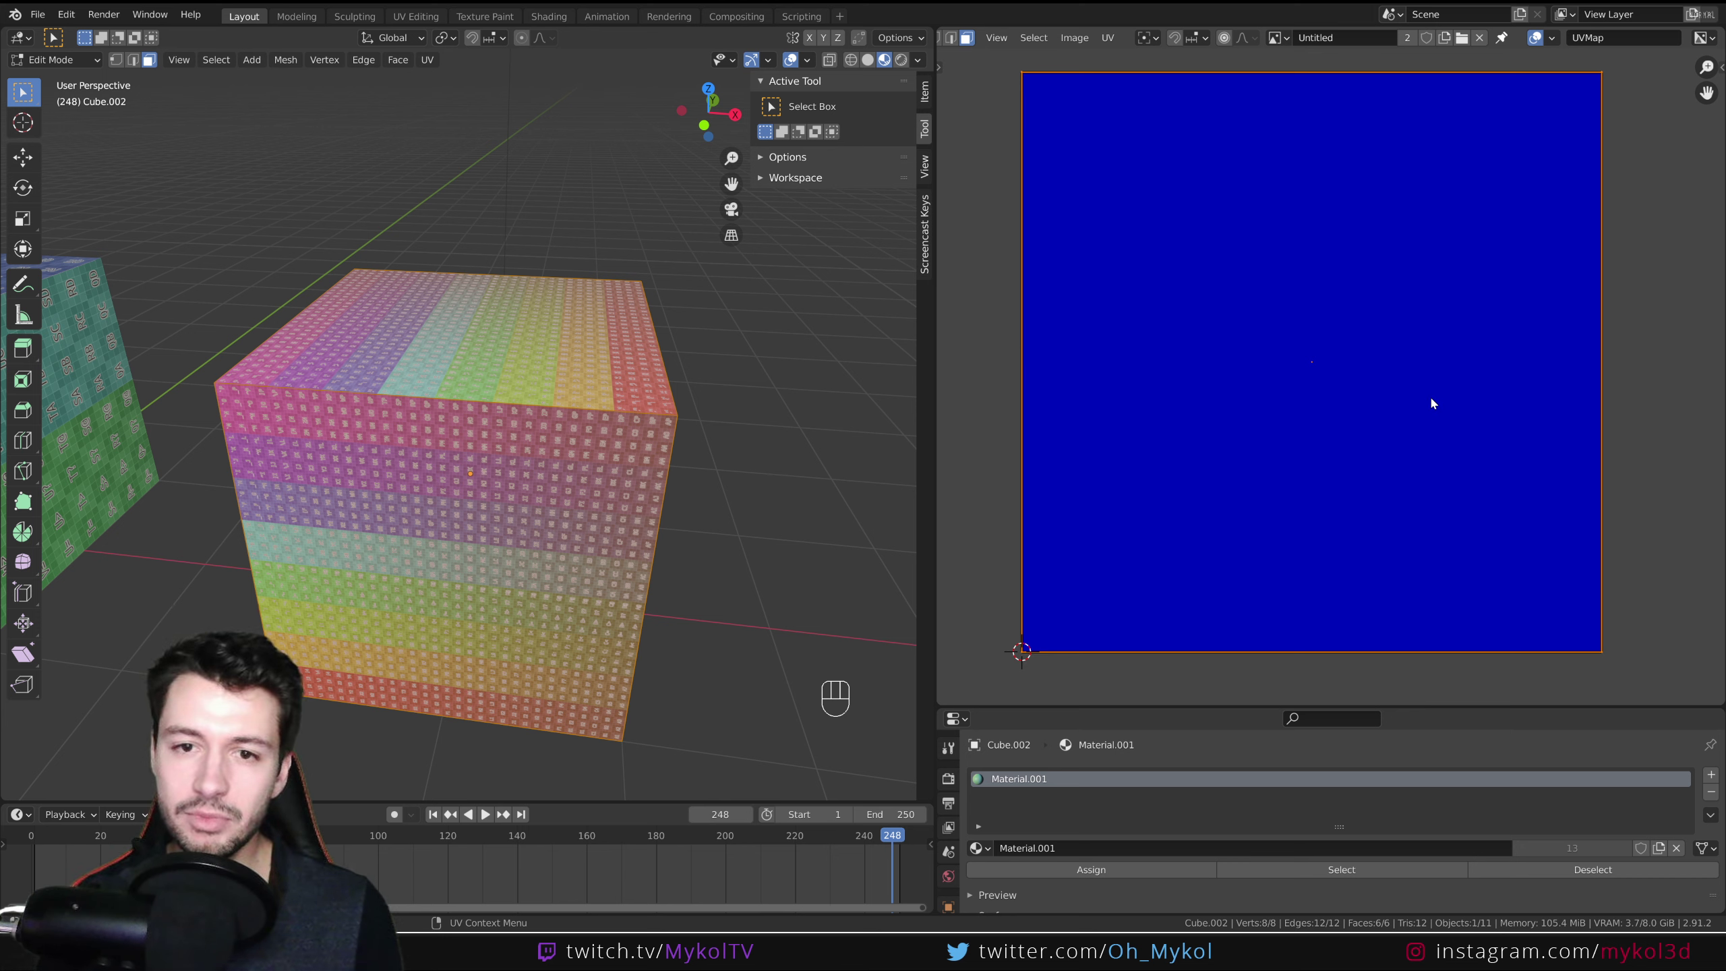
# Inspect the reset texture on the cube and move the timeline to frame 19 to partly unfold the first cube.
pyautogui.moveTo(598, 502); pyautogui.dragTo(508, 495, button='middle')
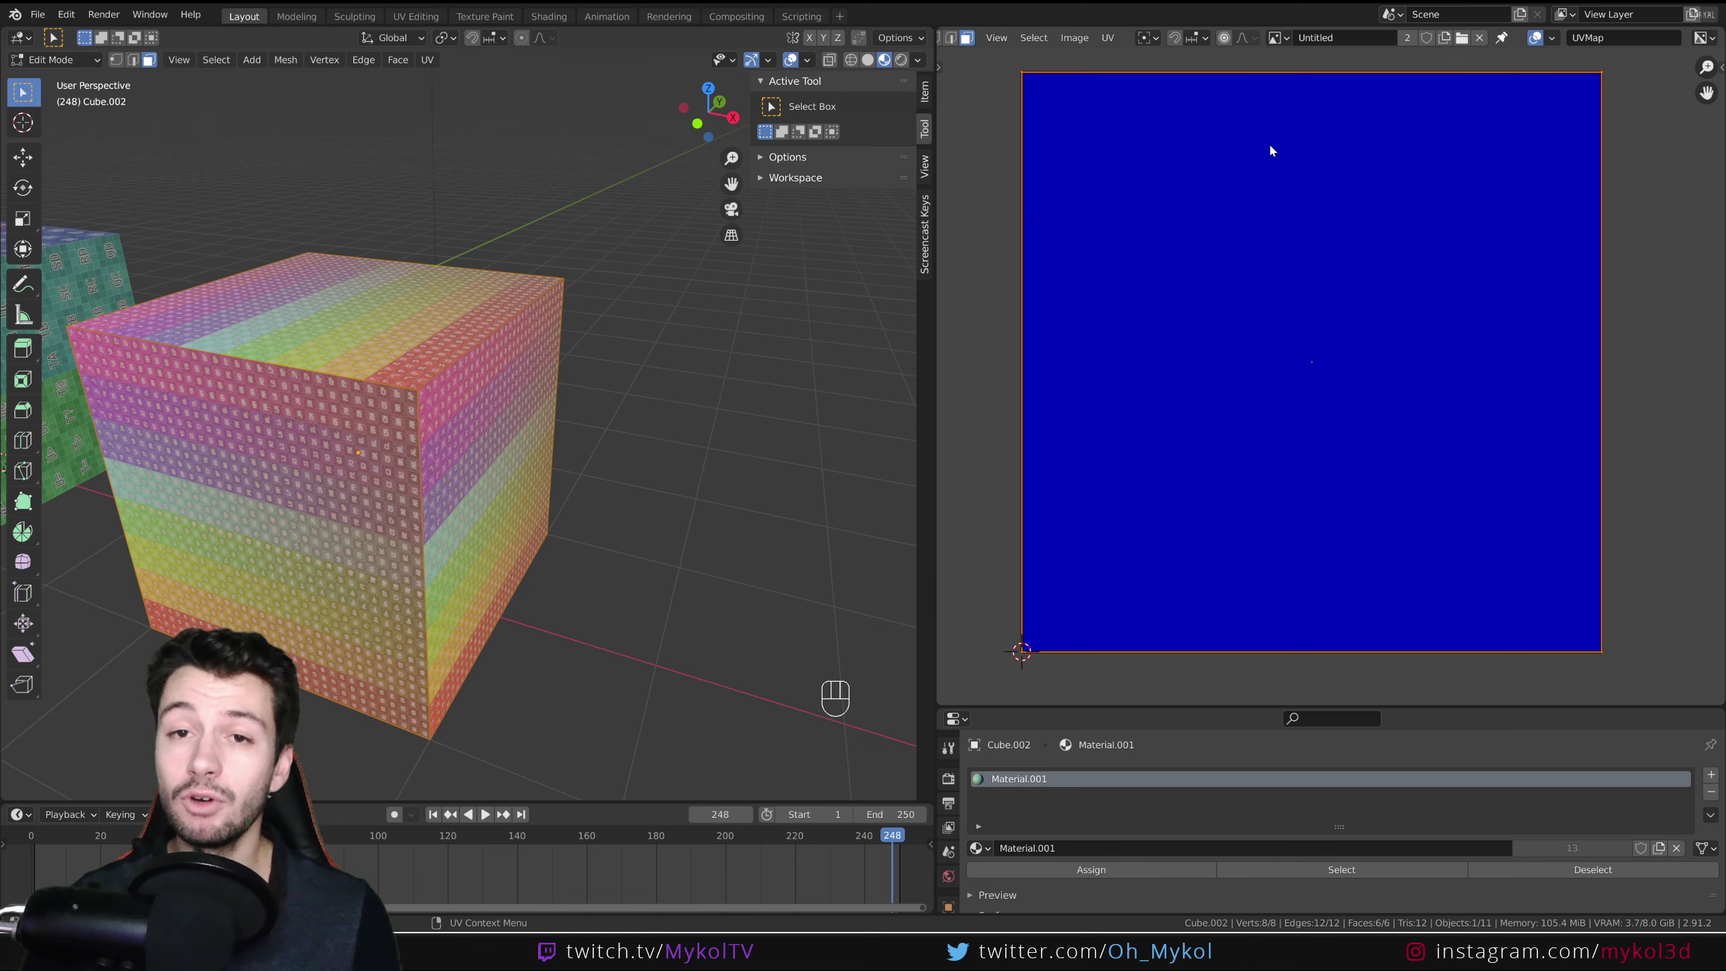
pyautogui.moveTo(476, 517); pyautogui.dragTo(483, 576, button='middle')
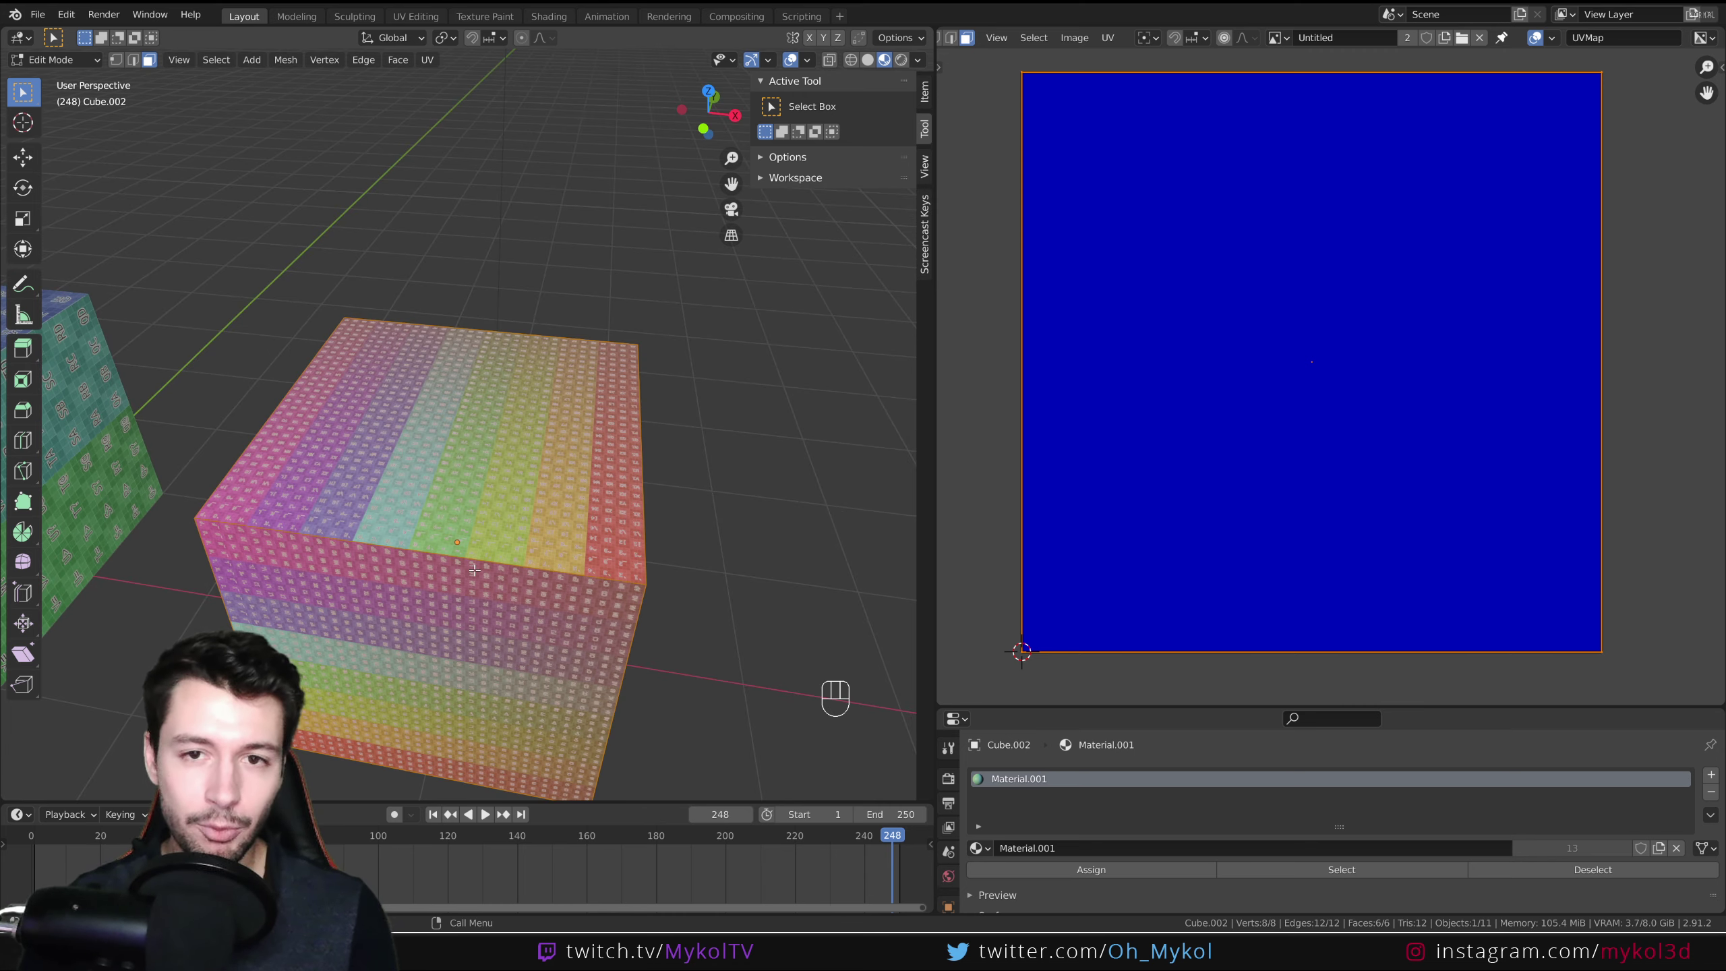
pyautogui.scroll(-2, 483, 575)
pyautogui.scroll(2, 484, 575)
pyautogui.keyDown('shift'); pyautogui.moveTo(484, 575); pyautogui.dragTo(484, 489, button='middle'); pyautogui.keyUp('shift')
pyautogui.scroll(-3, 419, 500)
pyautogui.moveTo(55, 860); pyautogui.dragTo(97, 858)
pyautogui.moveTo(374, 636); pyautogui.dragTo(409, 590, button='middle')
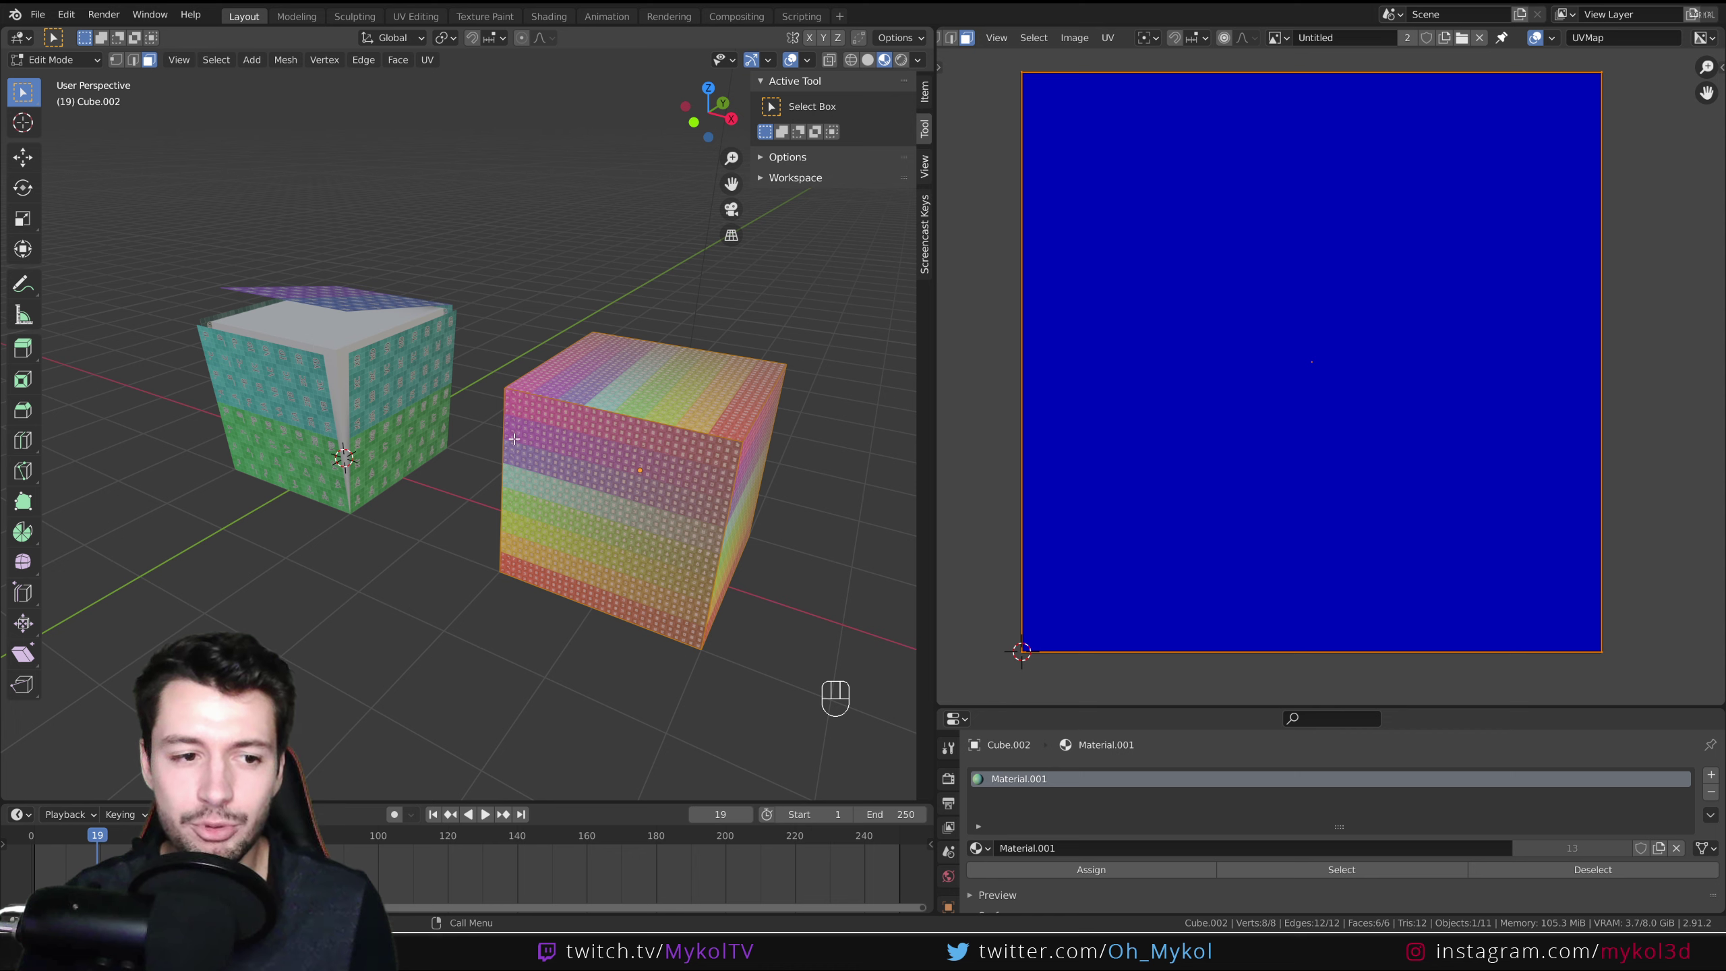
# In edge select mode, mark the four vertical edges of Cube.002 as seams.
pyautogui.click(133, 60)
pyautogui.moveTo(232, 176); pyautogui.dragTo(310, 344, button='middle')
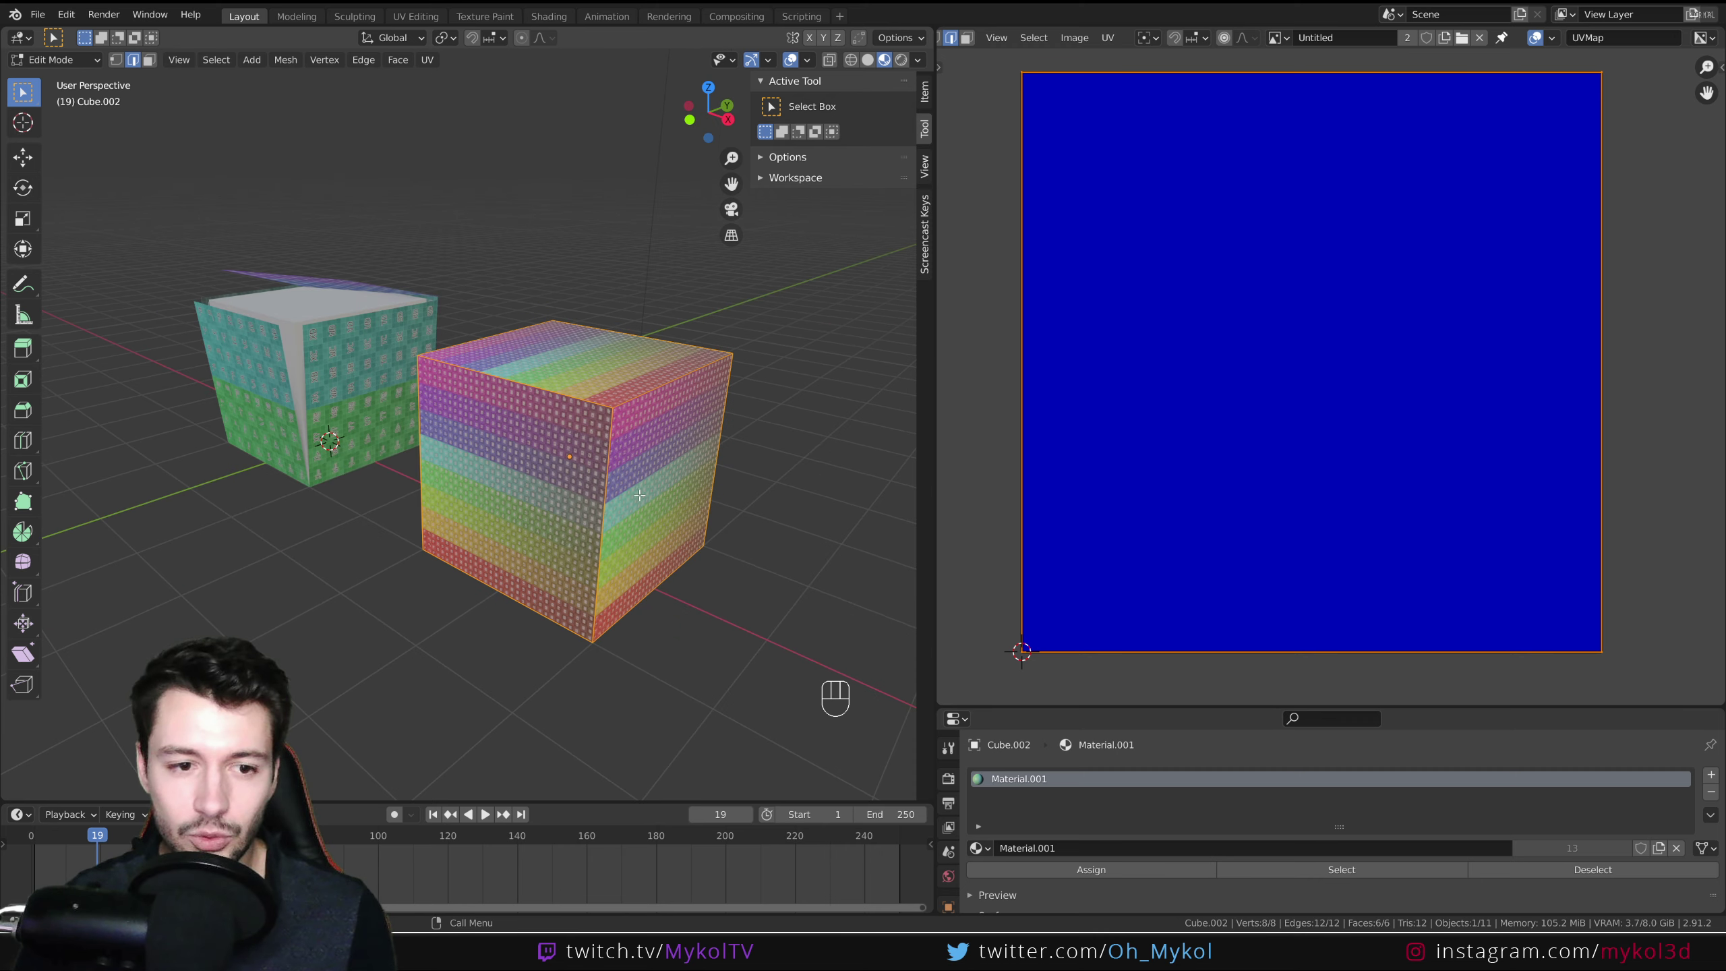
pyautogui.click(607, 493)
pyautogui.moveTo(607, 493); pyautogui.dragTo(656, 407, button='middle')
pyautogui.keyDown('shift'); pyautogui.click(732, 426); pyautogui.keyUp('shift')
pyautogui.keyDown('shift'); pyautogui.click(413, 489); pyautogui.keyUp('shift')
pyautogui.keyDown('shift'); pyautogui.click(657, 408); pyautogui.keyUp('shift')
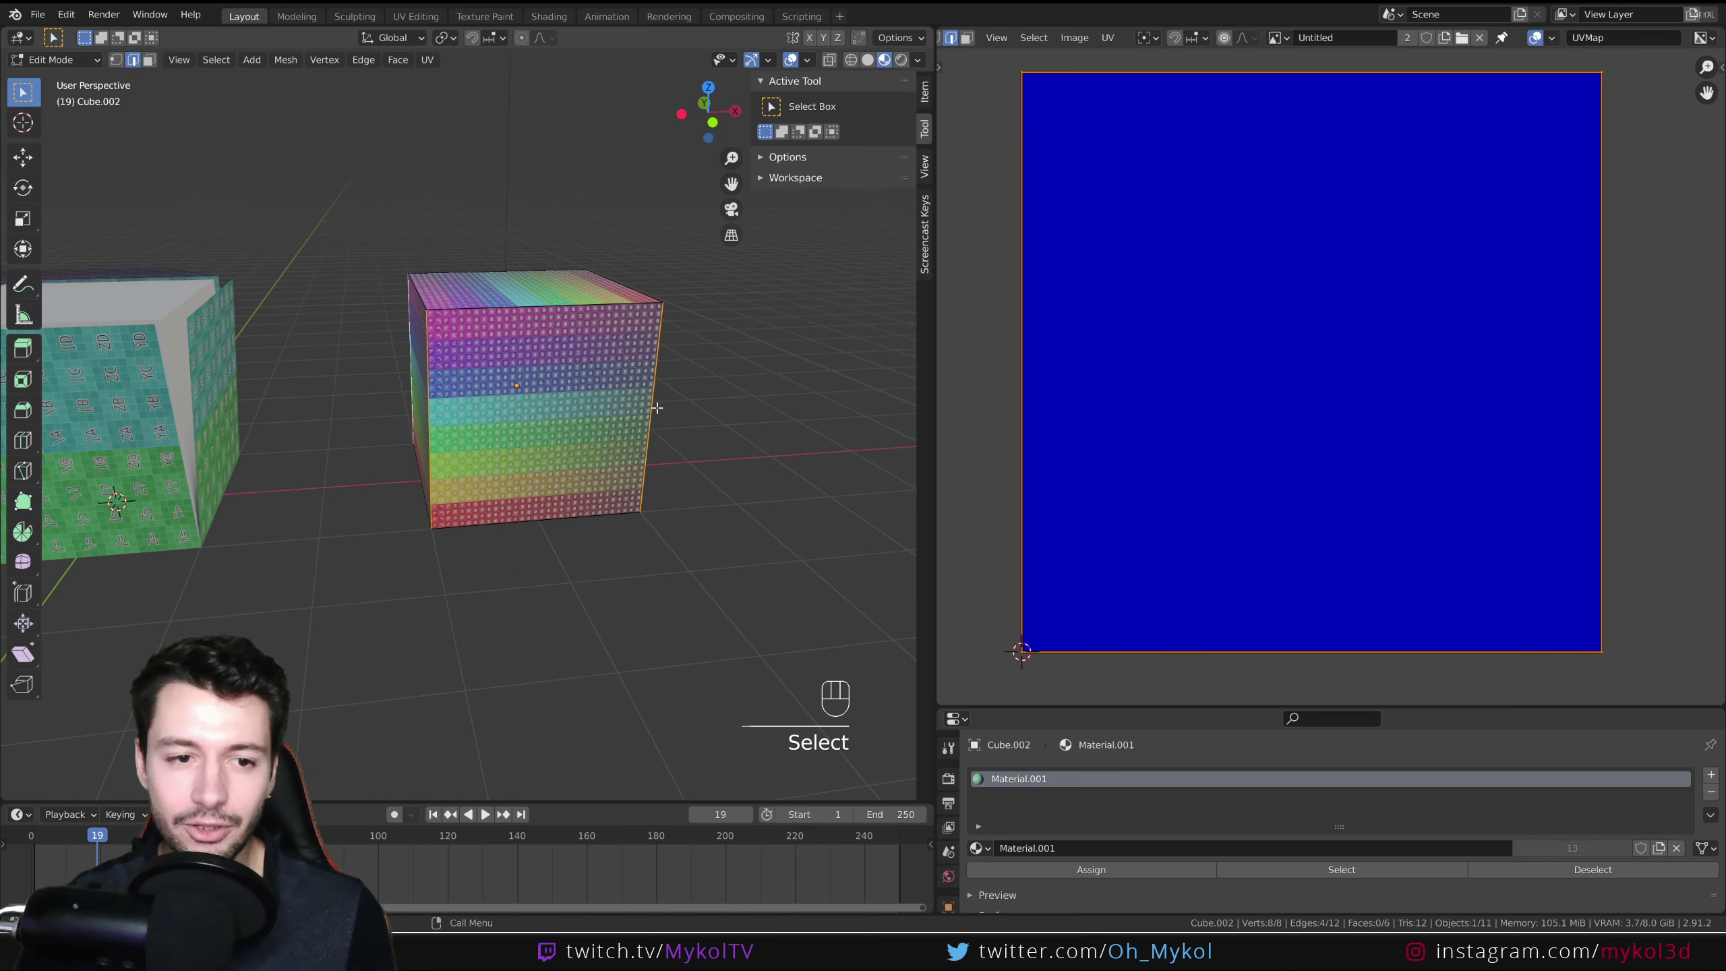
pyautogui.moveTo(628, 498); pyautogui.dragTo(611, 462, button='middle')
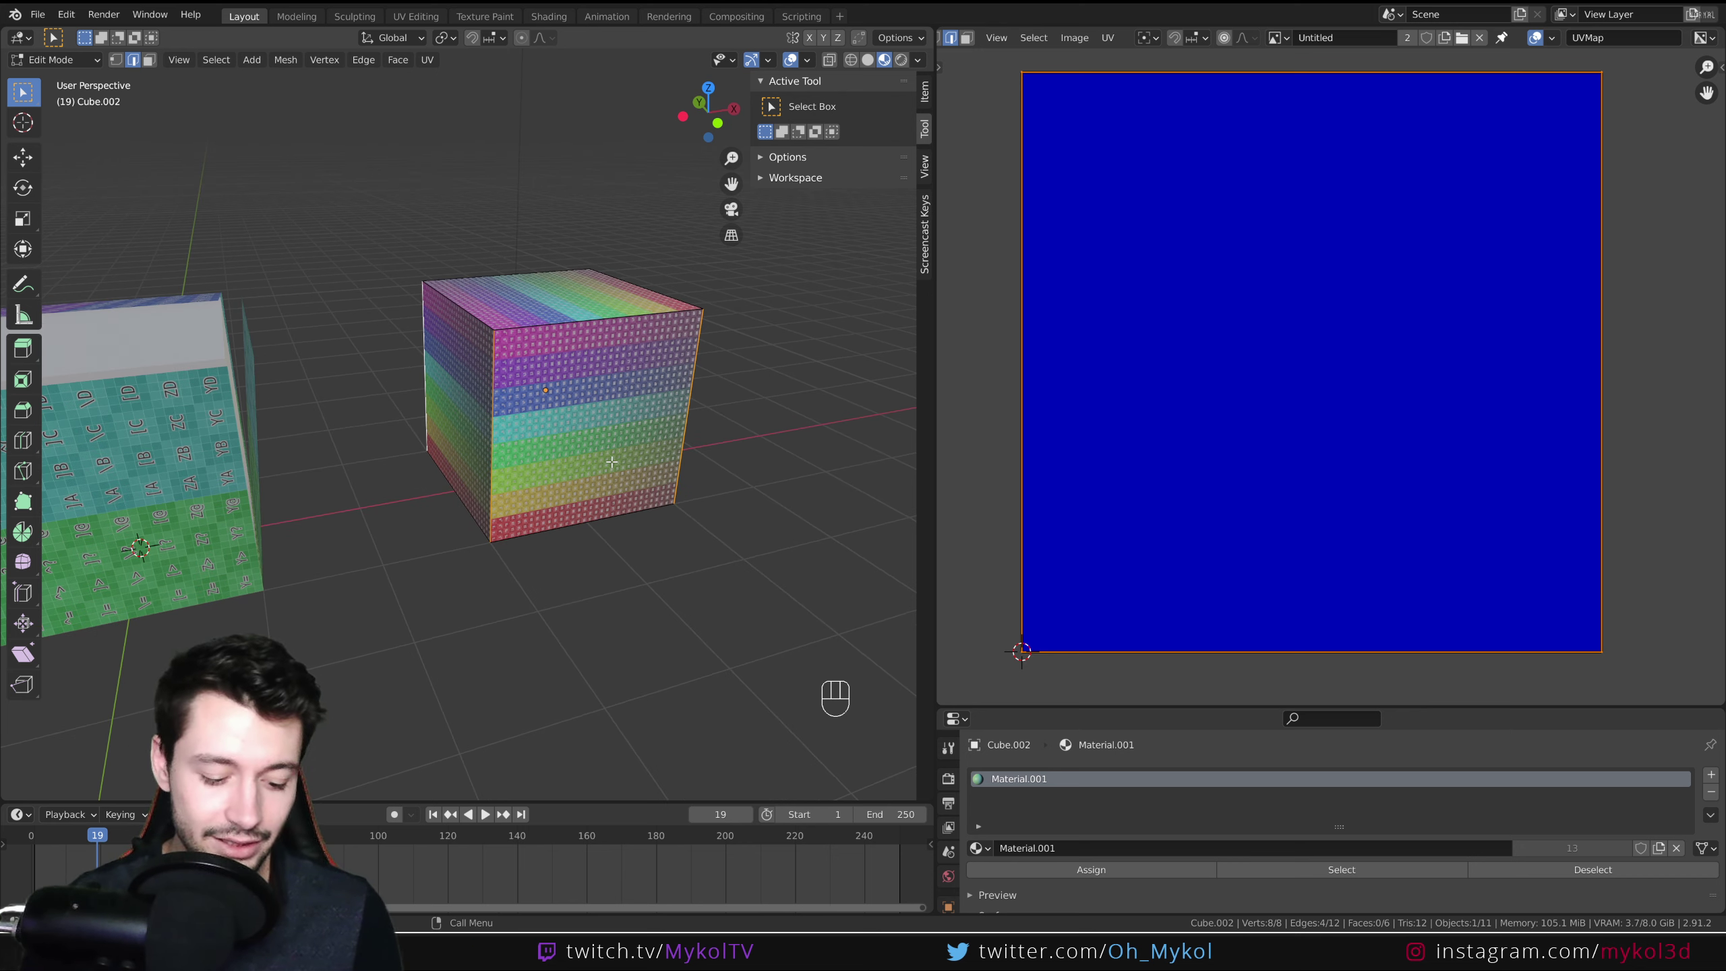
pyautogui.hotkey('ctrl', 'e')
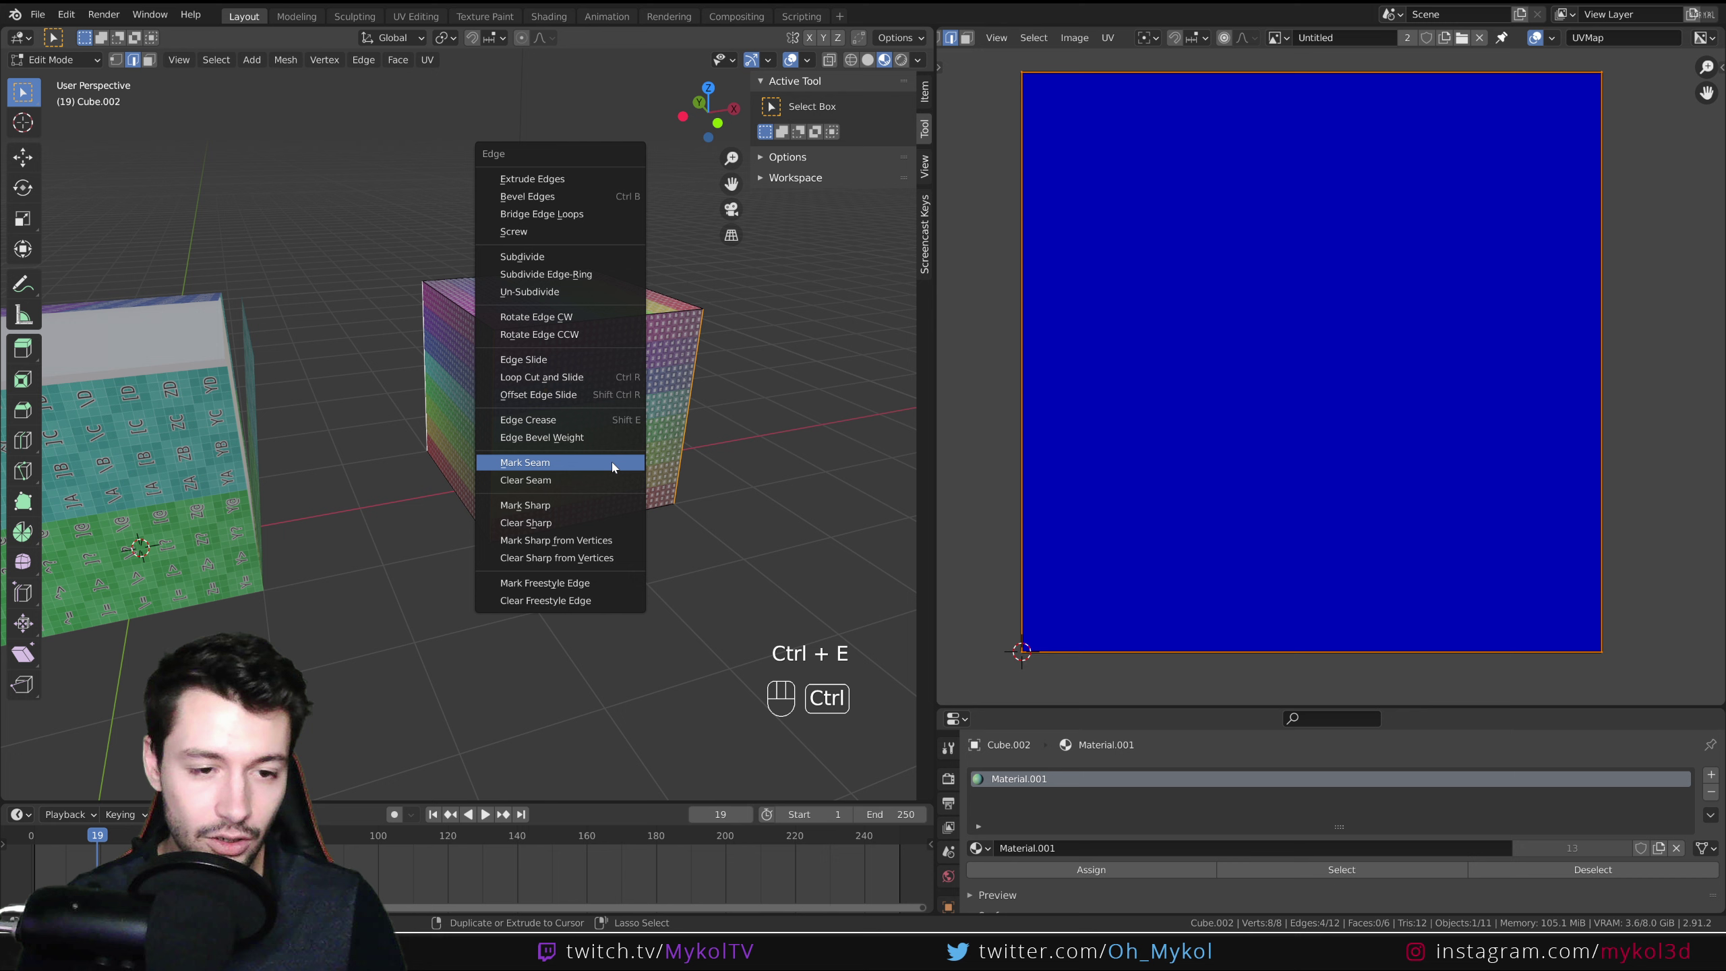
pyautogui.click(538, 470)
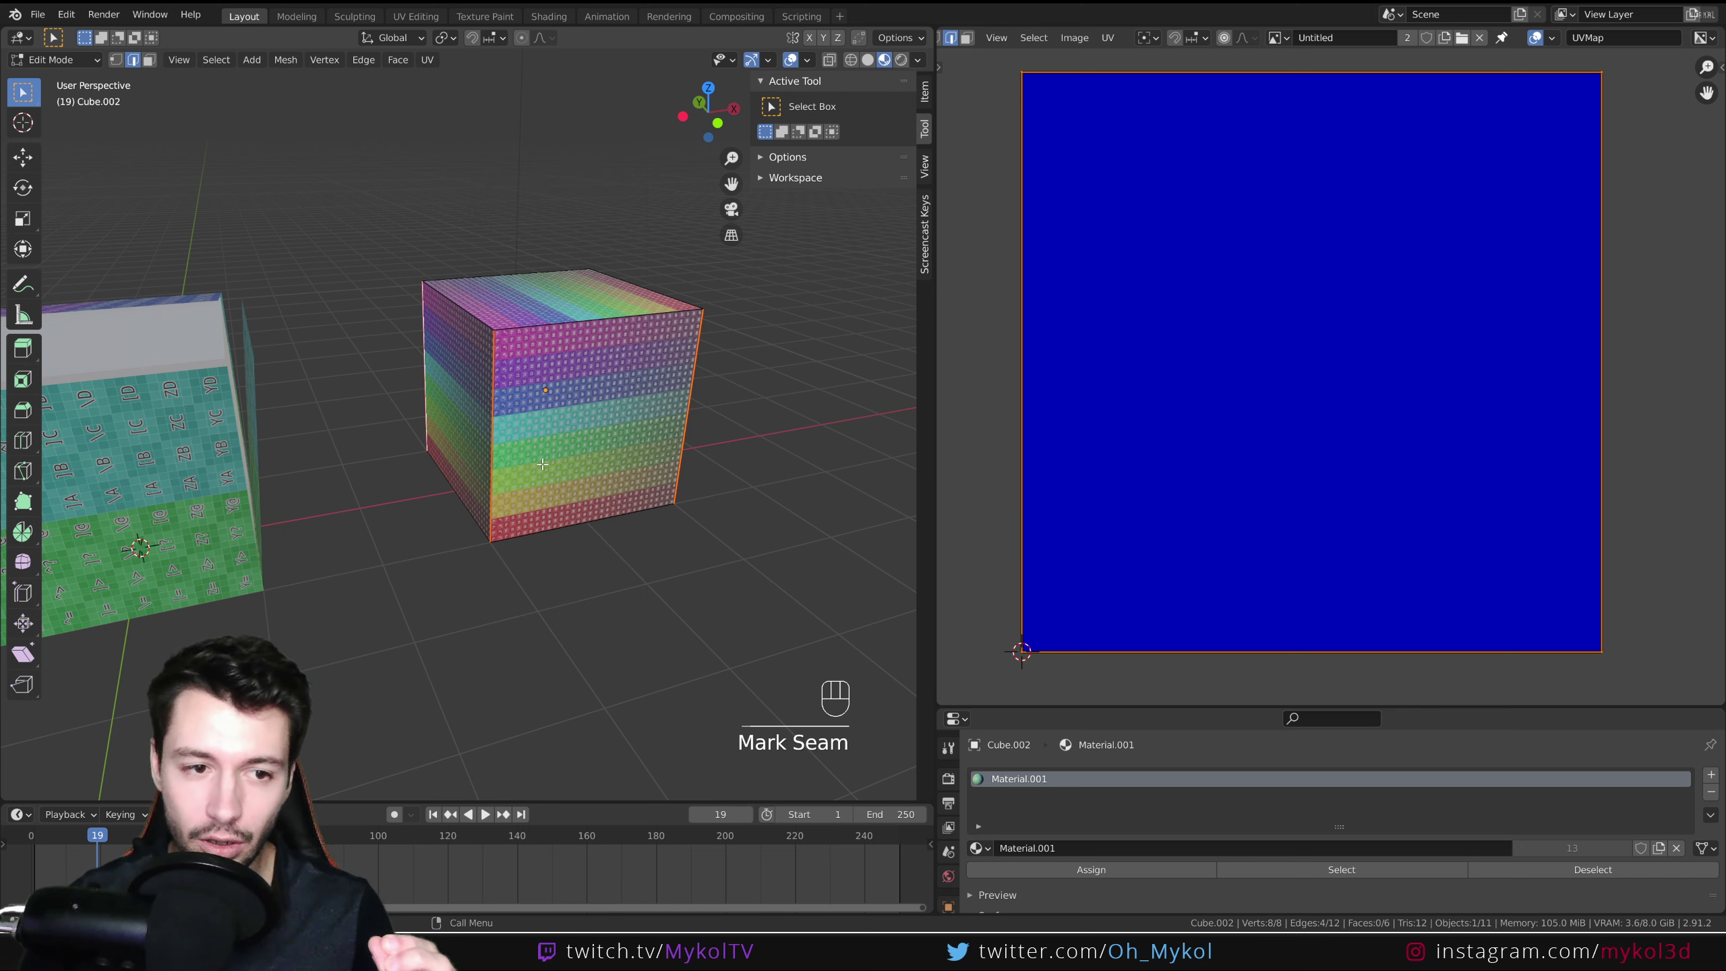
# Unwrap the entire cube with only its four vertical seams and inspect the texture on its faces.
pyautogui.press('a')
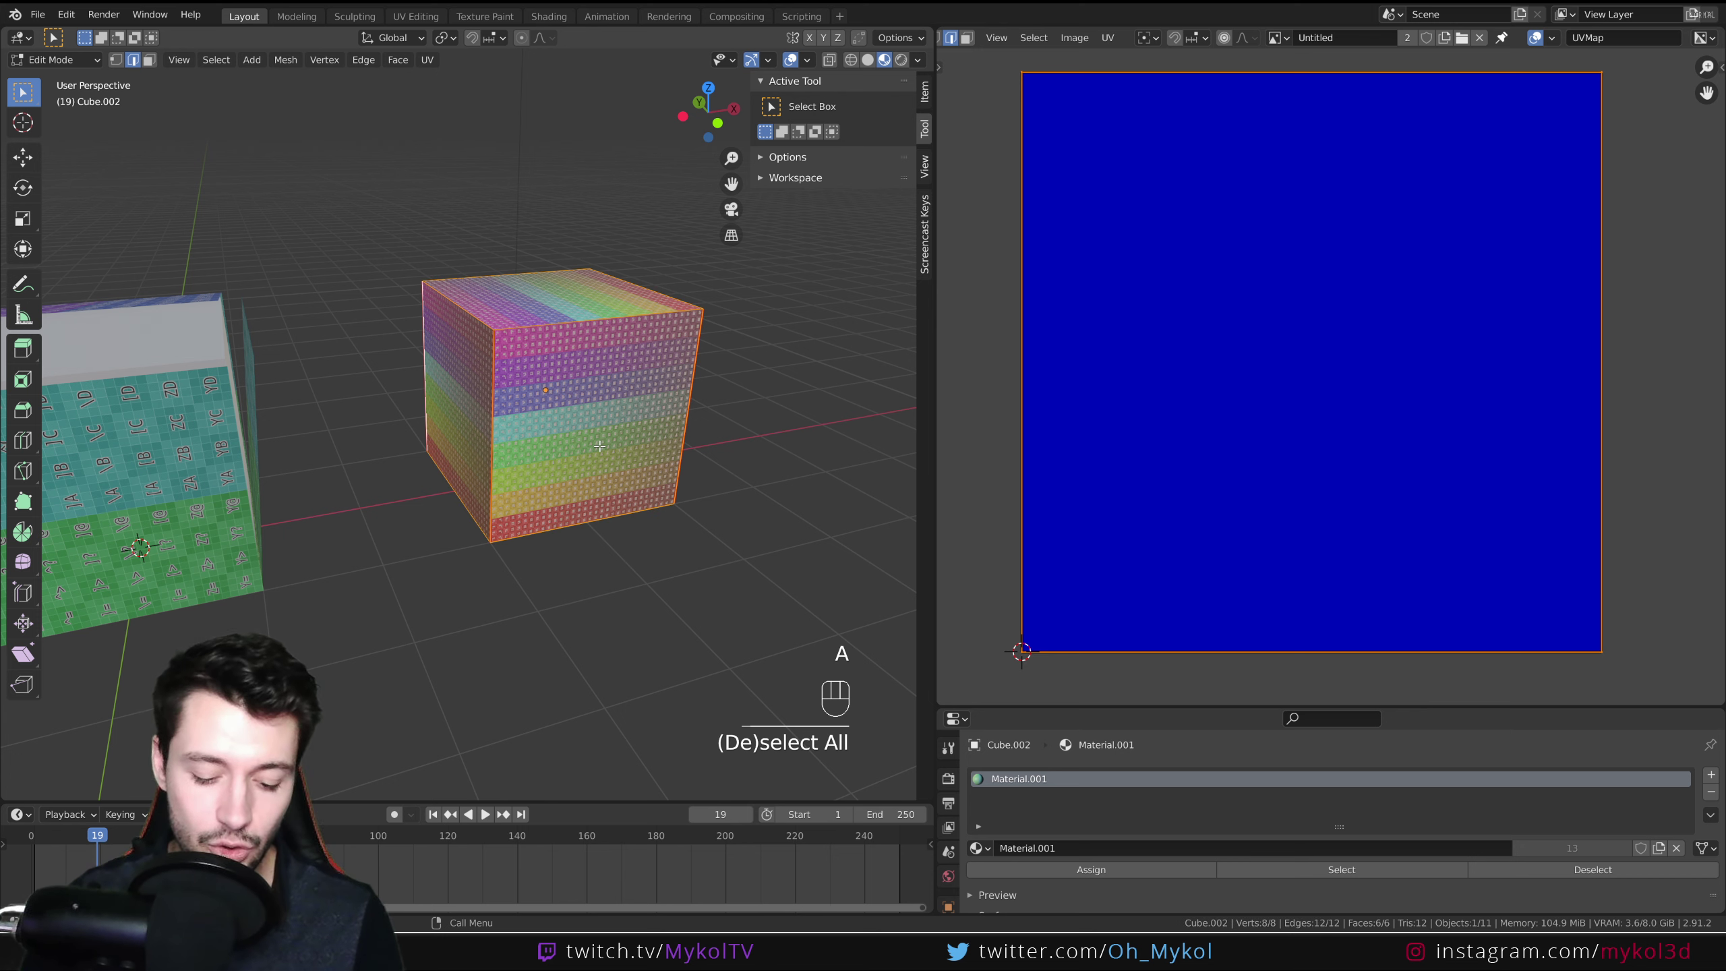
pyautogui.press('u')
pyautogui.click(533, 215)
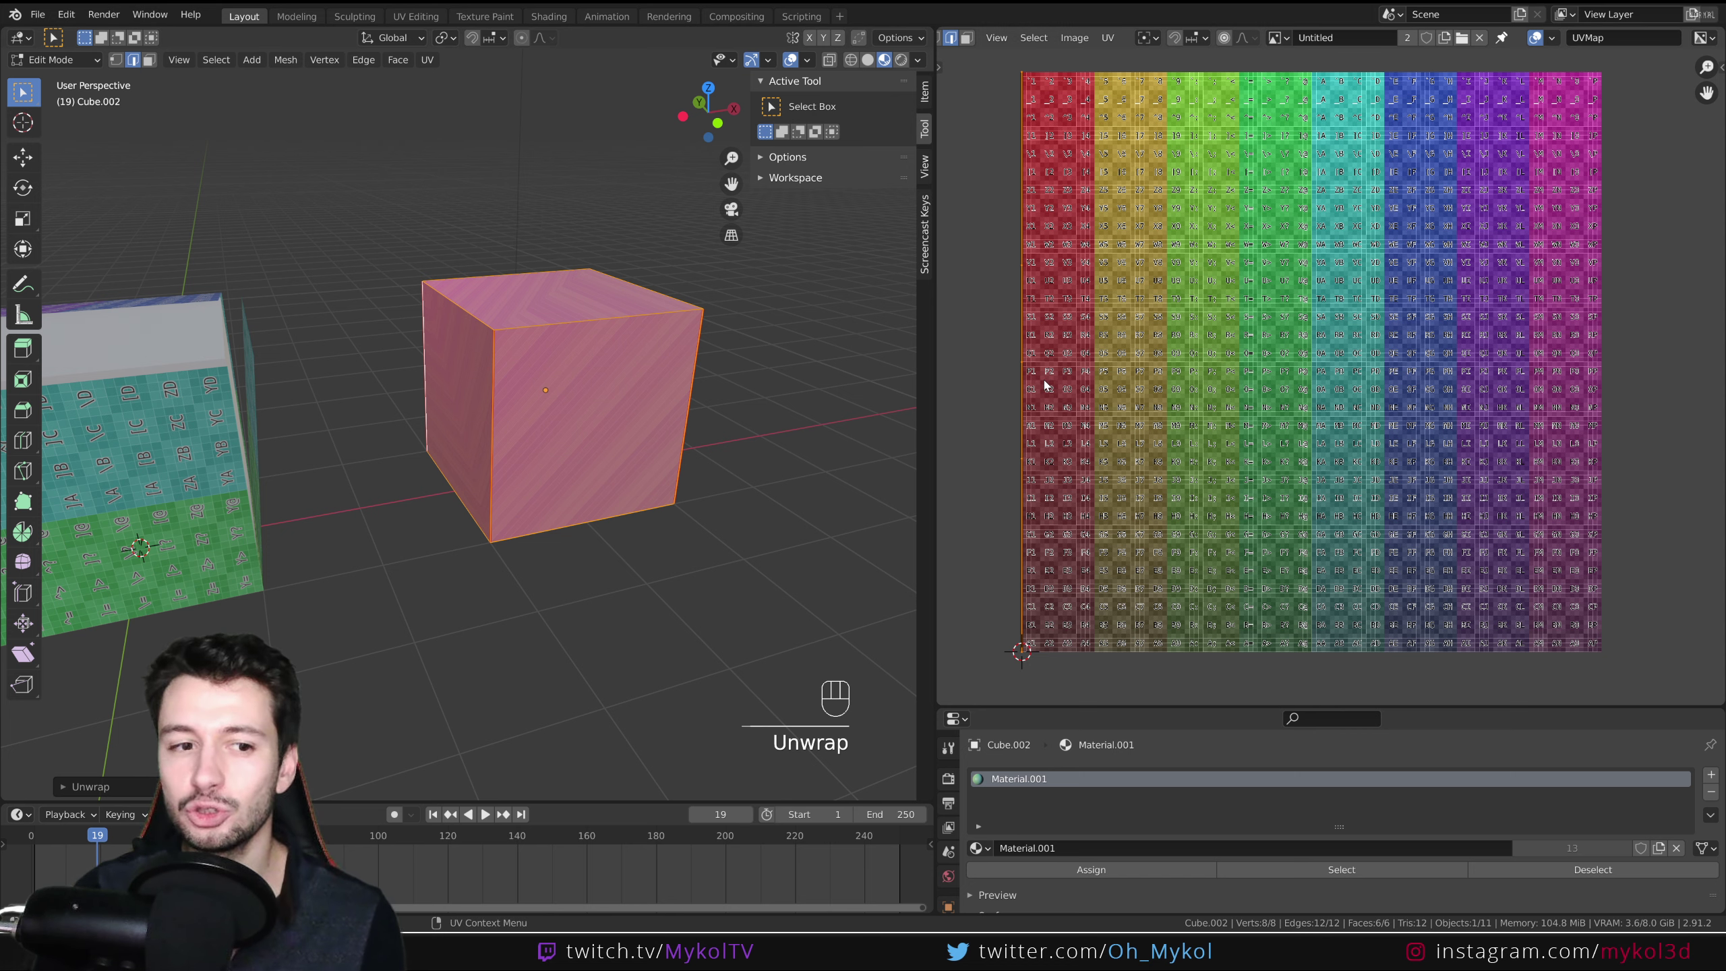
pyautogui.moveTo(554, 353); pyautogui.dragTo(550, 316, button='middle')
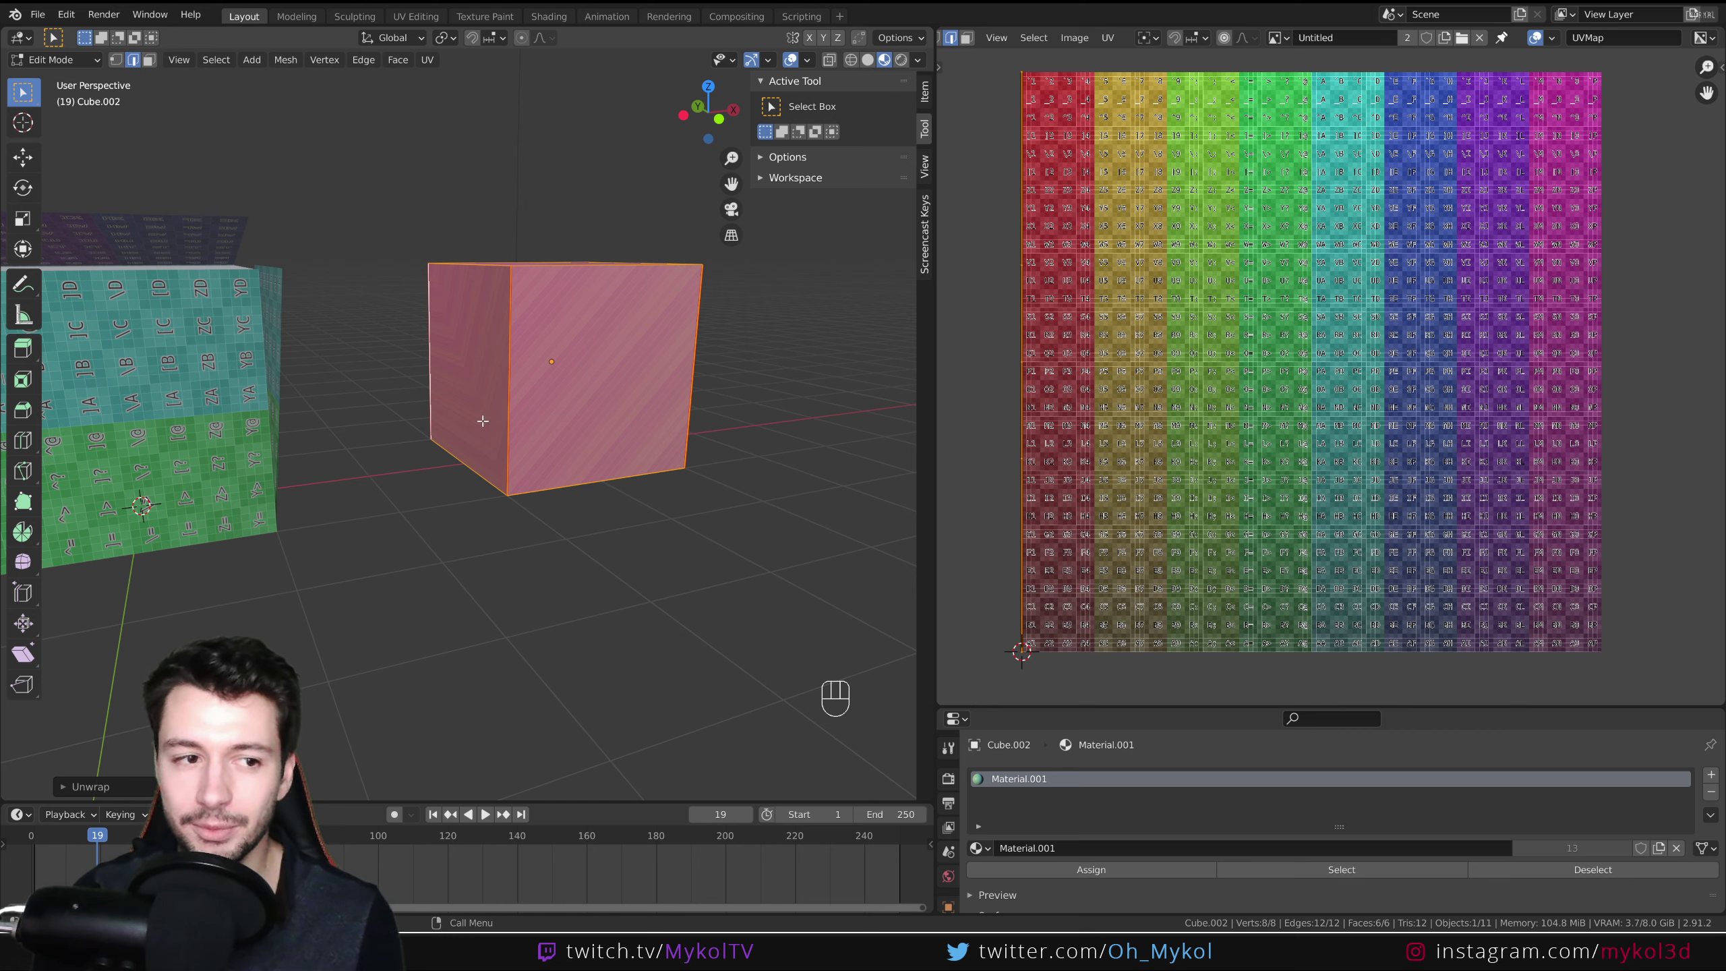
pyautogui.moveTo(419, 421); pyautogui.dragTo(612, 407, button='middle')
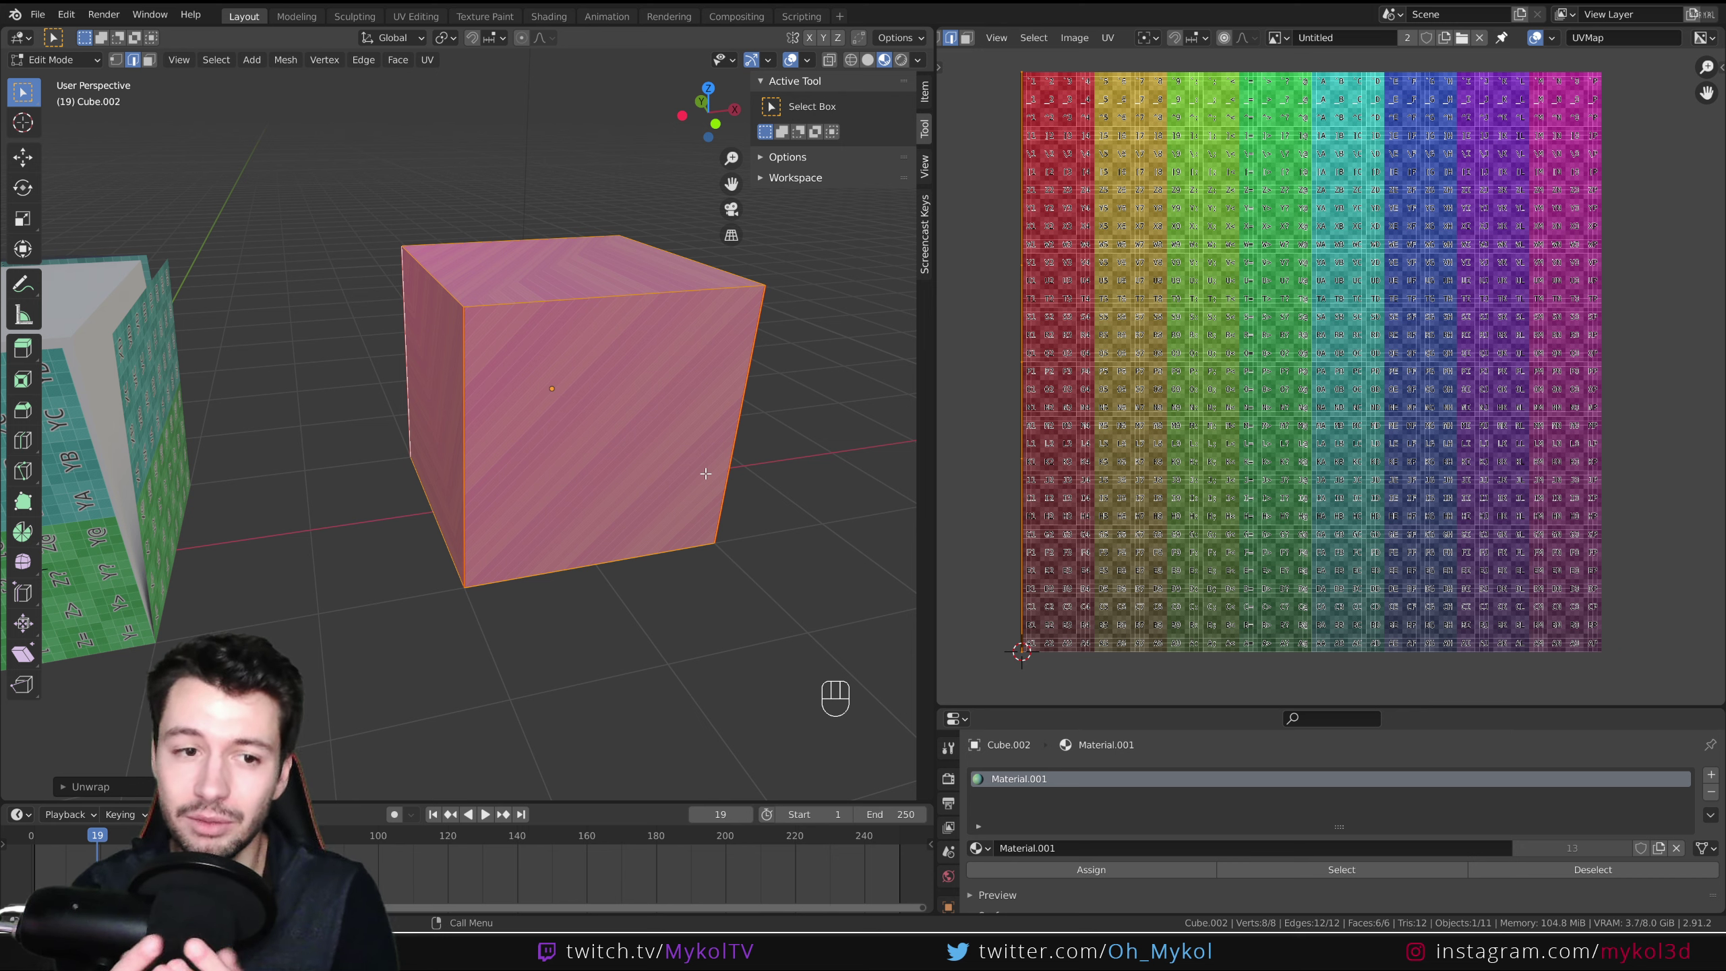
pyautogui.scroll(5, 705, 474)
pyautogui.scroll(-5, 670, 307)
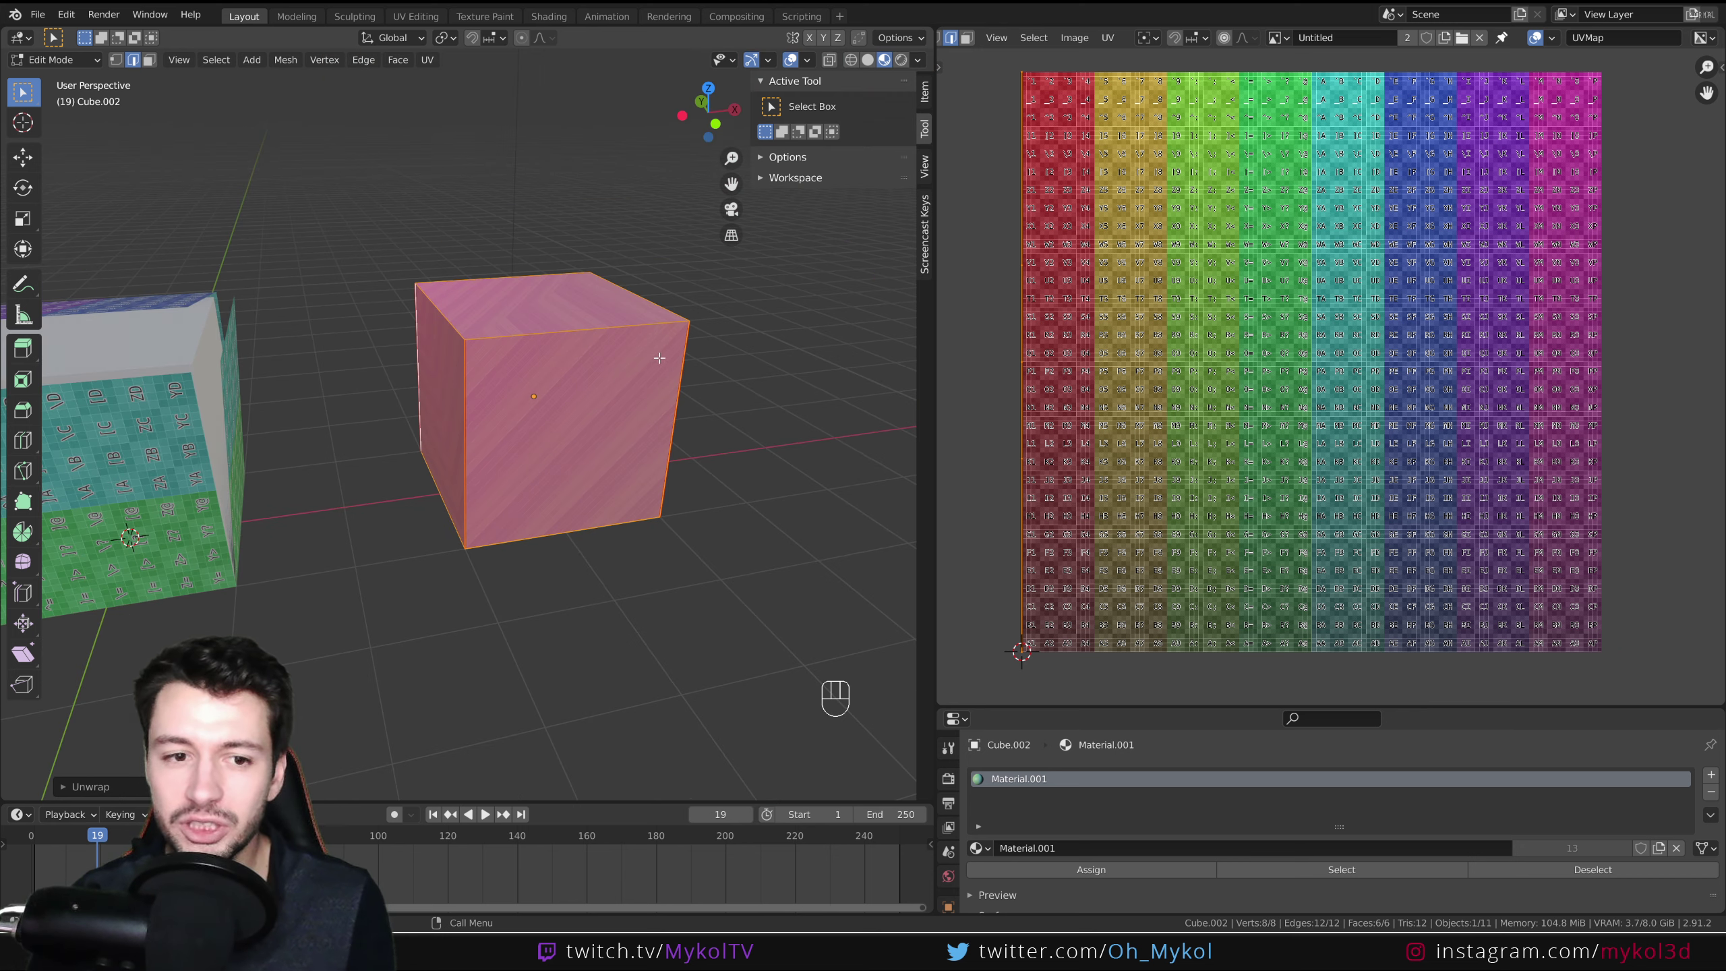
# Mark the upper edge of the cube's front face as an additional seam.
pyautogui.moveTo(626, 373); pyautogui.dragTo(663, 370, button='middle')
pyautogui.moveTo(641, 376); pyautogui.dragTo(587, 388, button='middle')
pyautogui.moveTo(459, 395); pyautogui.dragTo(164, 453, button='middle')
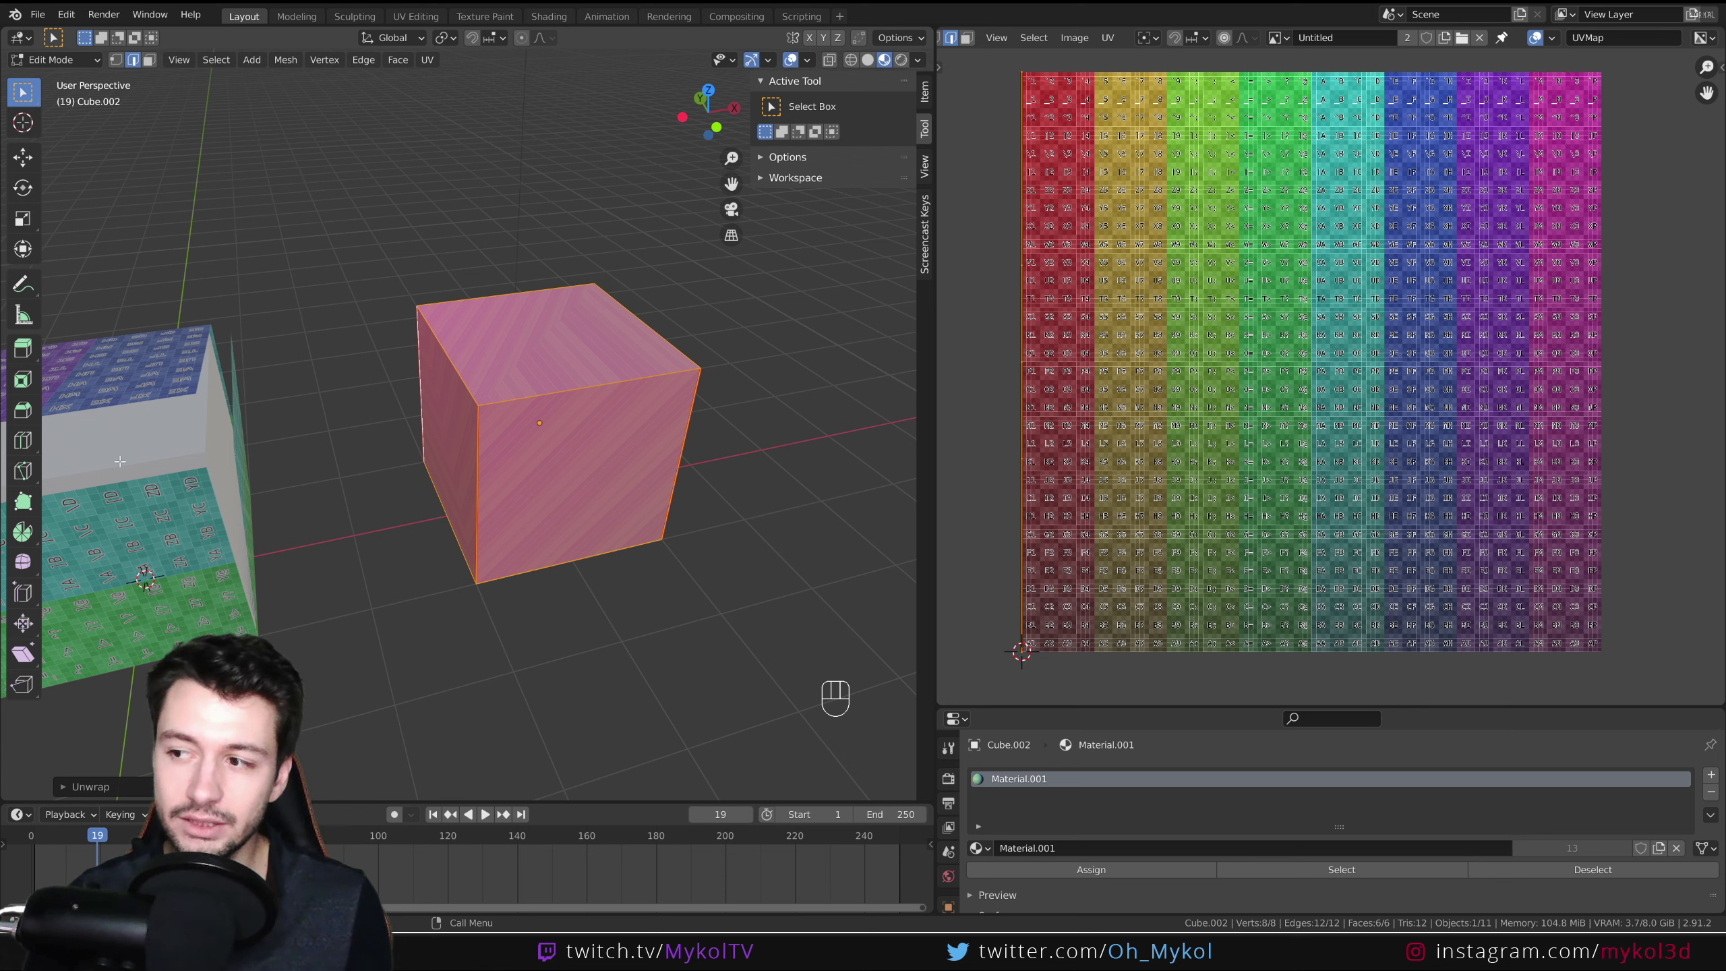
pyautogui.click(513, 397)
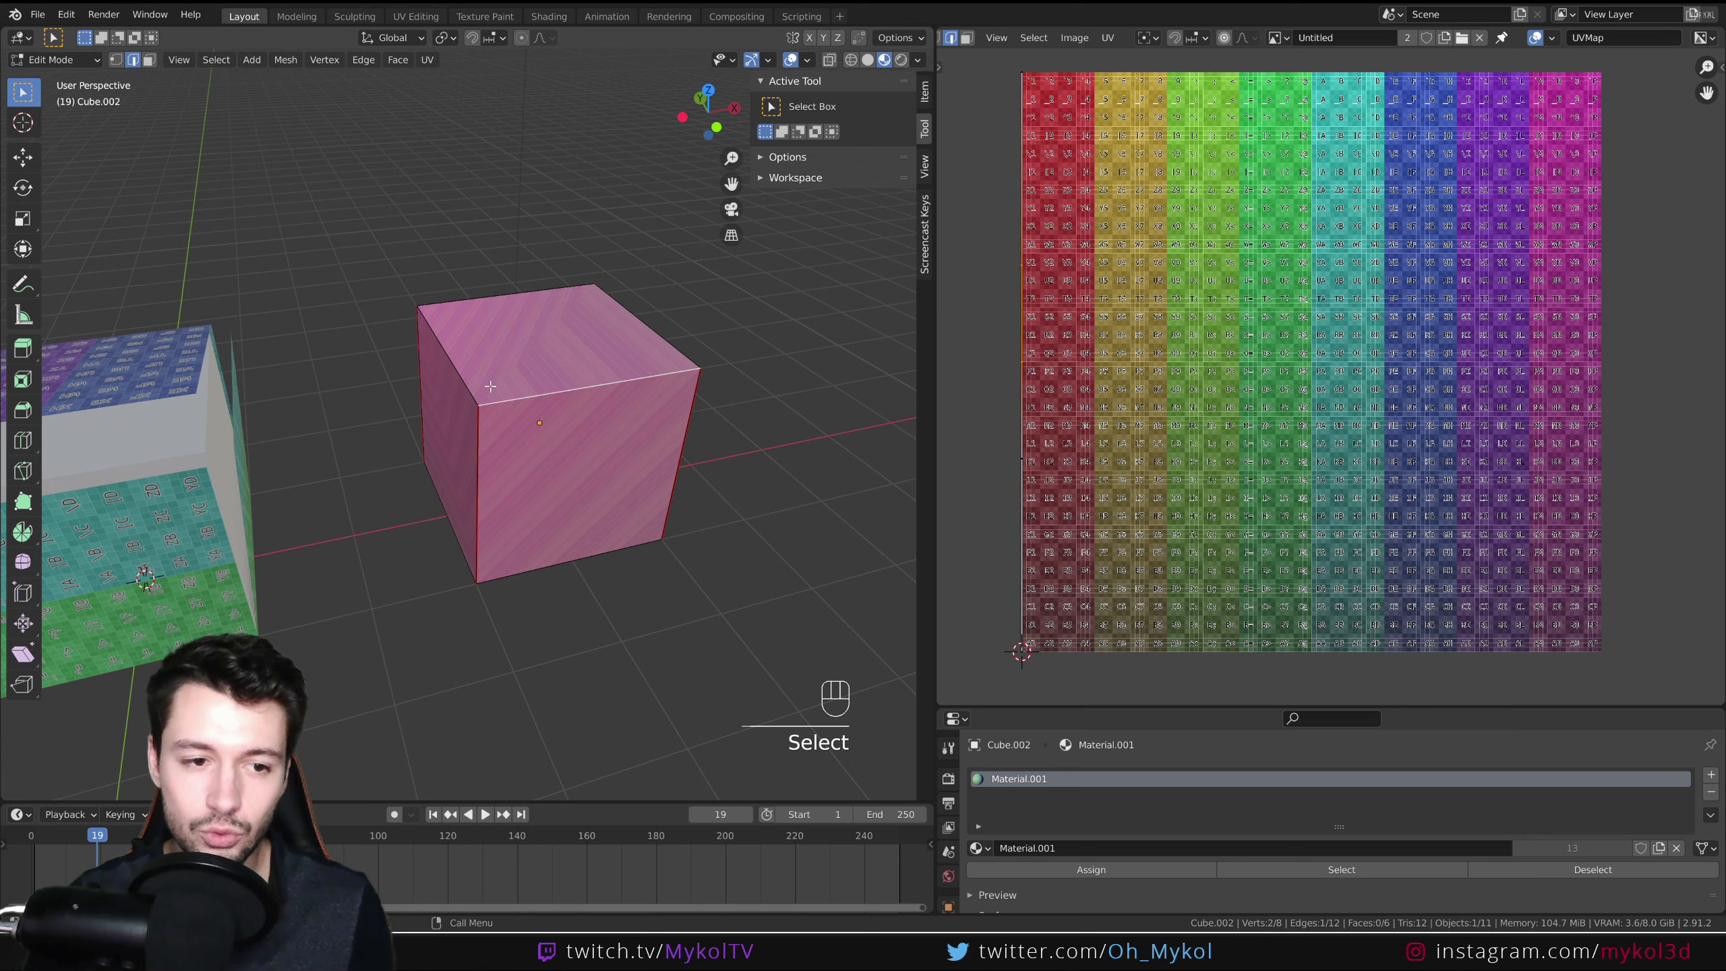
pyautogui.scroll(3, 502, 432)
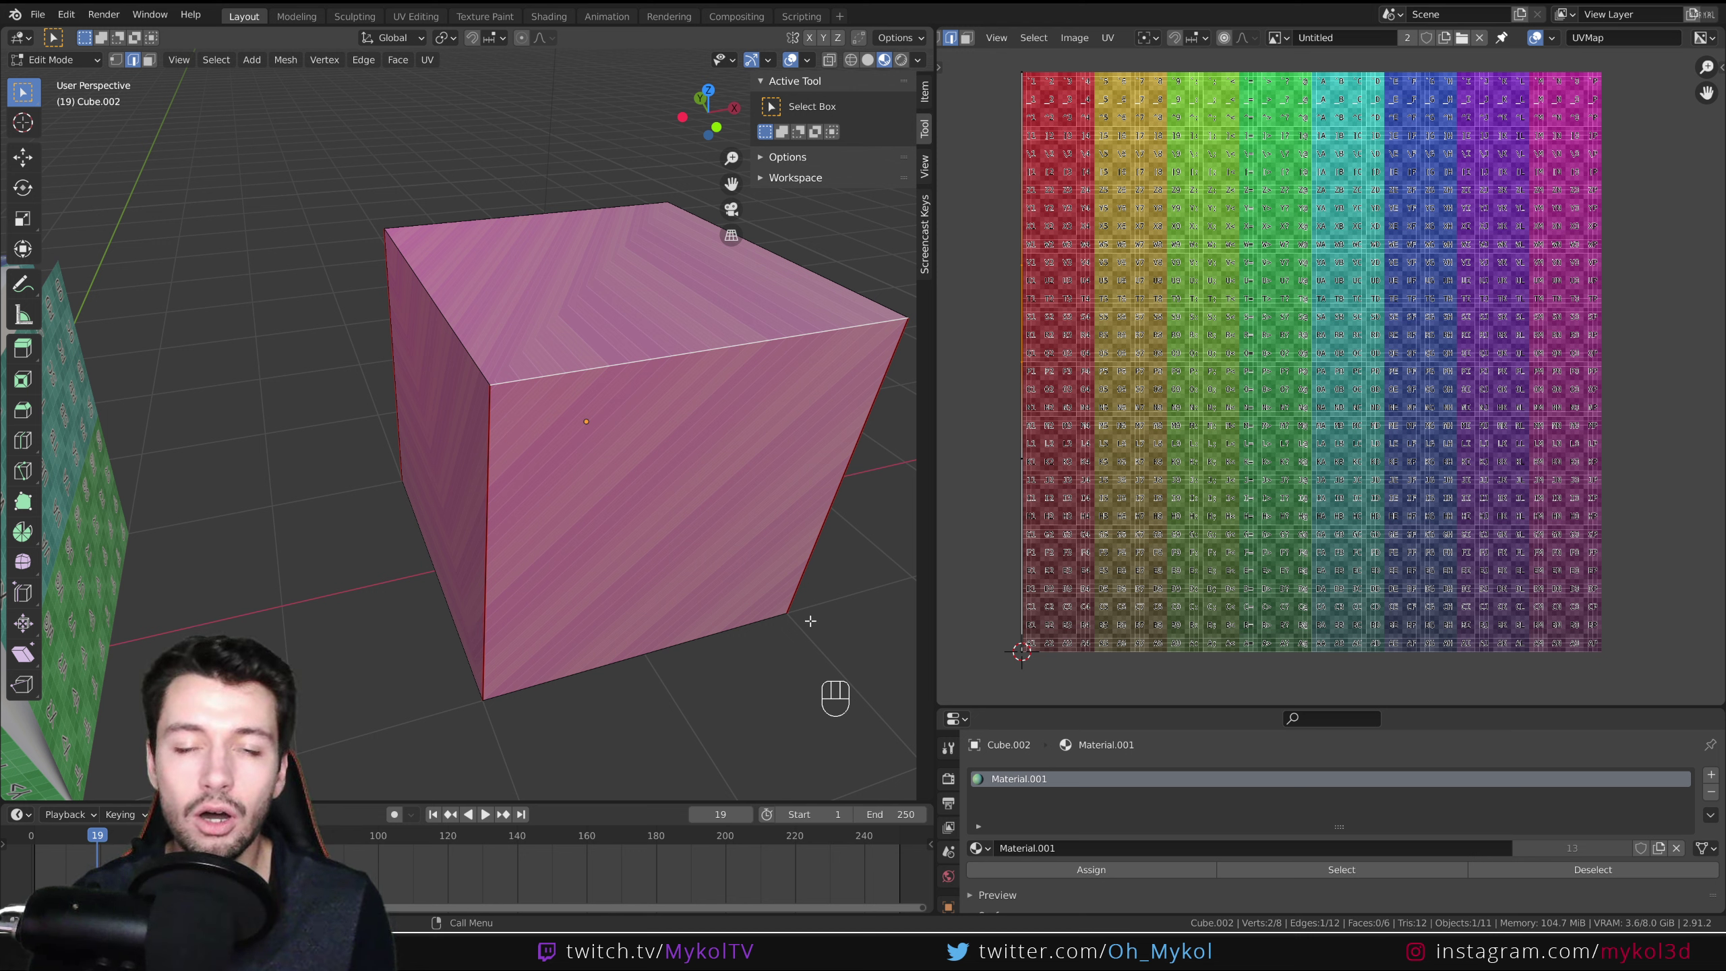
pyautogui.hotkey('ctrl', 'e')
pyautogui.click(670, 516)
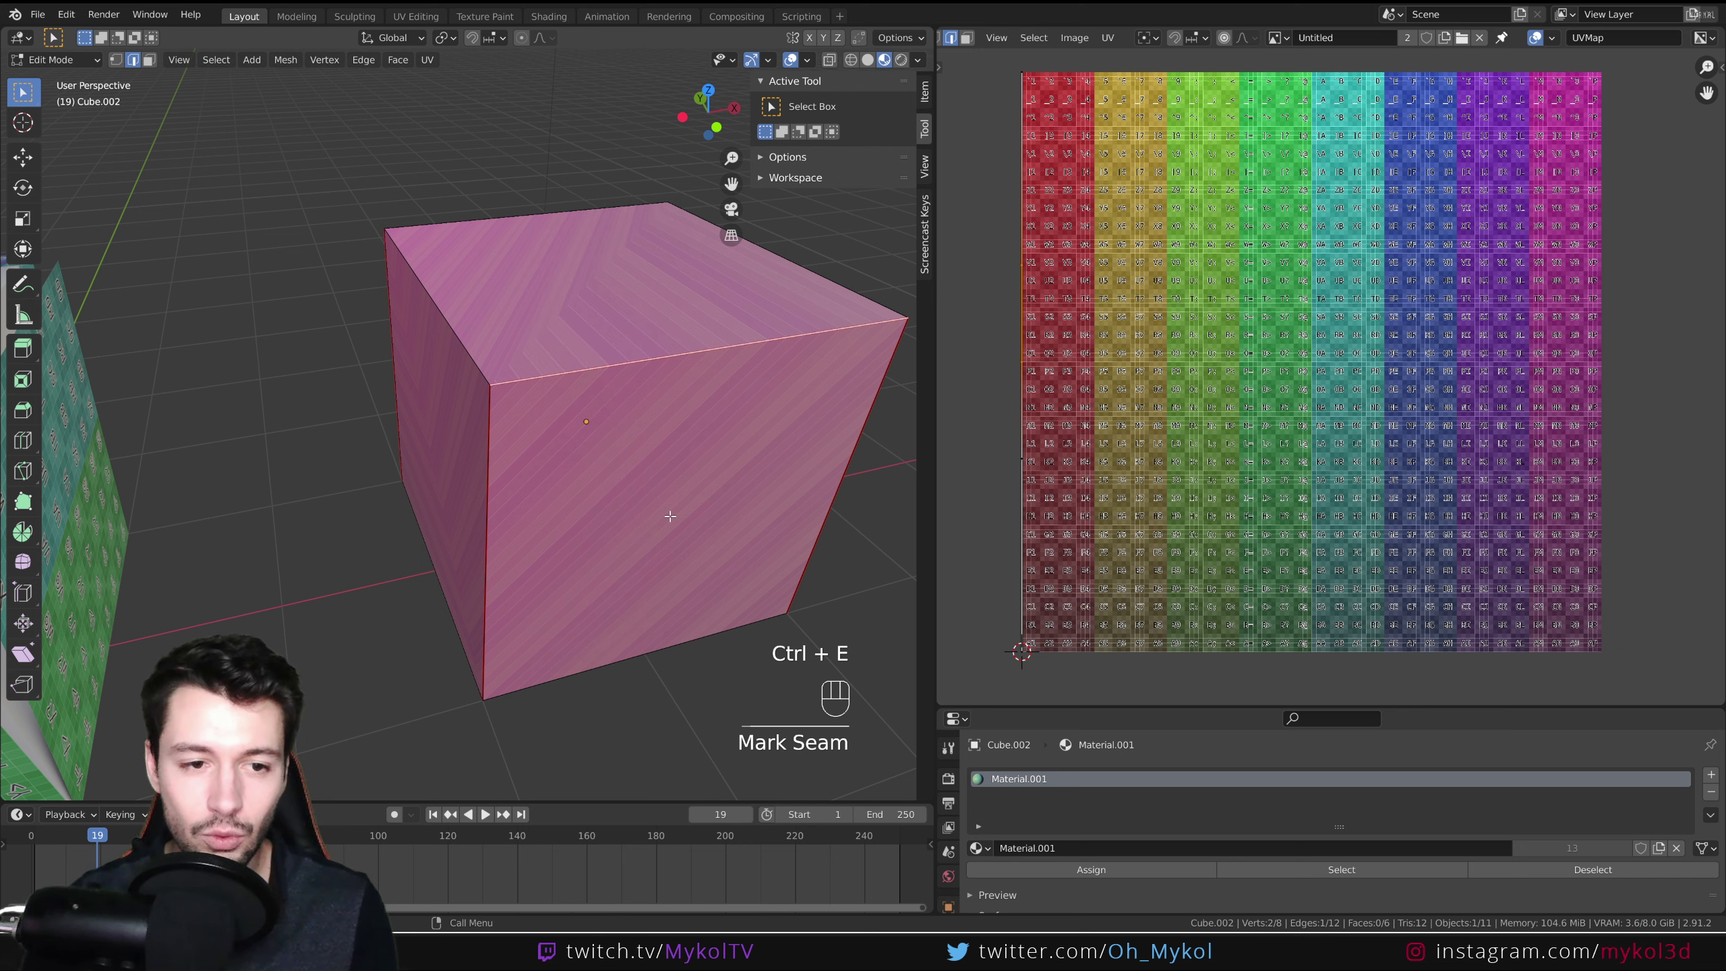
# Unwrap the entire cube again with the added top seam and check the texture from below.
pyautogui.press('a')
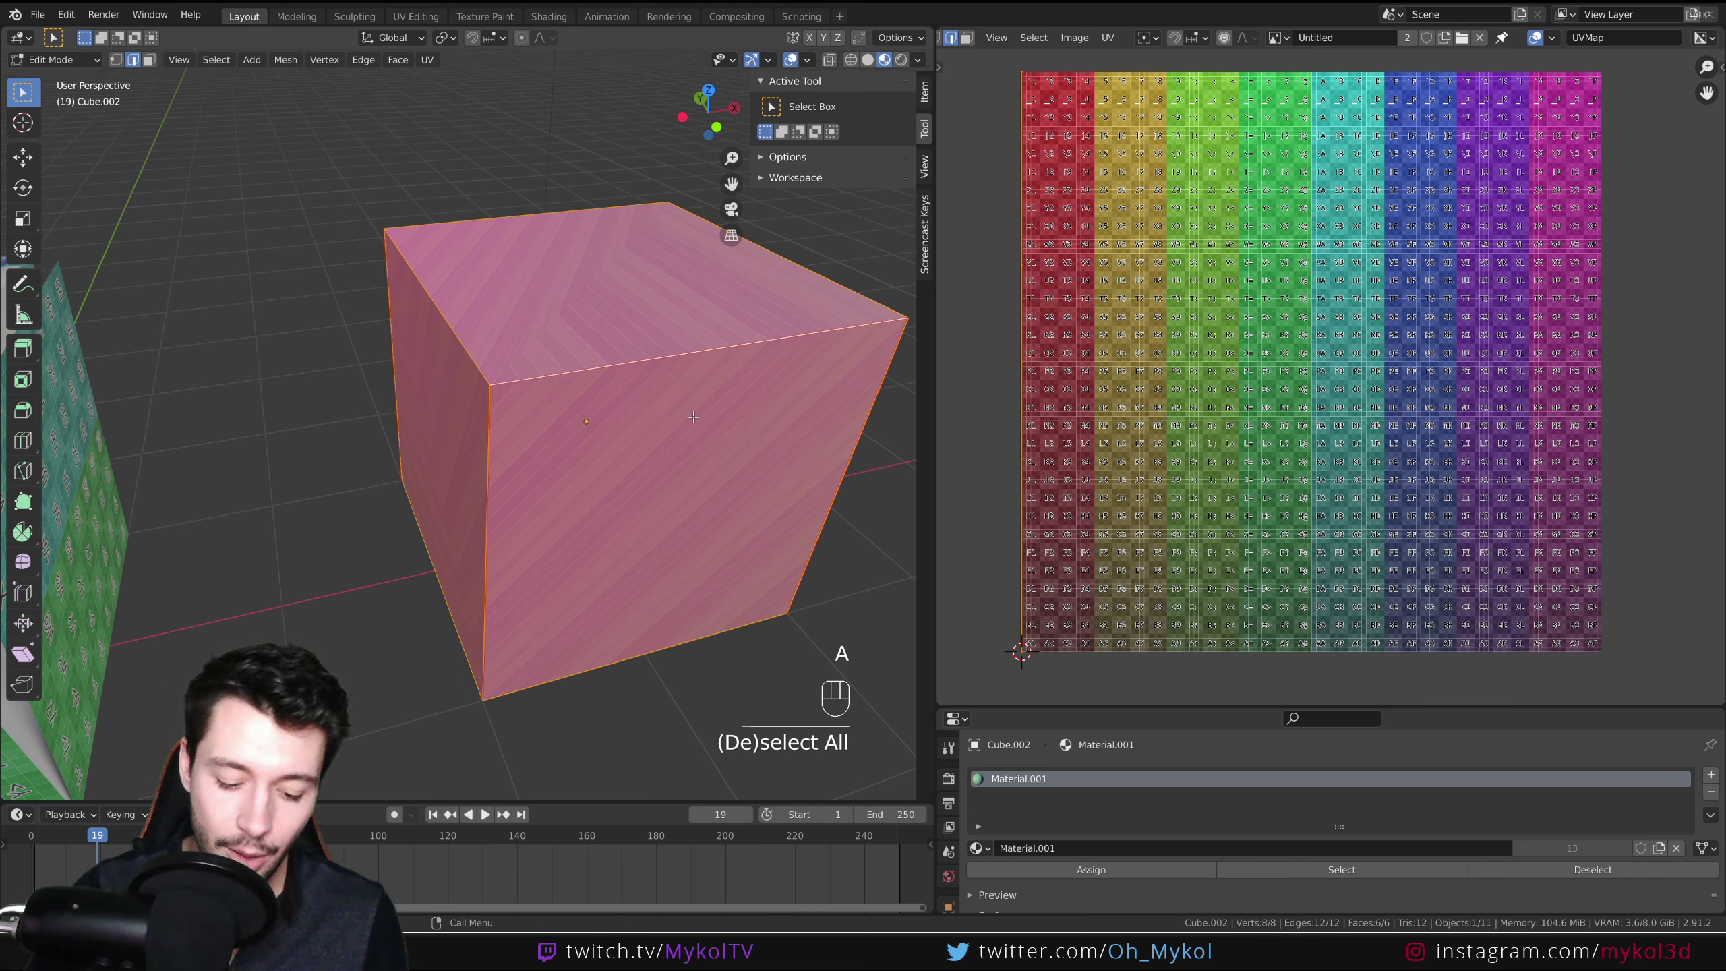
pyautogui.press('u')
pyautogui.click(695, 422)
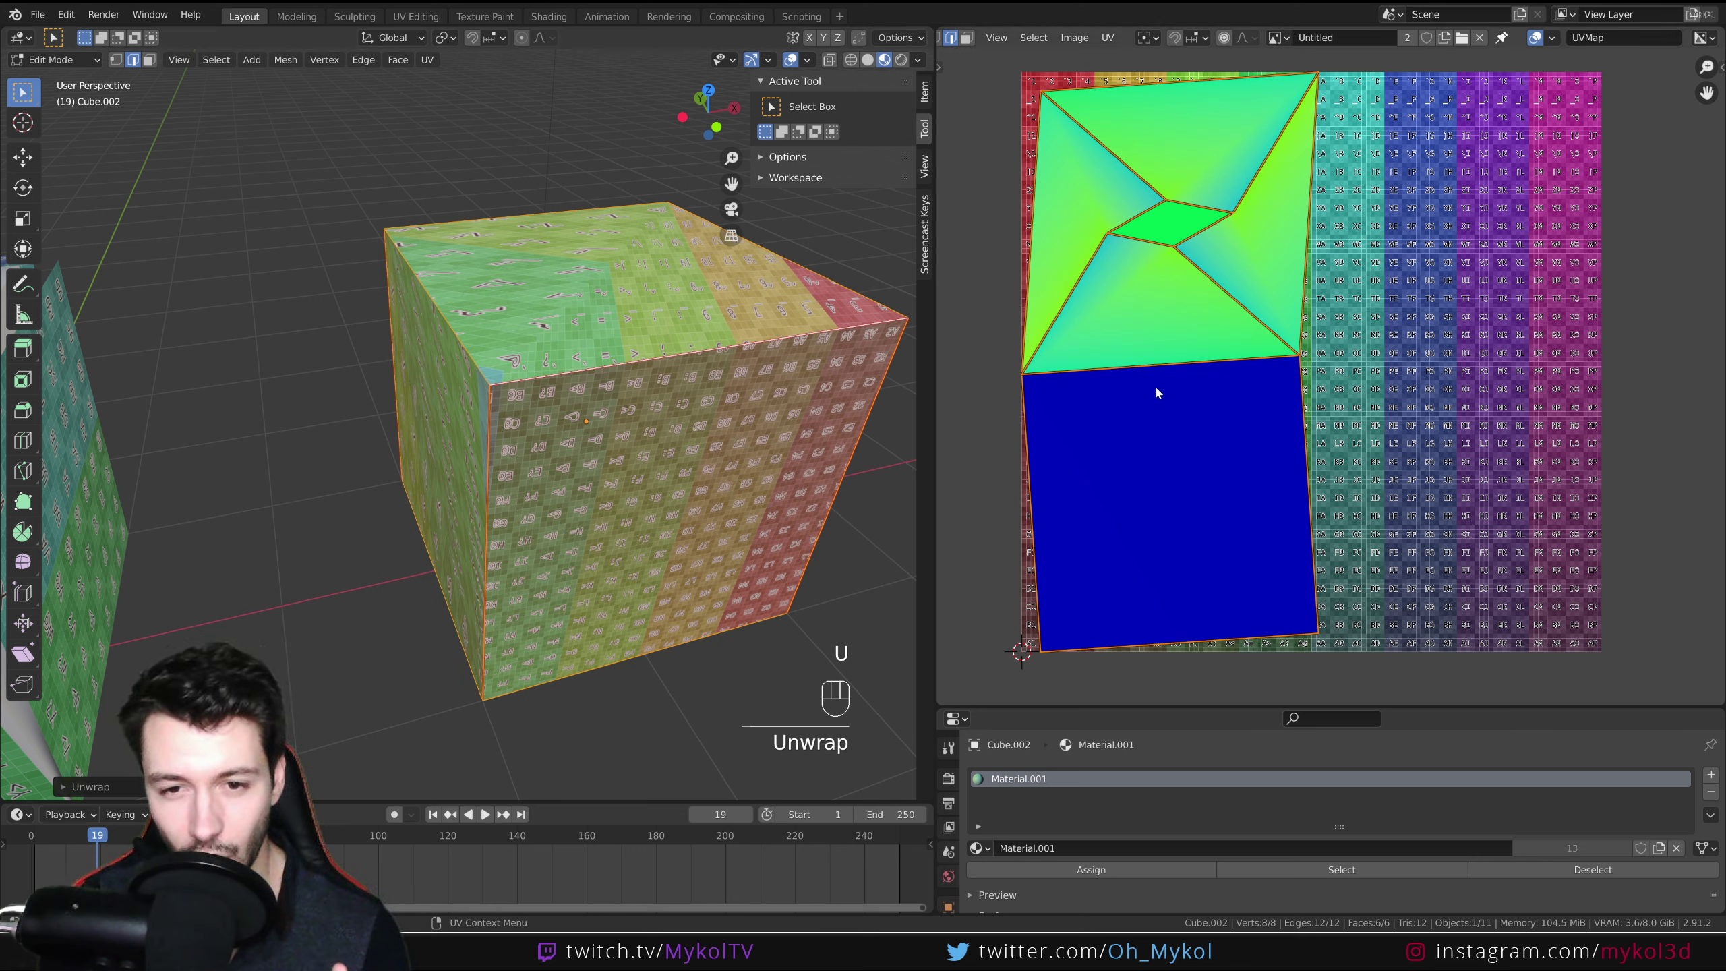
pyautogui.moveTo(693, 517); pyautogui.dragTo(662, 469, button='middle')
pyautogui.moveTo(503, 181); pyautogui.dragTo(609, 326, button='middle')
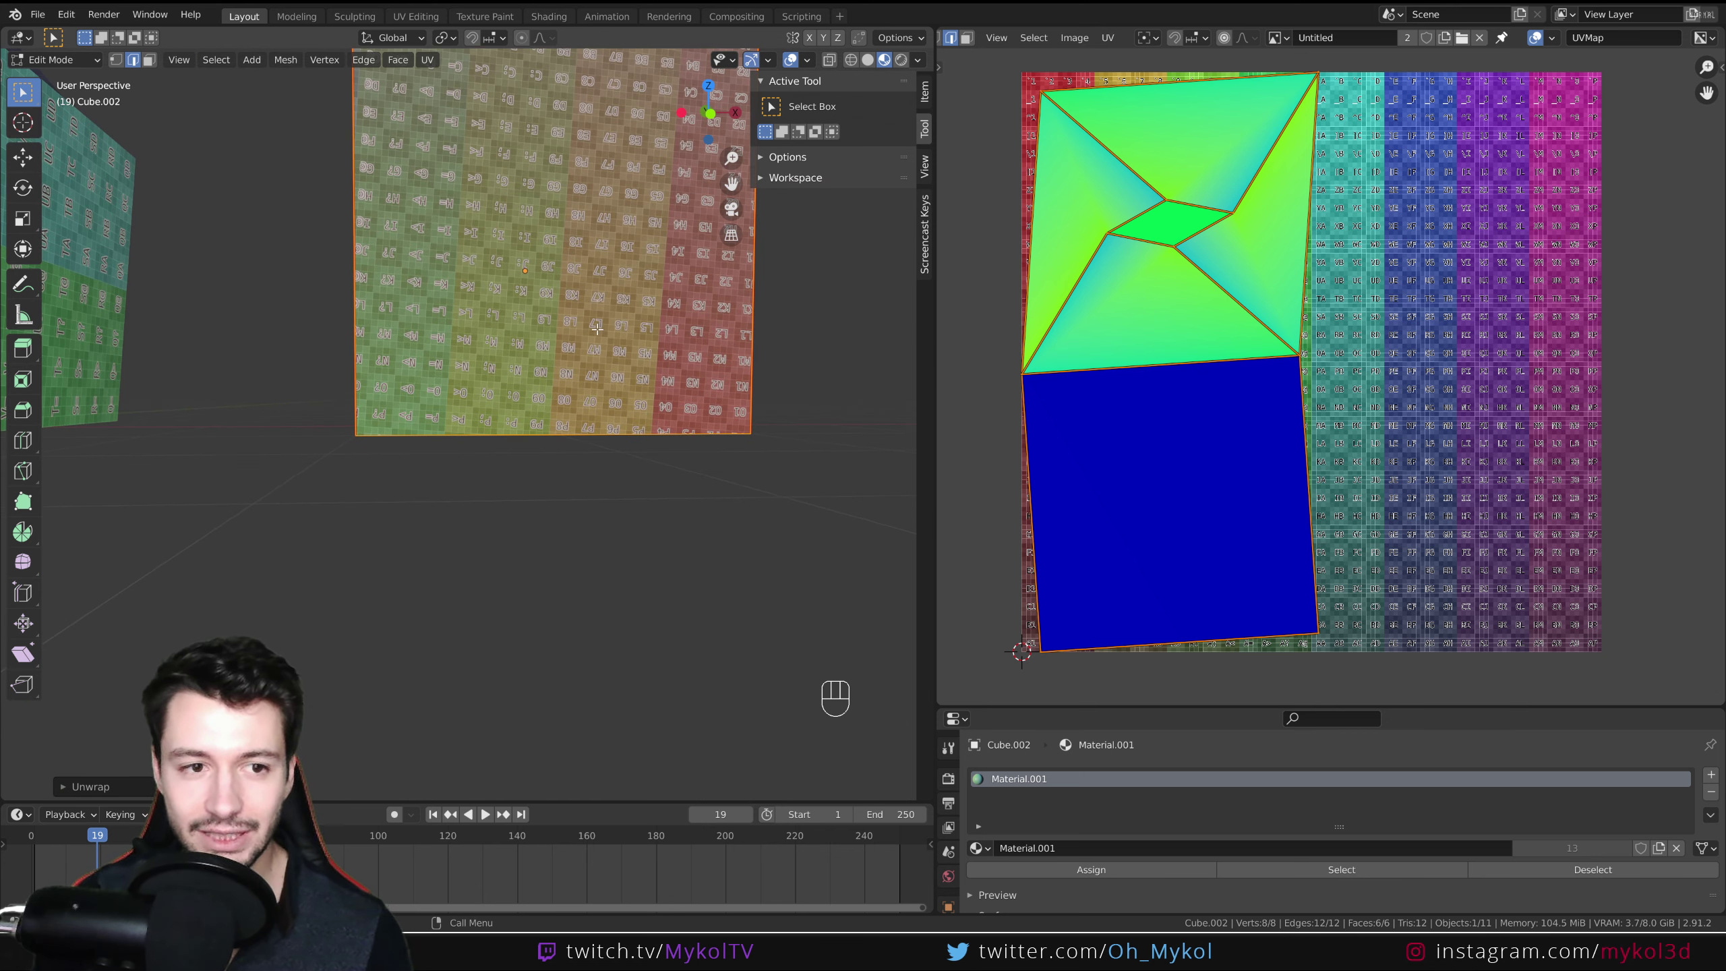
# In face select mode, select the cube's front face and try scaling and rotating its UV island.
pyautogui.moveTo(499, 240); pyautogui.dragTo(622, 318, button='middle')
pyautogui.press('3')
pyautogui.click(622, 318)
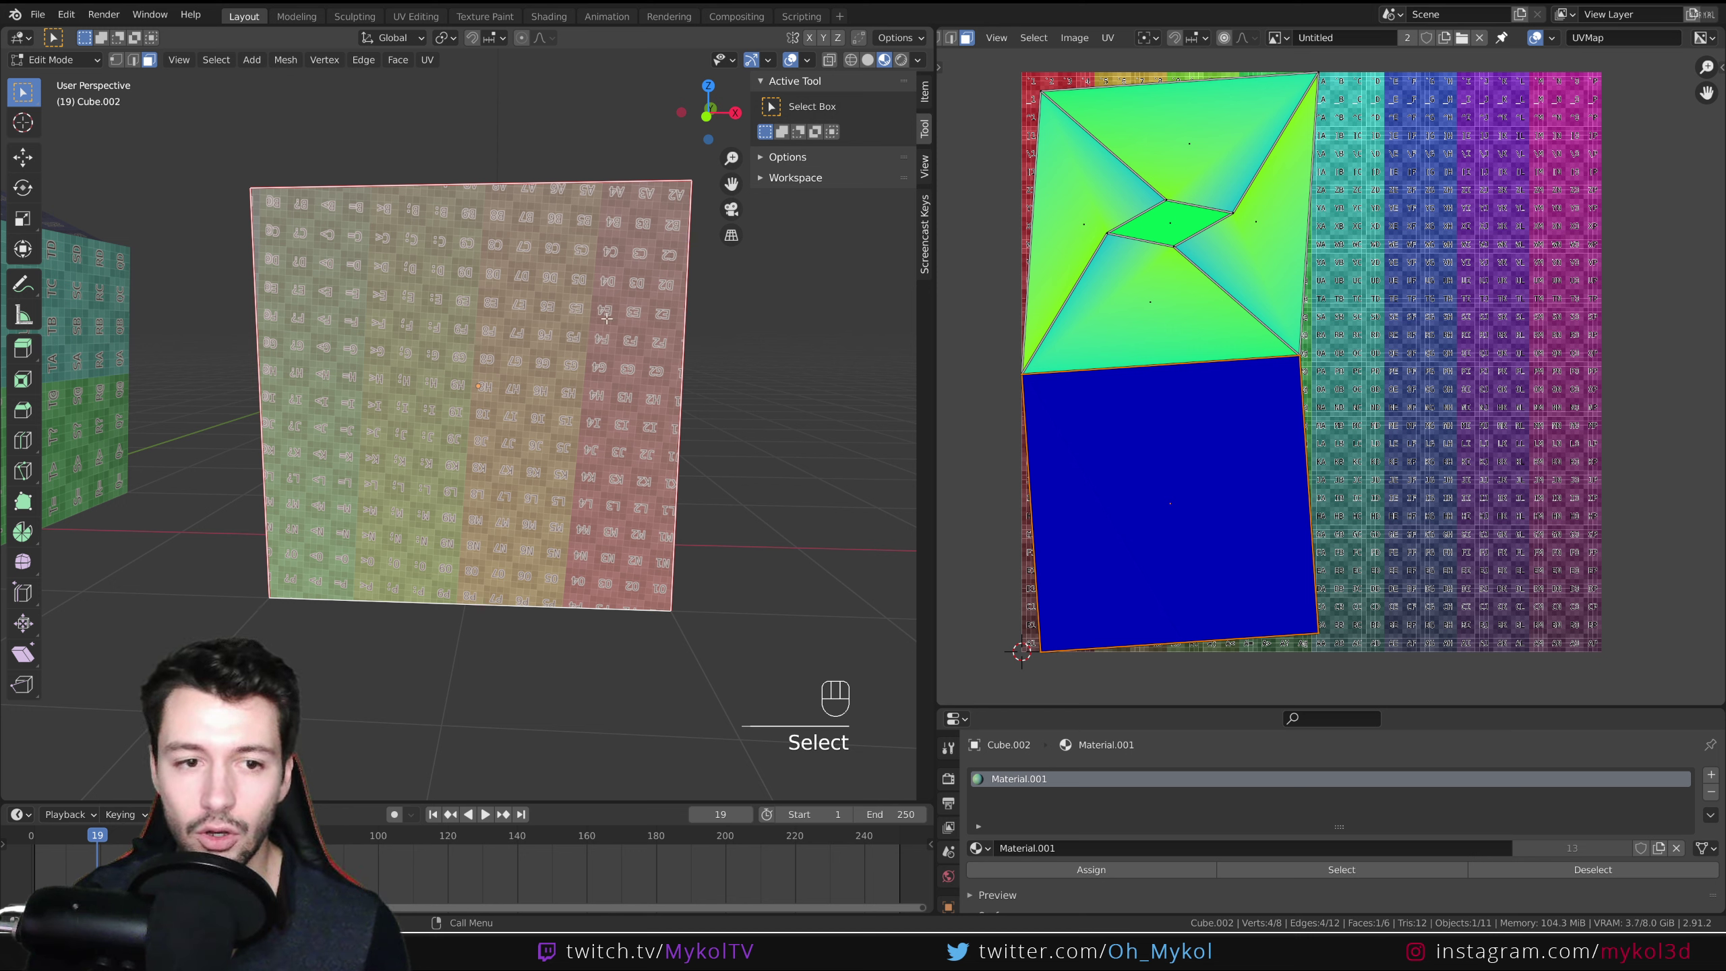
pyautogui.moveTo(1177, 506); pyautogui.dragTo(1226, 547)
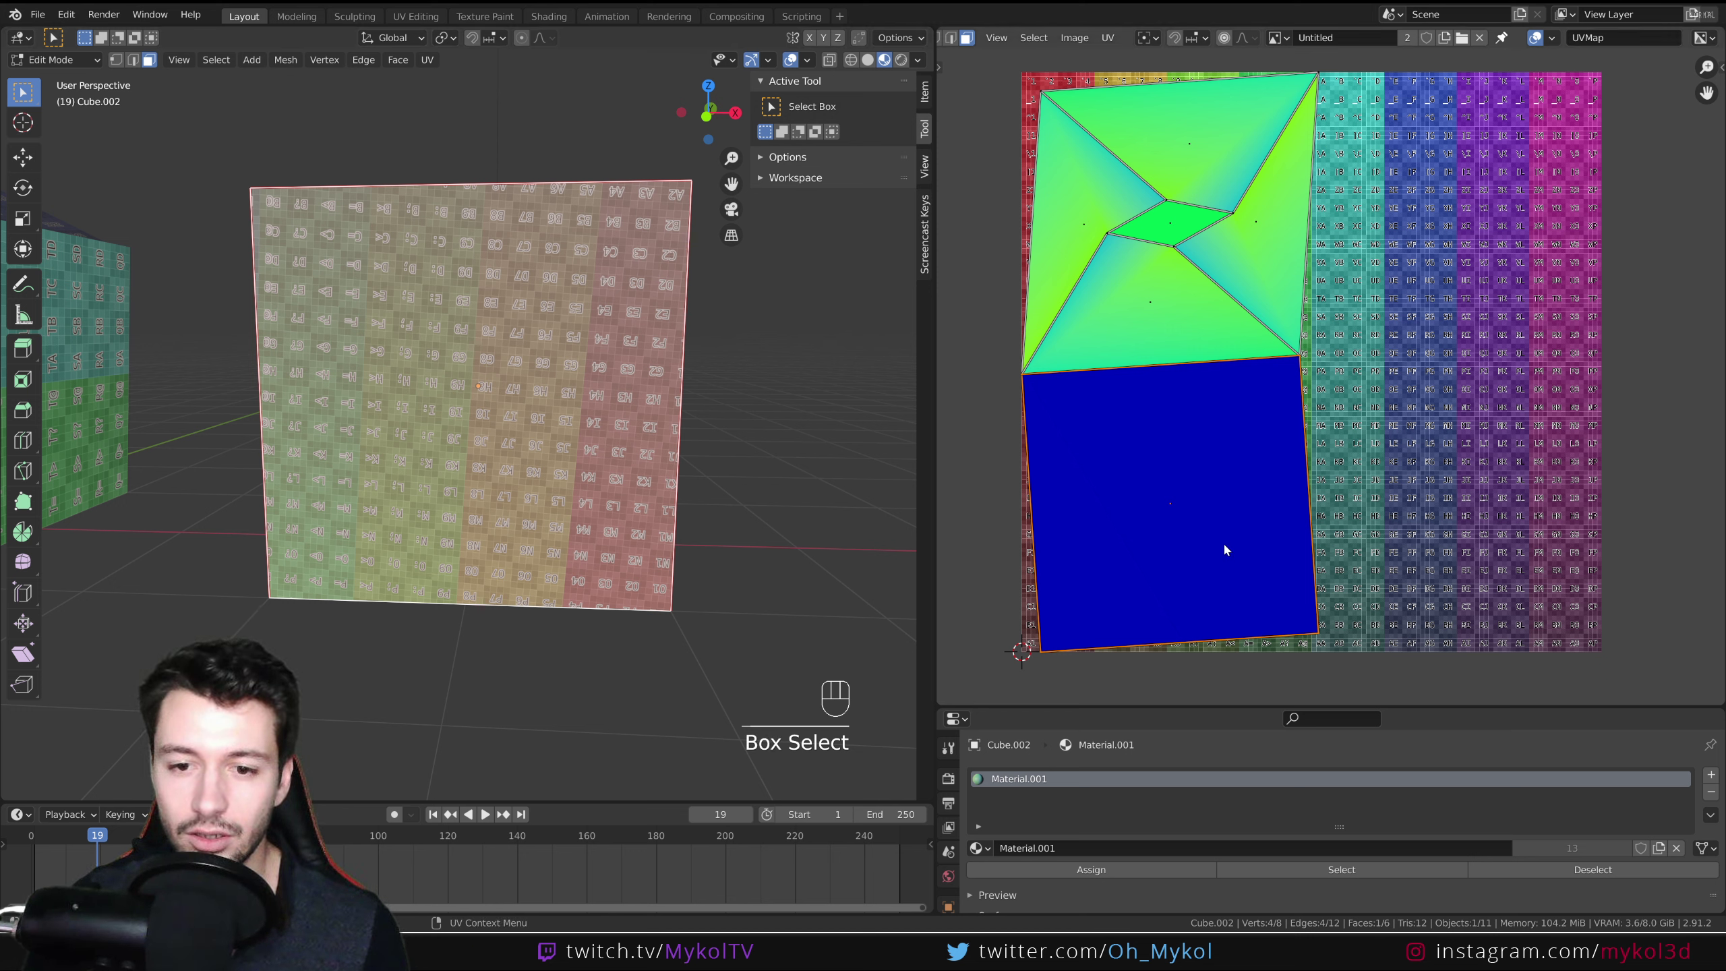
pyautogui.press('g')
pyautogui.click(1193, 519)
pyautogui.press('s')
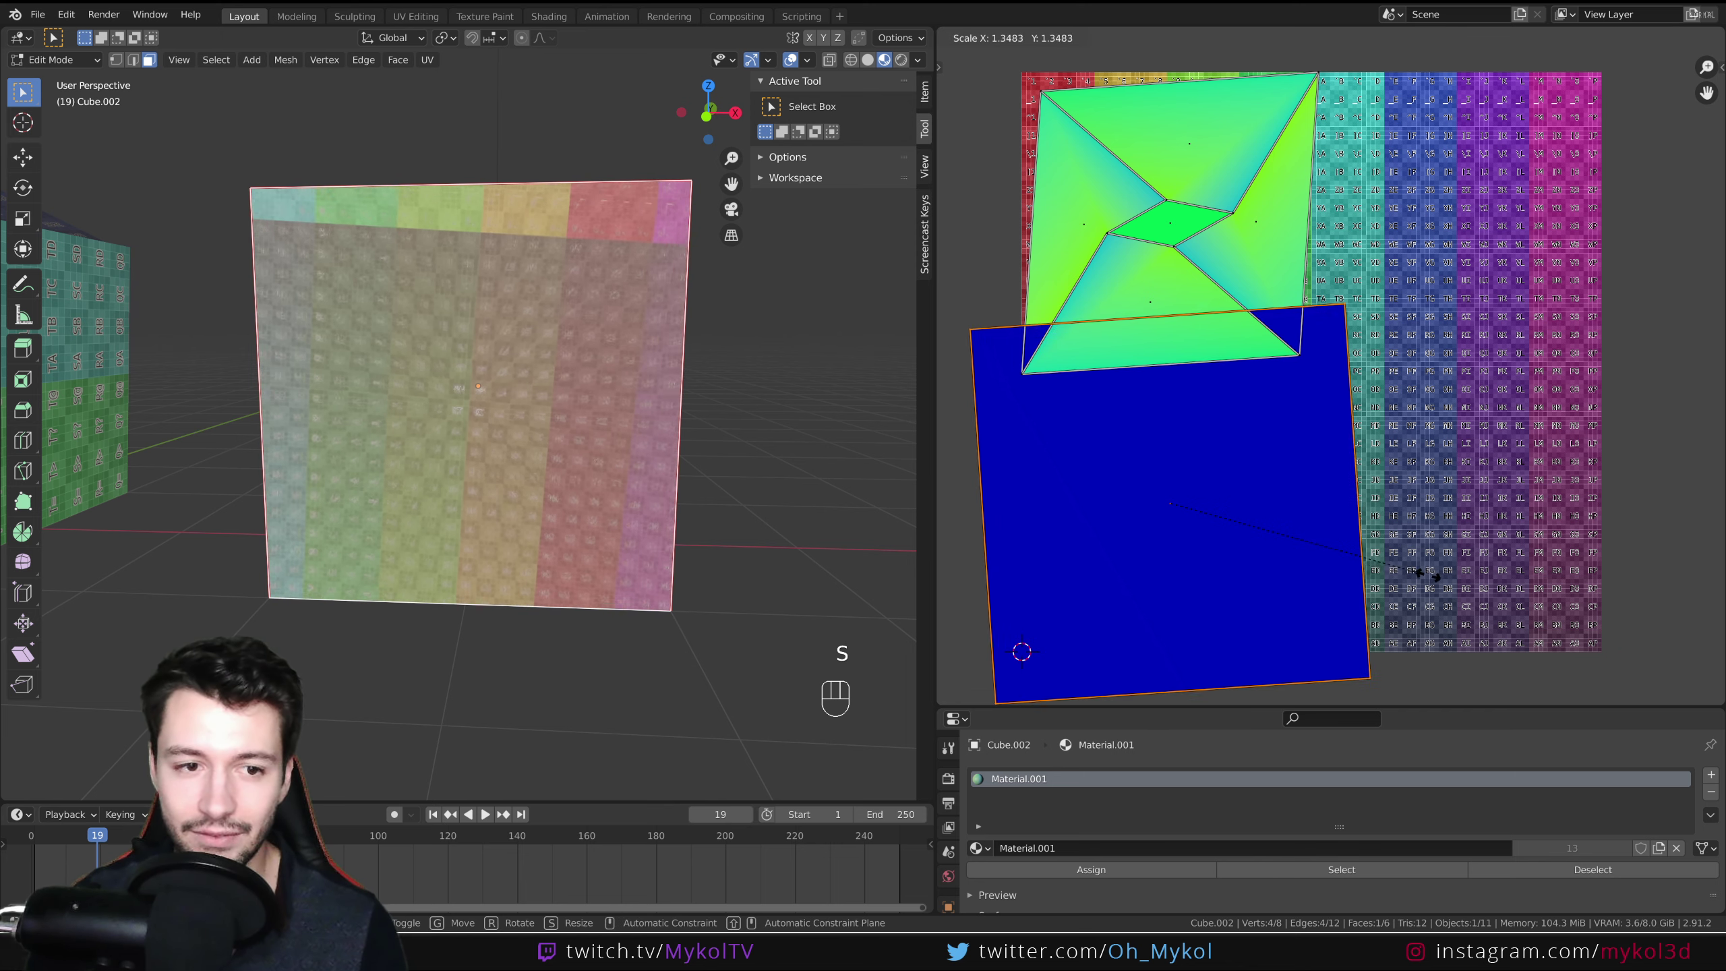
pyautogui.click(1405, 485)
pyautogui.press('r')
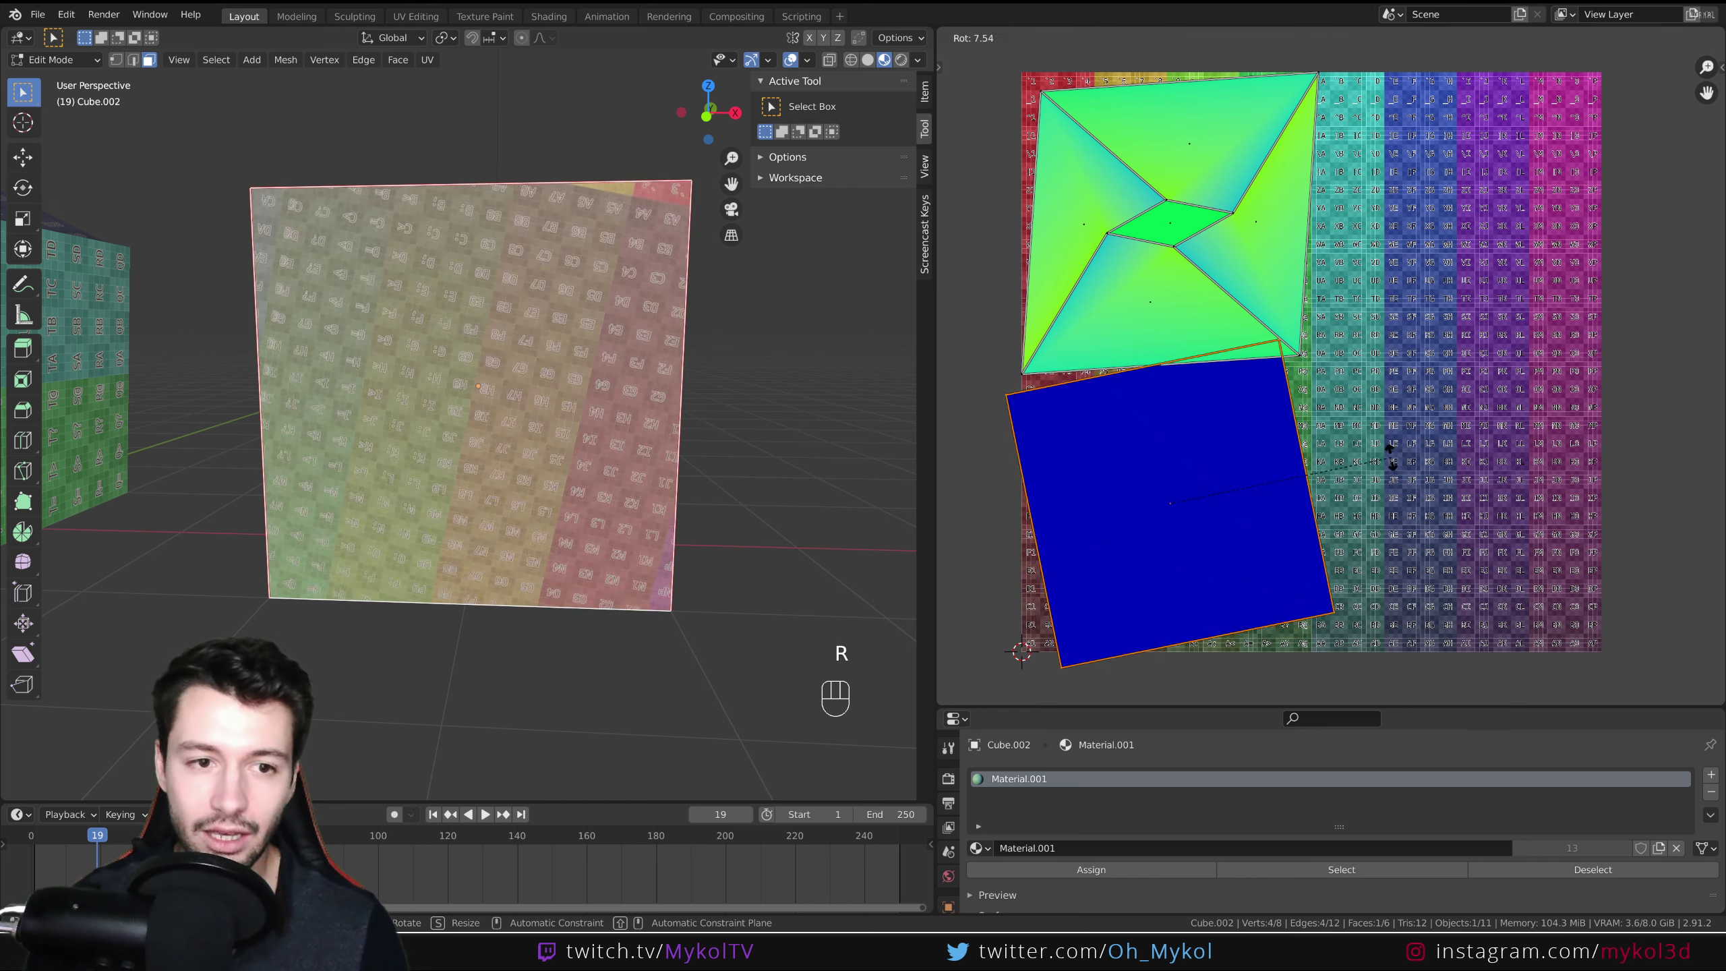
pyautogui.click(1399, 484)
# Turn off UV sync selection and compare the UV shapes of the cube's top, side and front faces individually and all together.
pyautogui.hscroll(-3, 982, 41)
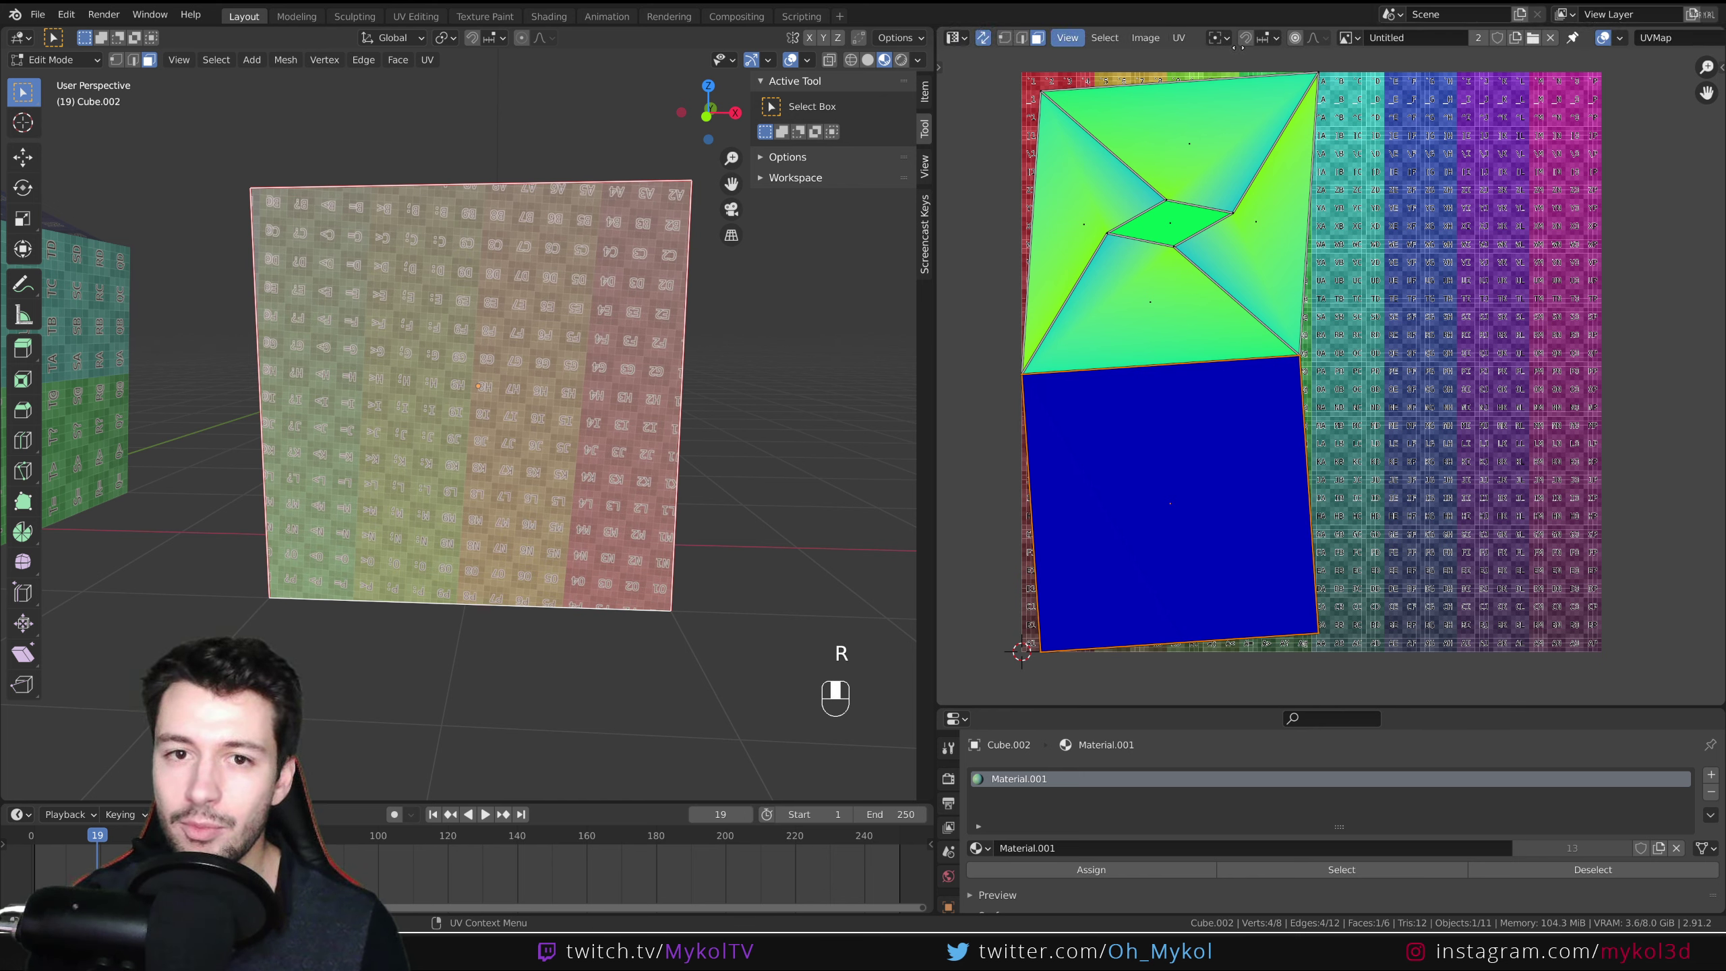
pyautogui.click(982, 39)
pyautogui.moveTo(713, 381); pyautogui.dragTo(989, 130, button='middle')
pyautogui.click(732, 393)
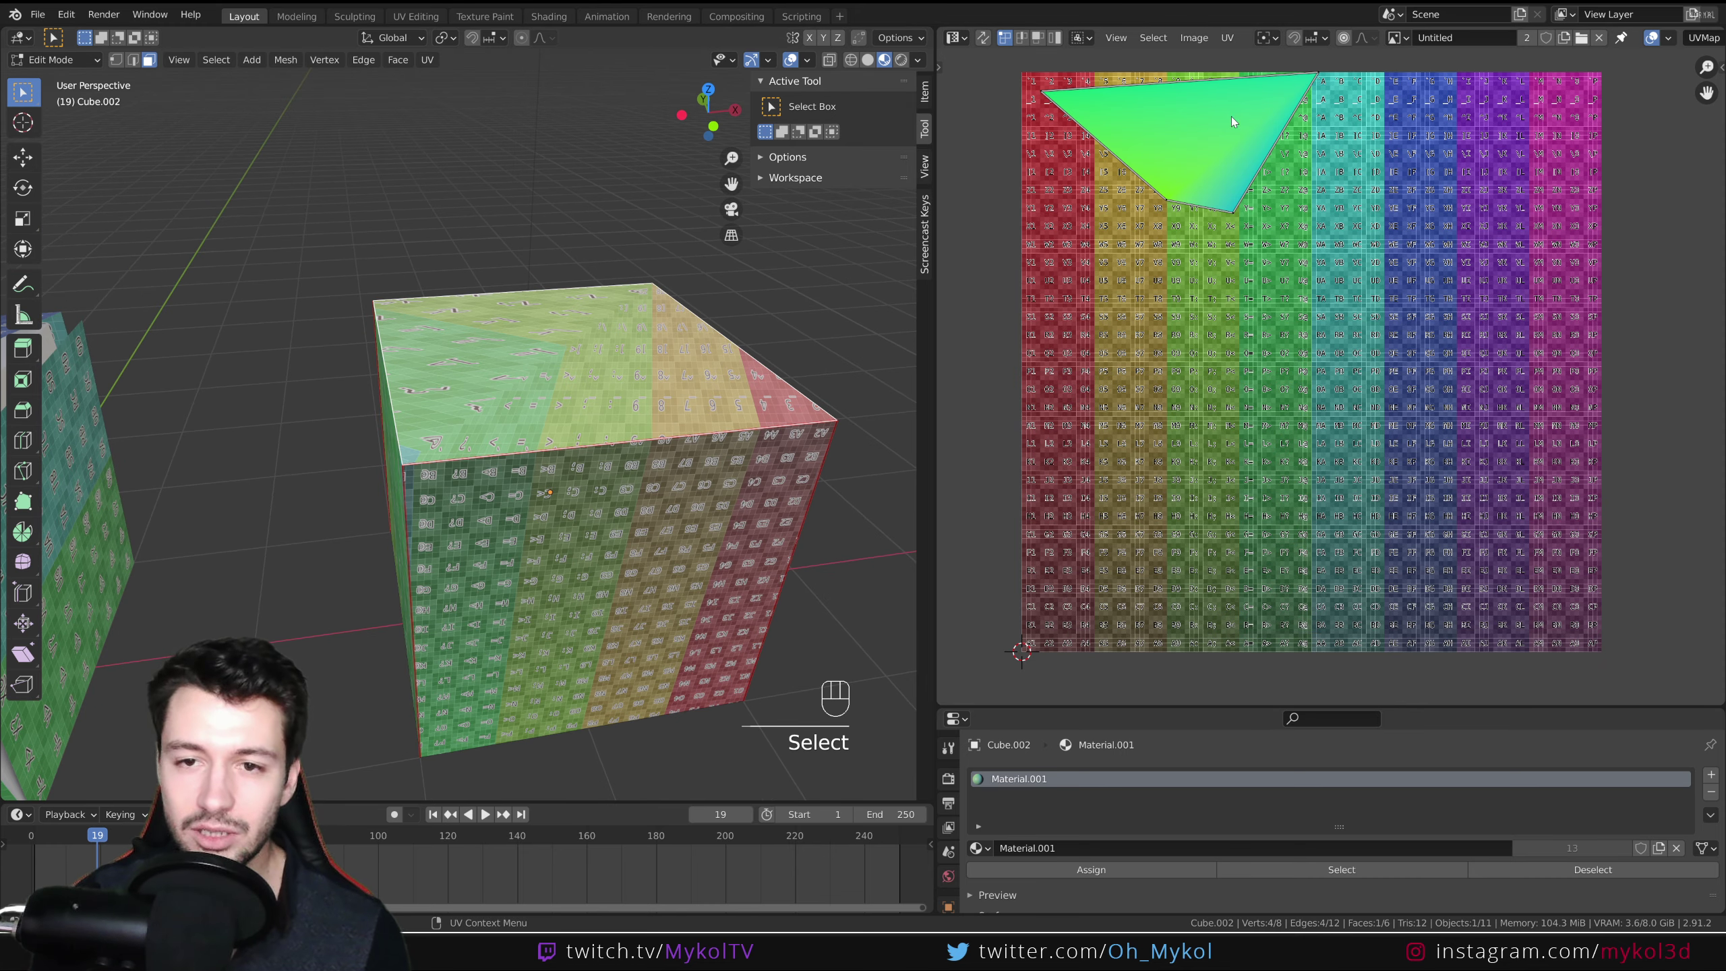
pyautogui.moveTo(641, 509); pyautogui.dragTo(476, 503, button='middle')
pyautogui.click(442, 531)
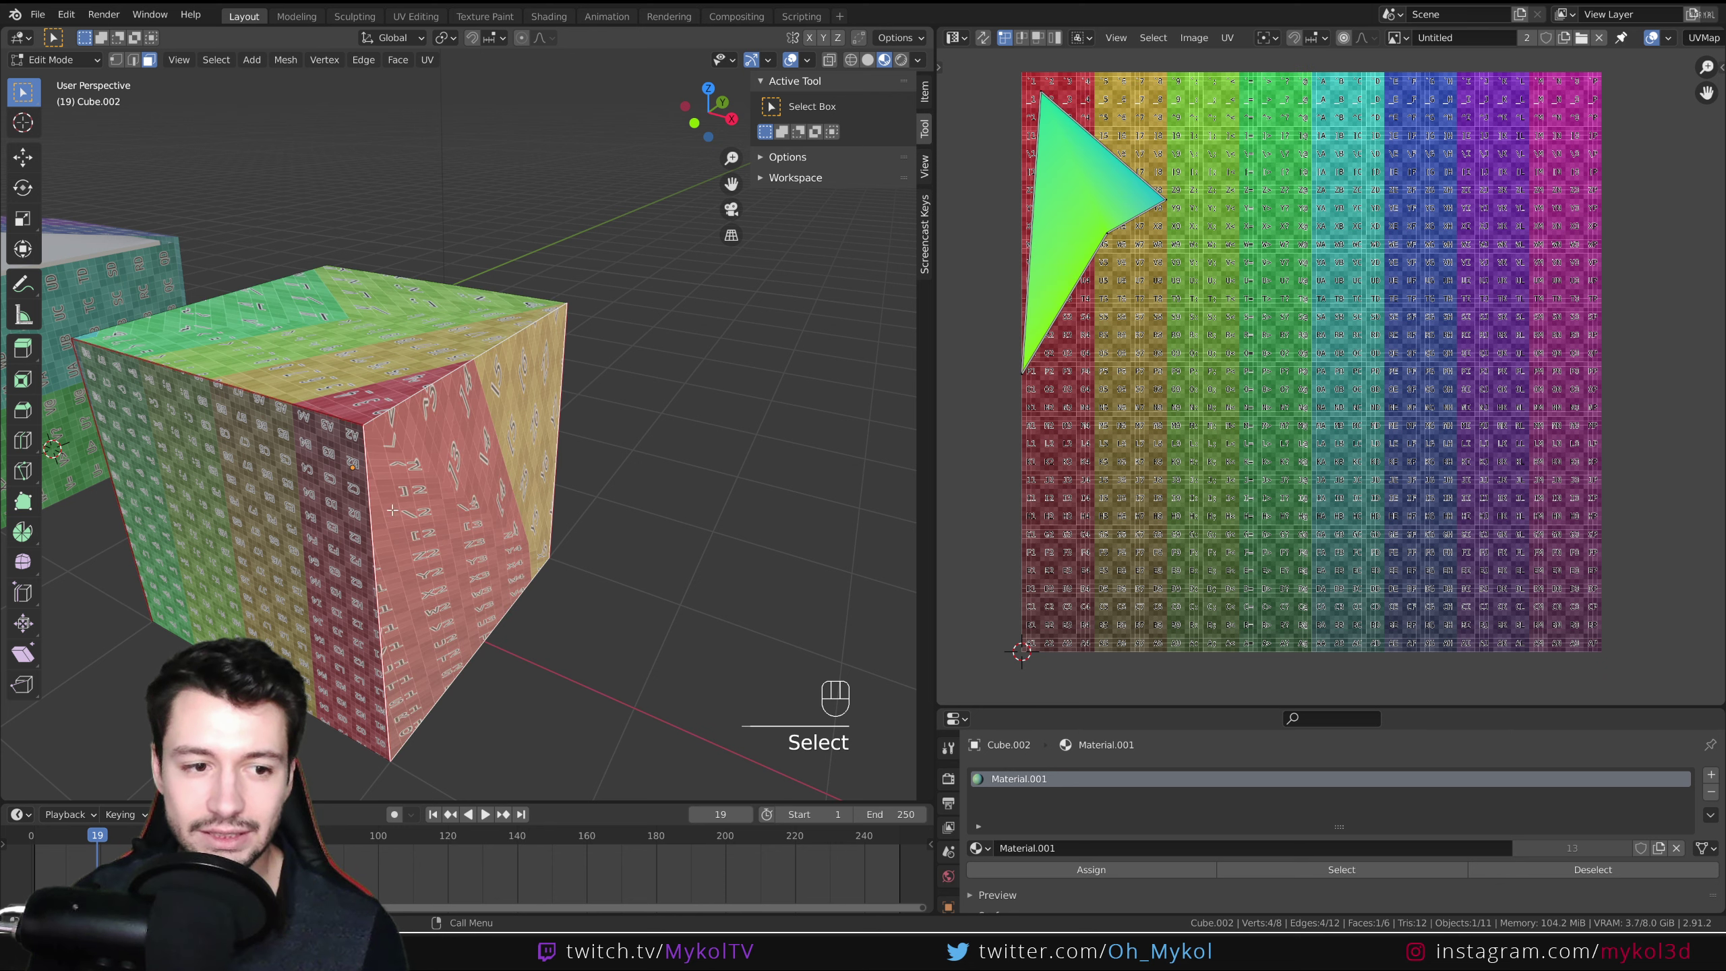
pyautogui.click(340, 498)
pyautogui.press('a')
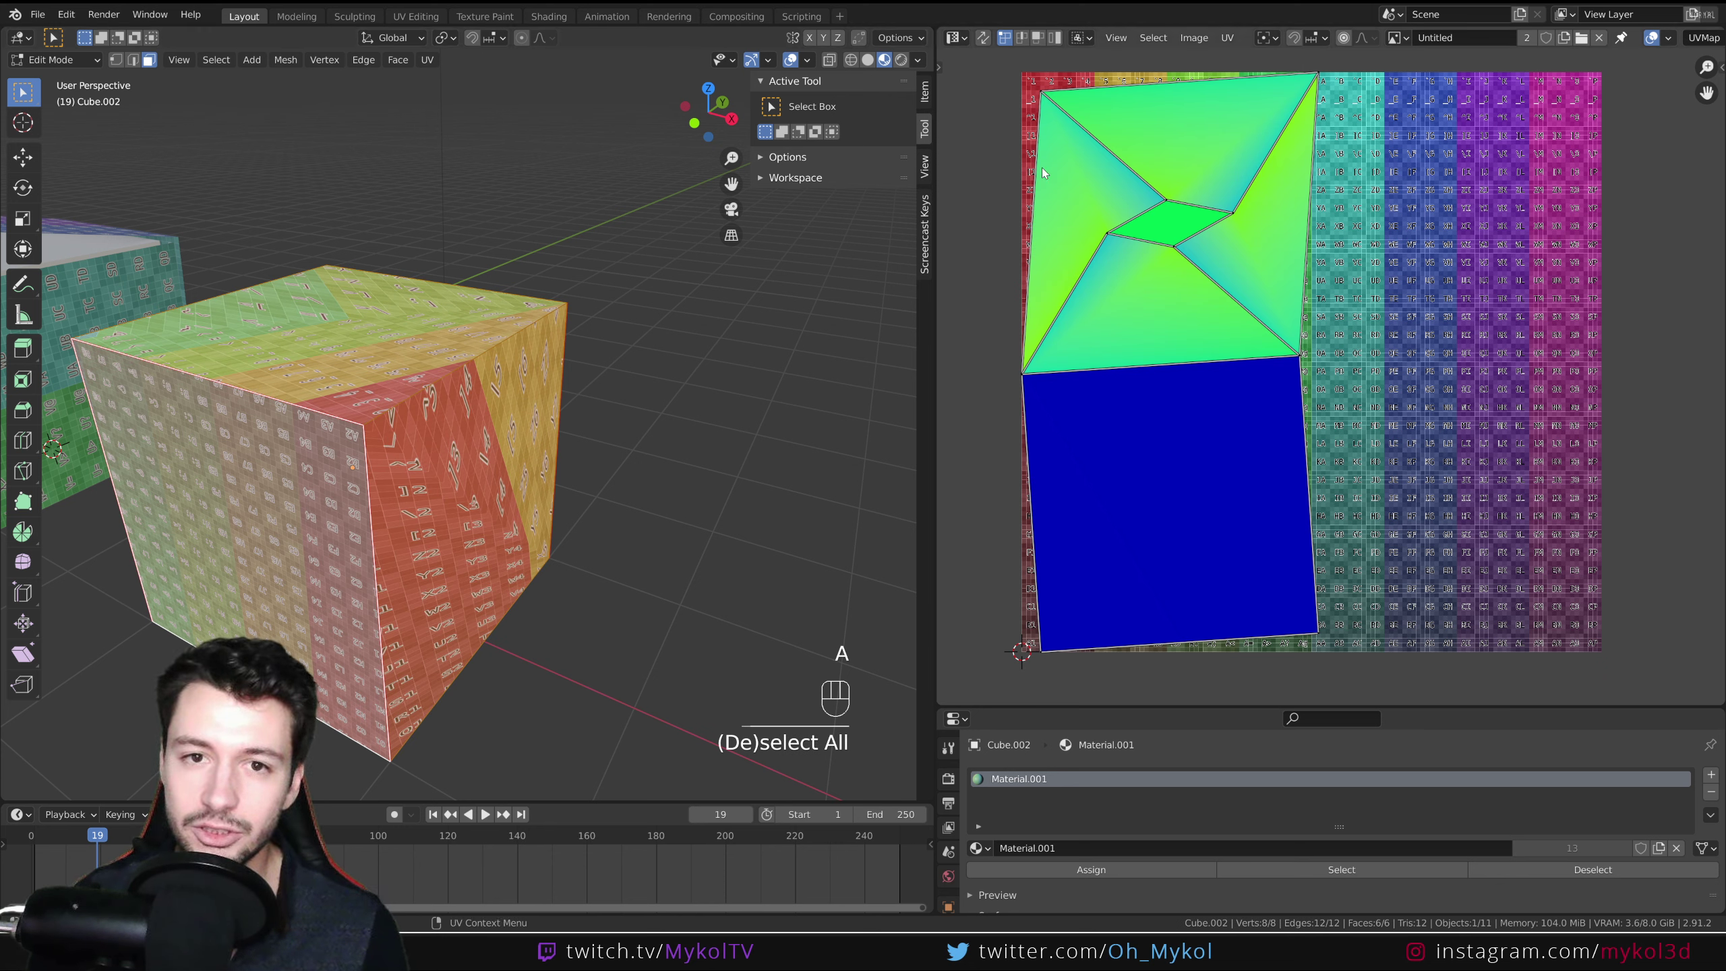
# Turn UV sync selection back on and examine the stretch colours across the unwrapped faces.
pyautogui.click(982, 38)
pyautogui.moveTo(405, 446); pyautogui.dragTo(516, 442, button='middle')
pyautogui.click(1129, 416)
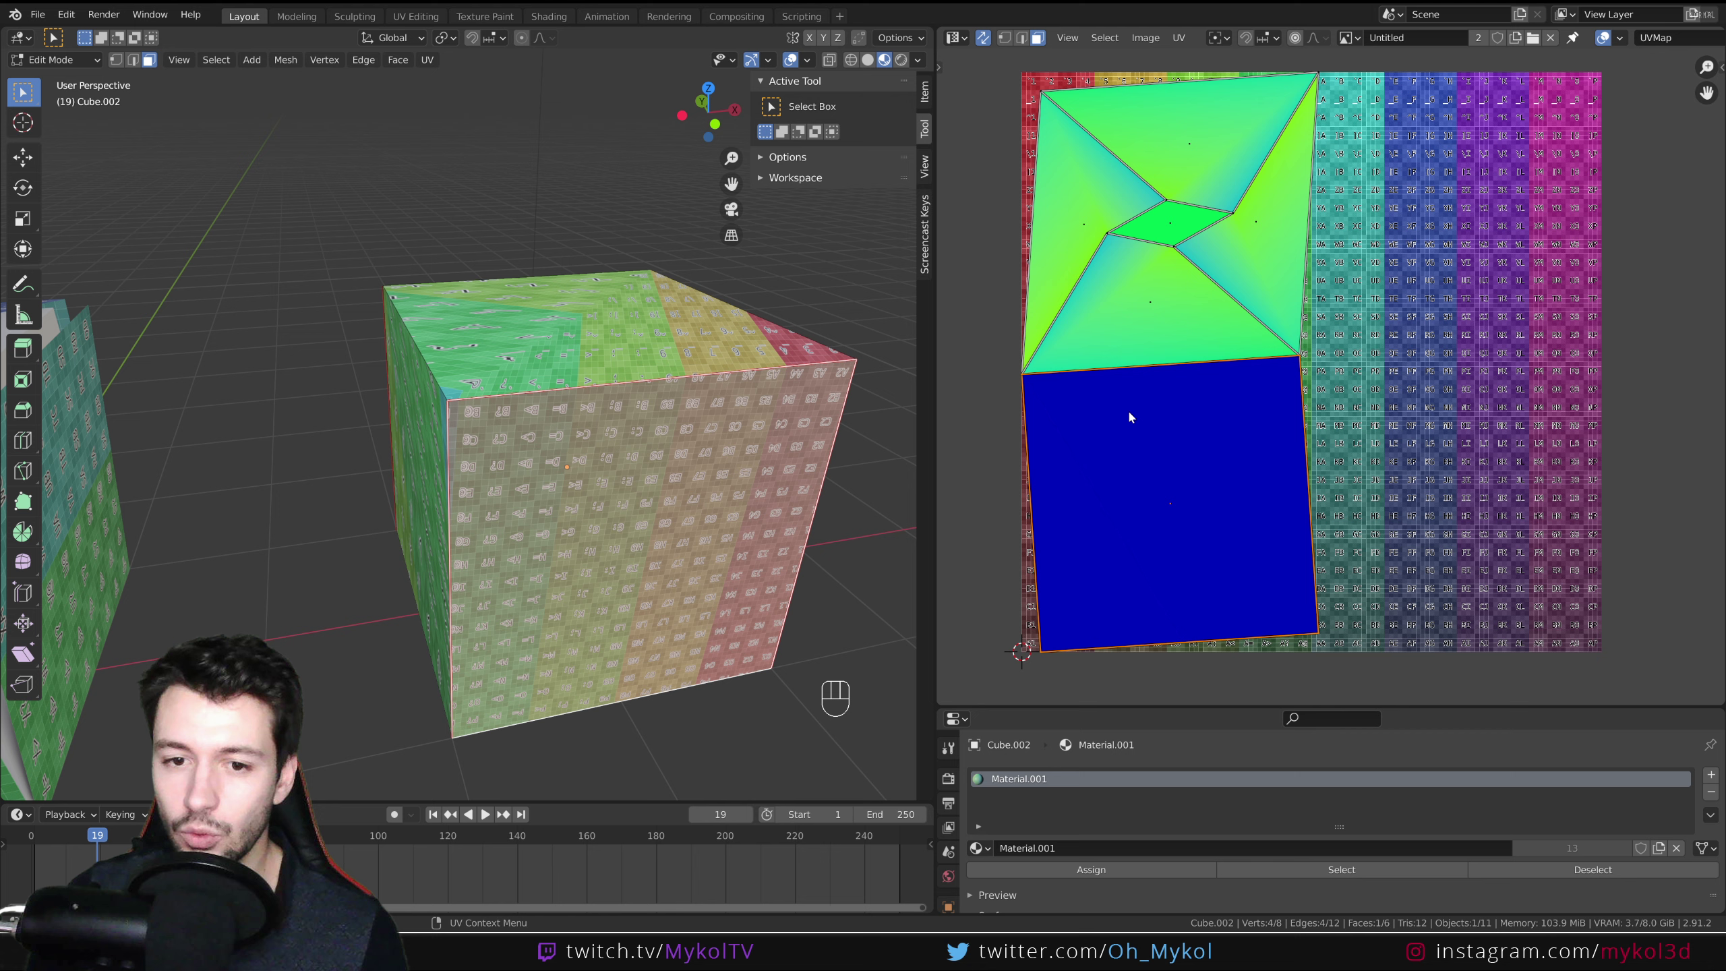
pyautogui.scroll(2, 1064, 370)
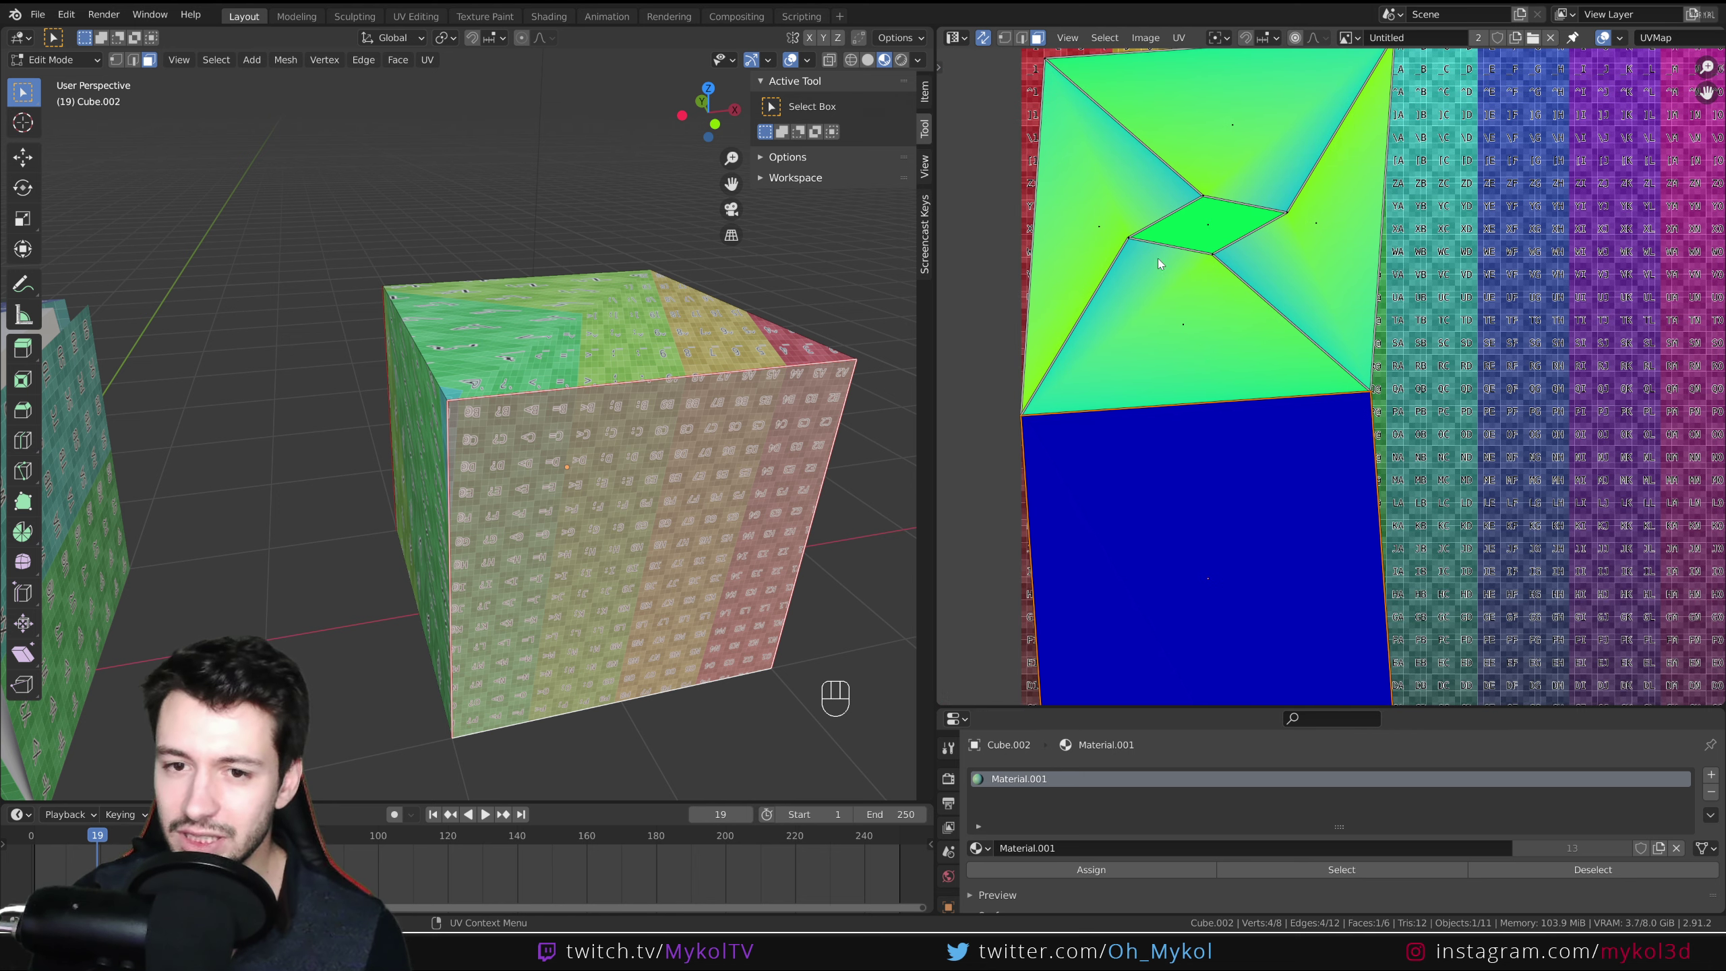
pyautogui.click(1621, 41)
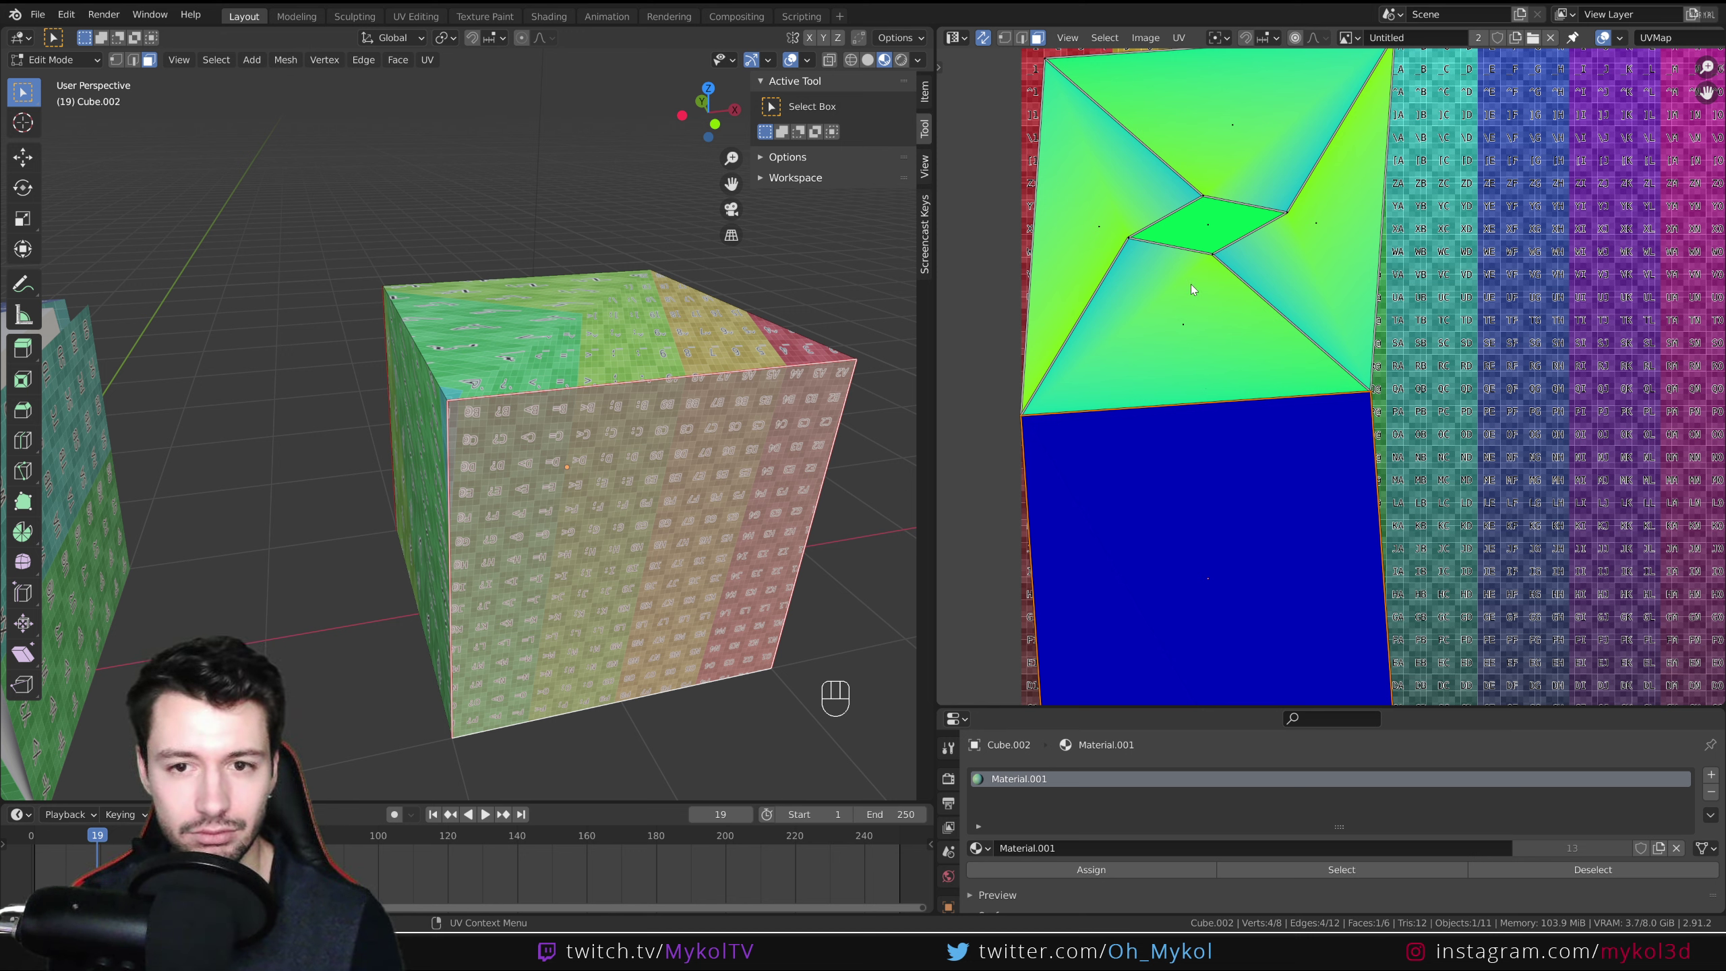
pyautogui.moveTo(1114, 297); pyautogui.dragTo(1130, 290, button='middle')
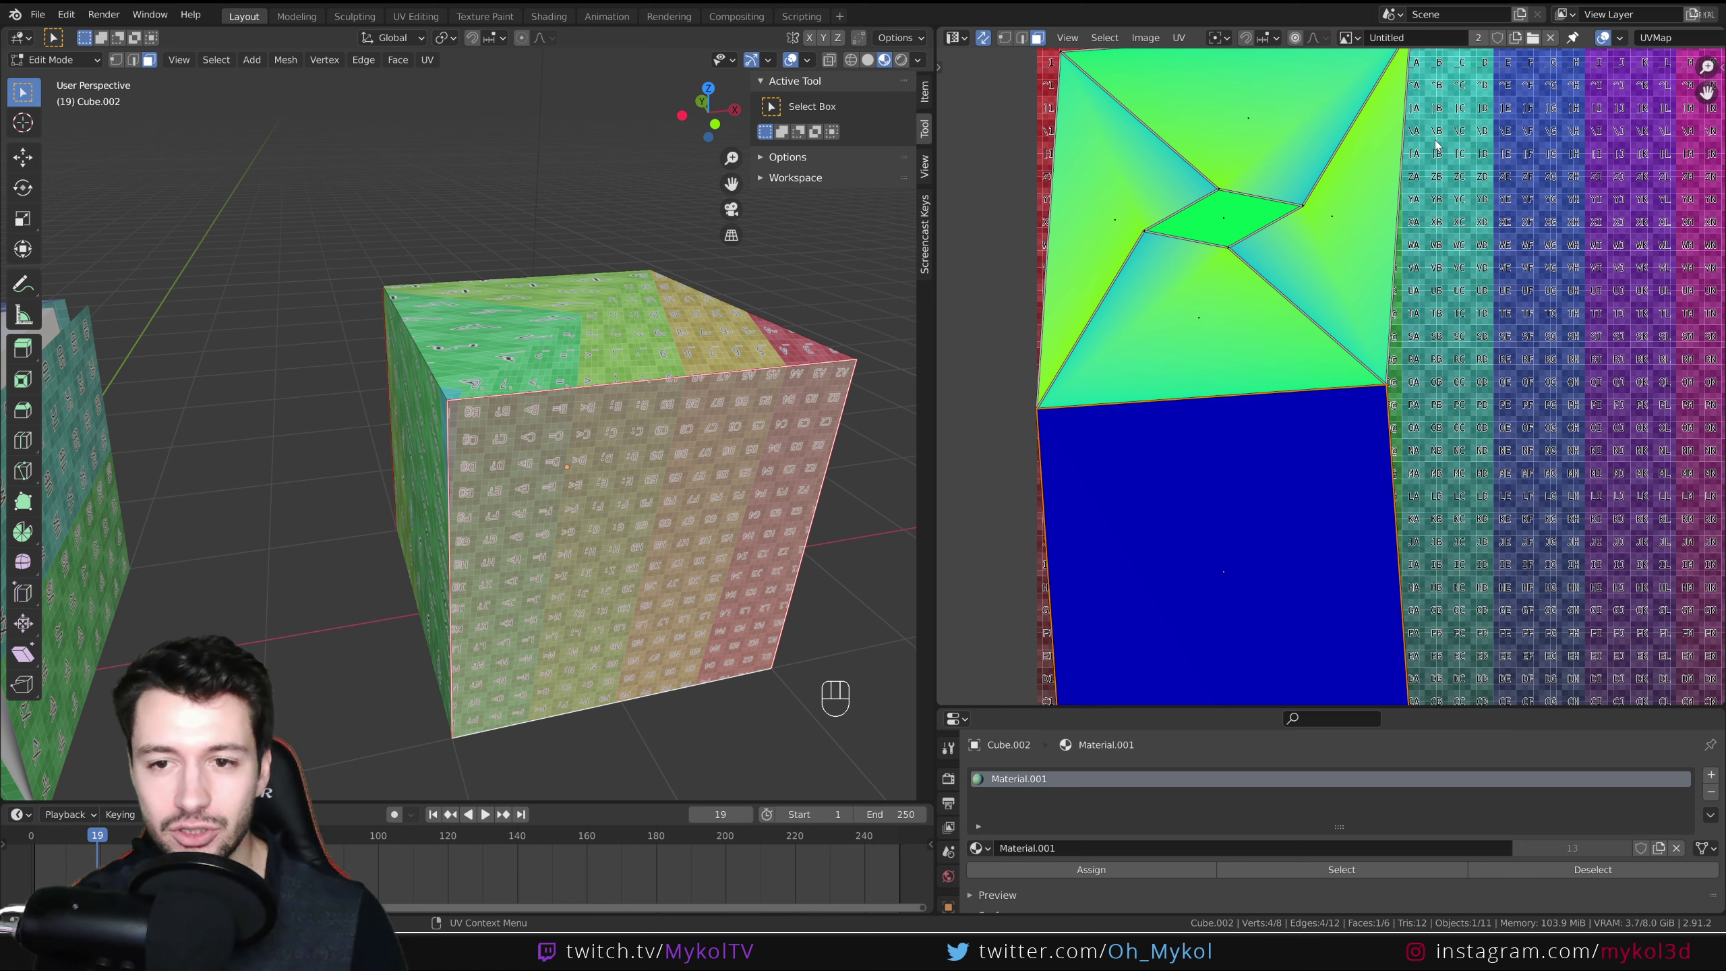
pyautogui.scroll(1, 1233, 314)
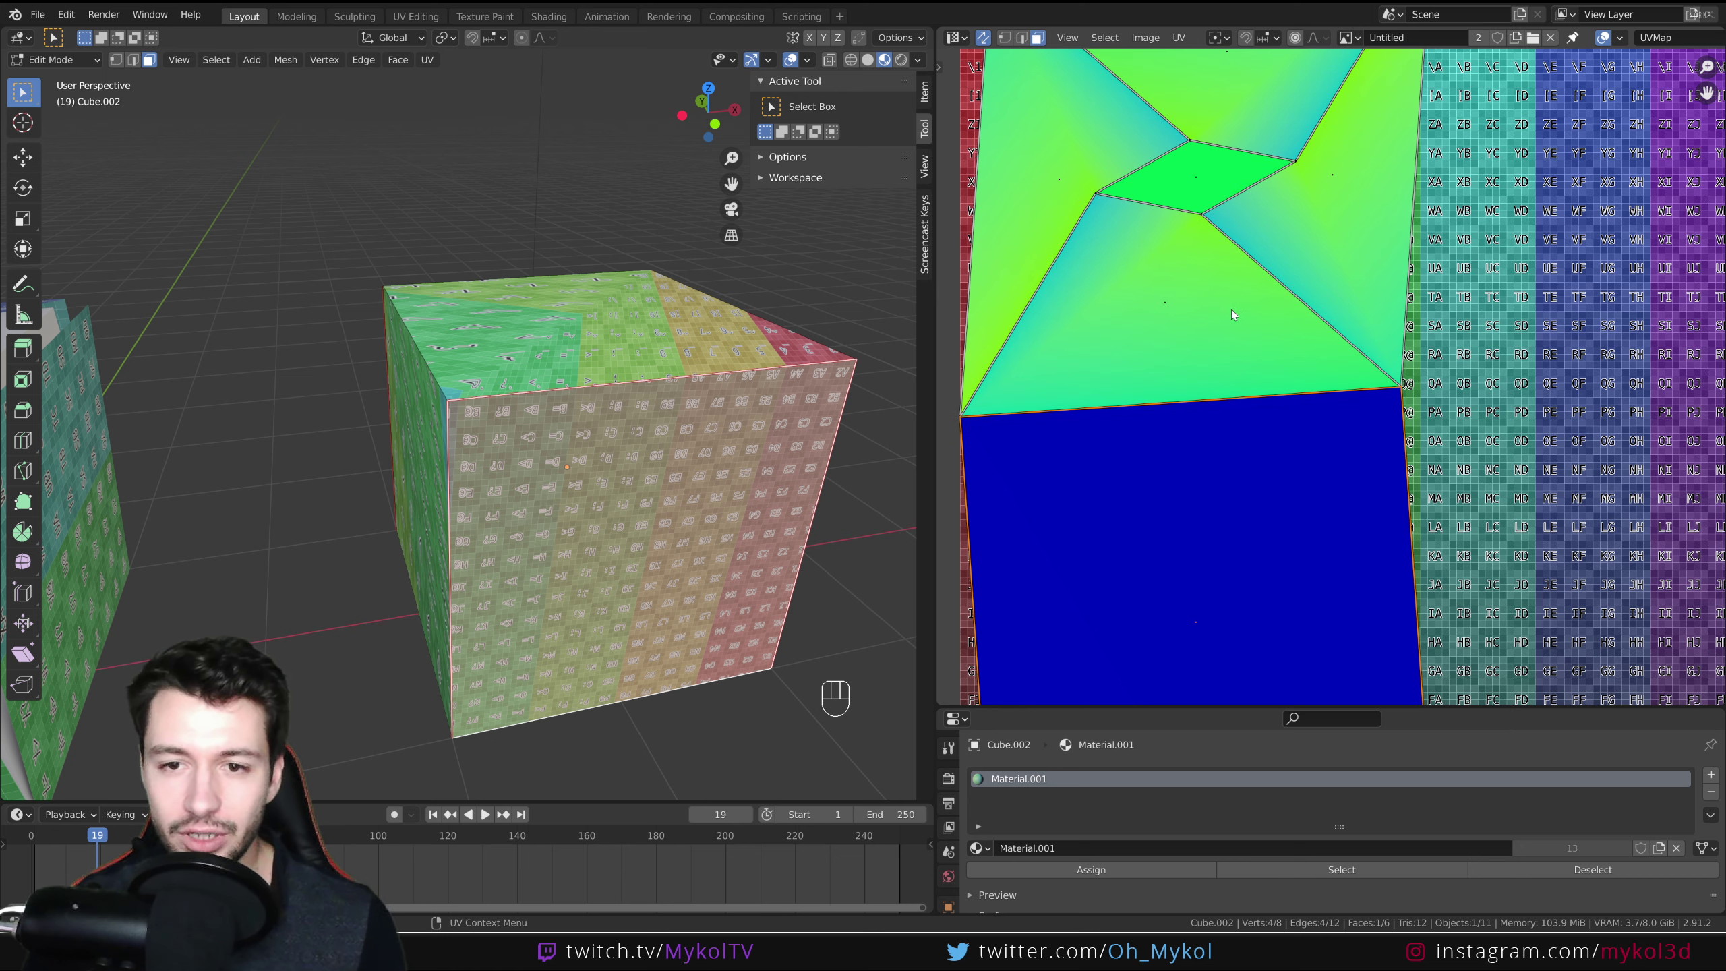
# Select a stretched side face in the UV layout and inspect the texture distortion on the cube's top and side faces.
pyautogui.click(1082, 196)
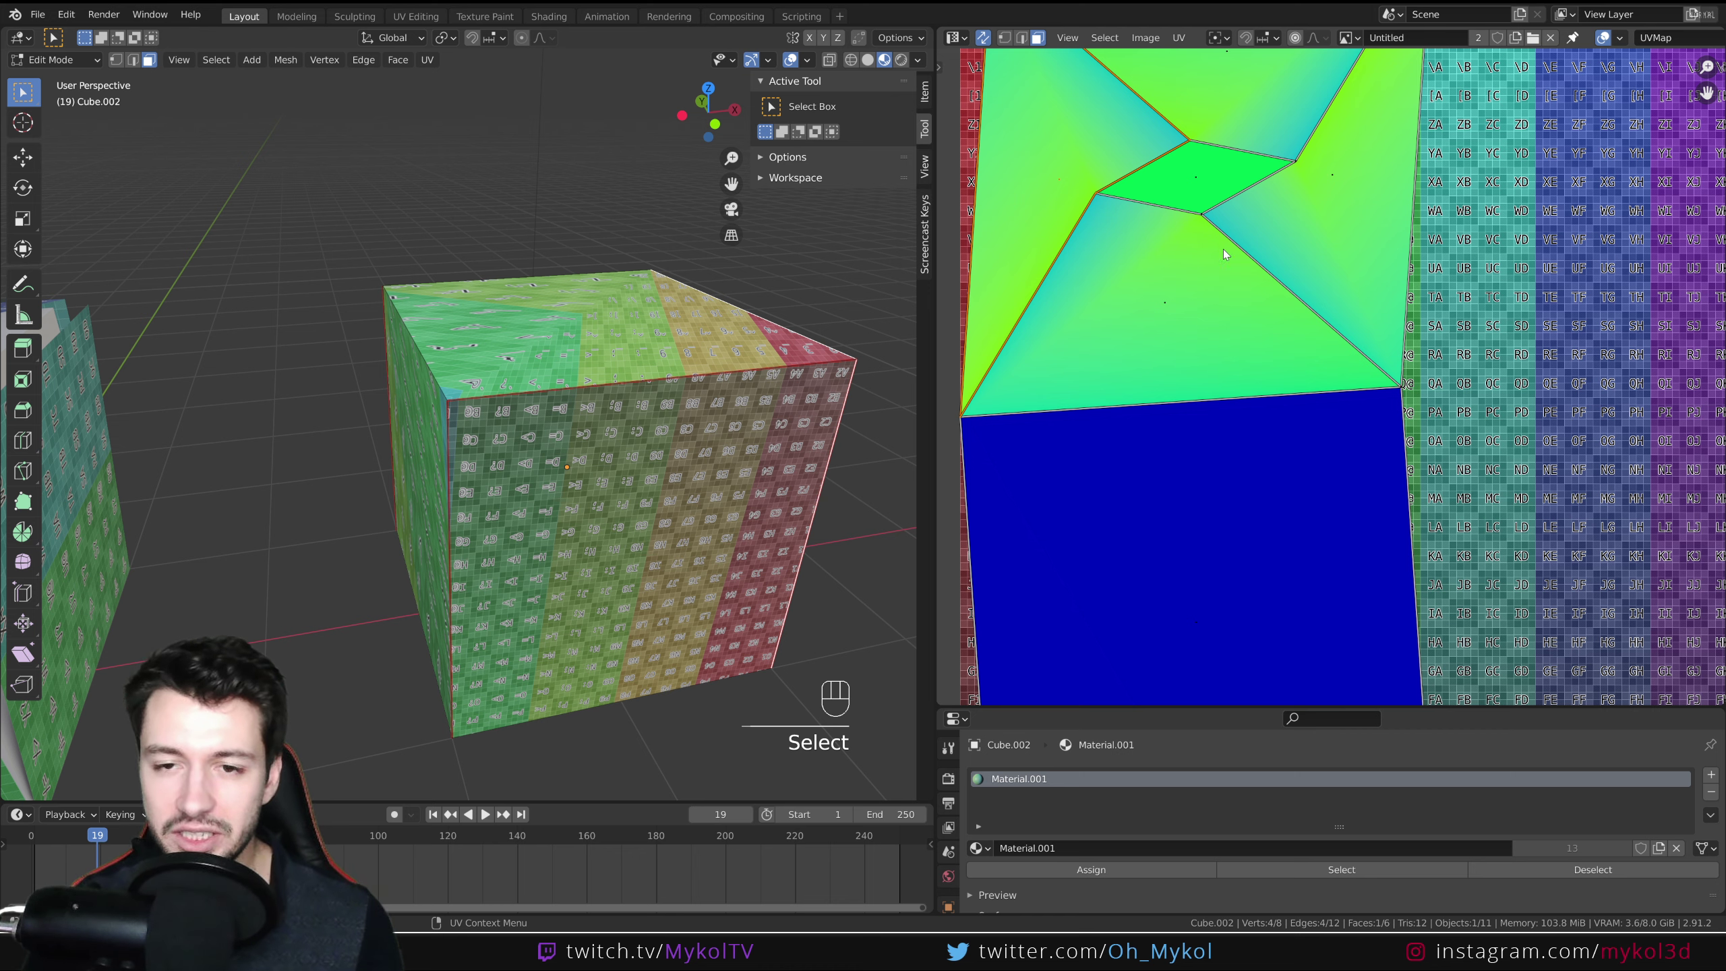
pyautogui.moveTo(720, 340)
pyautogui.mouseDown(button='middle')
pyautogui.moveTo(708, 376)
pyautogui.moveTo(695, 346)
pyautogui.mouseUp(button='middle')
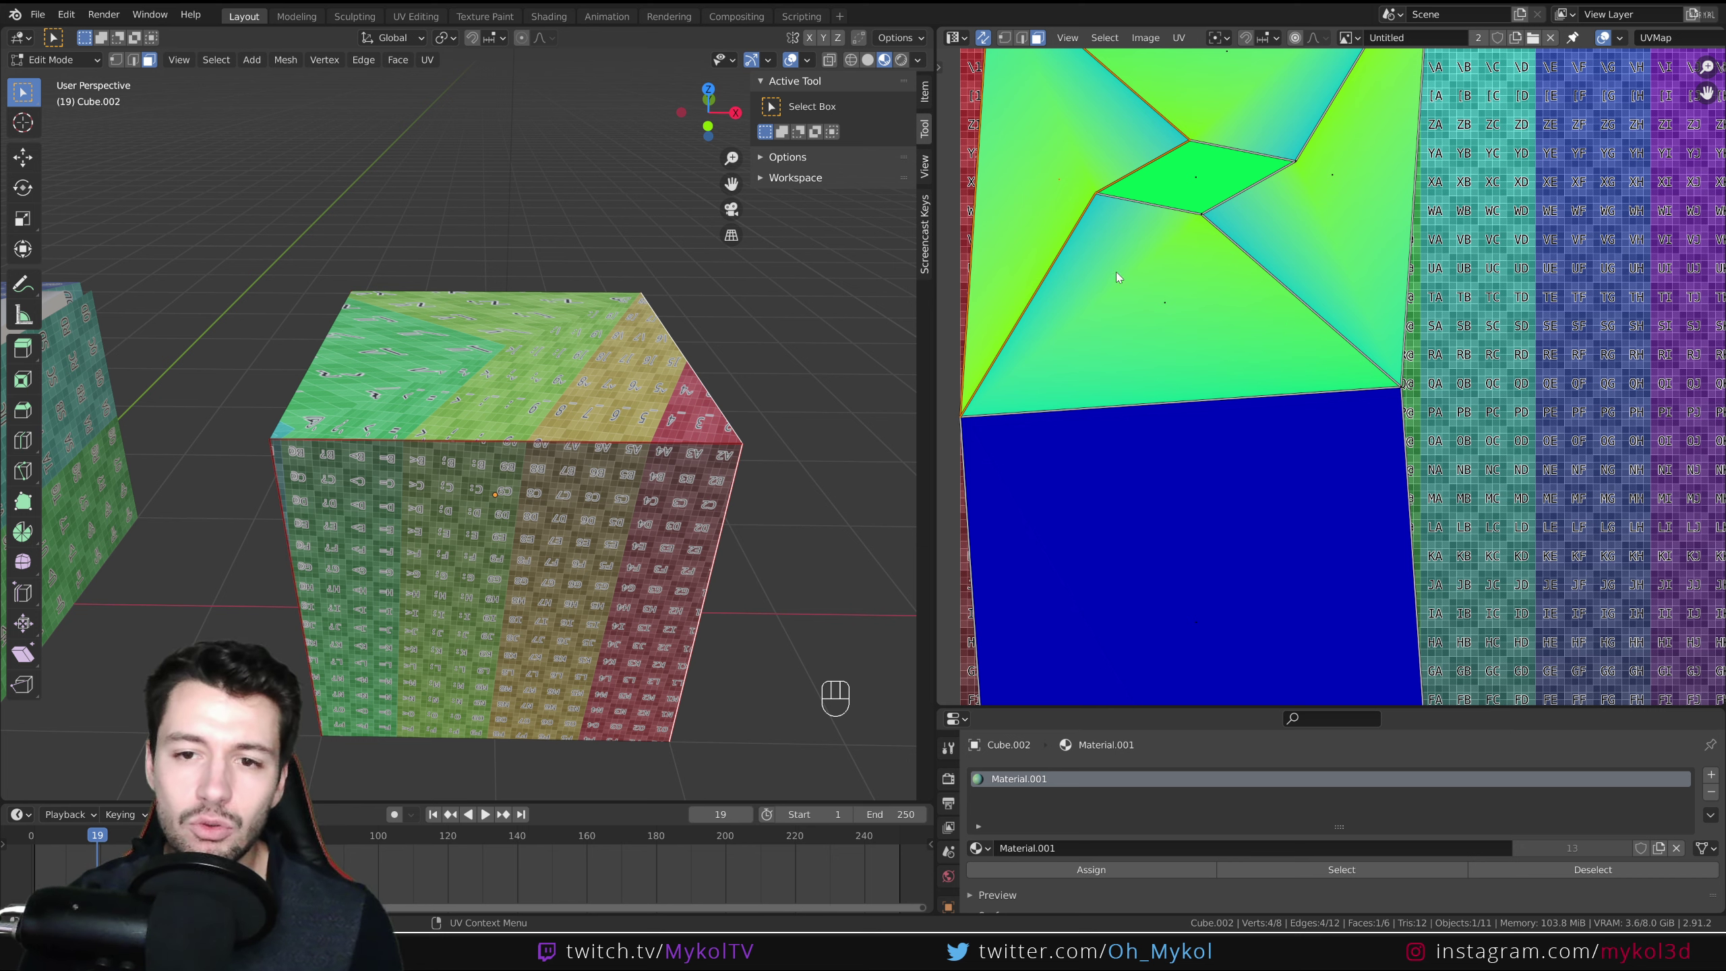
pyautogui.moveTo(850, 356); pyautogui.dragTo(665, 359, button='middle')
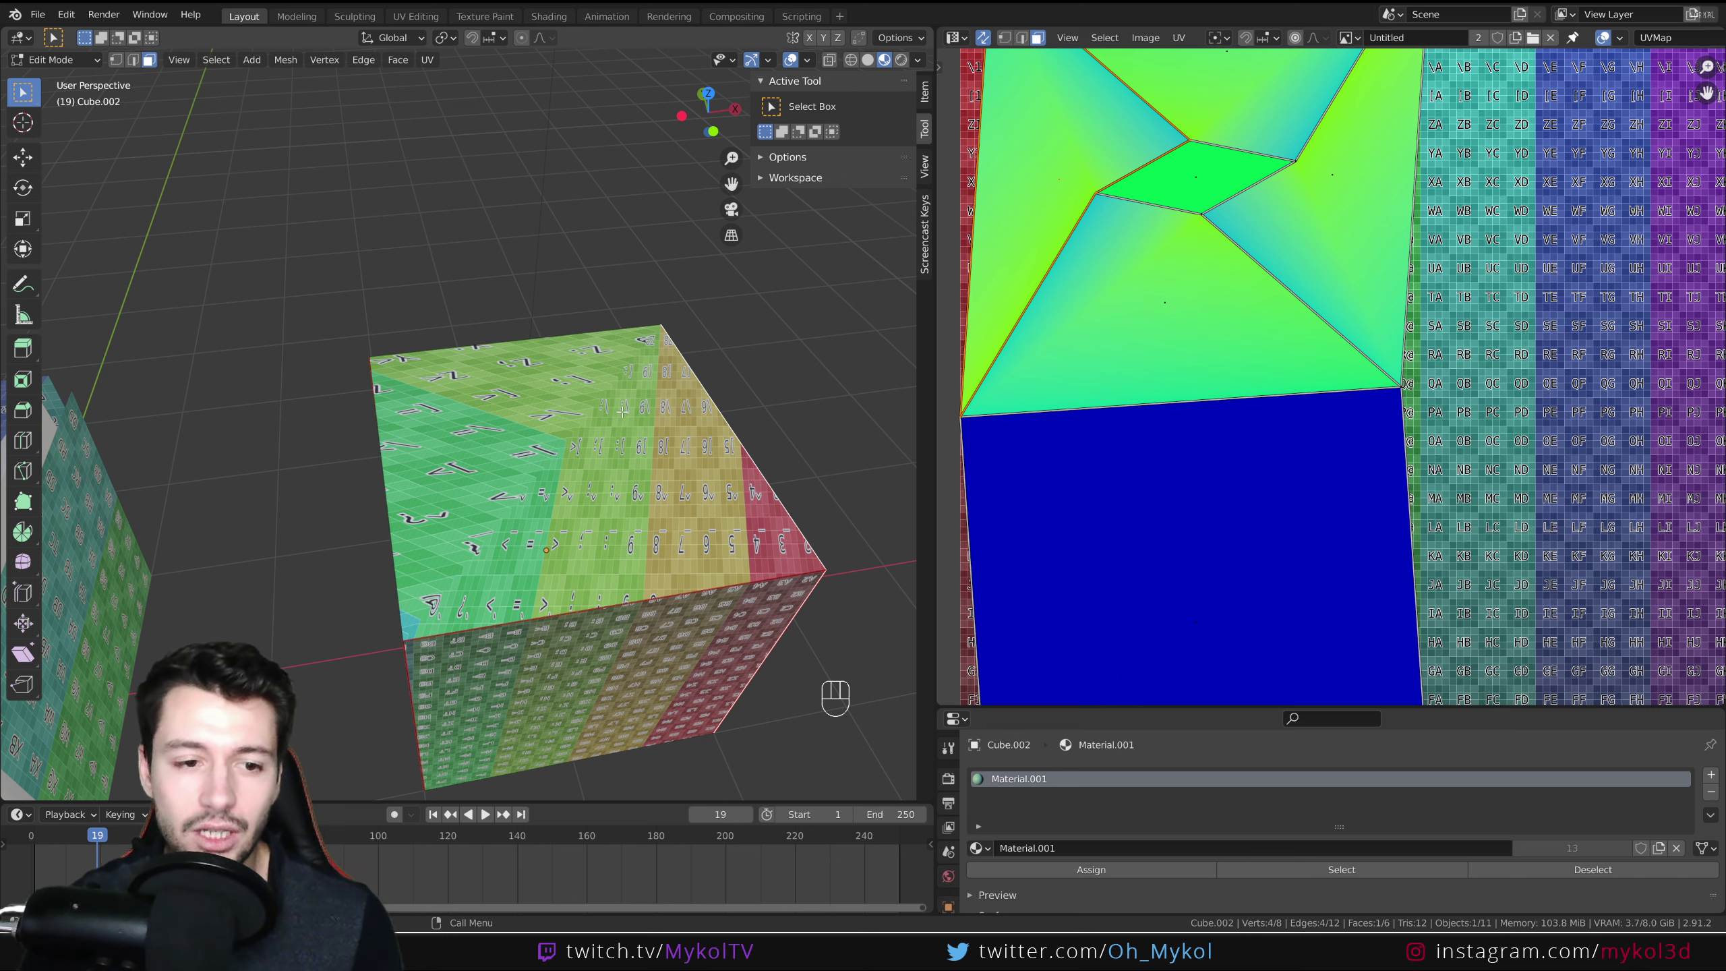
pyautogui.scroll(3, 577, 488)
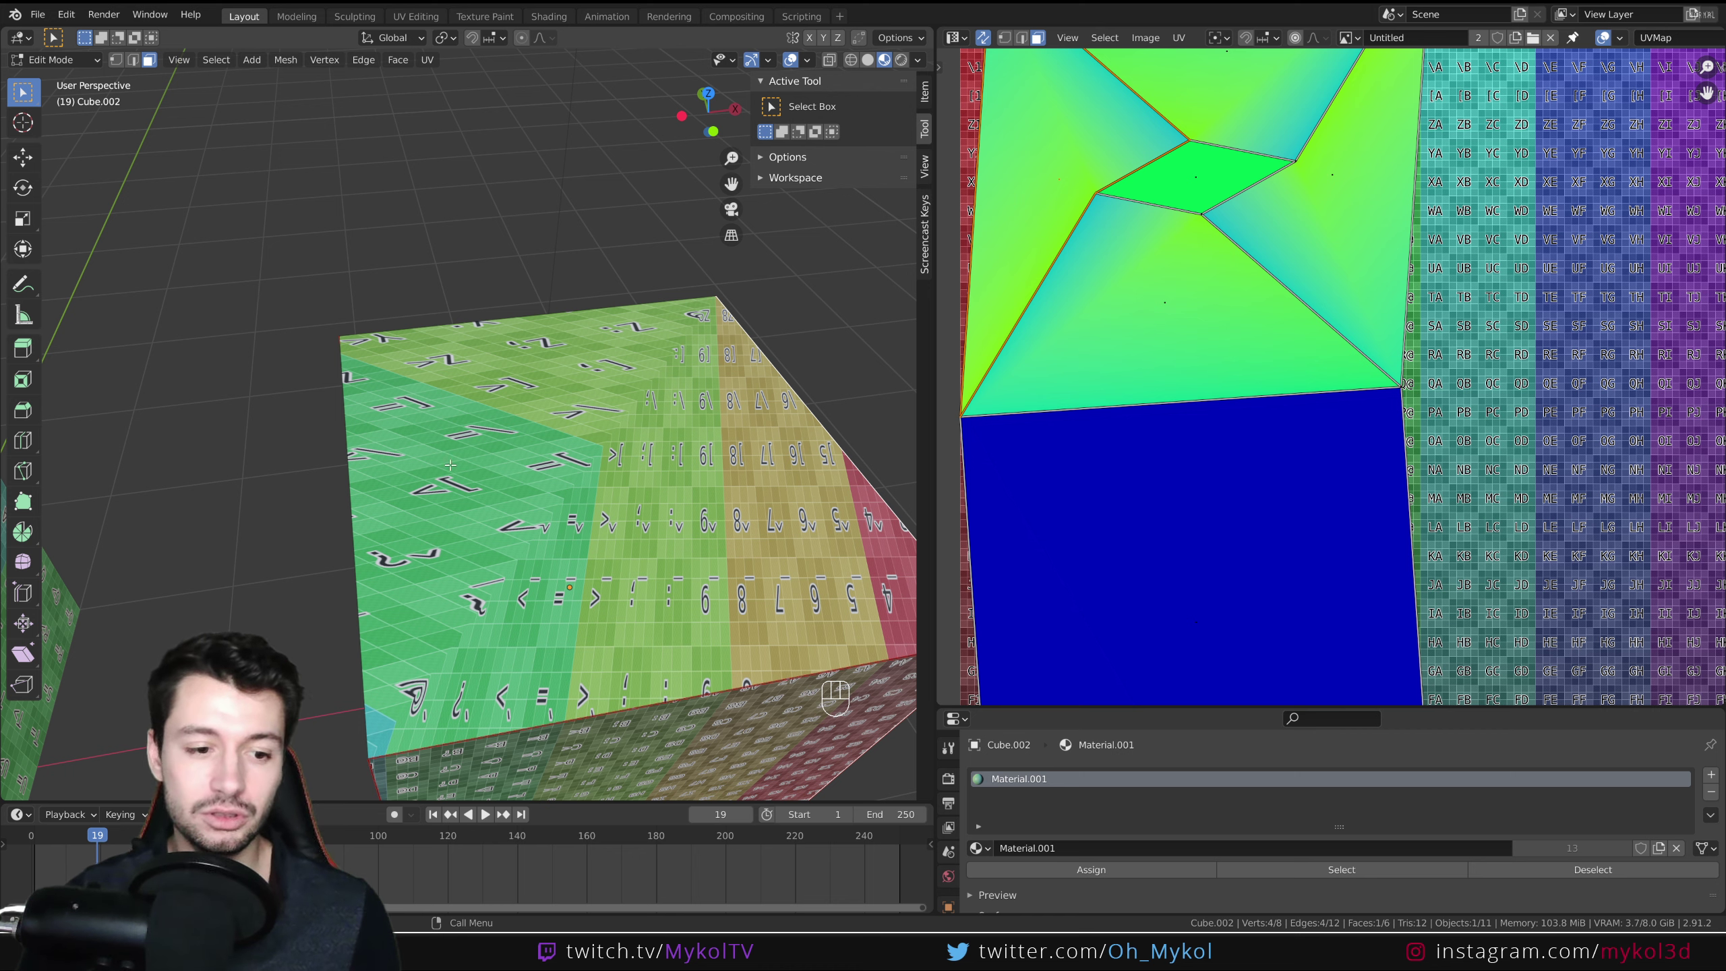
pyautogui.scroll(-5, 489, 500)
pyautogui.moveTo(489, 500); pyautogui.dragTo(521, 478, button='middle')
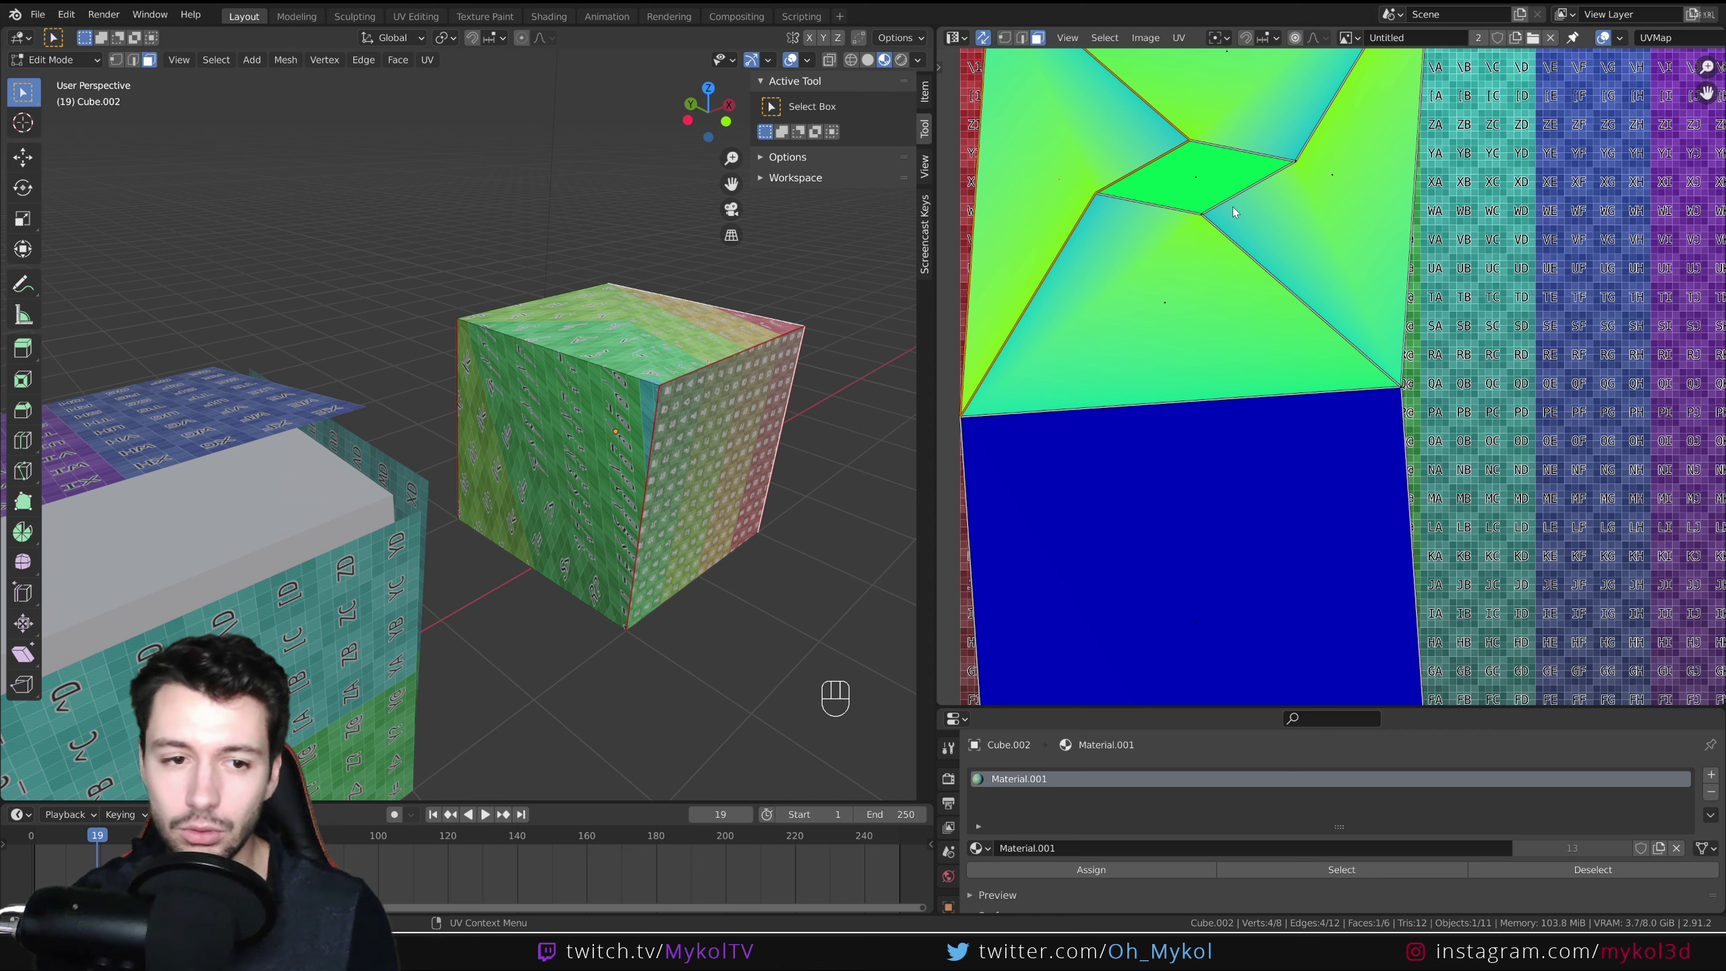
pyautogui.scroll(4, 431, 433)
pyautogui.moveTo(448, 441); pyautogui.dragTo(495, 512, button='middle')
pyautogui.click(463, 378)
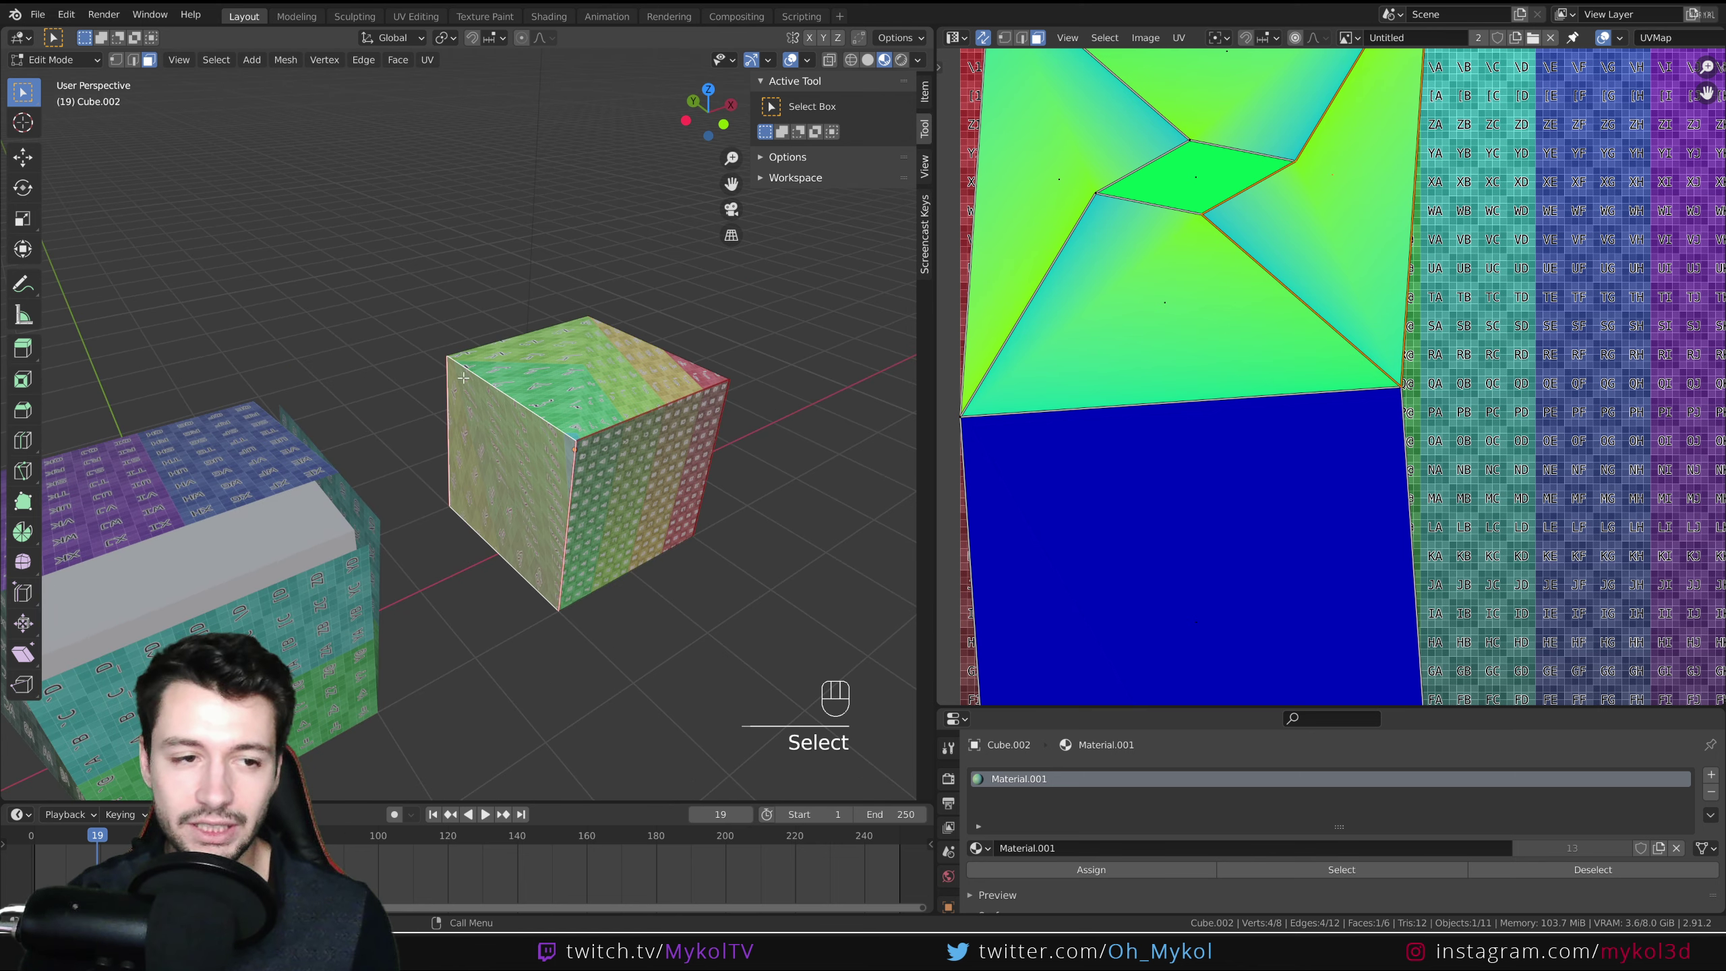
# In edge select mode, mark the upper edge of the cube's left side face as a seam.
pyautogui.click(134, 61)
pyautogui.click(518, 401)
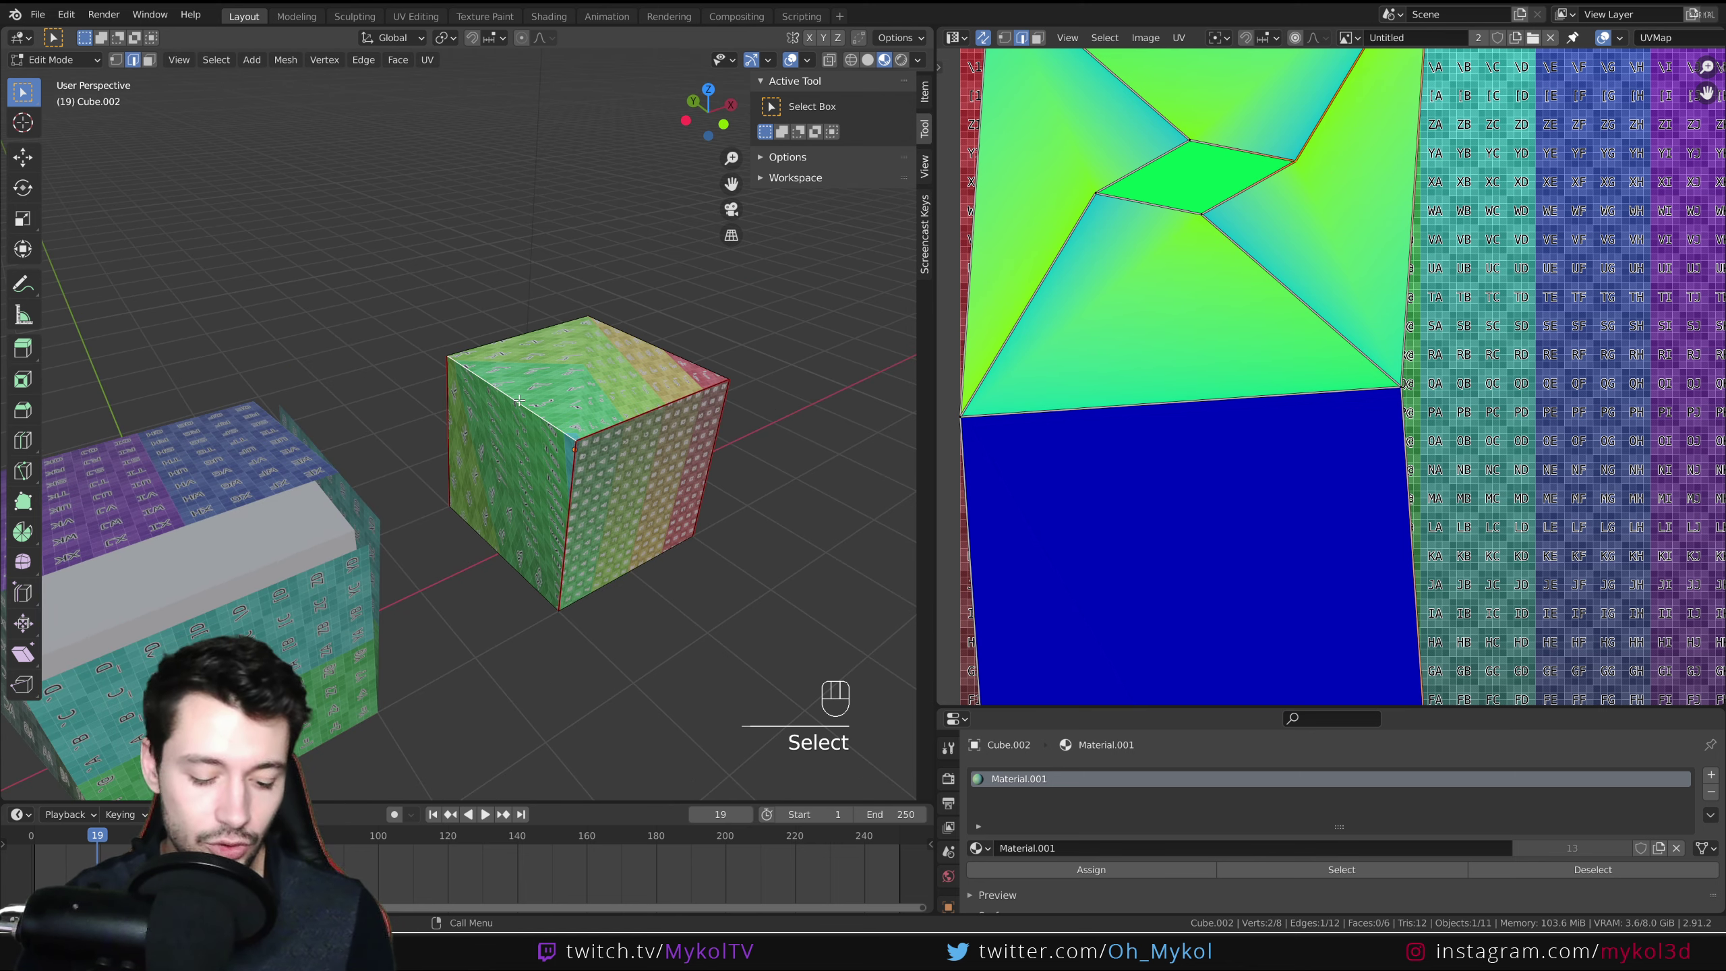
pyautogui.hotkey('ctrl', 'e')
pyautogui.click(519, 400)
# Unwrap the entire cube again with the second top seam and inspect the texture on its faces.
pyautogui.press('a')
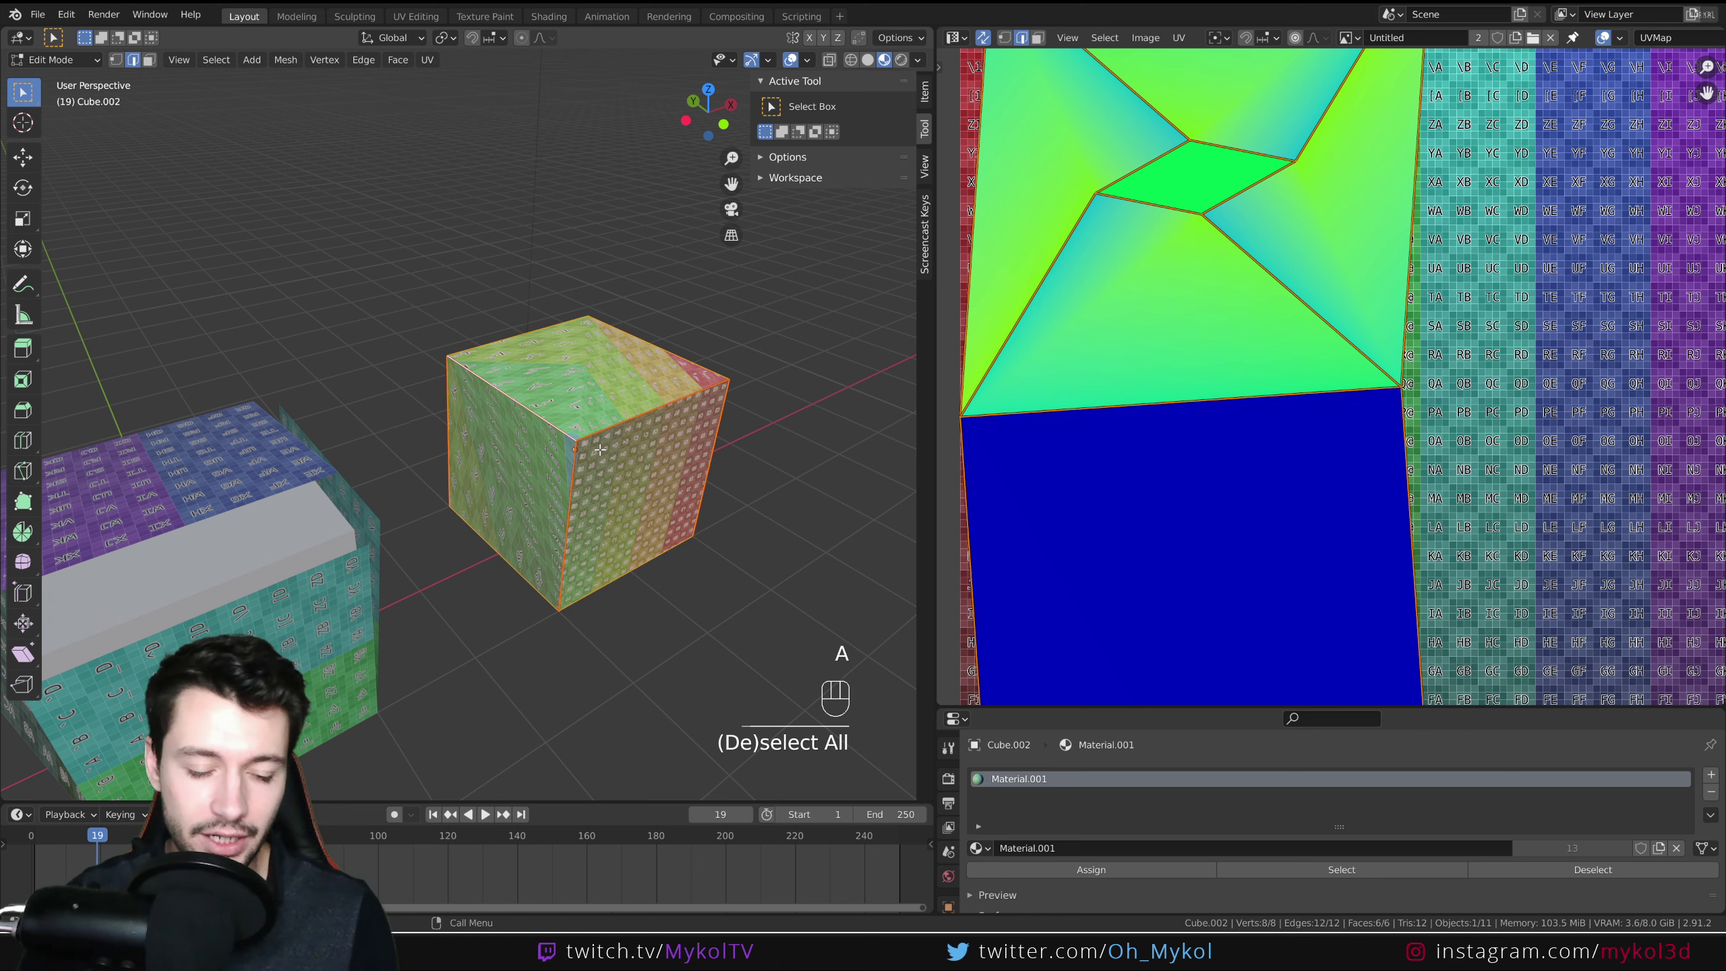
pyautogui.press('u')
pyautogui.click(602, 451)
pyautogui.scroll(-5, 1084, 389)
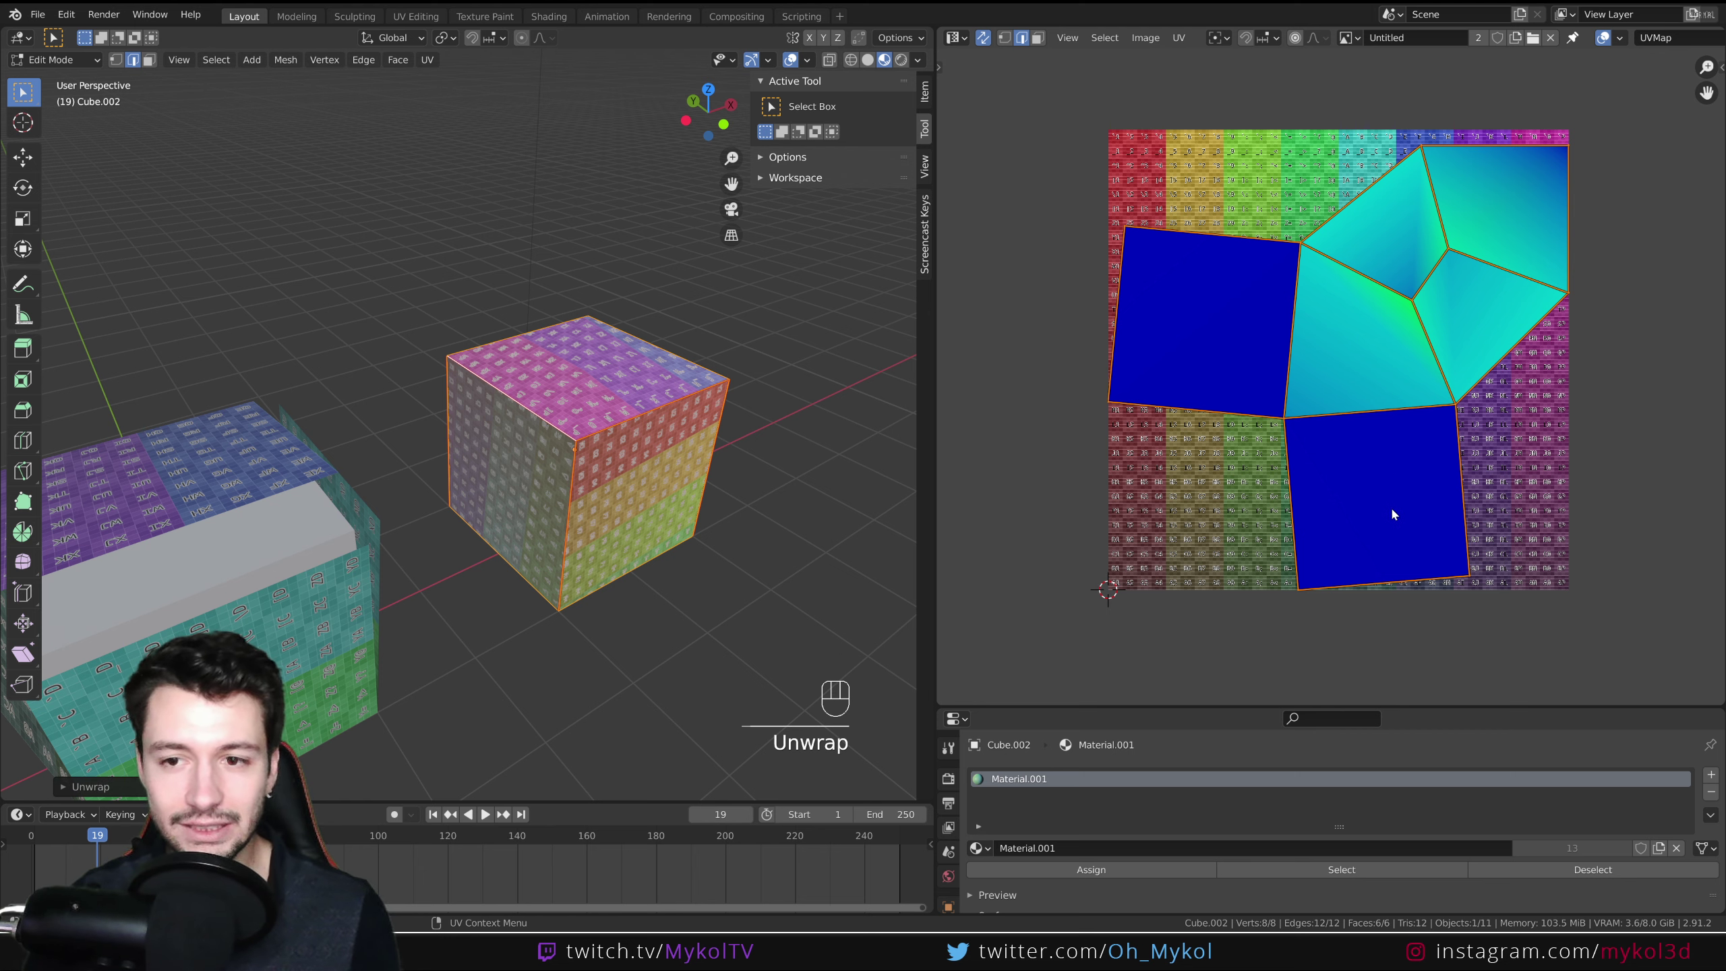
pyautogui.scroll(4, 621, 492)
pyautogui.moveTo(598, 483); pyautogui.dragTo(279, 403, button='middle')
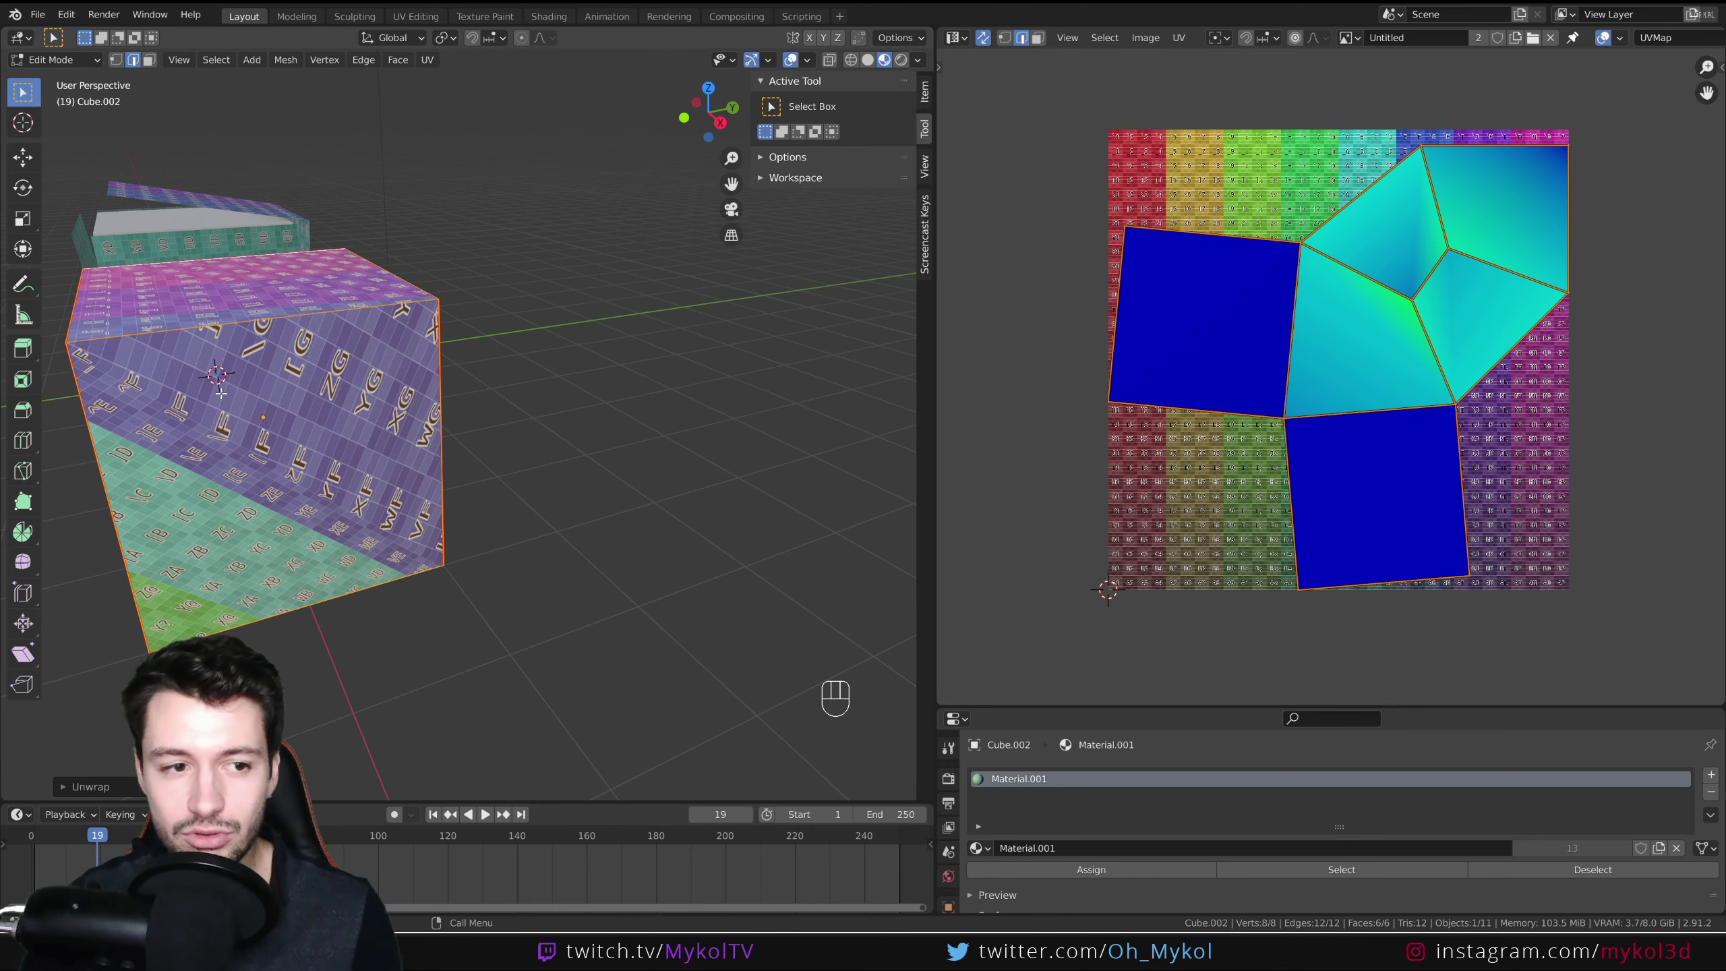
# Mark the upper edge of the cube's right side face as a seam.
pyautogui.moveTo(221, 392); pyautogui.dragTo(250, 446, button='middle')
pyautogui.moveTo(207, 274); pyautogui.dragTo(360, 423, button='middle')
pyautogui.click(364, 442)
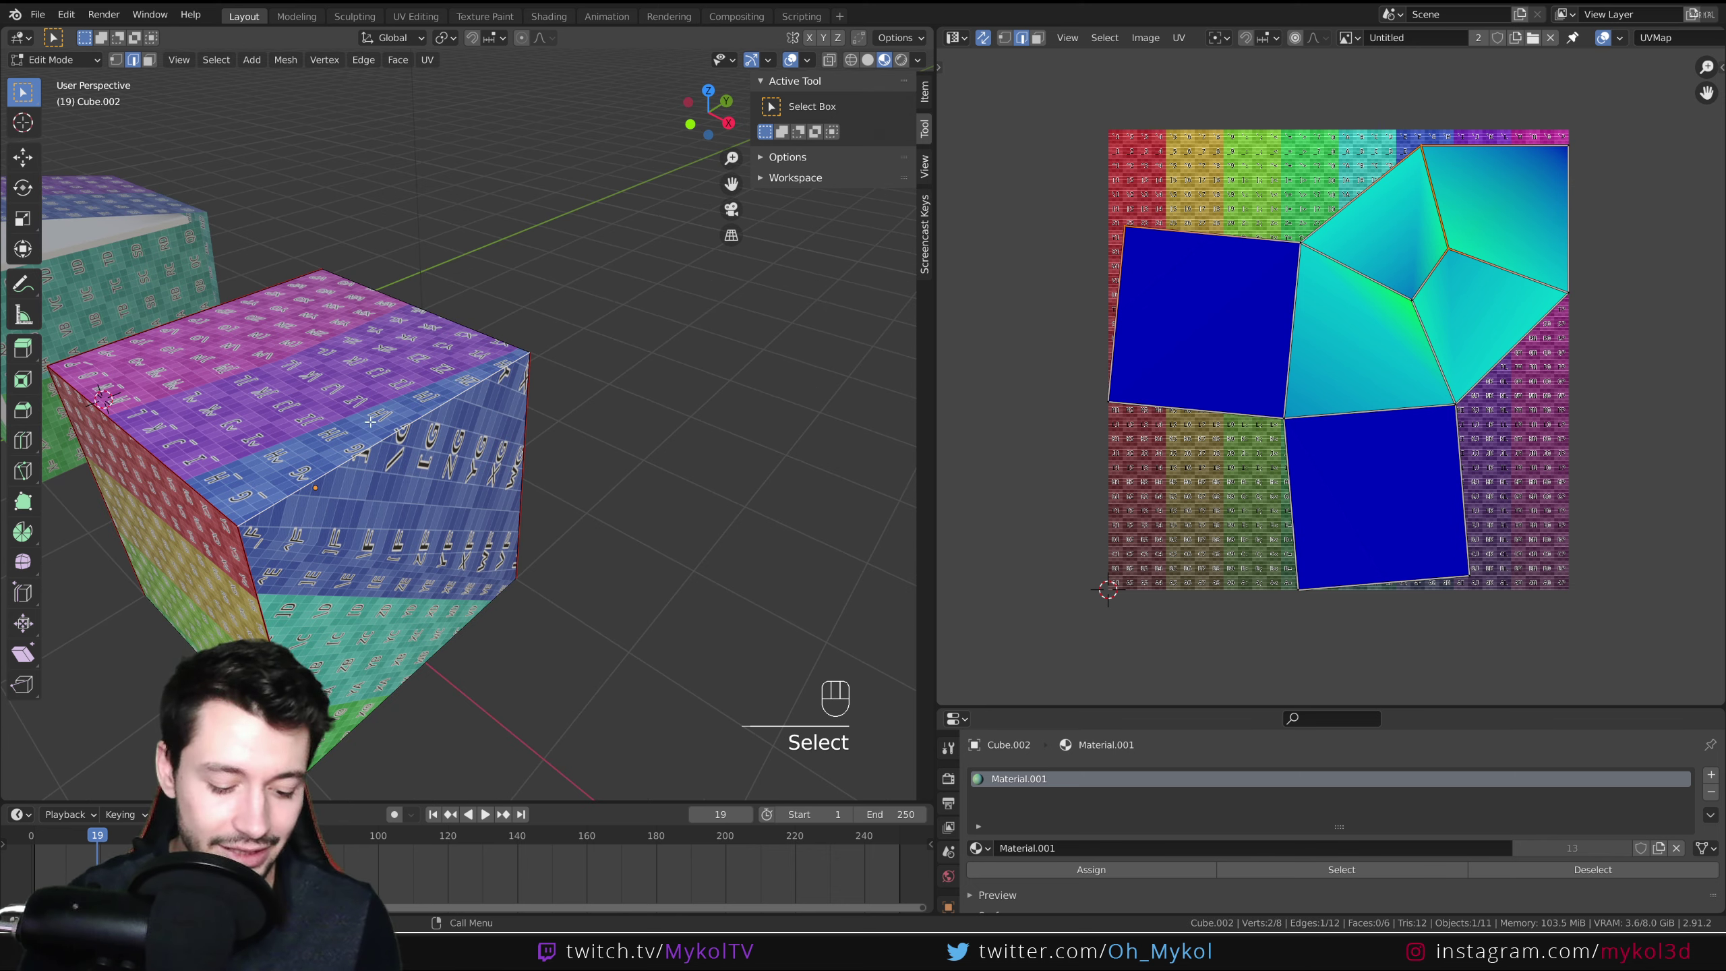
pyautogui.hotkey('ctrl', 'e')
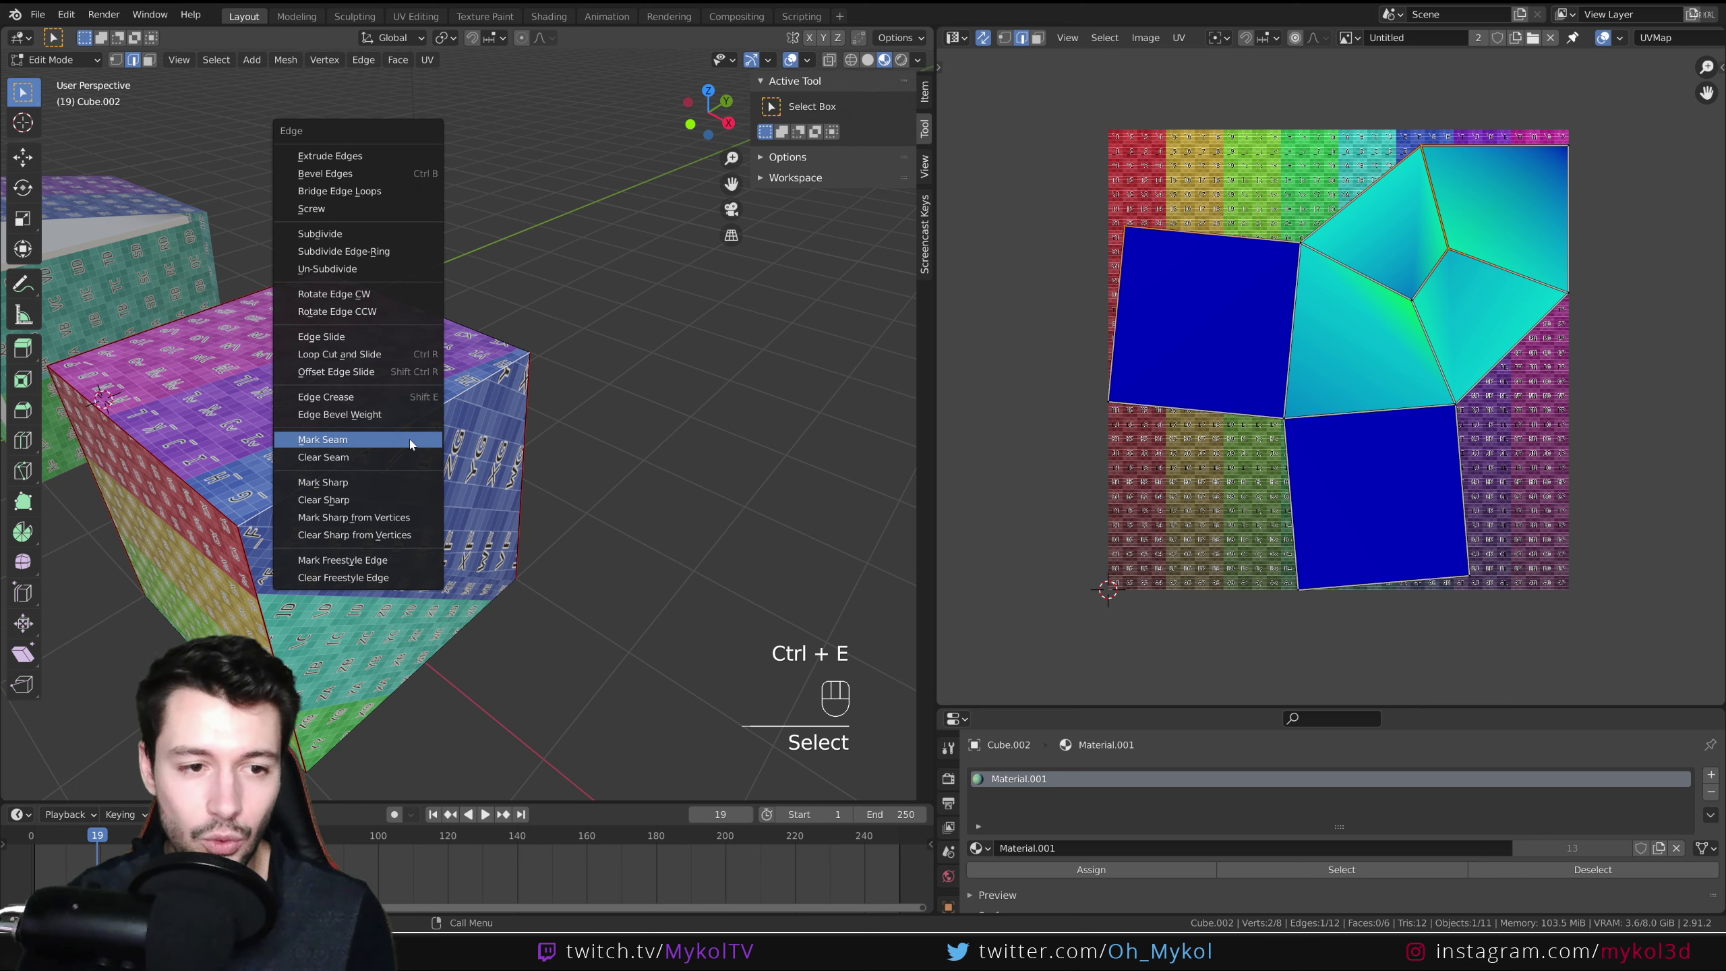
pyautogui.click(409, 436)
# Unwrap the entire cube with three upper edges marked as seams and check the texture on its faces.
pyautogui.press('a')
pyautogui.press('u')
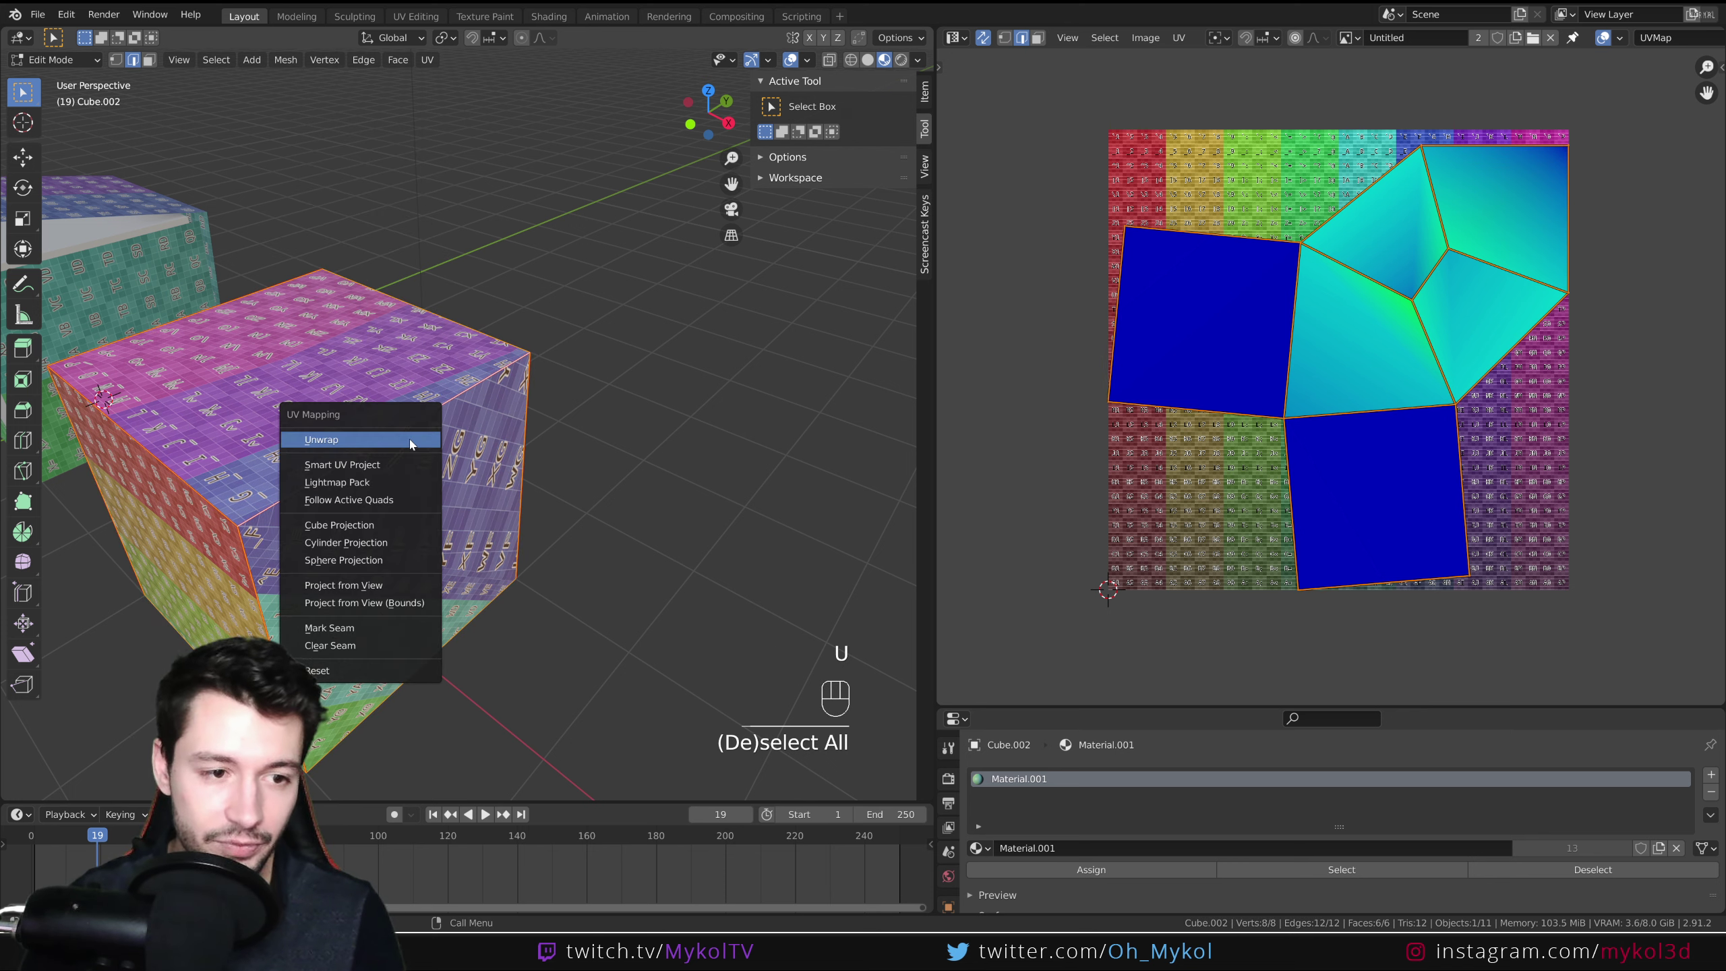
pyautogui.click(409, 438)
pyautogui.scroll(-3, 409, 438)
pyautogui.moveTo(409, 439); pyautogui.dragTo(450, 511, button='middle')
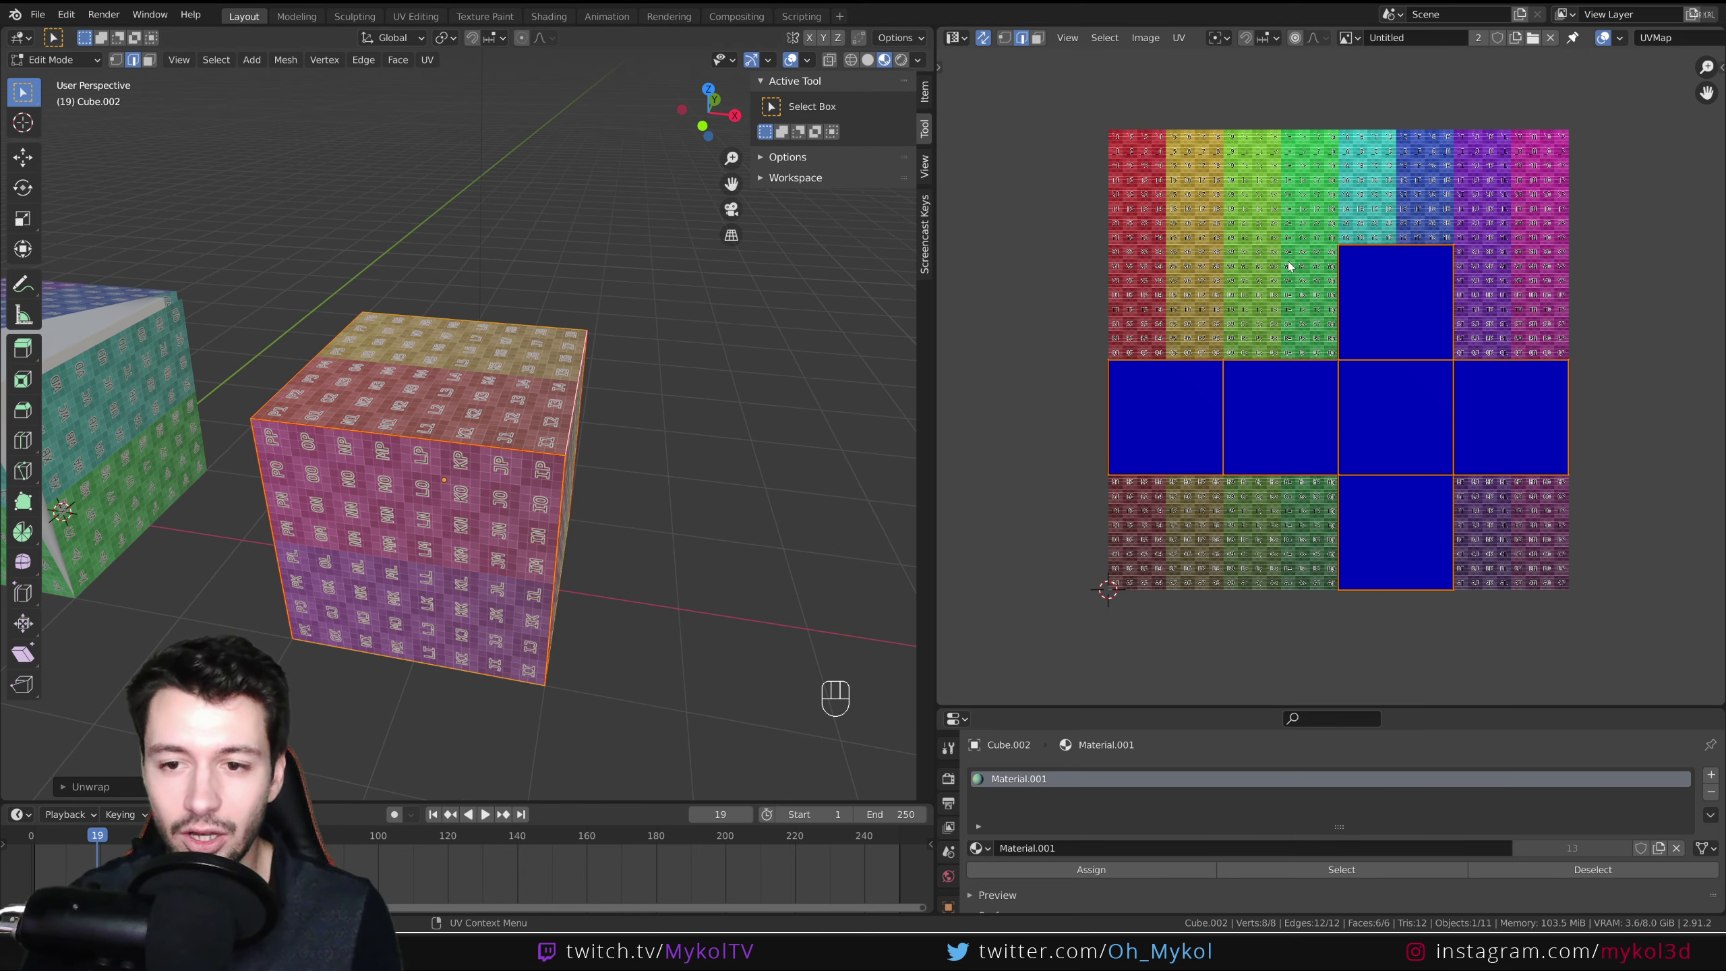
pyautogui.moveTo(367, 408); pyautogui.dragTo(377, 371, button='middle')
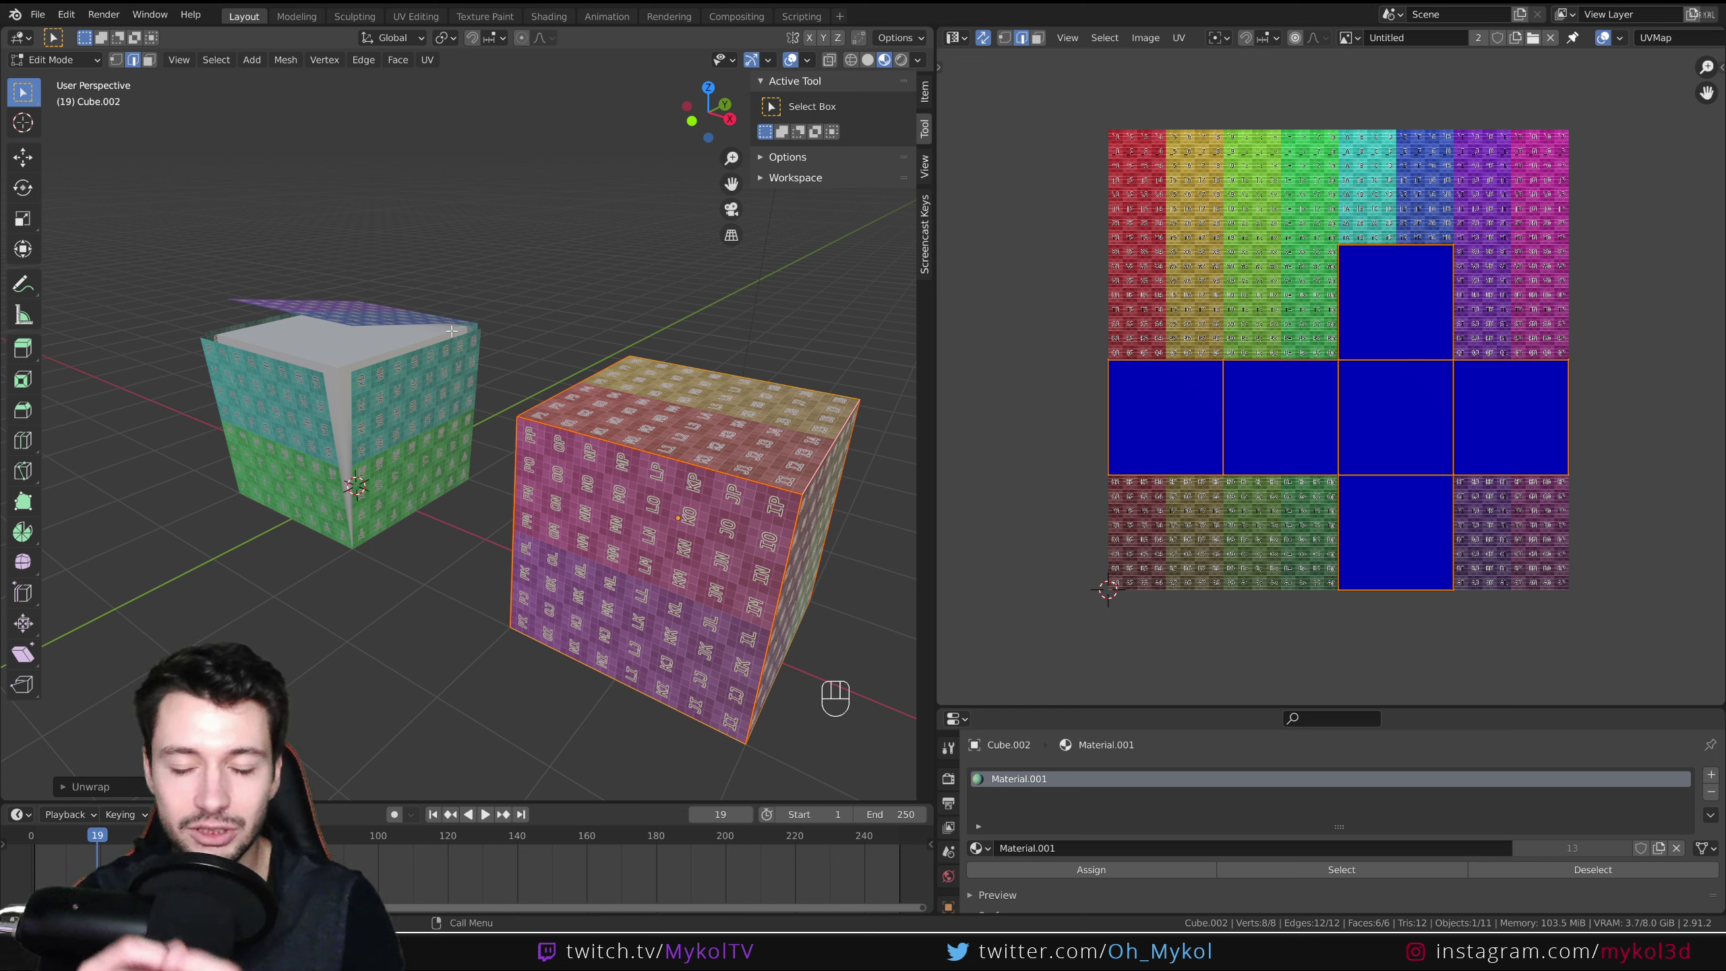
# Scrub the unfolding cube's animation to frame 9, compare its open edges with Cube.002's top seams, and play it on to frame 22.
pyautogui.click(341, 378)
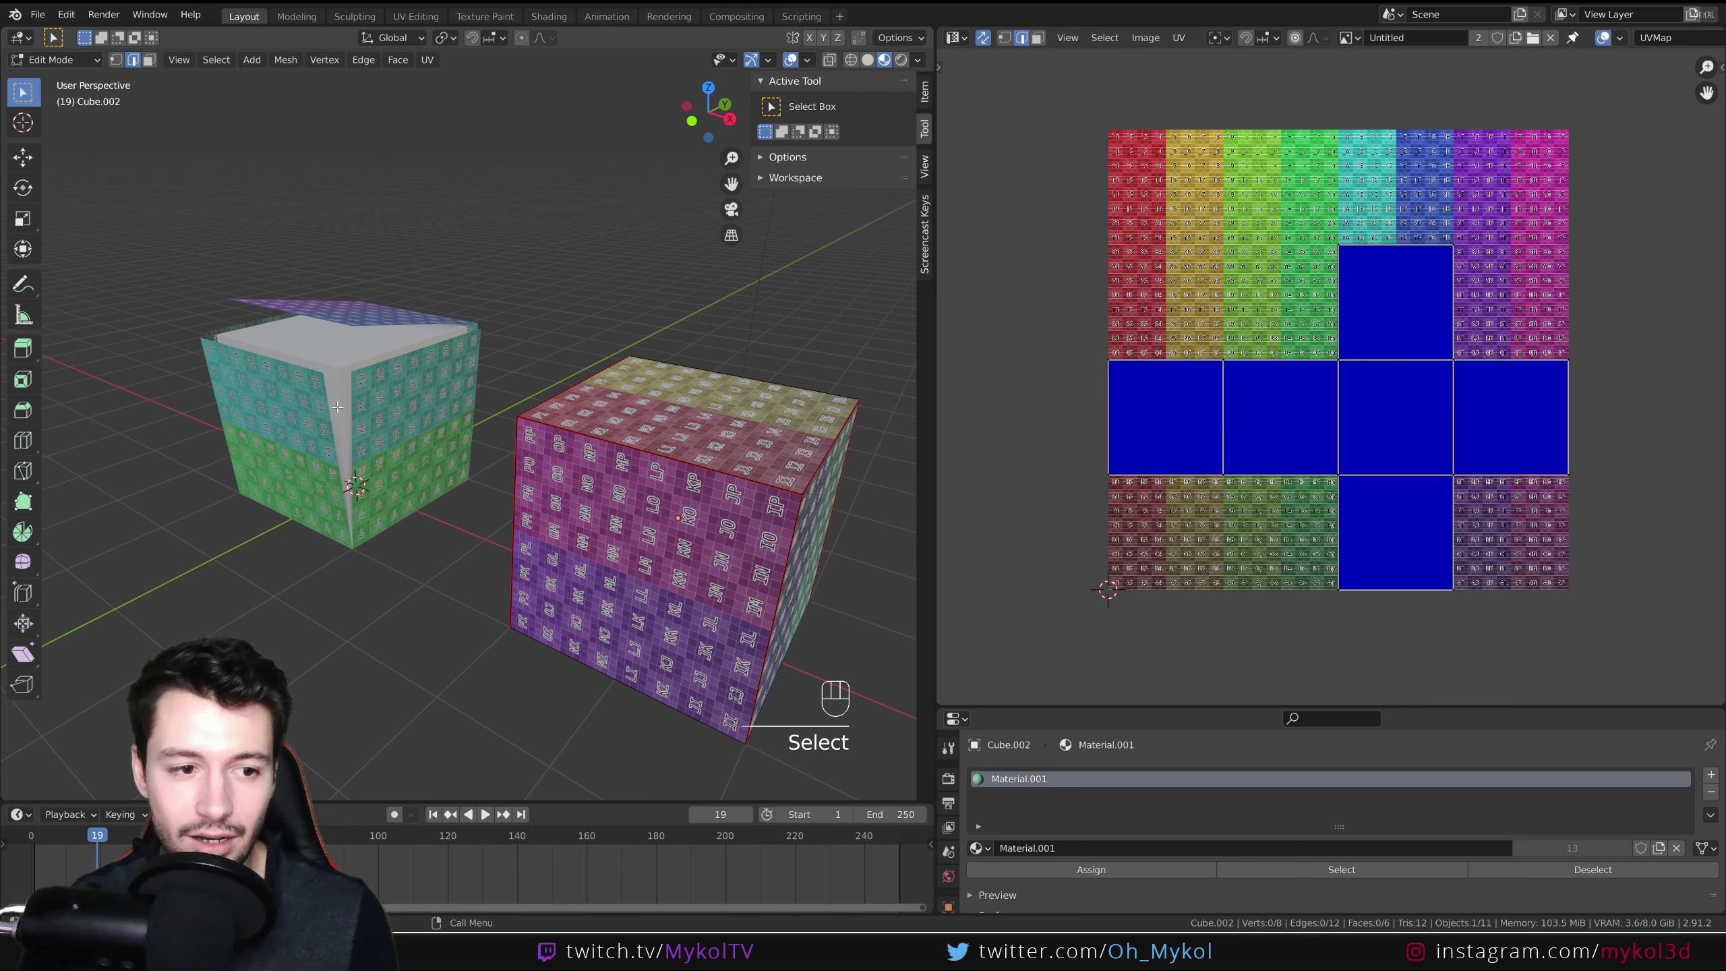
pyautogui.moveTo(97, 838); pyautogui.dragTo(63, 838)
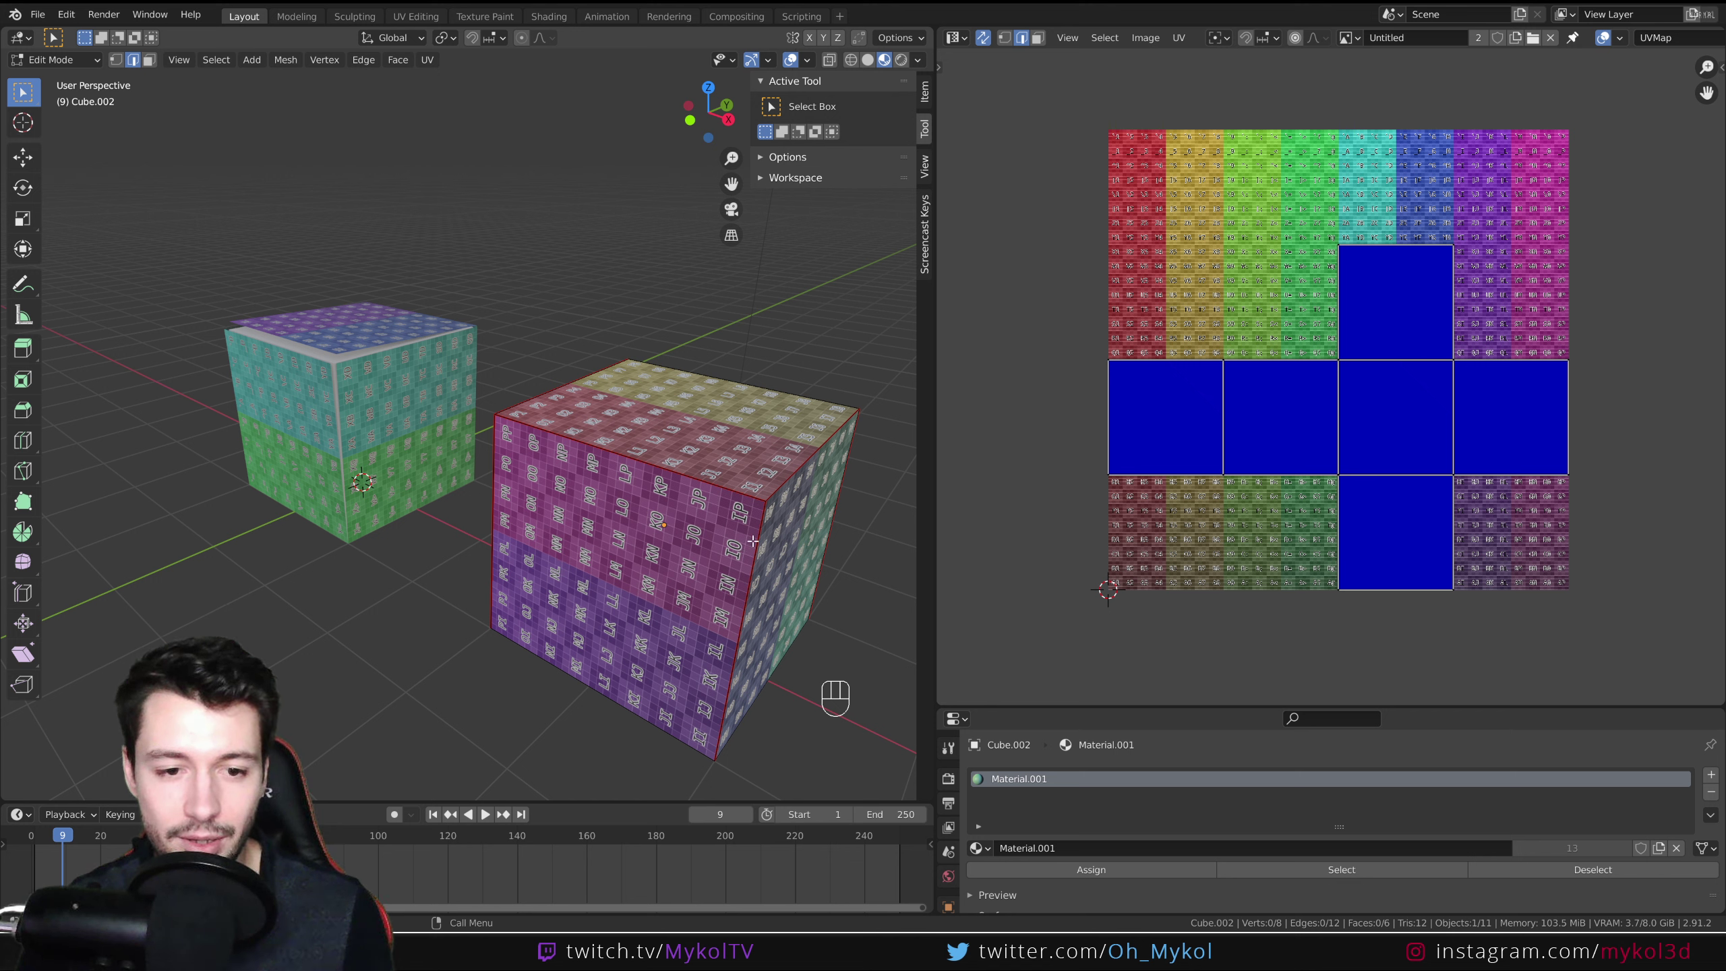
pyautogui.click(569, 433)
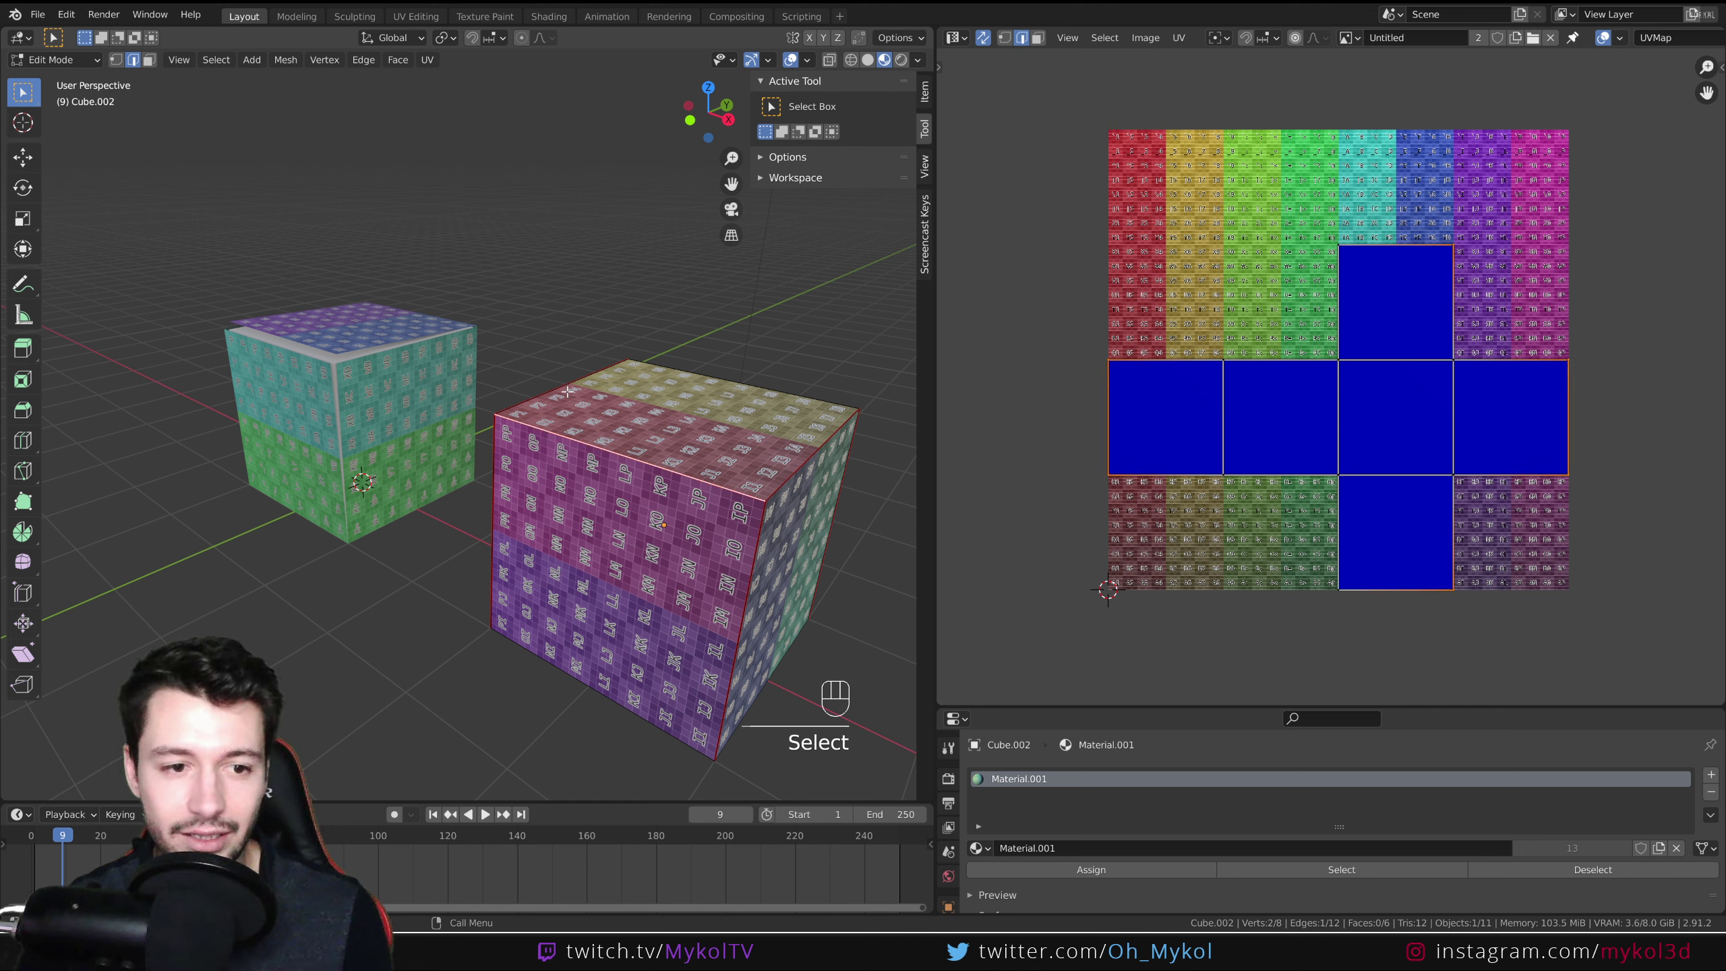
pyautogui.click(684, 497)
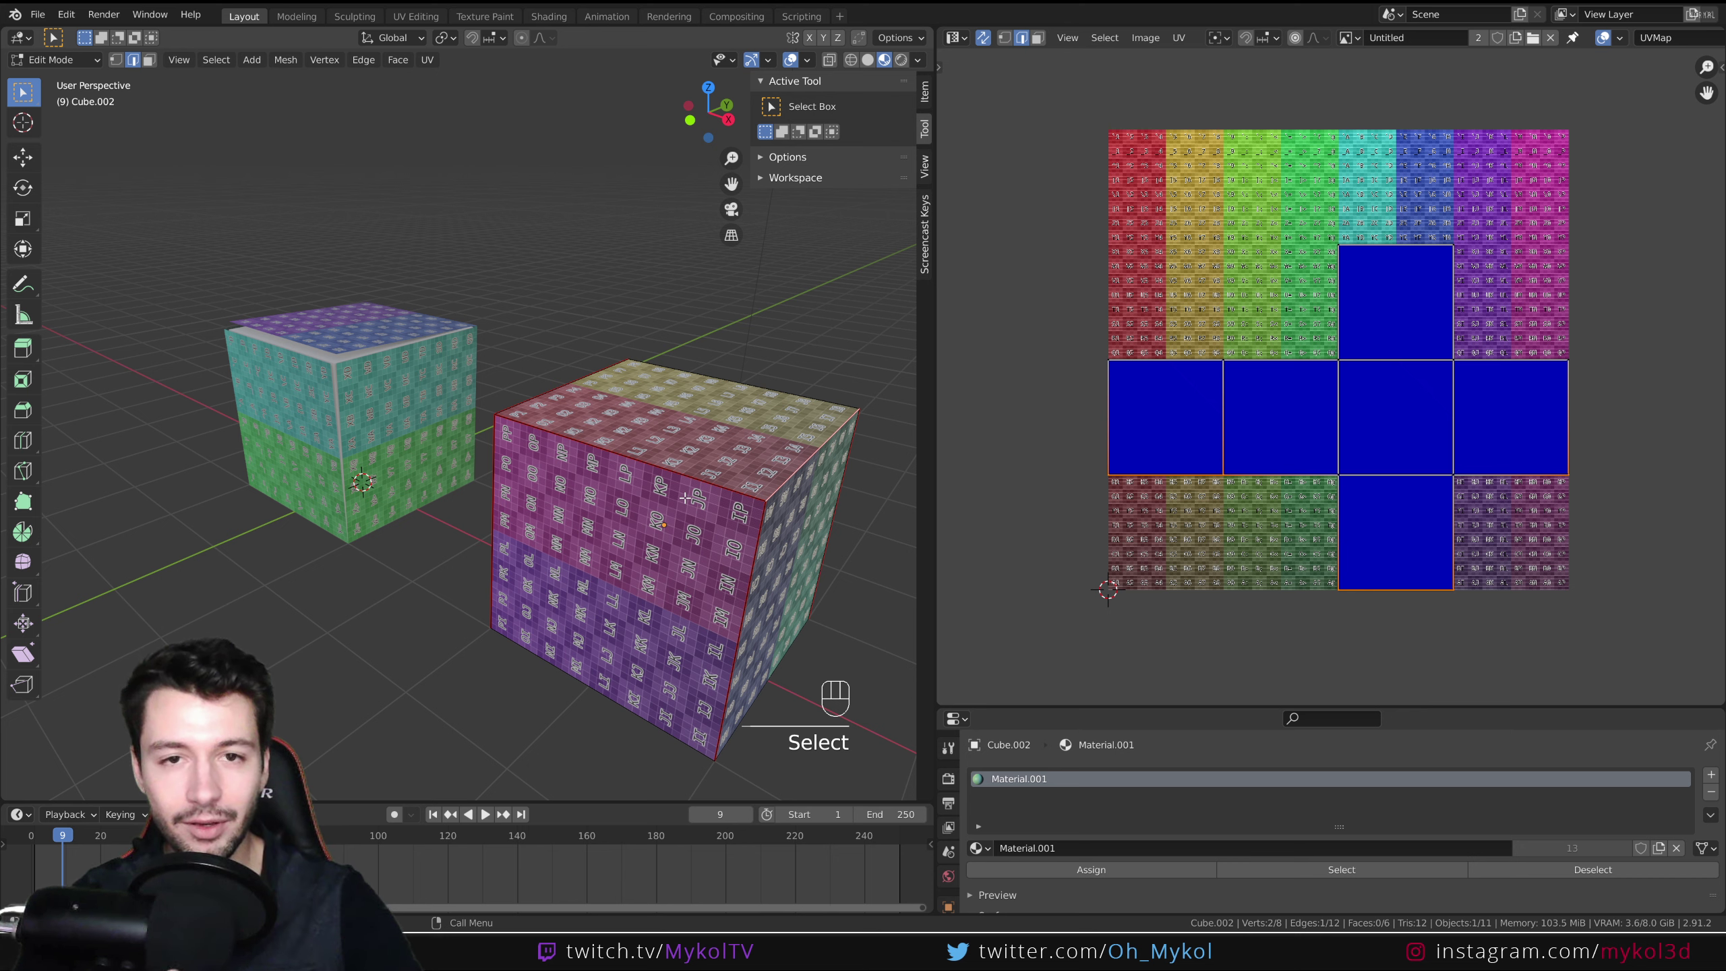
pyautogui.press('space')
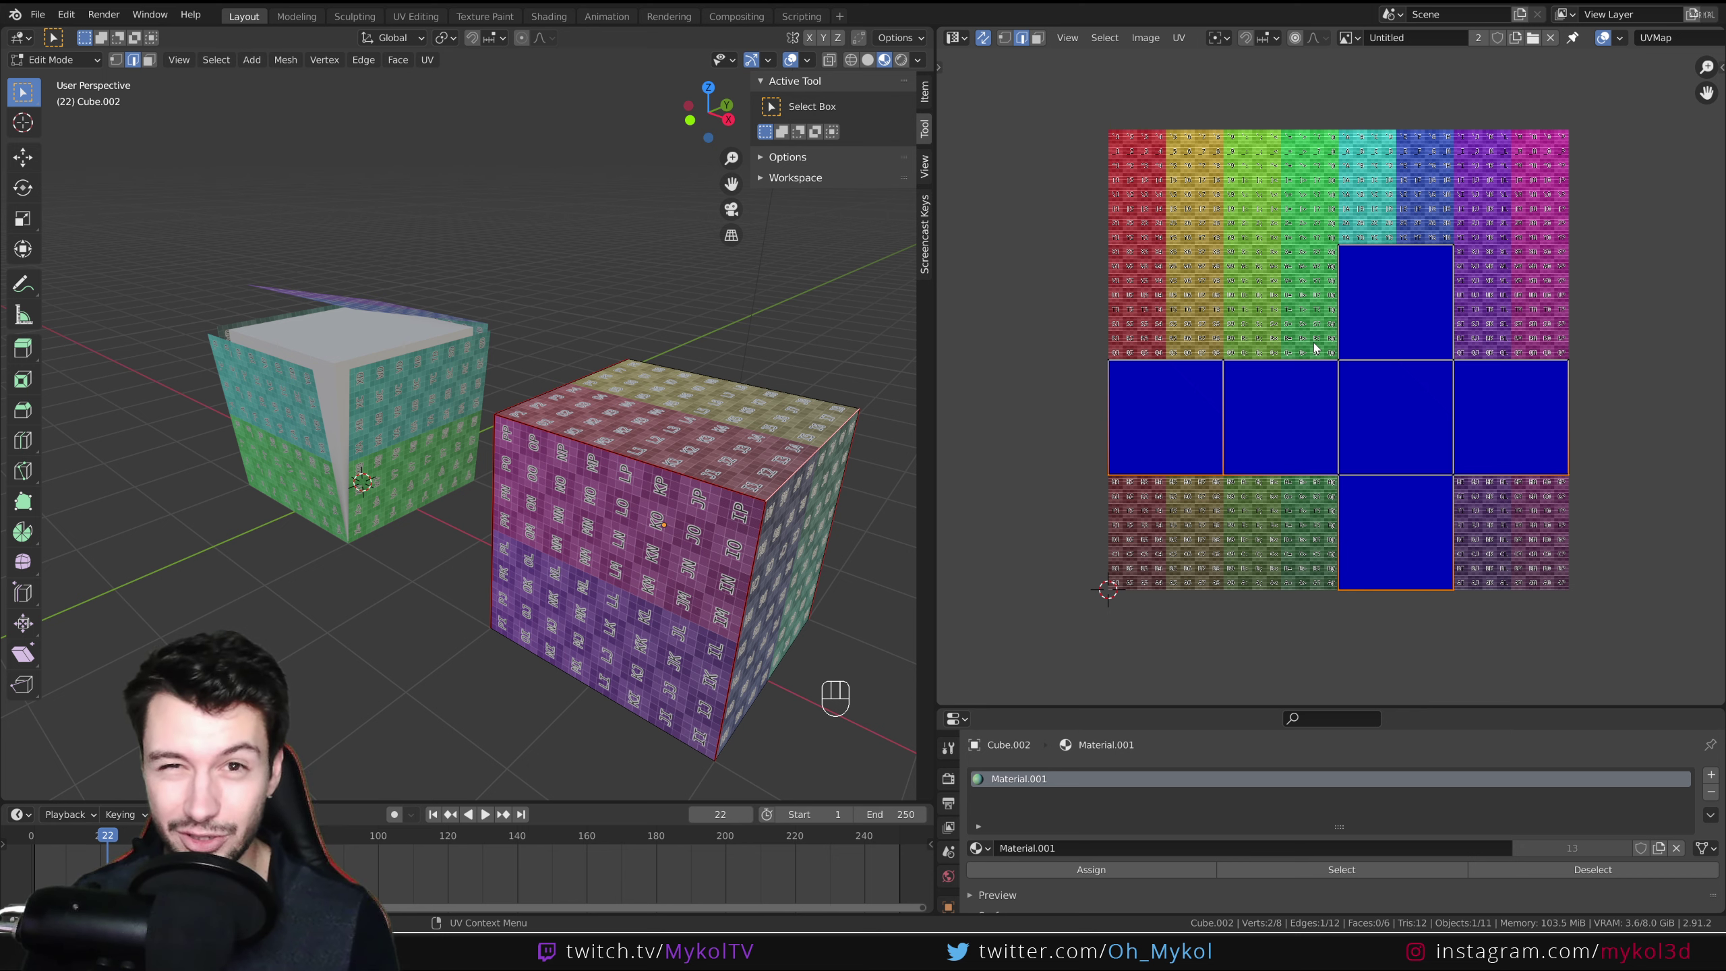
# Switch to vertex selection and try moving the UV layout's outer lower-left corner vertex, then compare the matching corners around the layout.
pyautogui.moveTo(883, 503); pyautogui.dragTo(699, 544, button='middle')
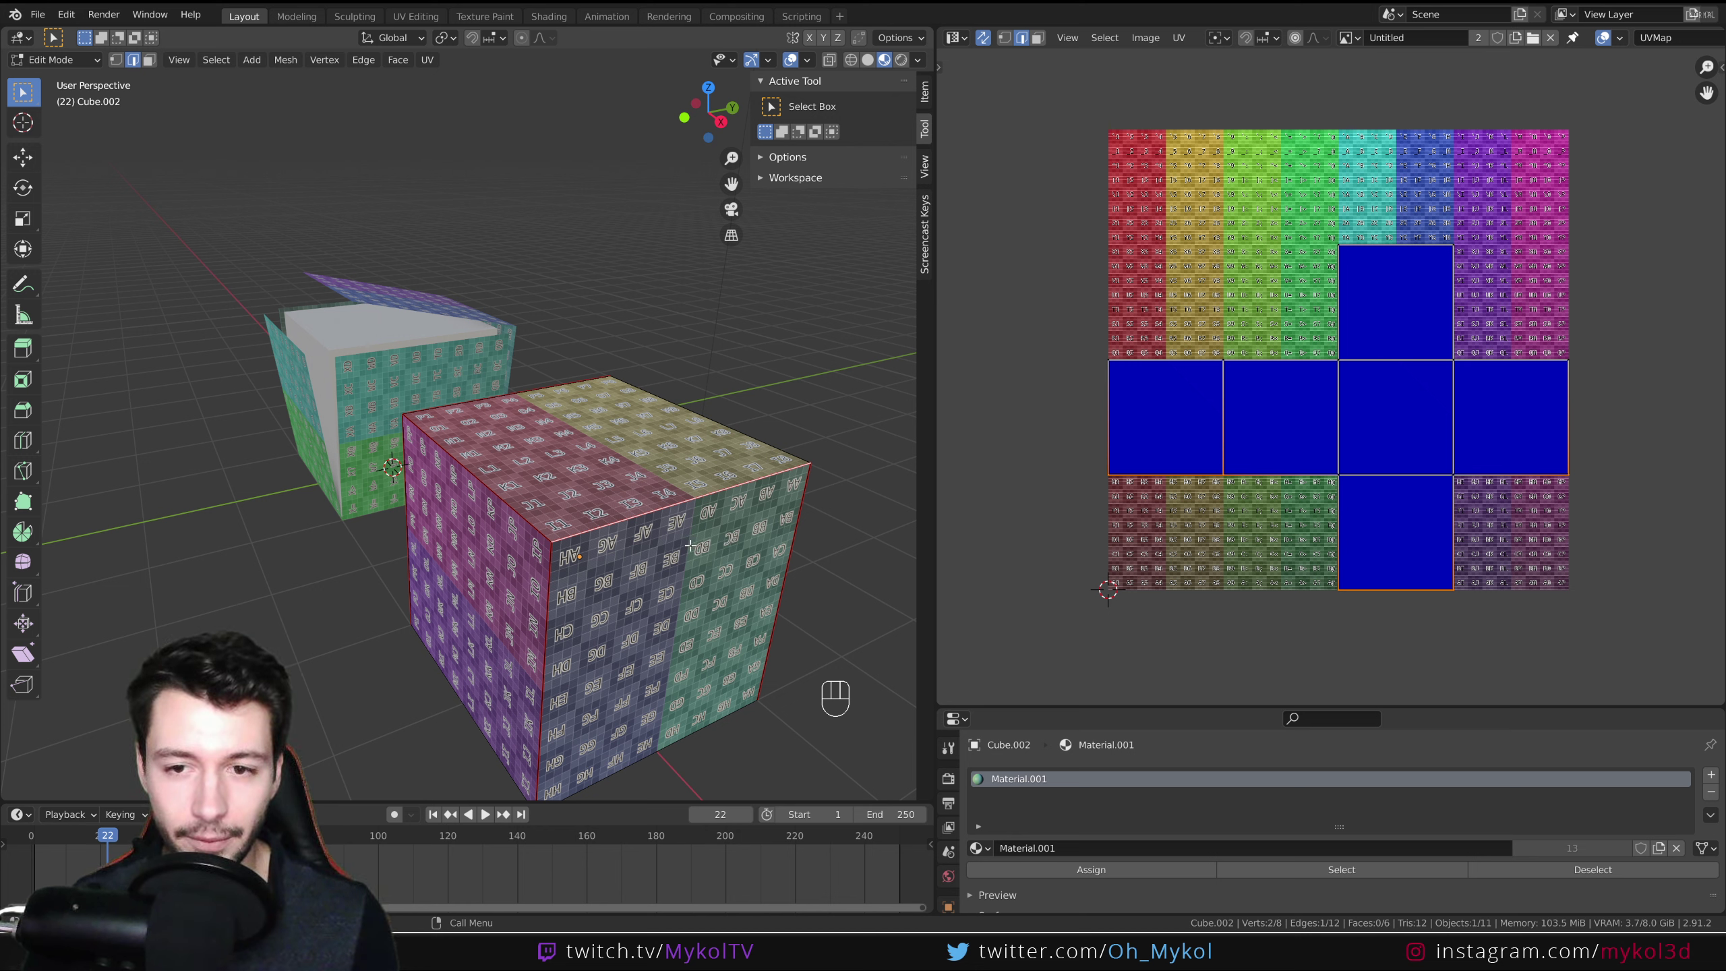
pyautogui.click(118, 61)
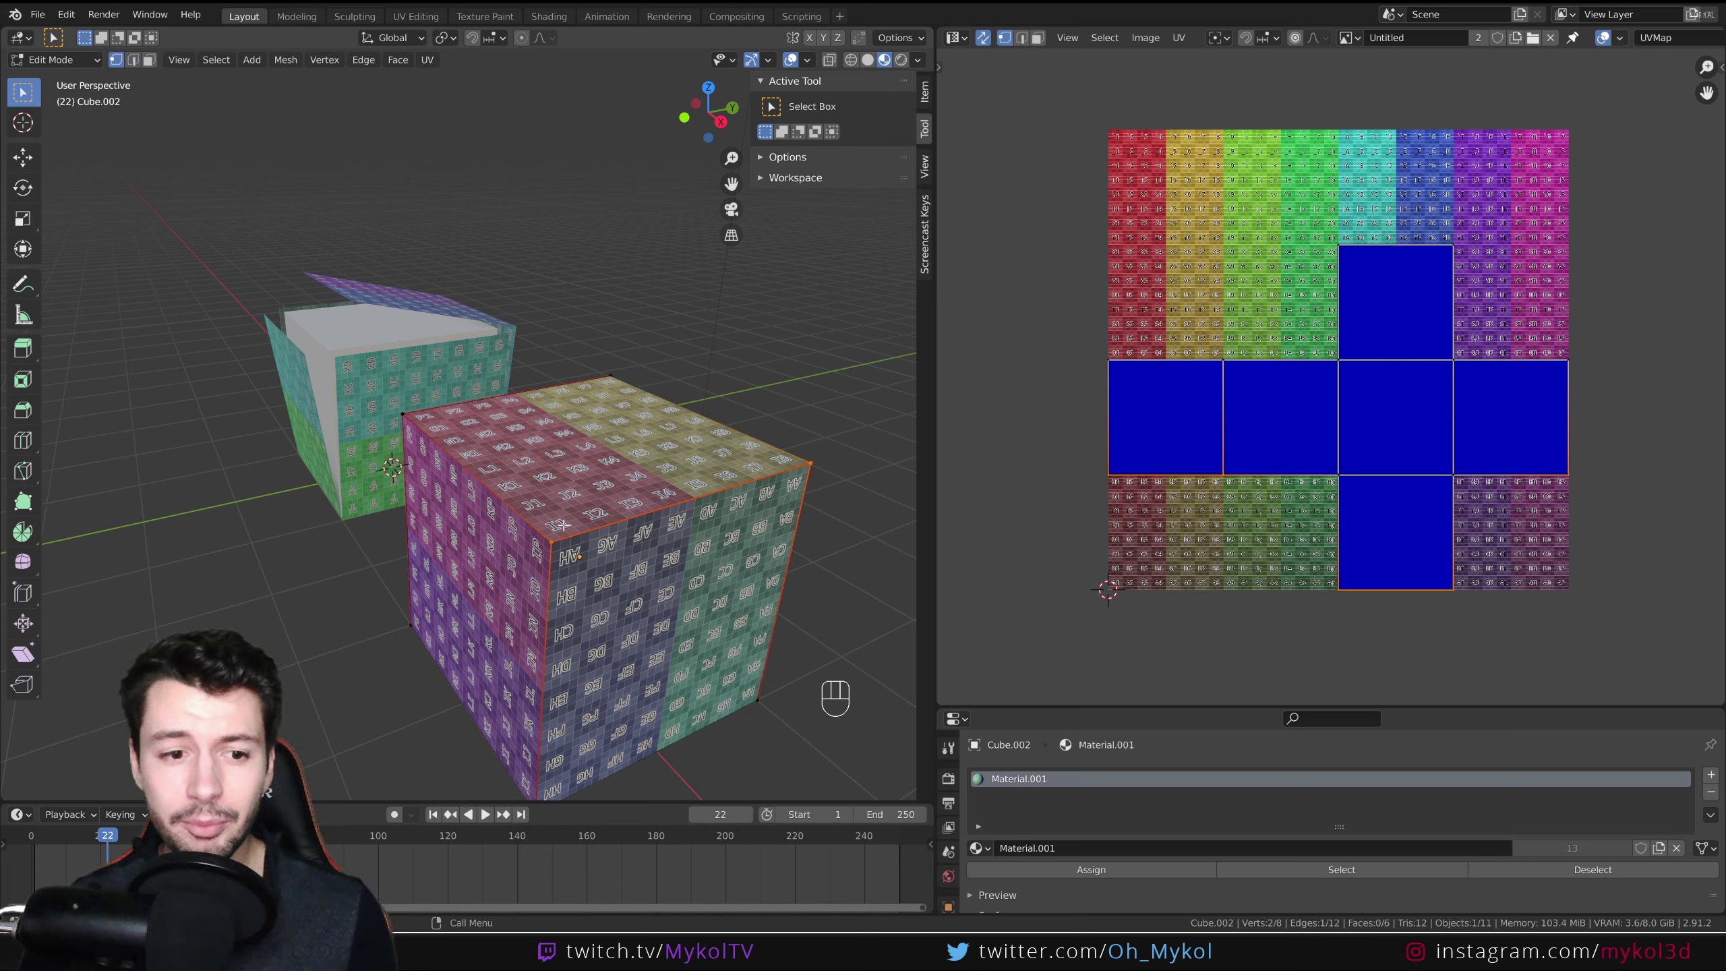
pyautogui.click(1355, 369)
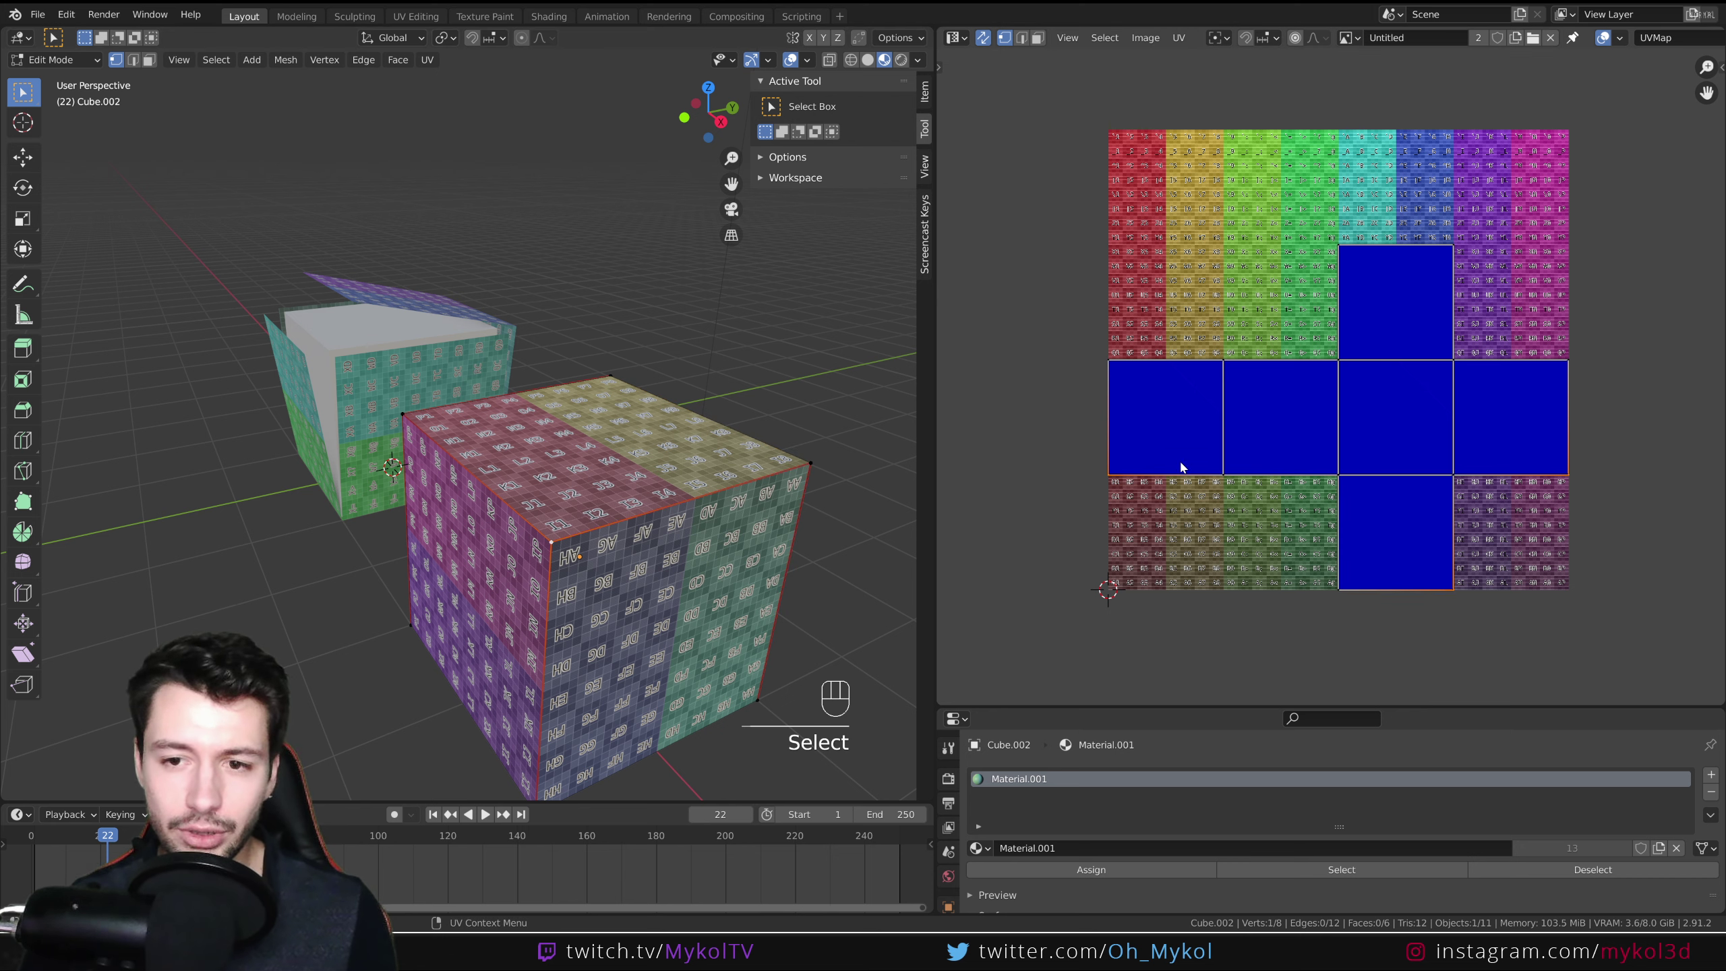
pyautogui.scroll(1, 1045, 509)
pyautogui.moveTo(1036, 489); pyautogui.dragTo(1080, 535)
pyautogui.press('g')
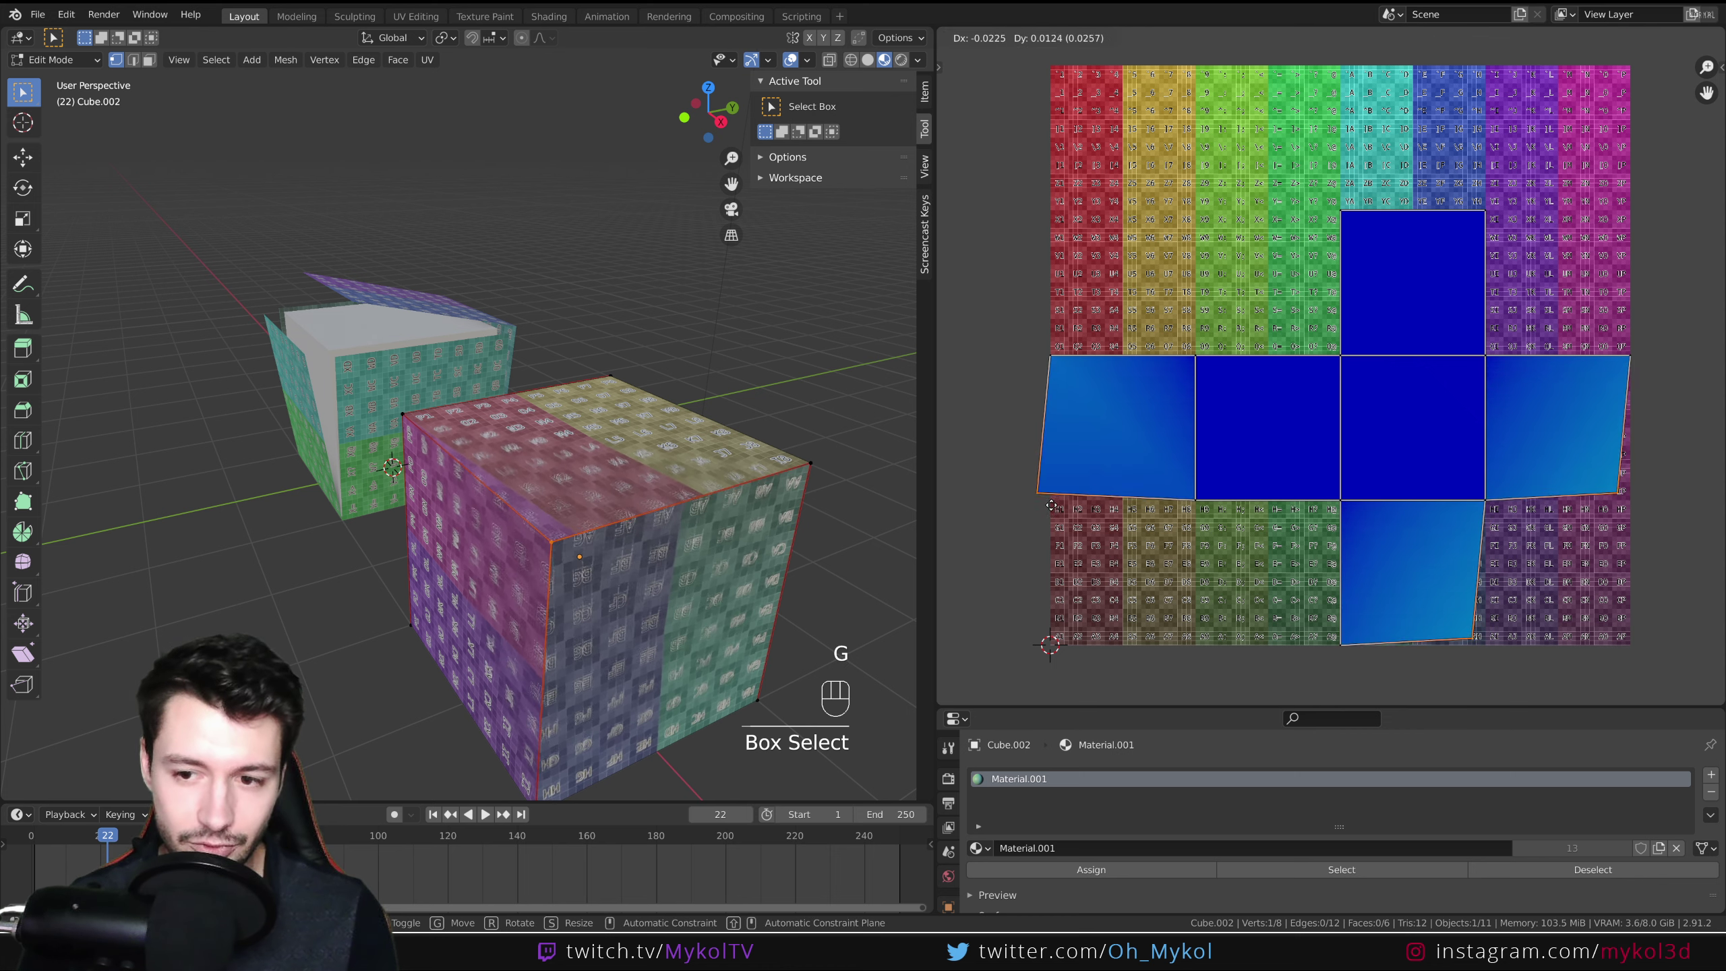
pyautogui.rightClick(1053, 492)
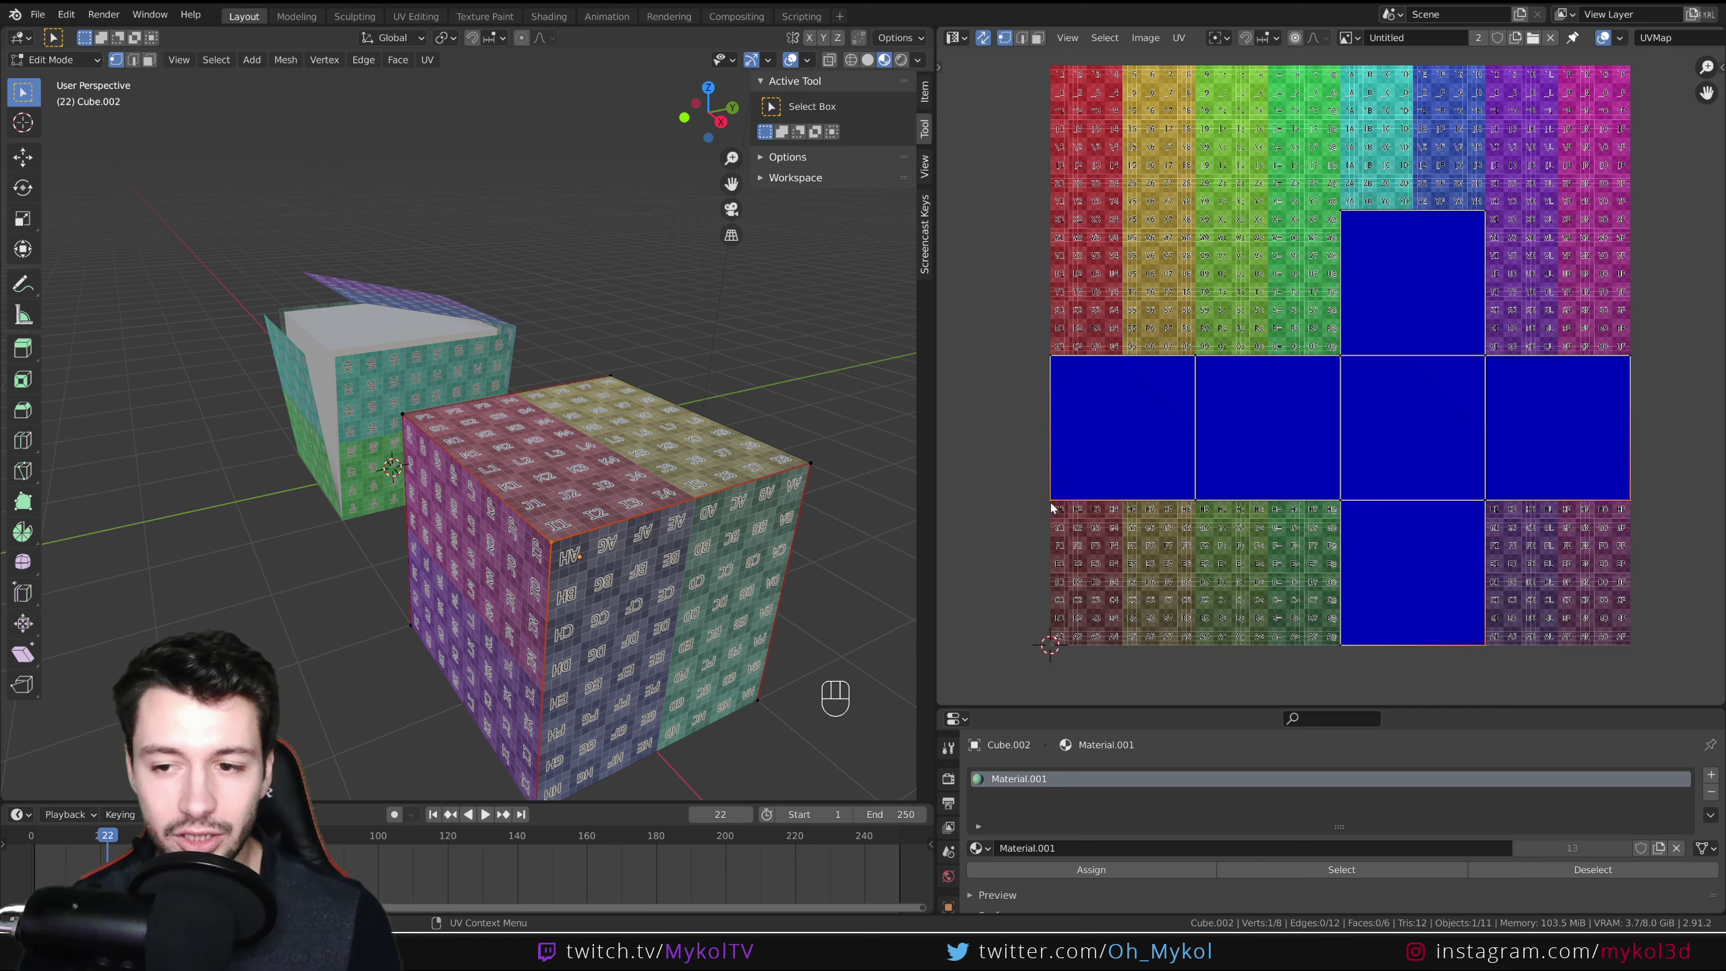
pyautogui.scroll(3, 1276, 513)
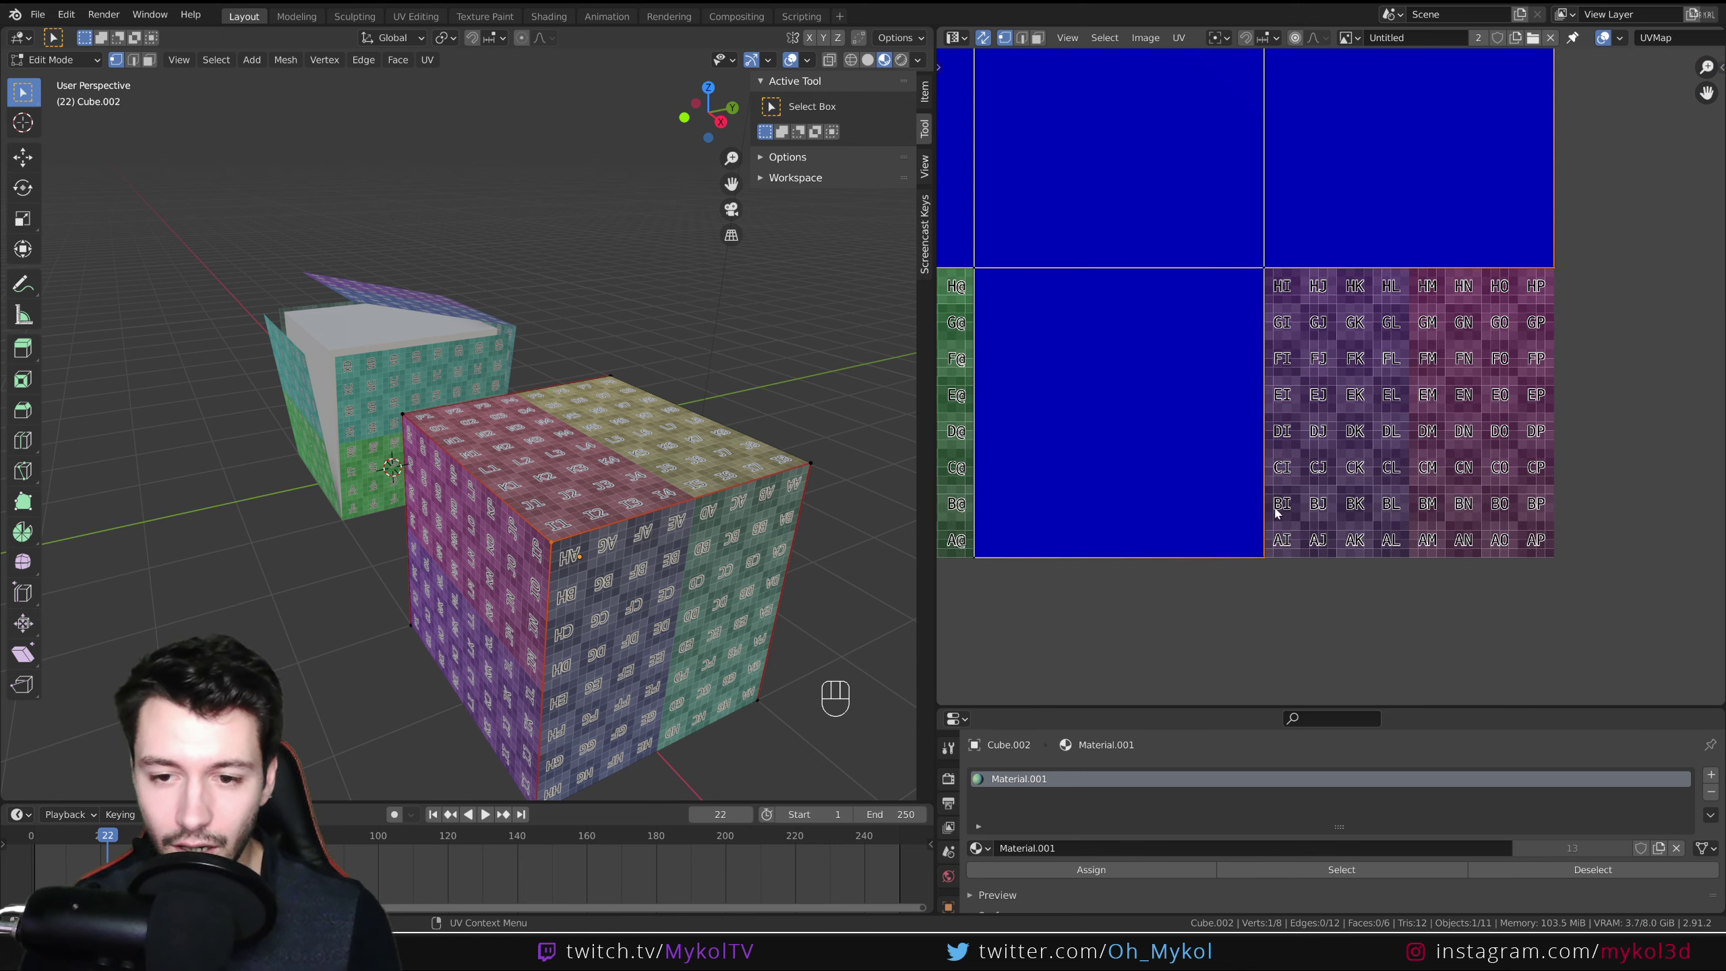
pyautogui.moveTo(1492, 286); pyautogui.dragTo(1590, 315, button='middle')
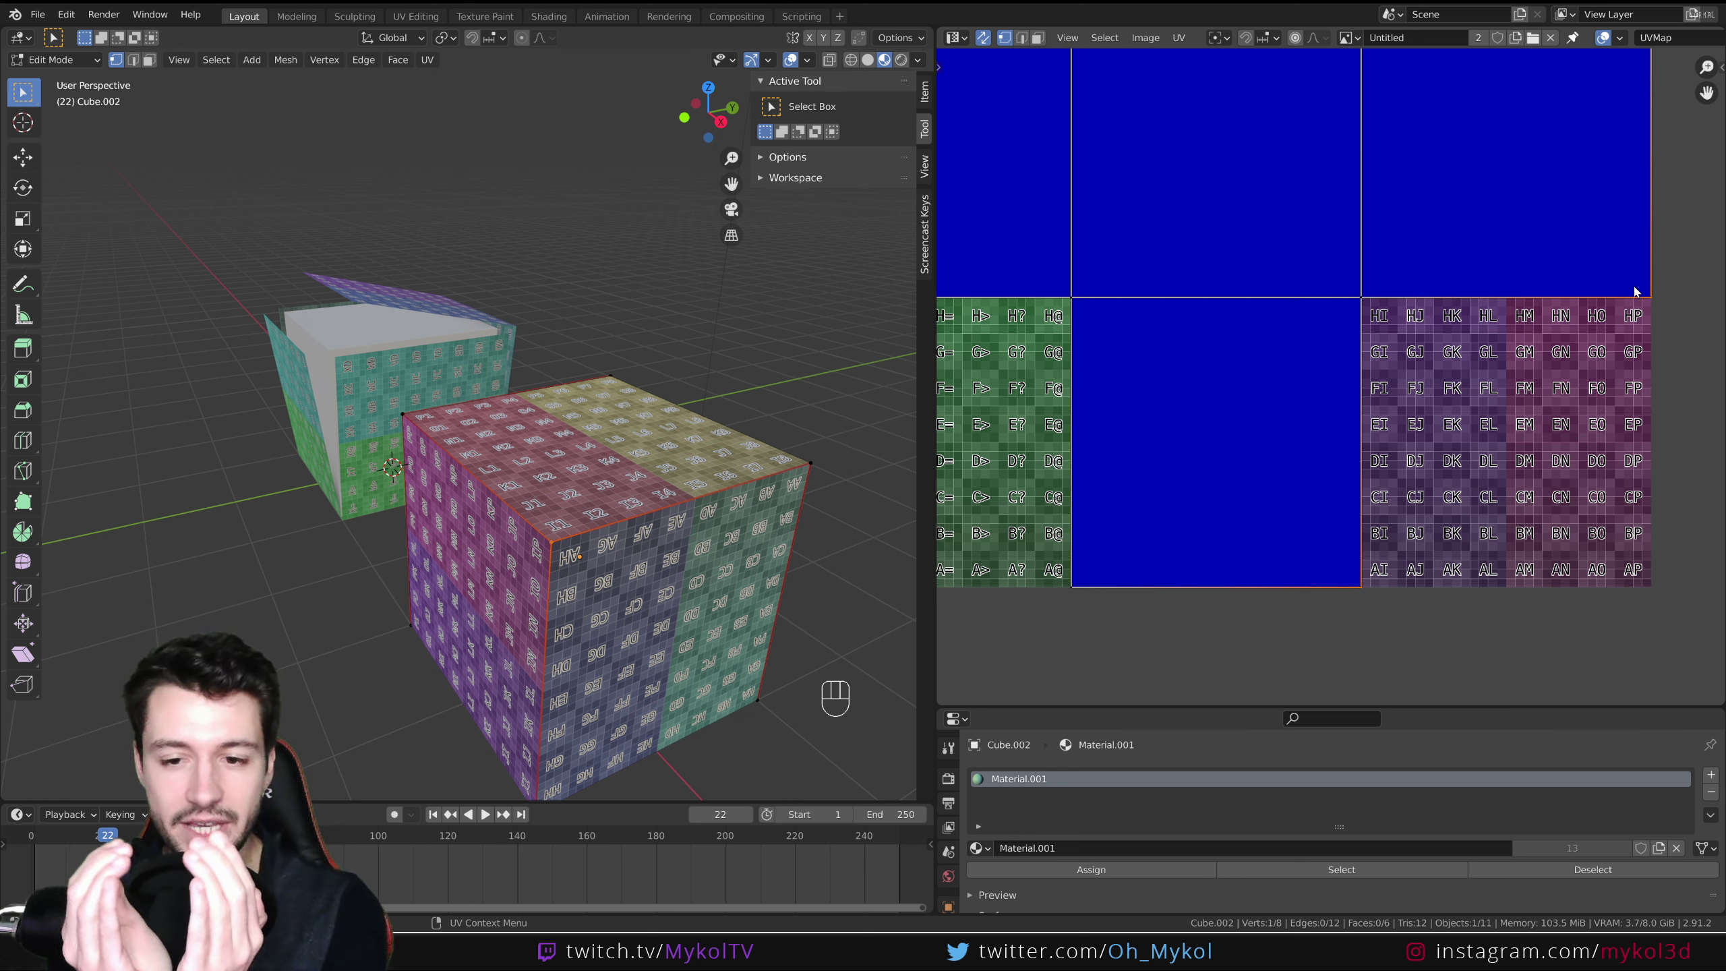
# Return to Object Mode and duplicate Cube.002 along the global X axis, placing the copy beyond the original.
pyautogui.moveTo(628, 510); pyautogui.dragTo(518, 520, button='middle')
pyautogui.scroll(-3, 697, 524)
pyautogui.press('Tab')
pyautogui.scroll(-2, 1161, 320)
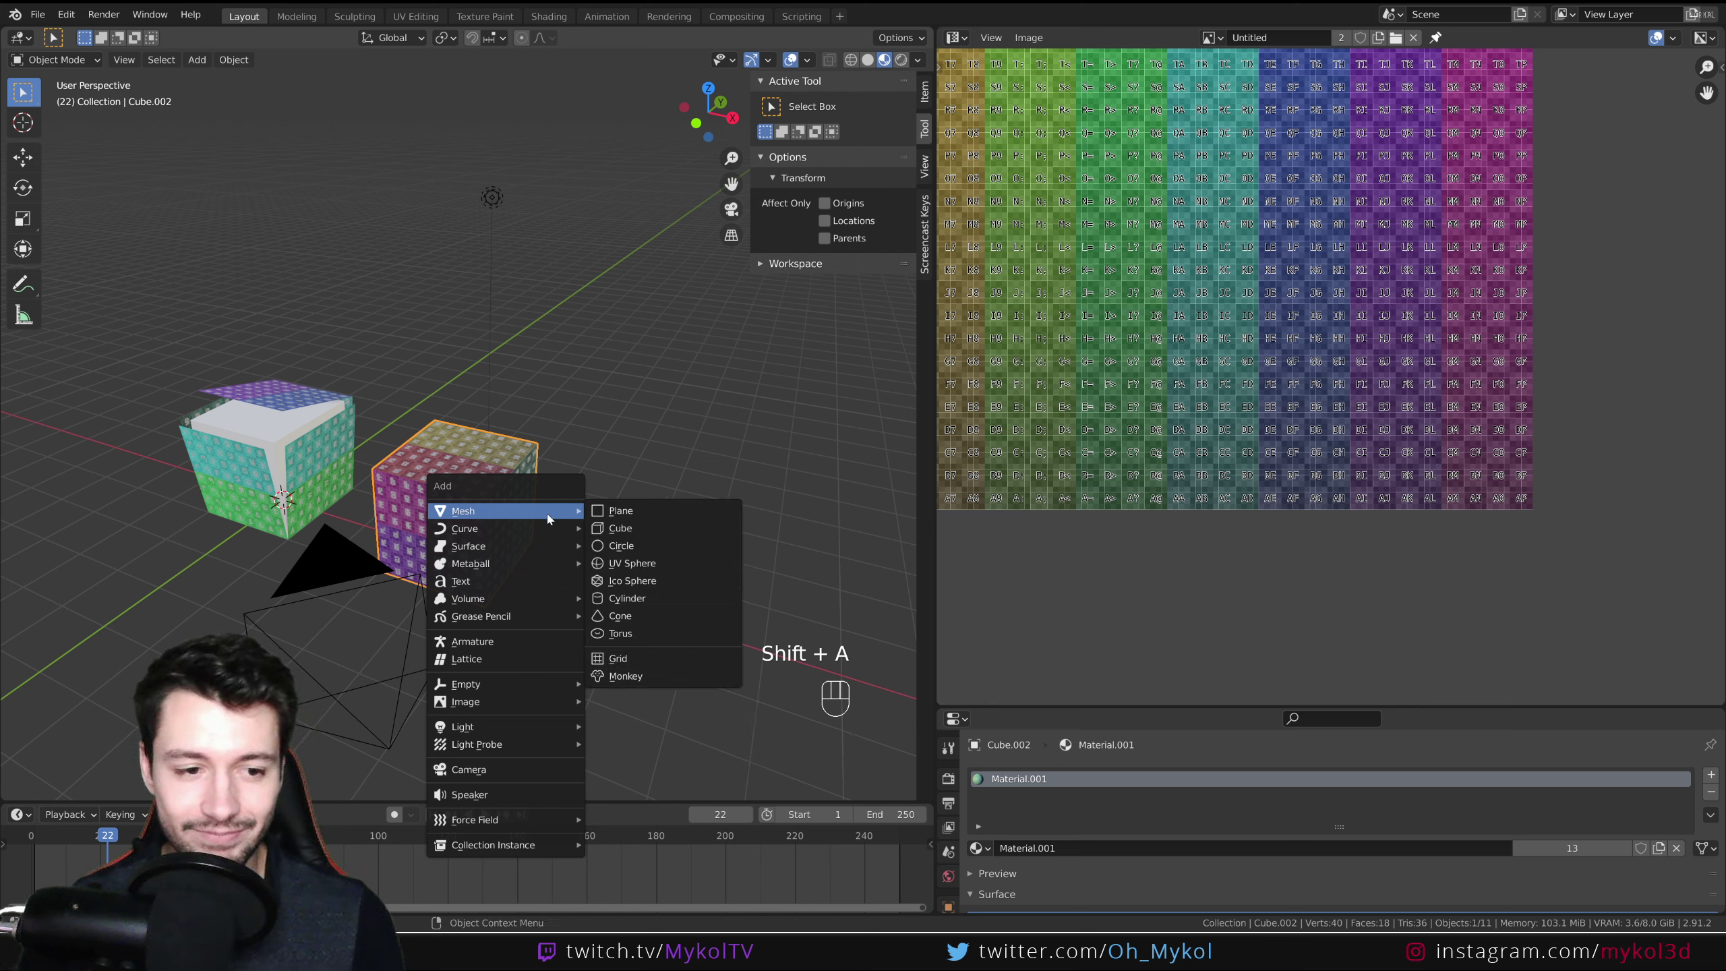
pyautogui.press('Escape')
pyautogui.hotkey('shift', 'd')
pyautogui.press('x')
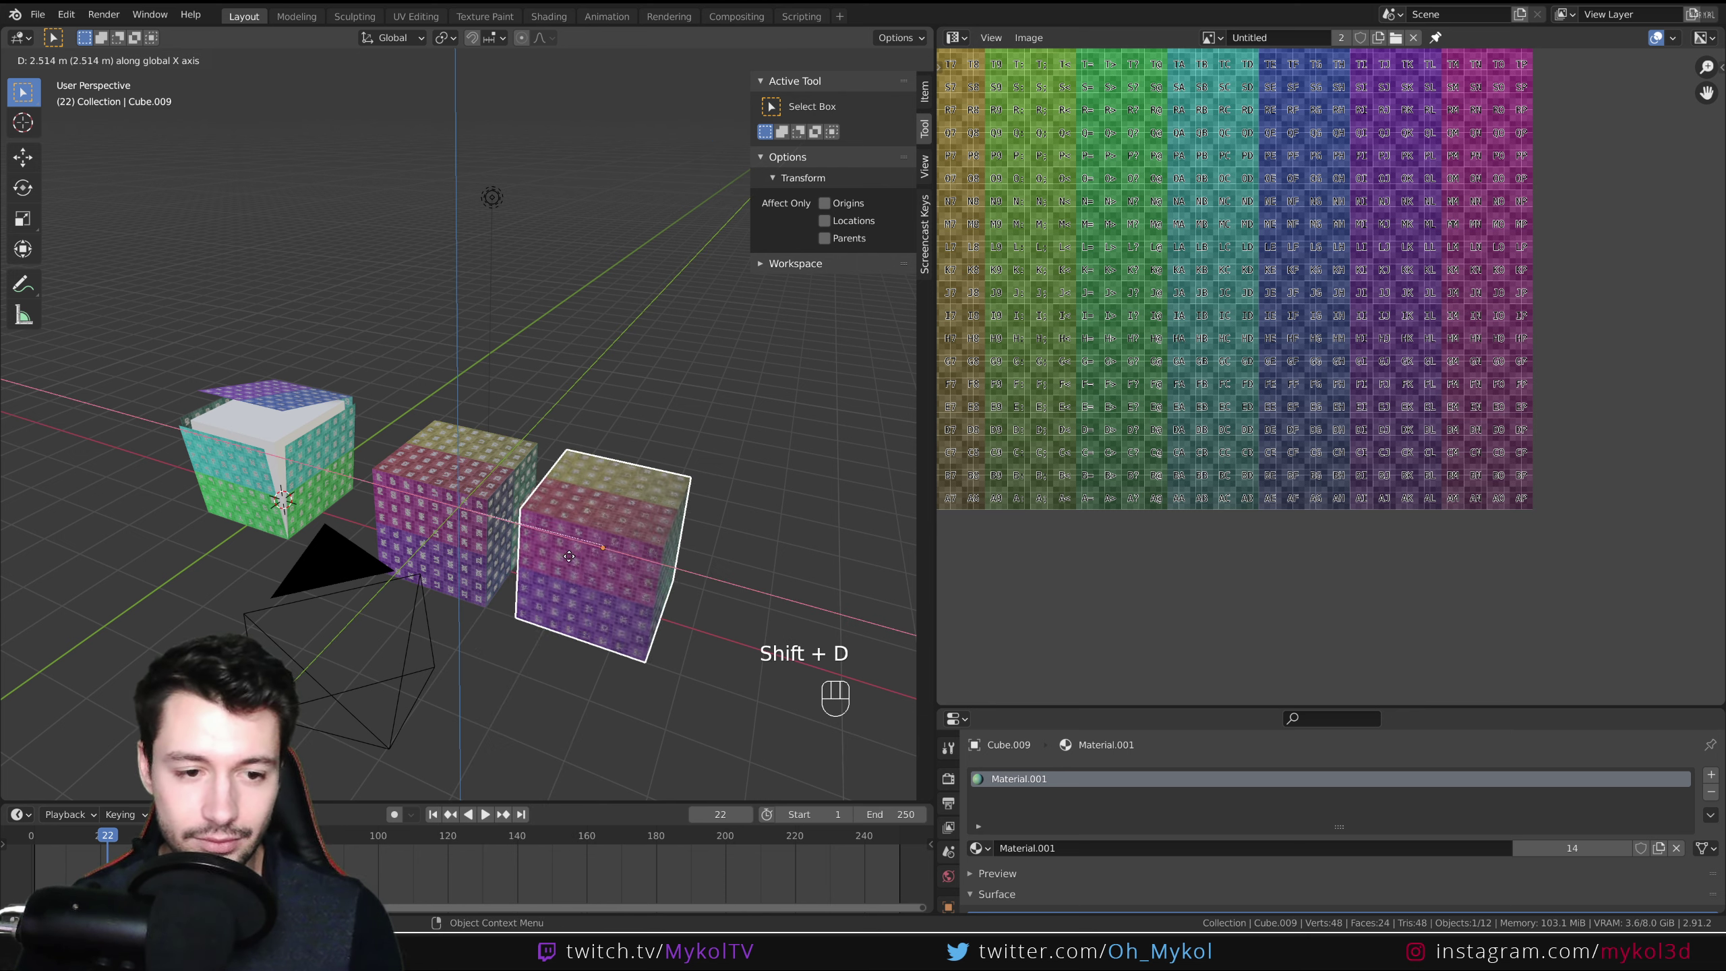
pyautogui.click(717, 559)
pyautogui.rightClick(717, 559)
# Select the copied cube's entire mesh, apply Mark Seam to it, and unwrap it.
pyautogui.press('Tab')
pyautogui.press('a')
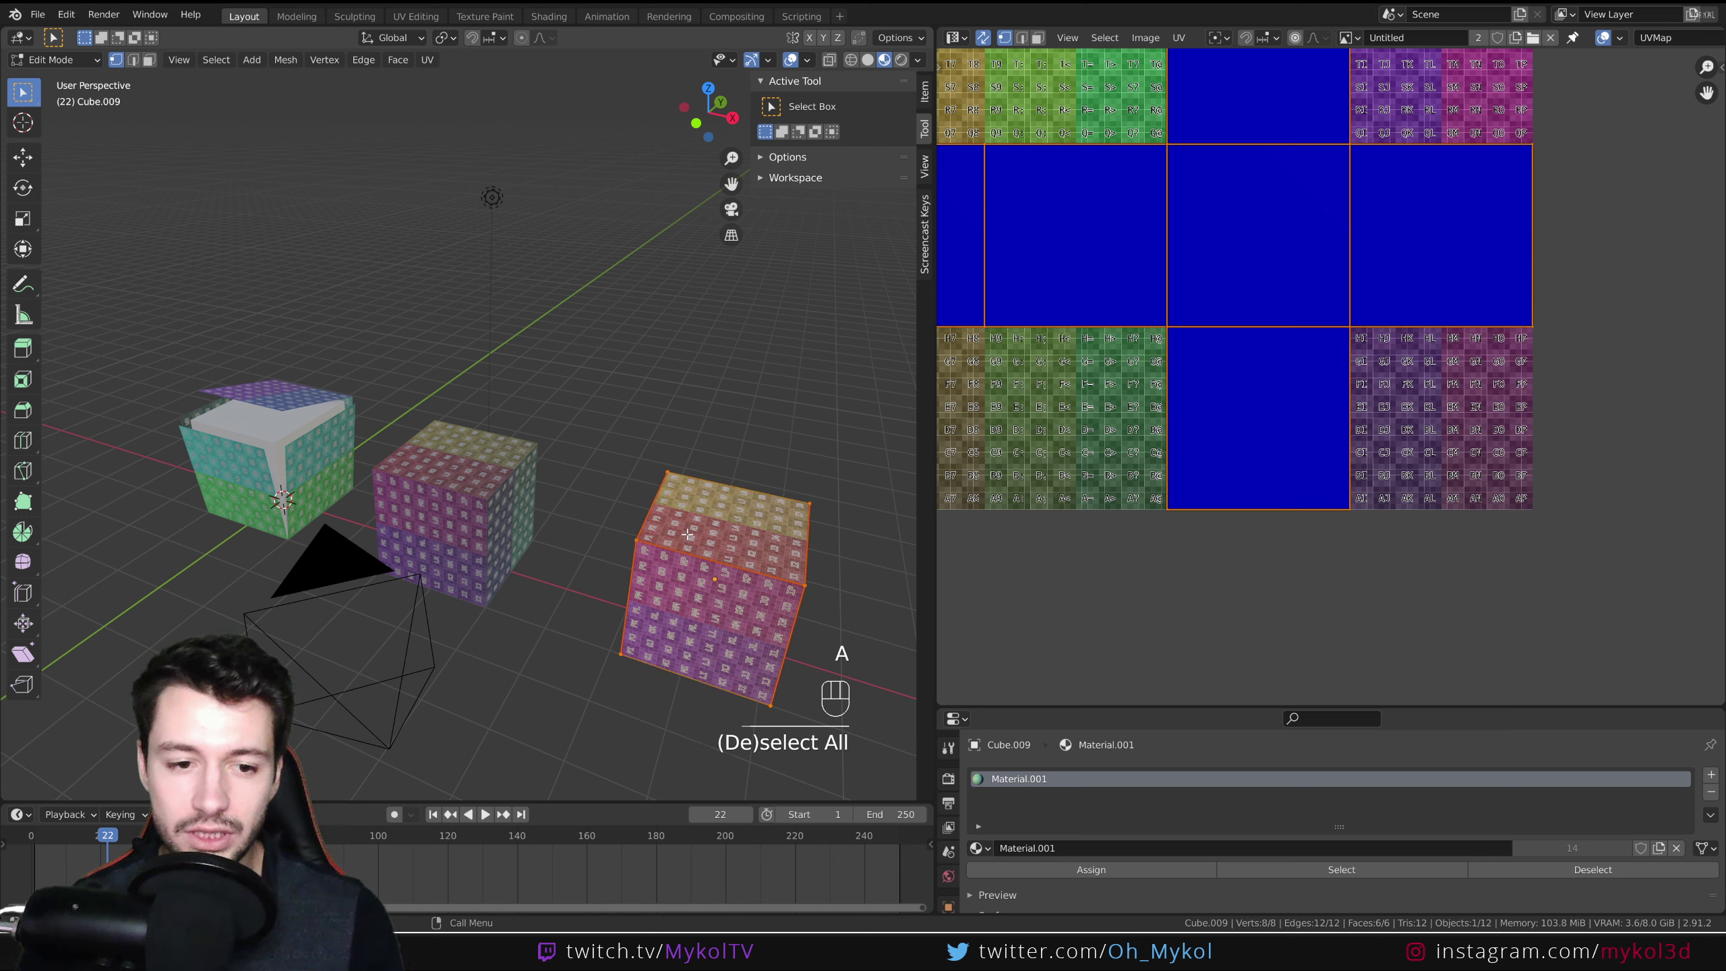
pyautogui.rightClick(688, 535)
pyautogui.press('Escape')
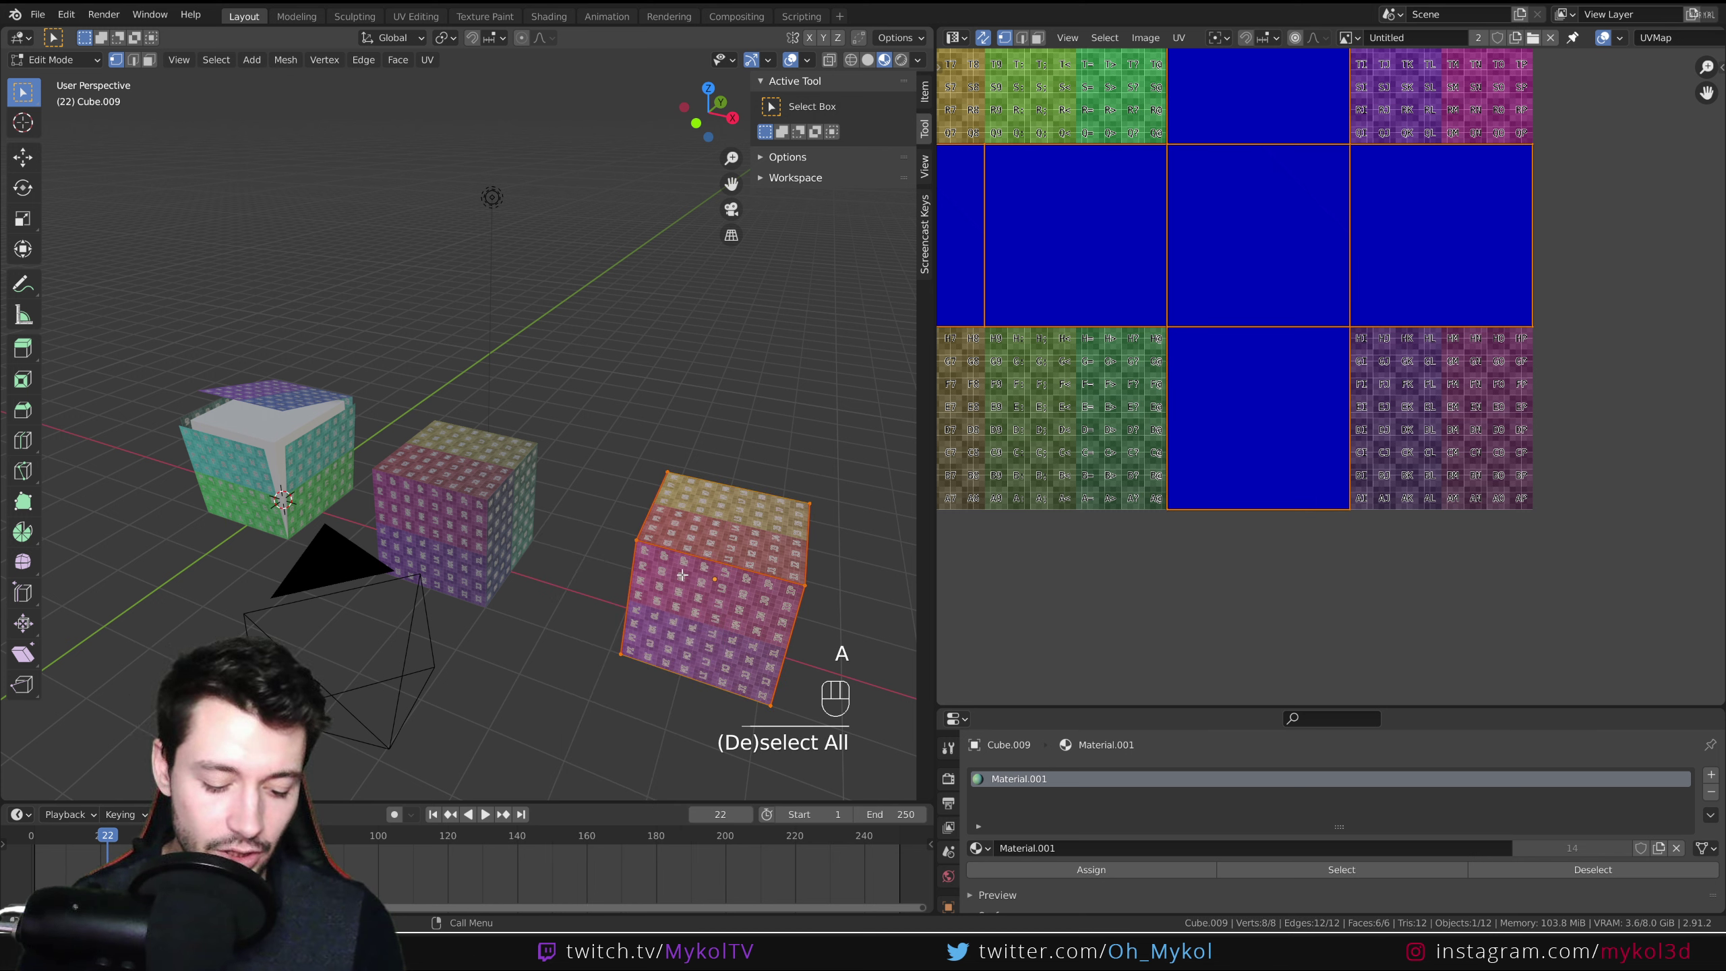
pyautogui.hotkey('ctrl', 'e')
pyautogui.click(734, 555)
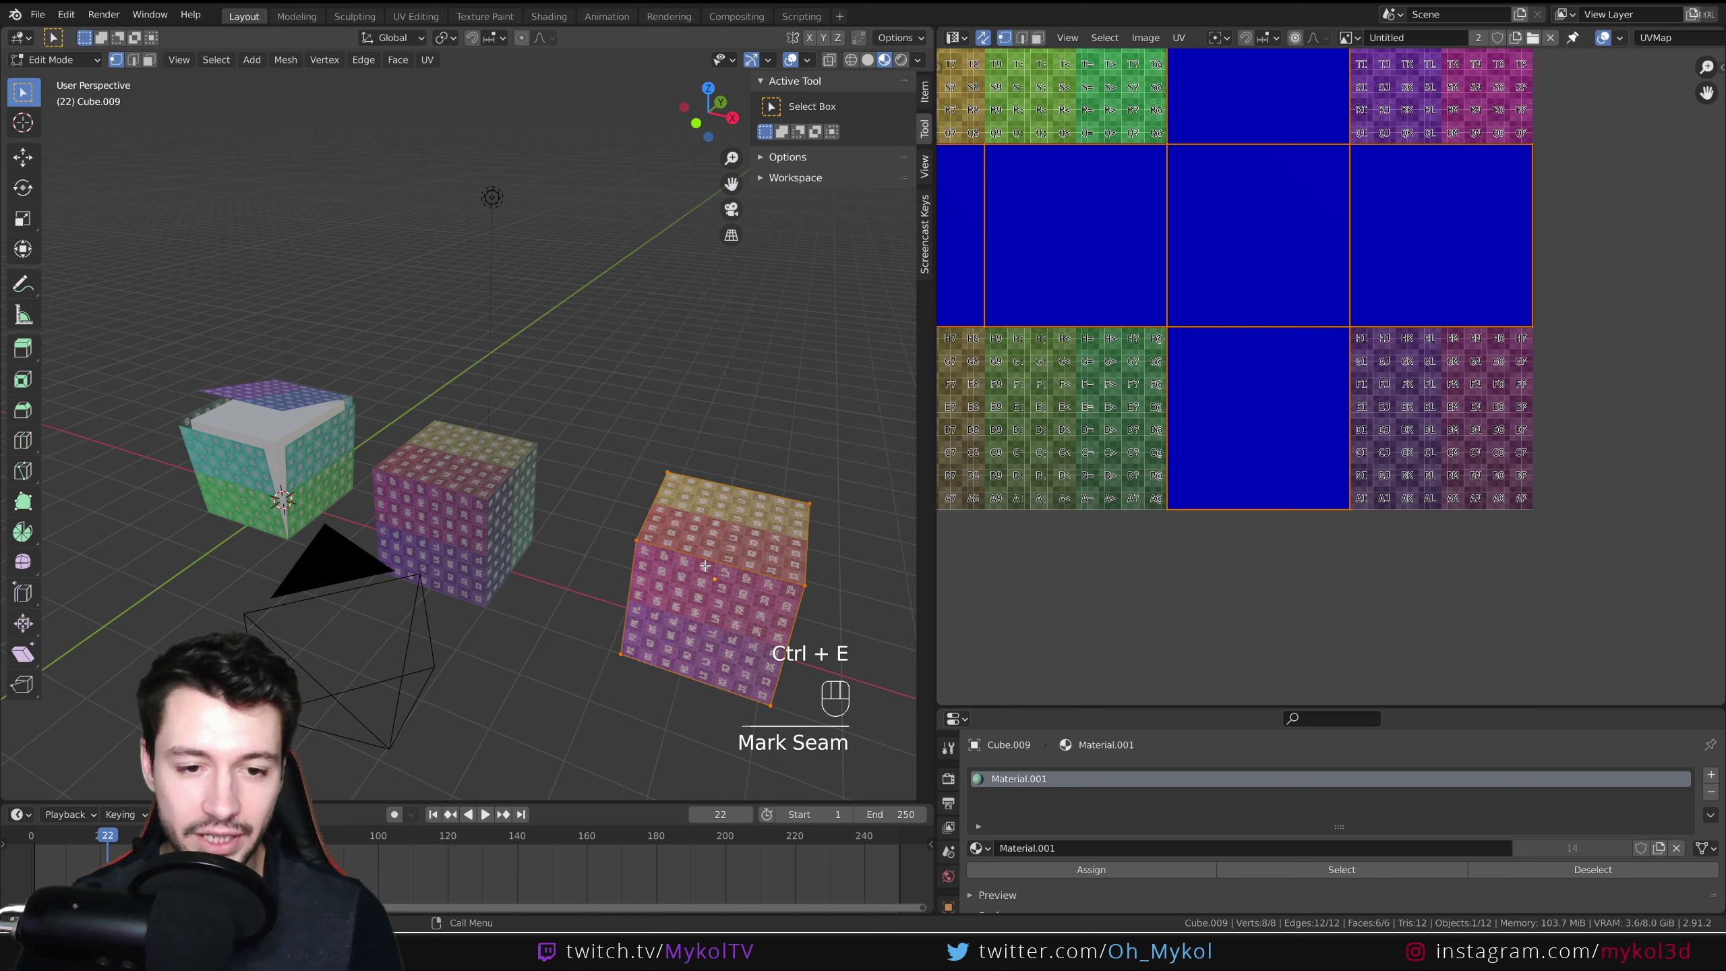
pyautogui.press('u')
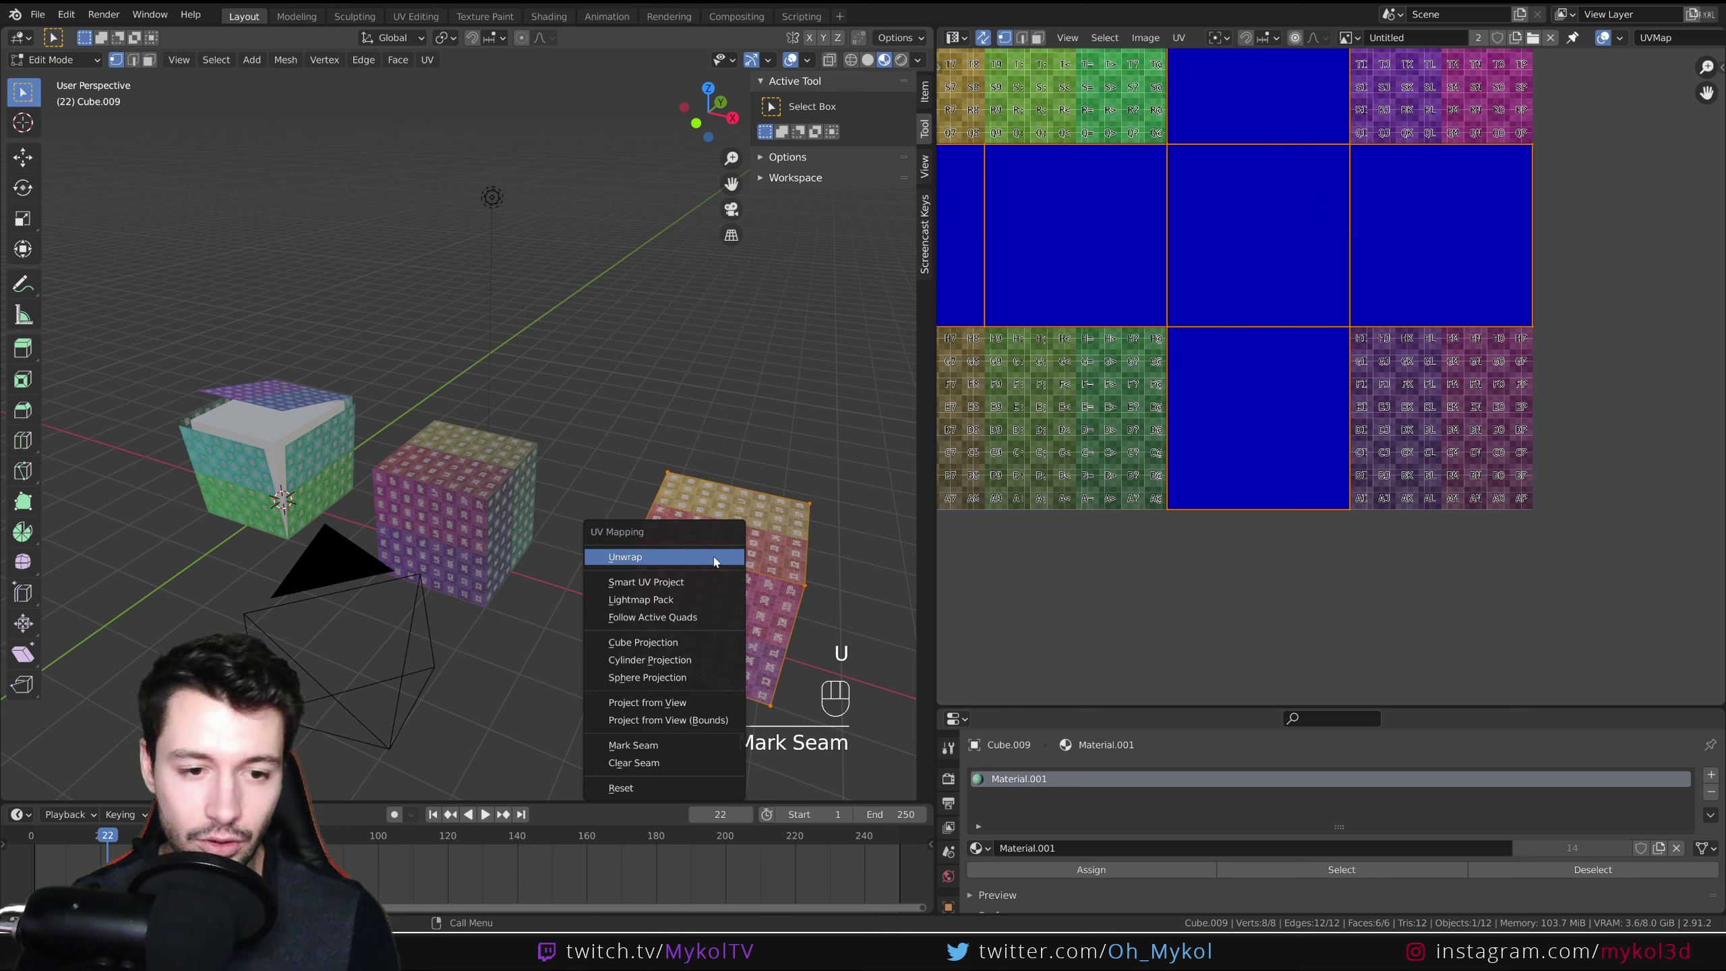
pyautogui.click(713, 556)
# Reset the copied cube's UV mapping and inspect the texture on its top and side faces.
pyautogui.press('u')
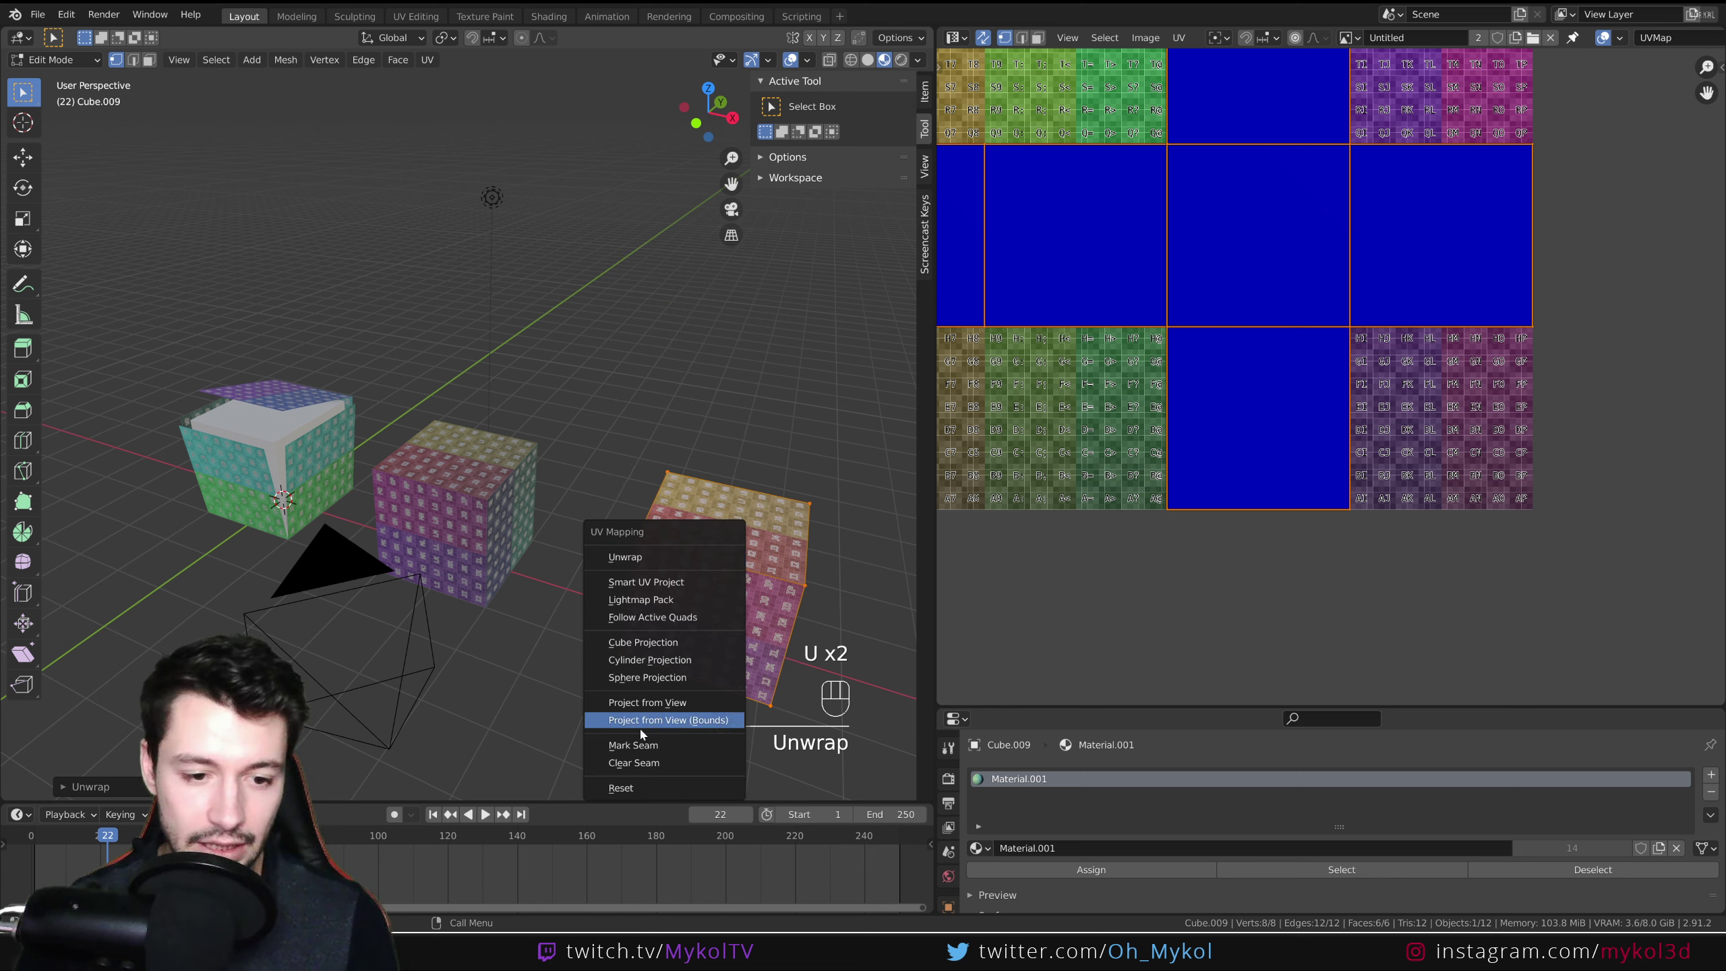
pyautogui.click(637, 795)
pyautogui.scroll(3, 668, 634)
pyautogui.keyDown('shift'); pyautogui.moveTo(668, 634); pyautogui.dragTo(704, 441, button='middle'); pyautogui.keyUp('shift')
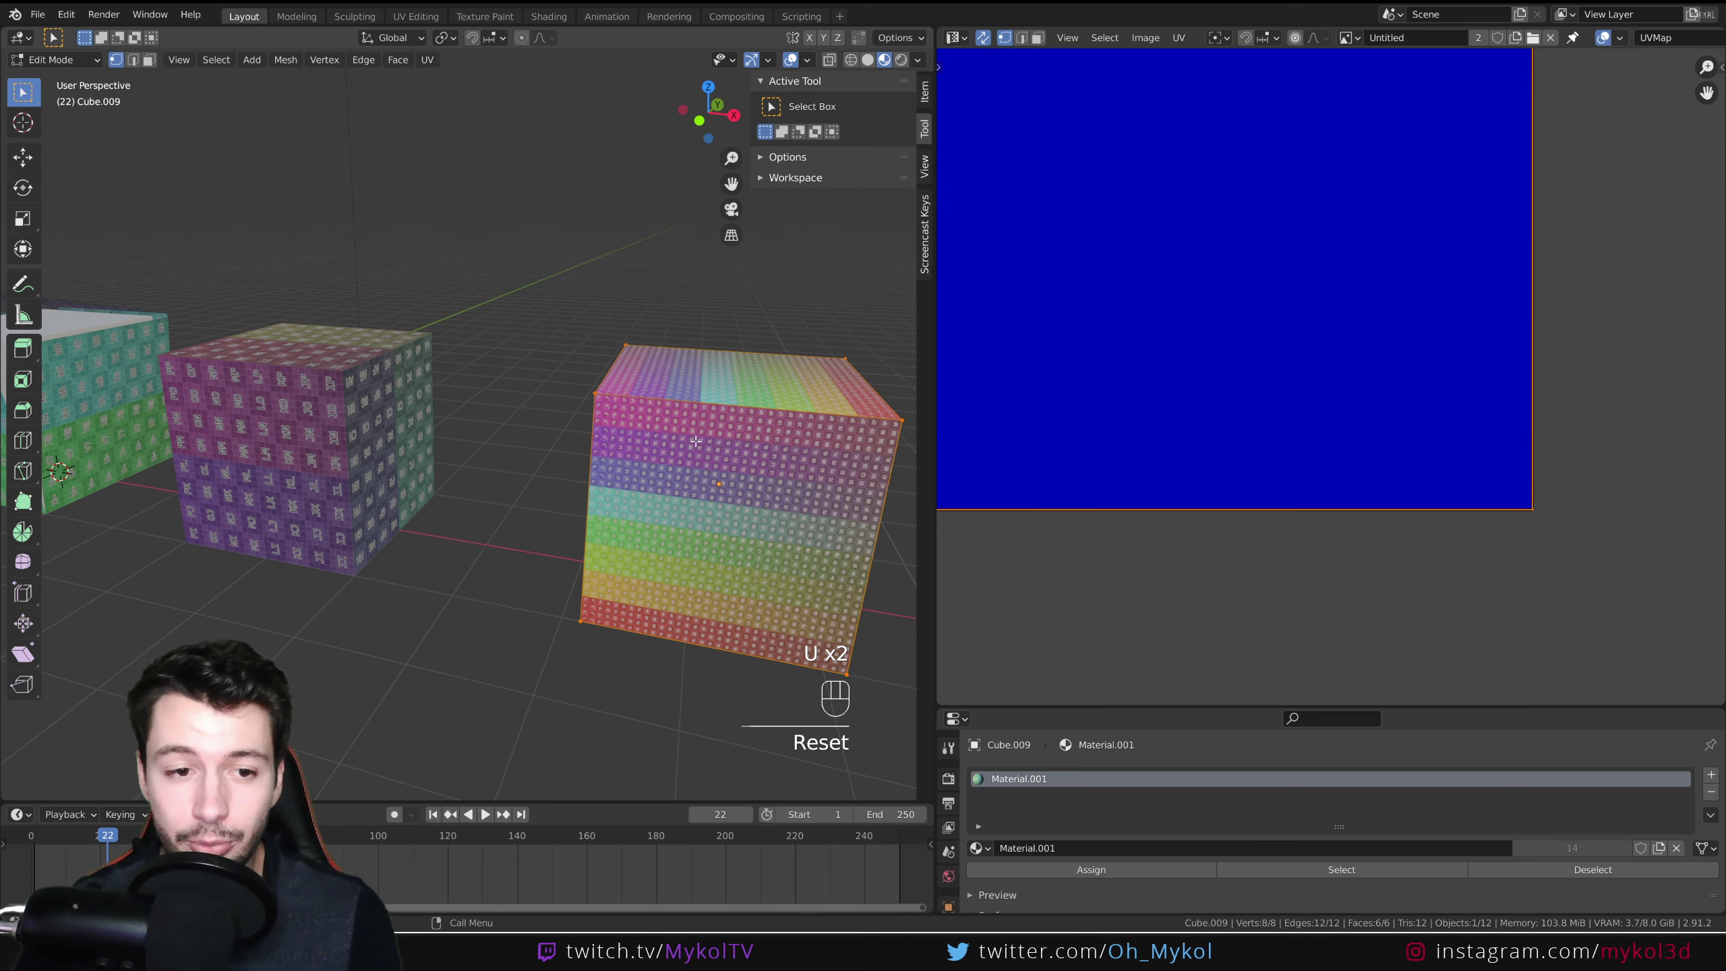
pyautogui.moveTo(614, 470); pyautogui.dragTo(570, 507, button='middle')
pyautogui.scroll(5, 494, 523)
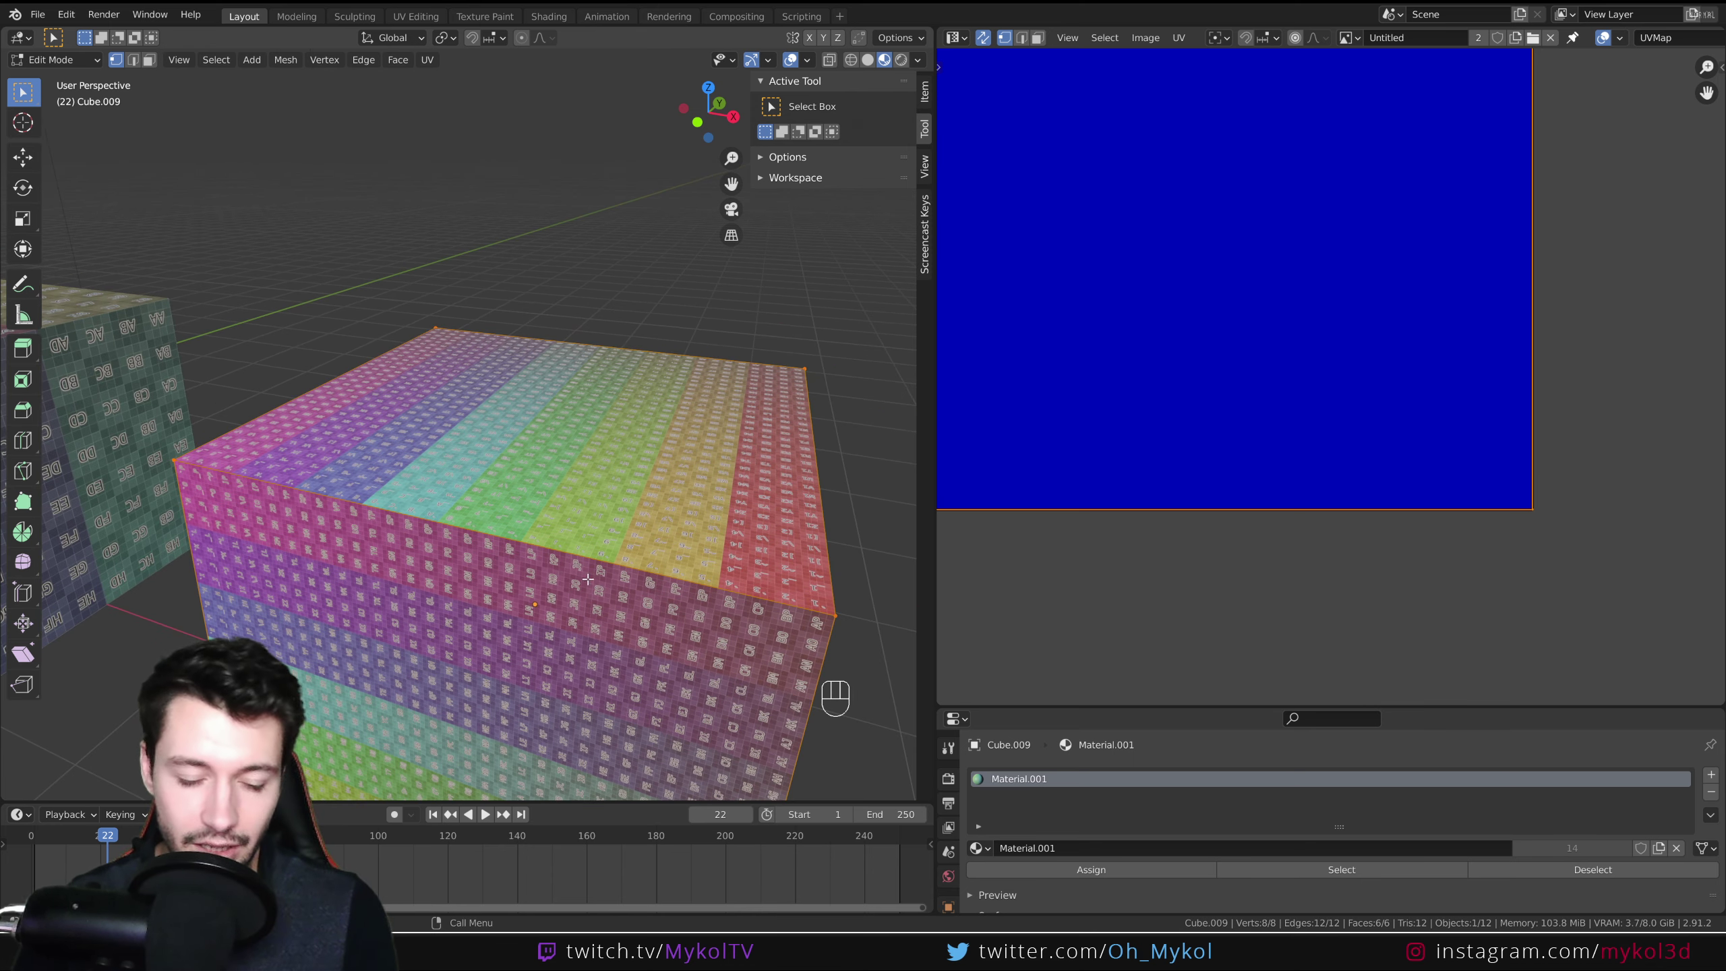
# Try moving all of the copied cube's UVs to see how the texture shifts on its faces.
pyautogui.press('a')
pyautogui.press('g')
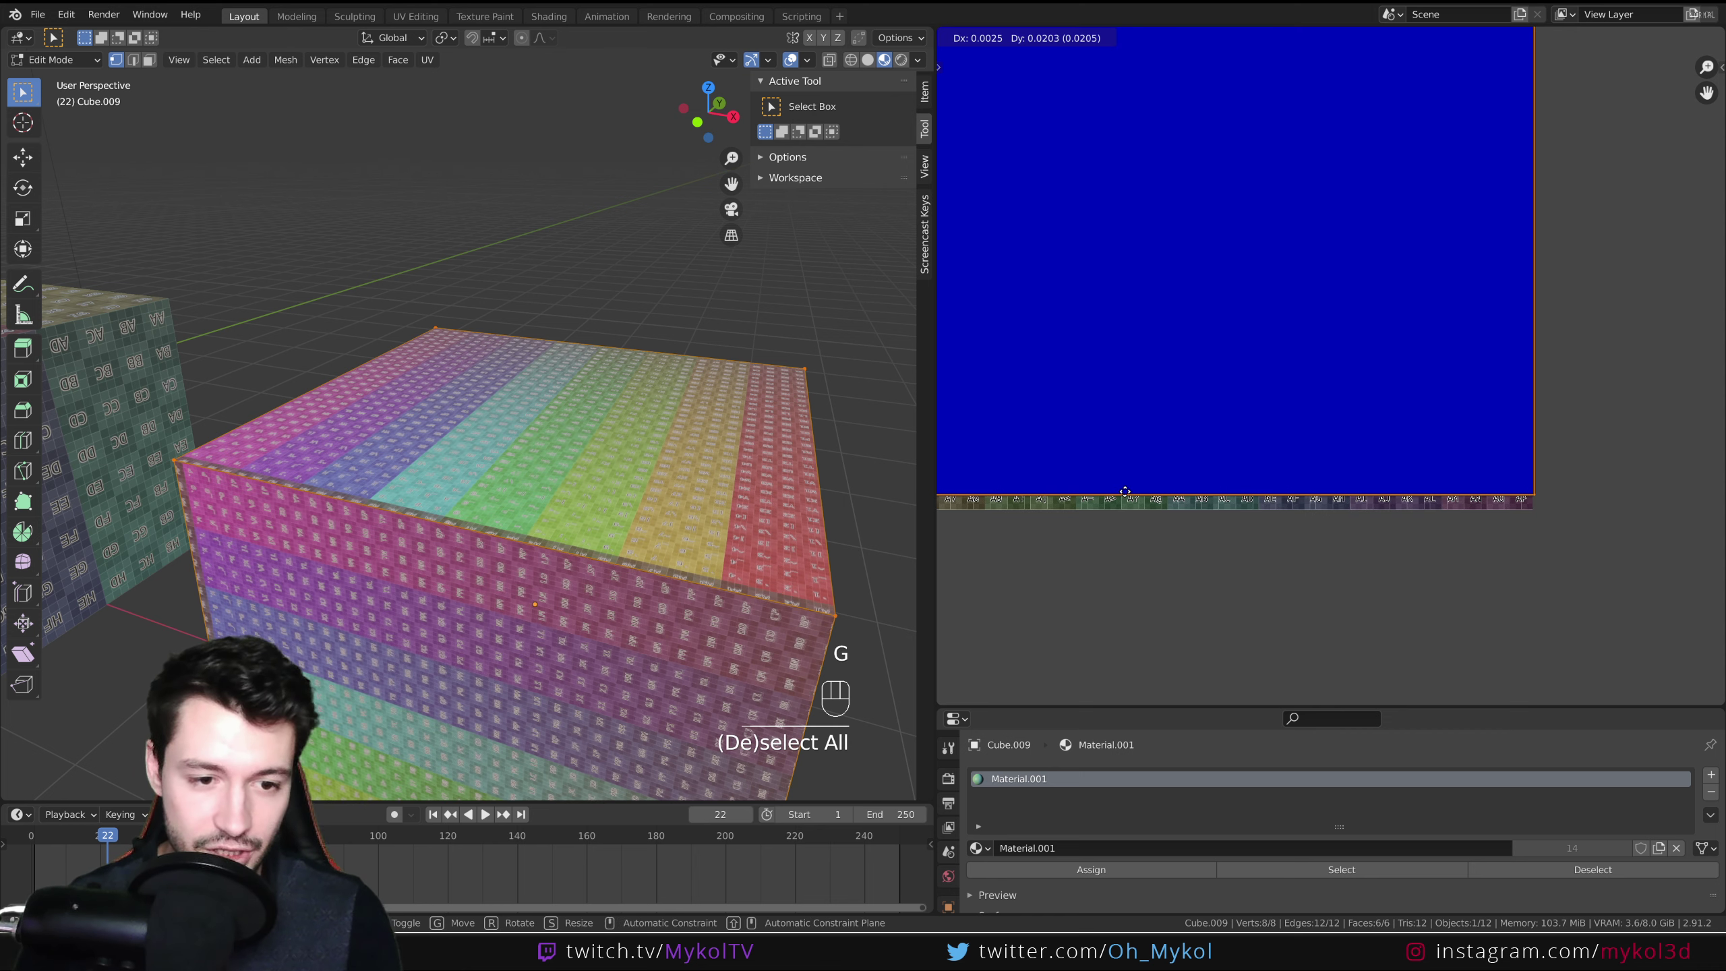
pyautogui.click(1096, 493)
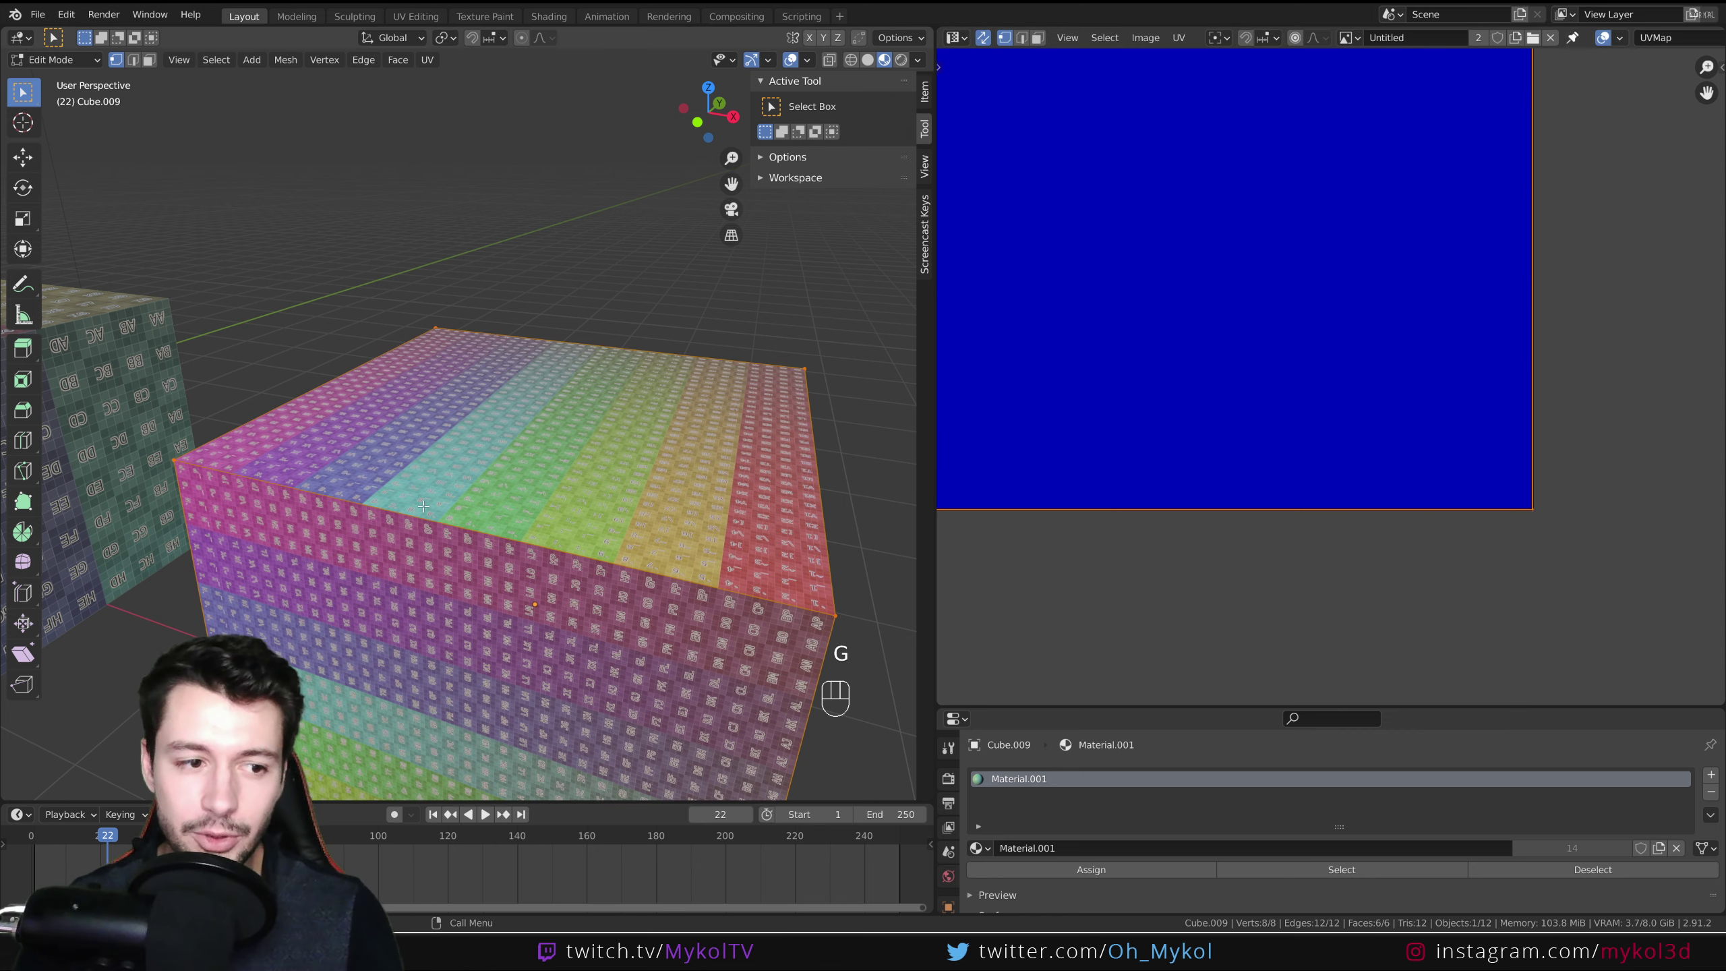
# Edit Cube.002, select its entire mesh, and move its whole UV layout slightly up and right across the texture.
pyautogui.keyDown('shift'); pyautogui.moveTo(372, 504); pyautogui.dragTo(516, 524, button='middle'); pyautogui.keyUp('shift')
pyautogui.press('Tab')
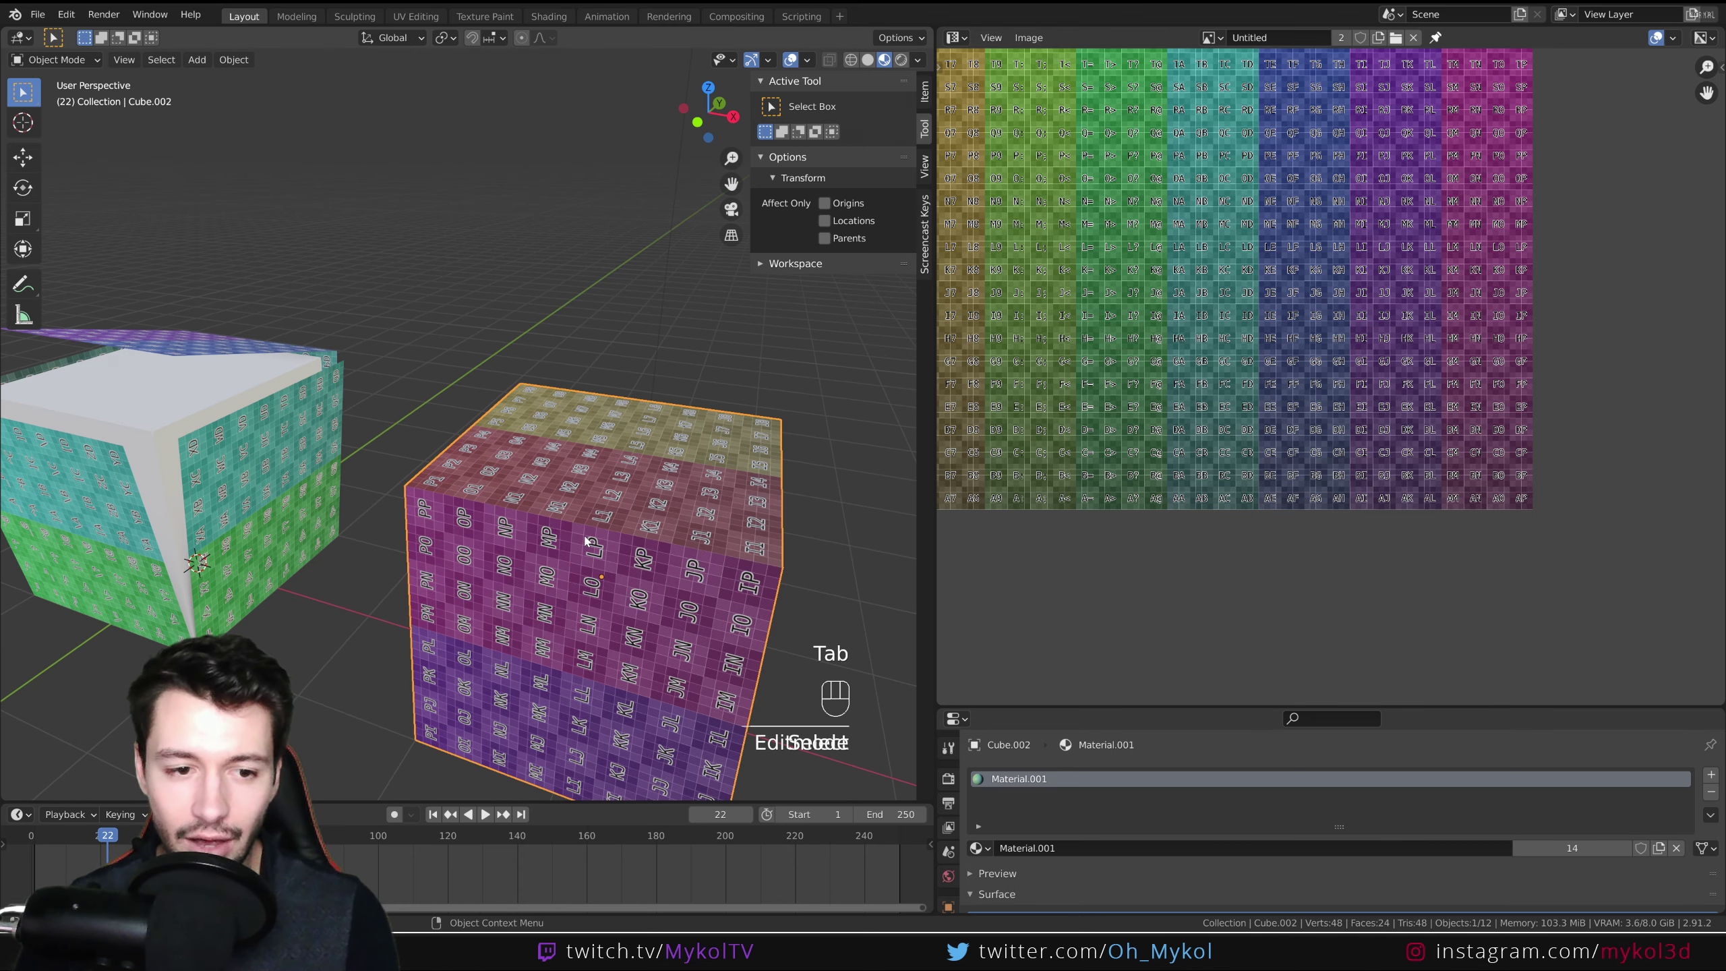
pyautogui.click(630, 532)
pyautogui.press('Tab')
pyautogui.press('a')
pyautogui.scroll(1, 1122, 356)
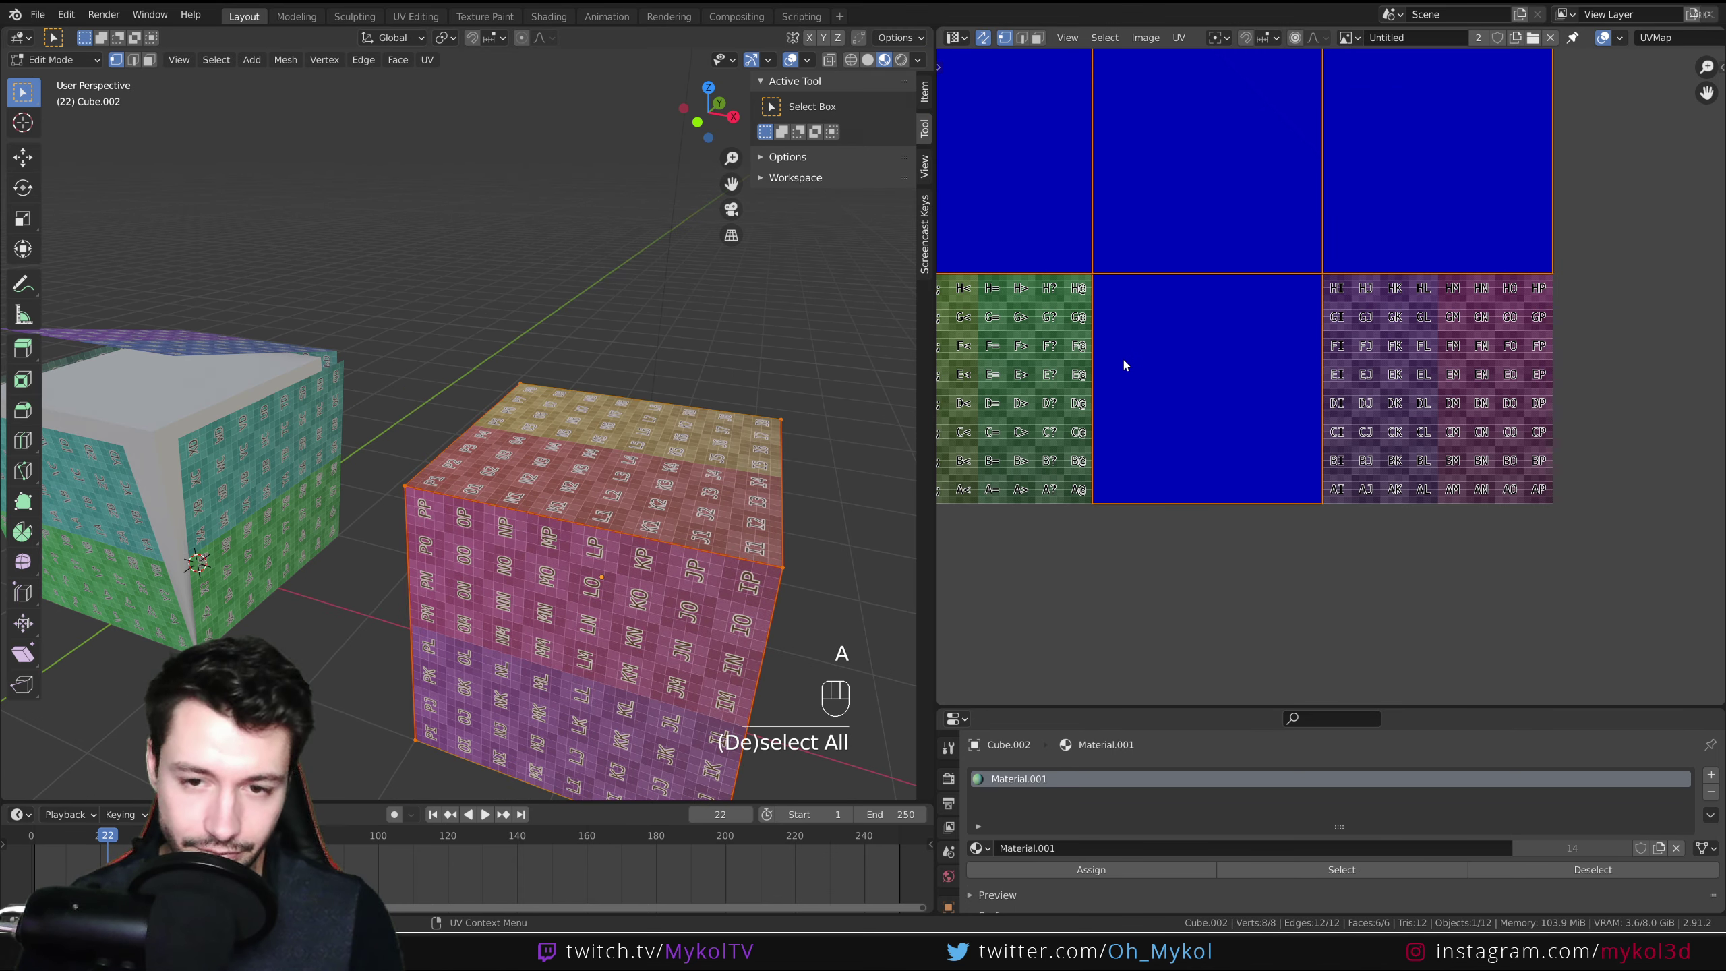
pyautogui.press('g')
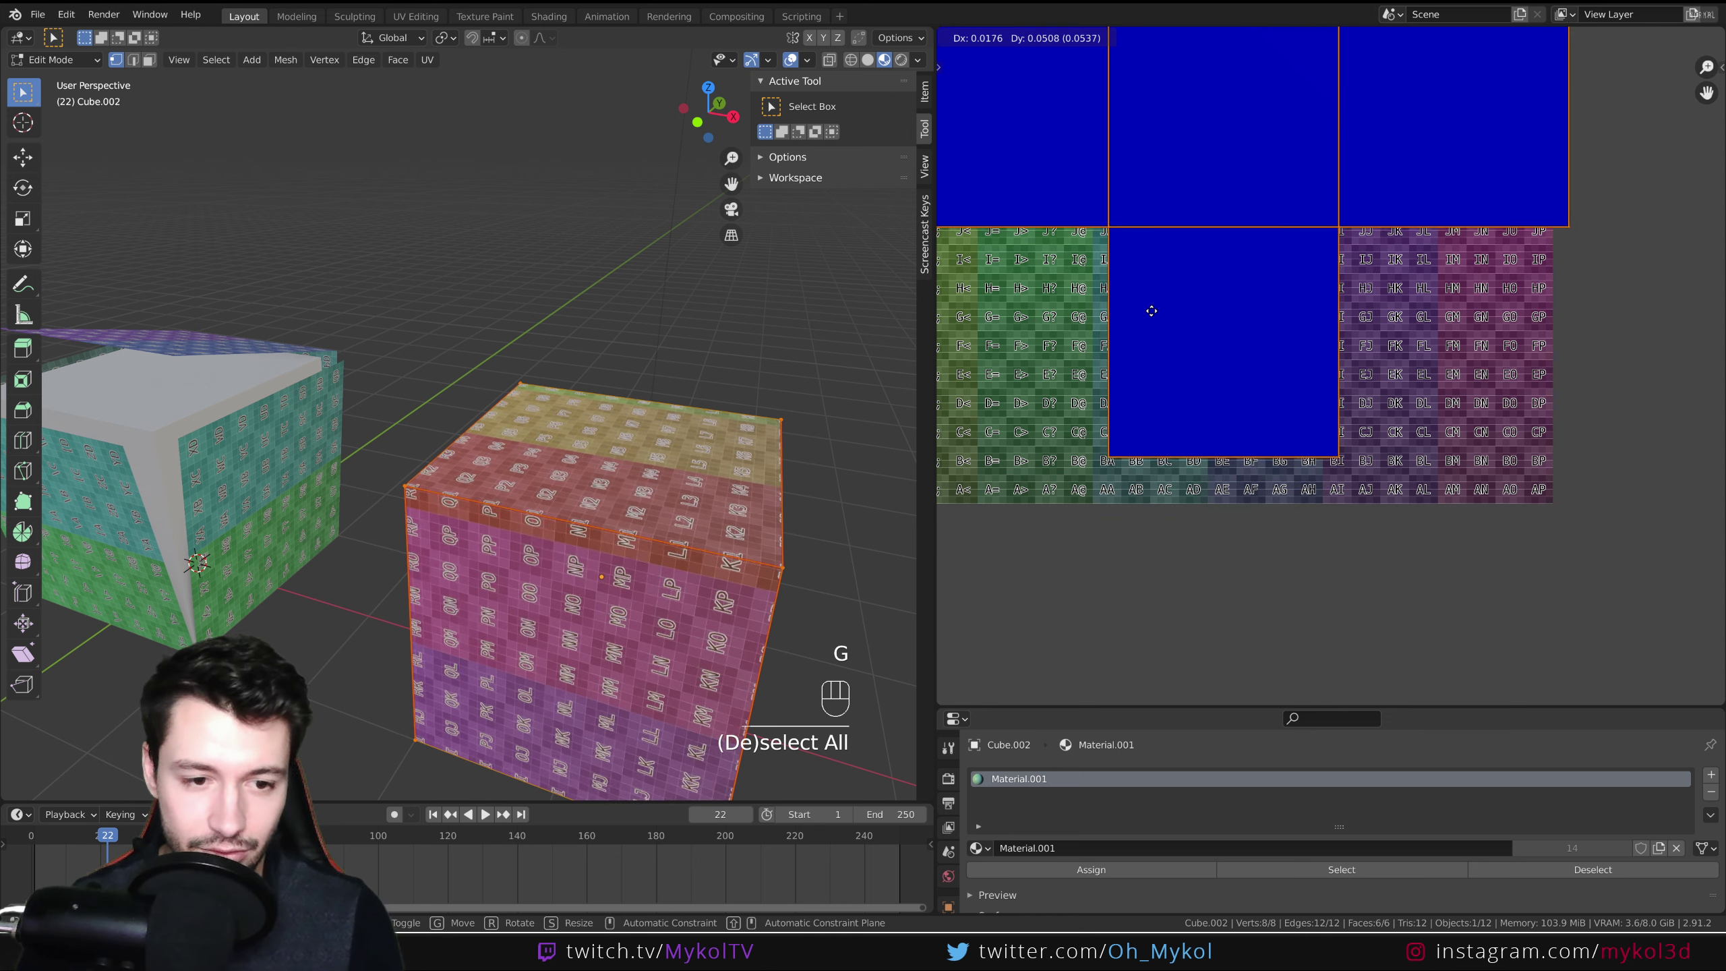
pyautogui.click(1178, 331)
# Examine how the shifted texture runs across Cube.002's upper and lower edges, including its underside.
pyautogui.scroll(2, 654, 574)
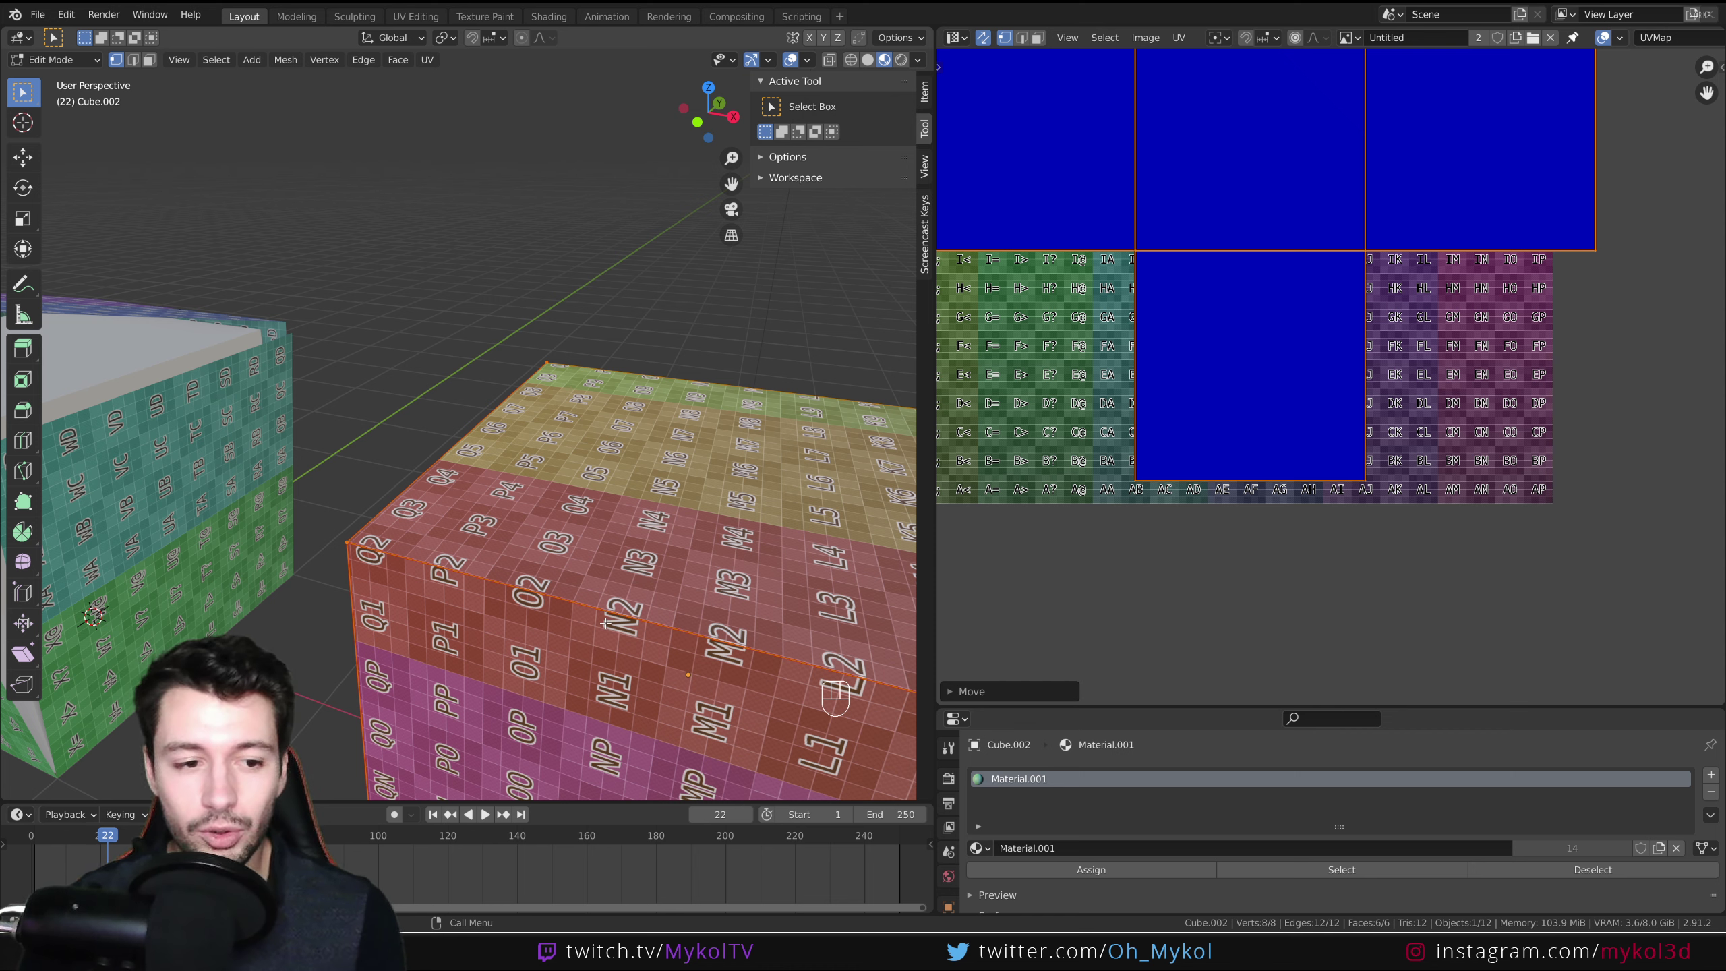
pyautogui.scroll(-5, 675, 650)
pyautogui.scroll(5, 675, 651)
pyautogui.moveTo(675, 651); pyautogui.dragTo(435, 481, button='middle')
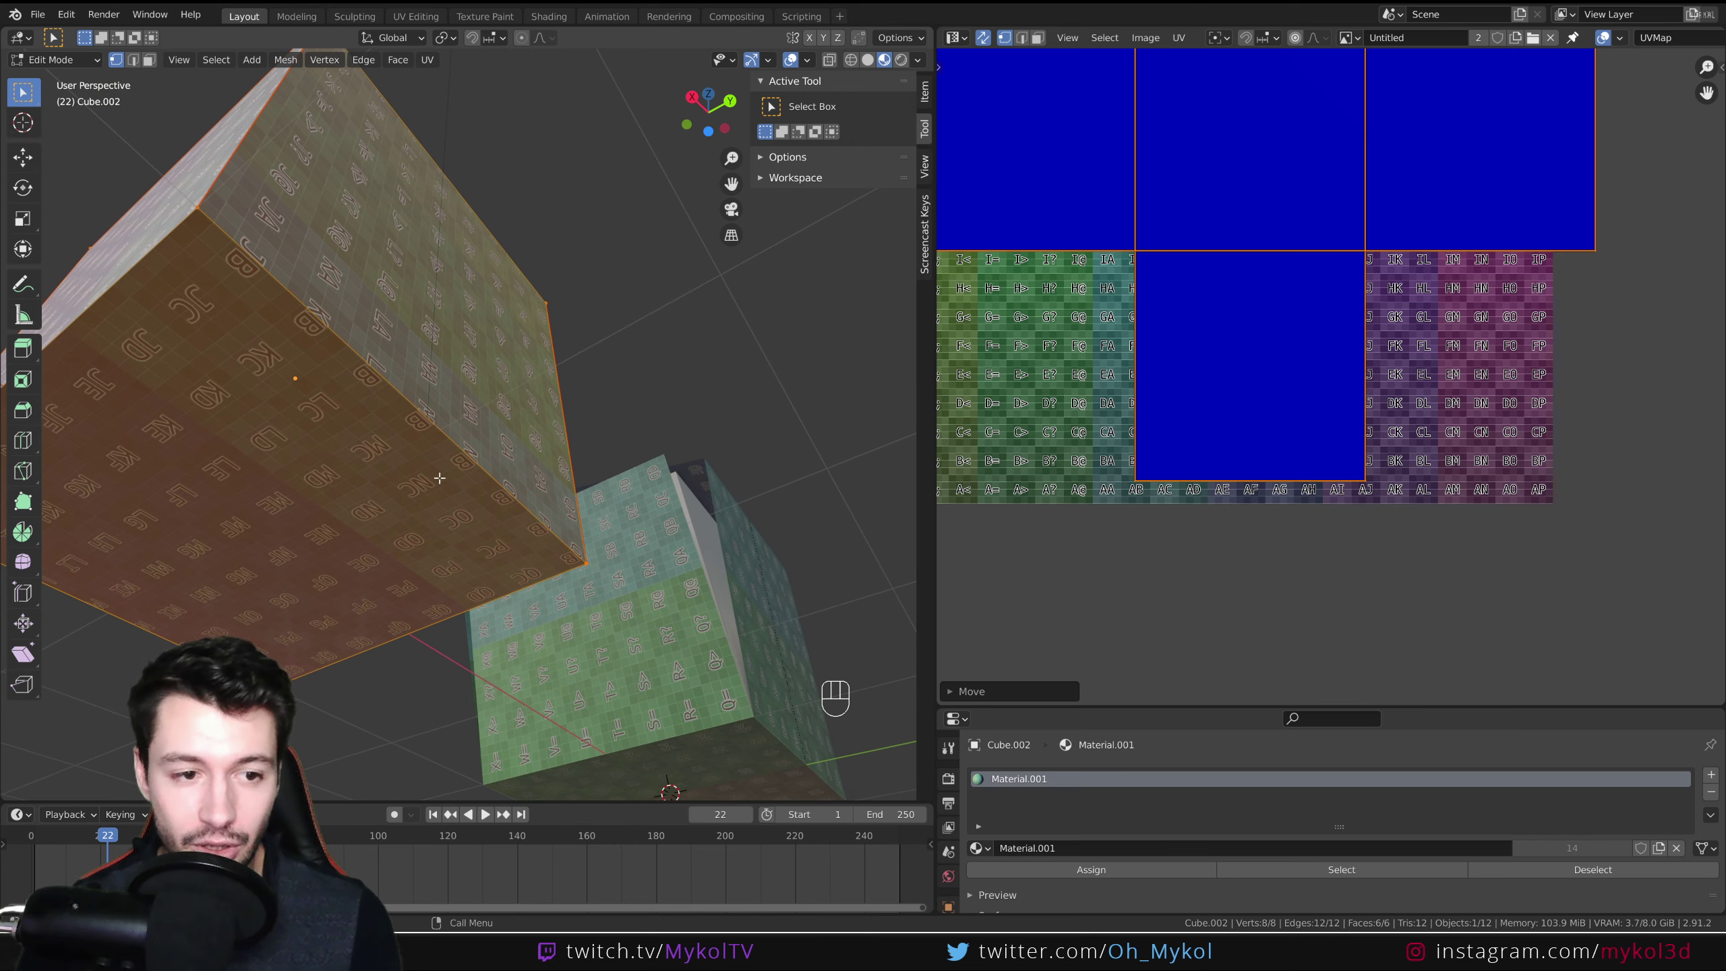
pyautogui.scroll(3, 410, 381)
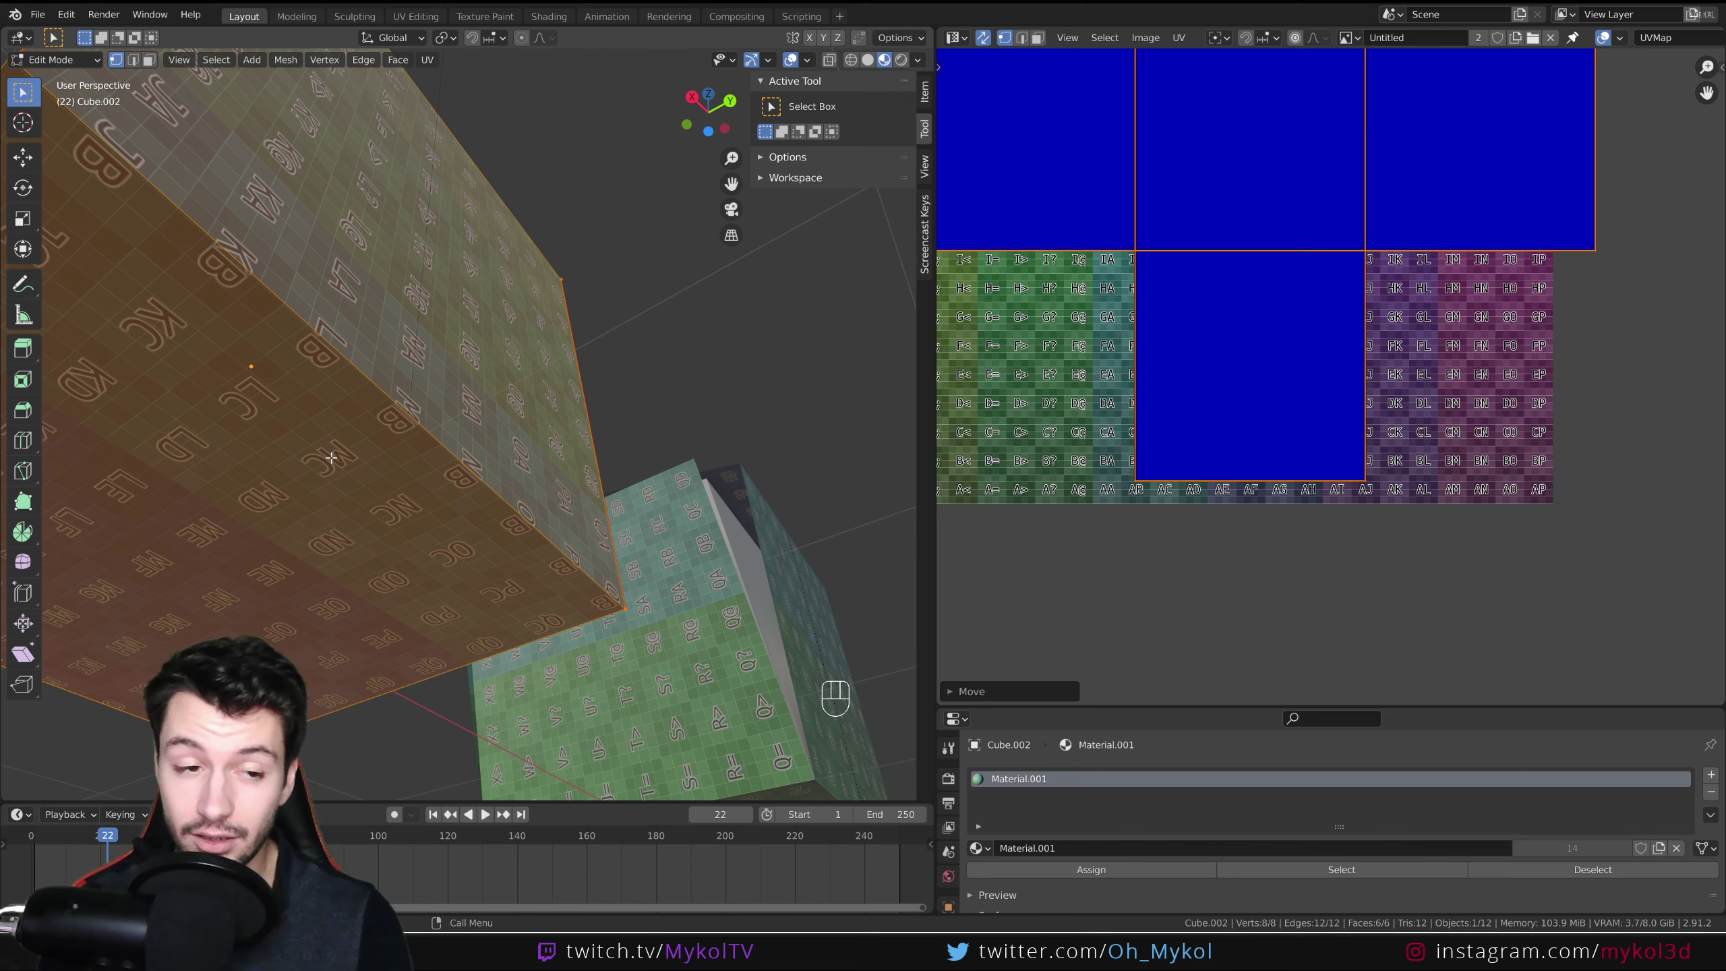
pyautogui.scroll(-5, 388, 484)
pyautogui.scroll(-3, 388, 485)
# Undo the UV layout move on Cube.002 and return to Object Mode.
pyautogui.press('Tab')
pyautogui.moveTo(405, 496); pyautogui.dragTo(612, 503, button='middle')
pyautogui.press('Tab')
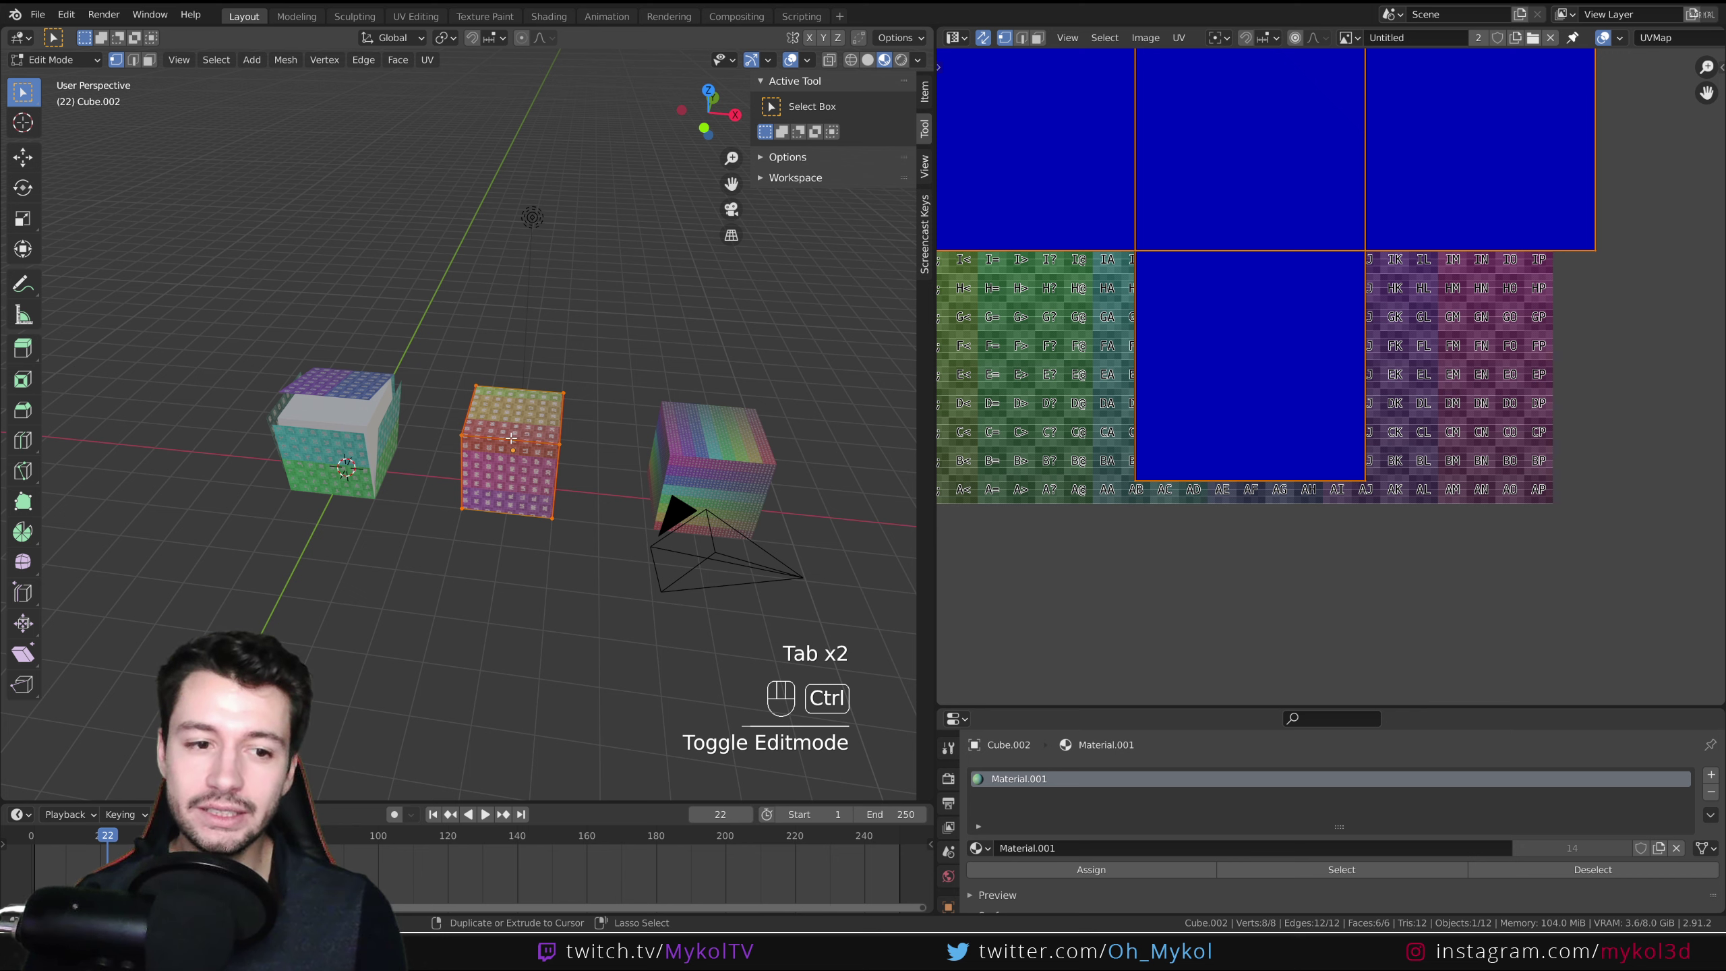
pyautogui.hotkey('ctrl', 'z')
pyautogui.hotkey('ctrl', 'z')
pyautogui.hotkey('ctrl', 'z')
pyautogui.press('Tab')
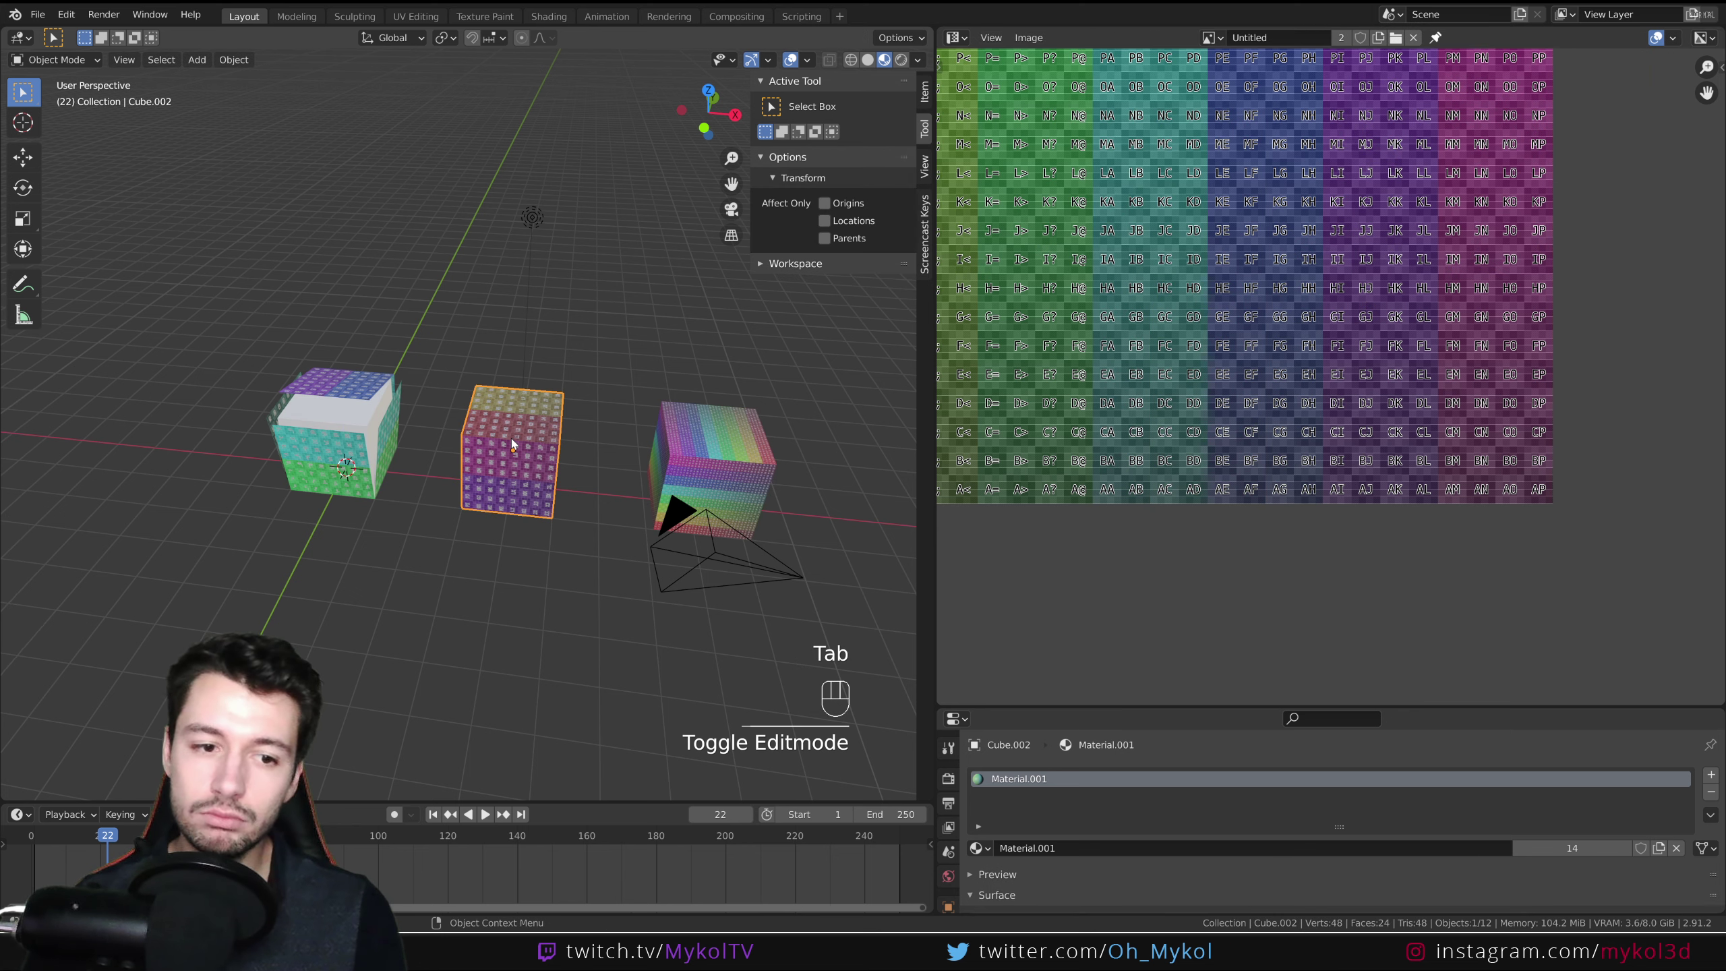
# Delete the copied cube with the reset UVs.
pyautogui.click(678, 451)
pyautogui.press('Delete')
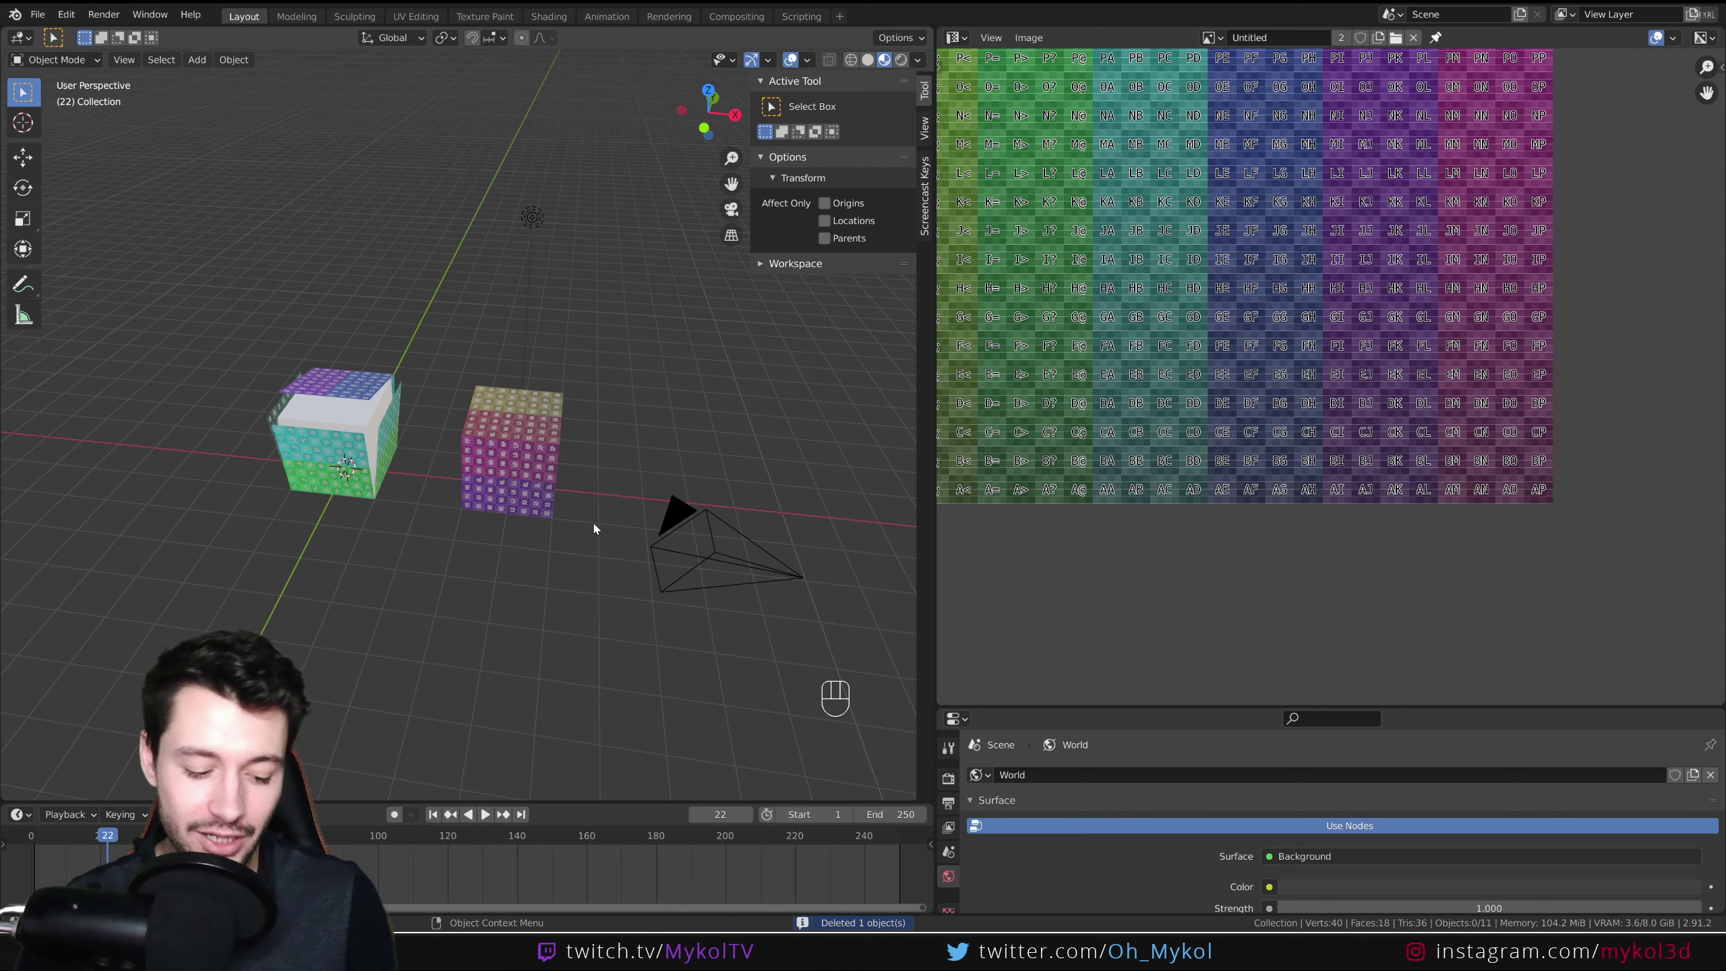
pyautogui.keyDown('shift'); pyautogui.moveTo(591, 521); pyautogui.dragTo(498, 525, button='middle'); pyautogui.keyUp('shift')
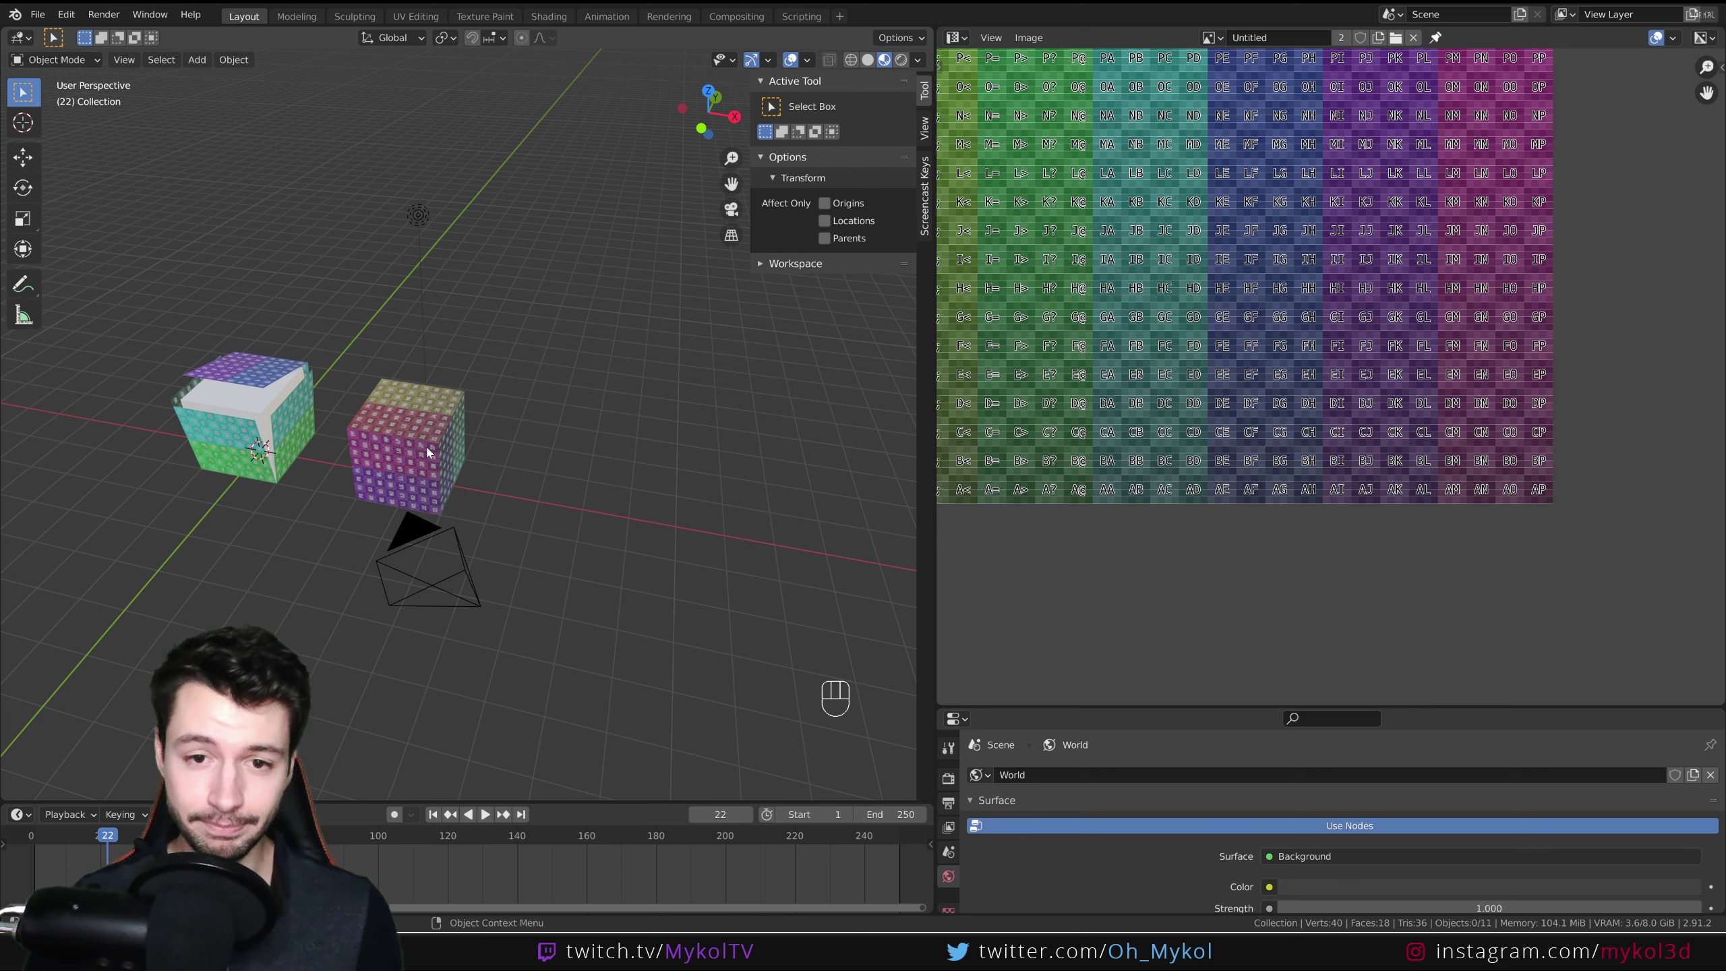
# Apply Smart UV Project to all of Cube.002 with a 66° angle limit and 0.000 island margin, and inspect the texture.
pyautogui.scroll(4, 426, 447)
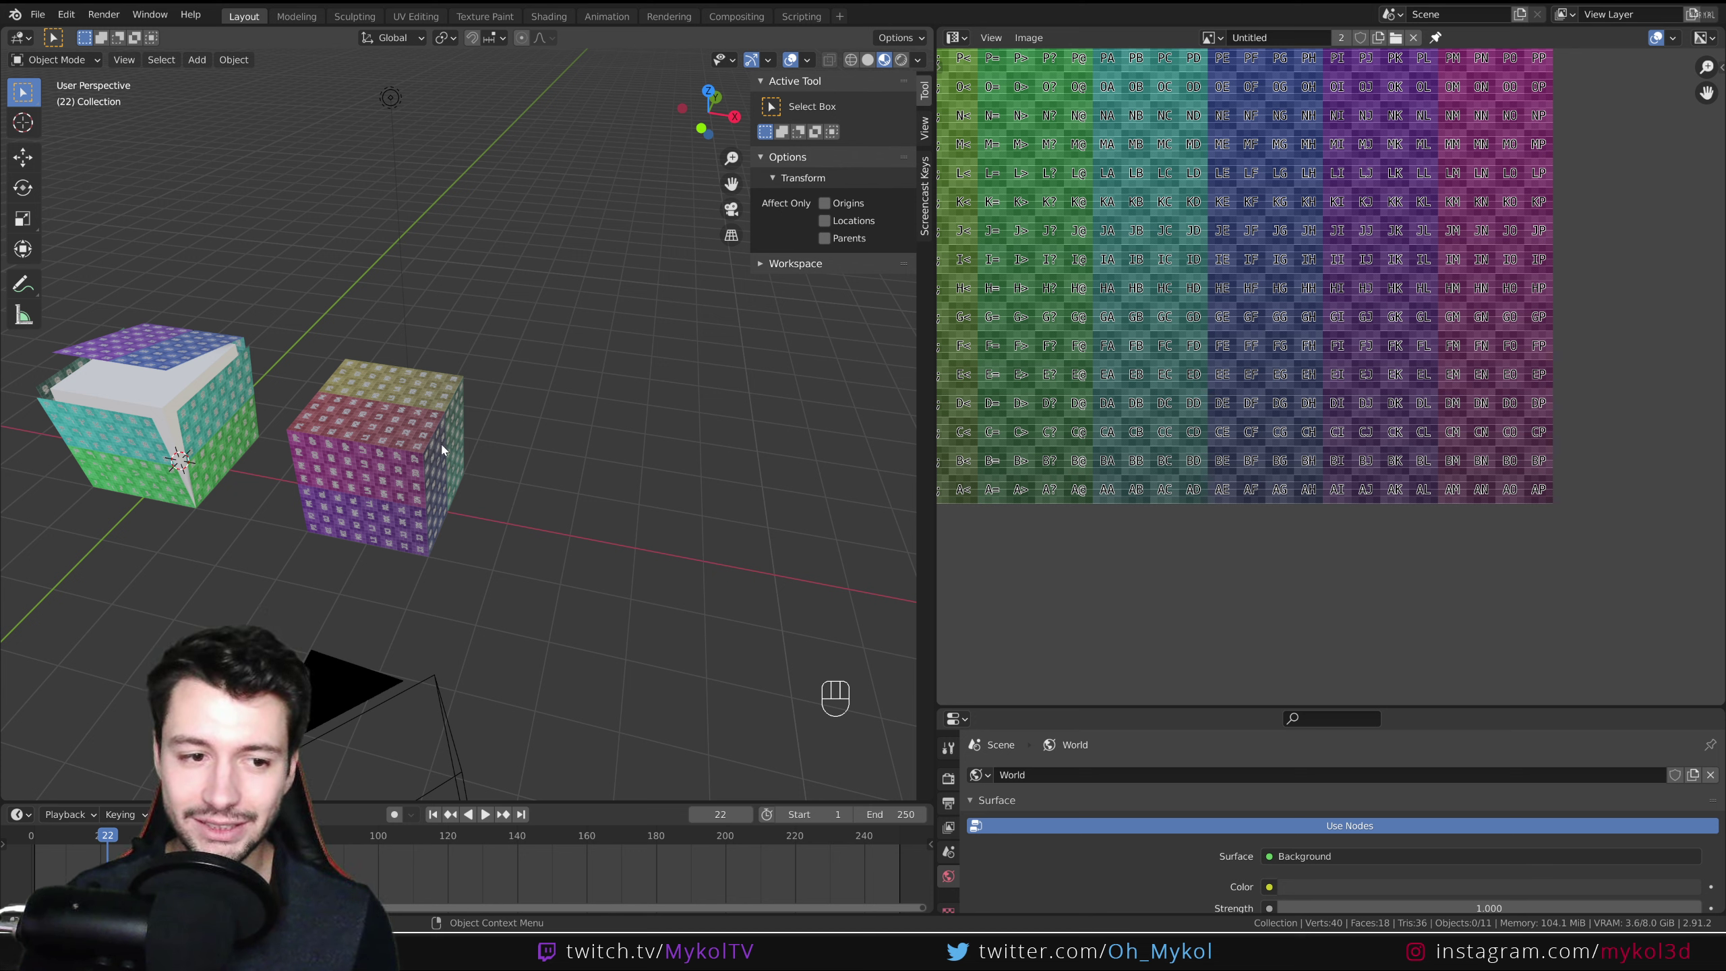
pyautogui.hotkey('shift', 'a')
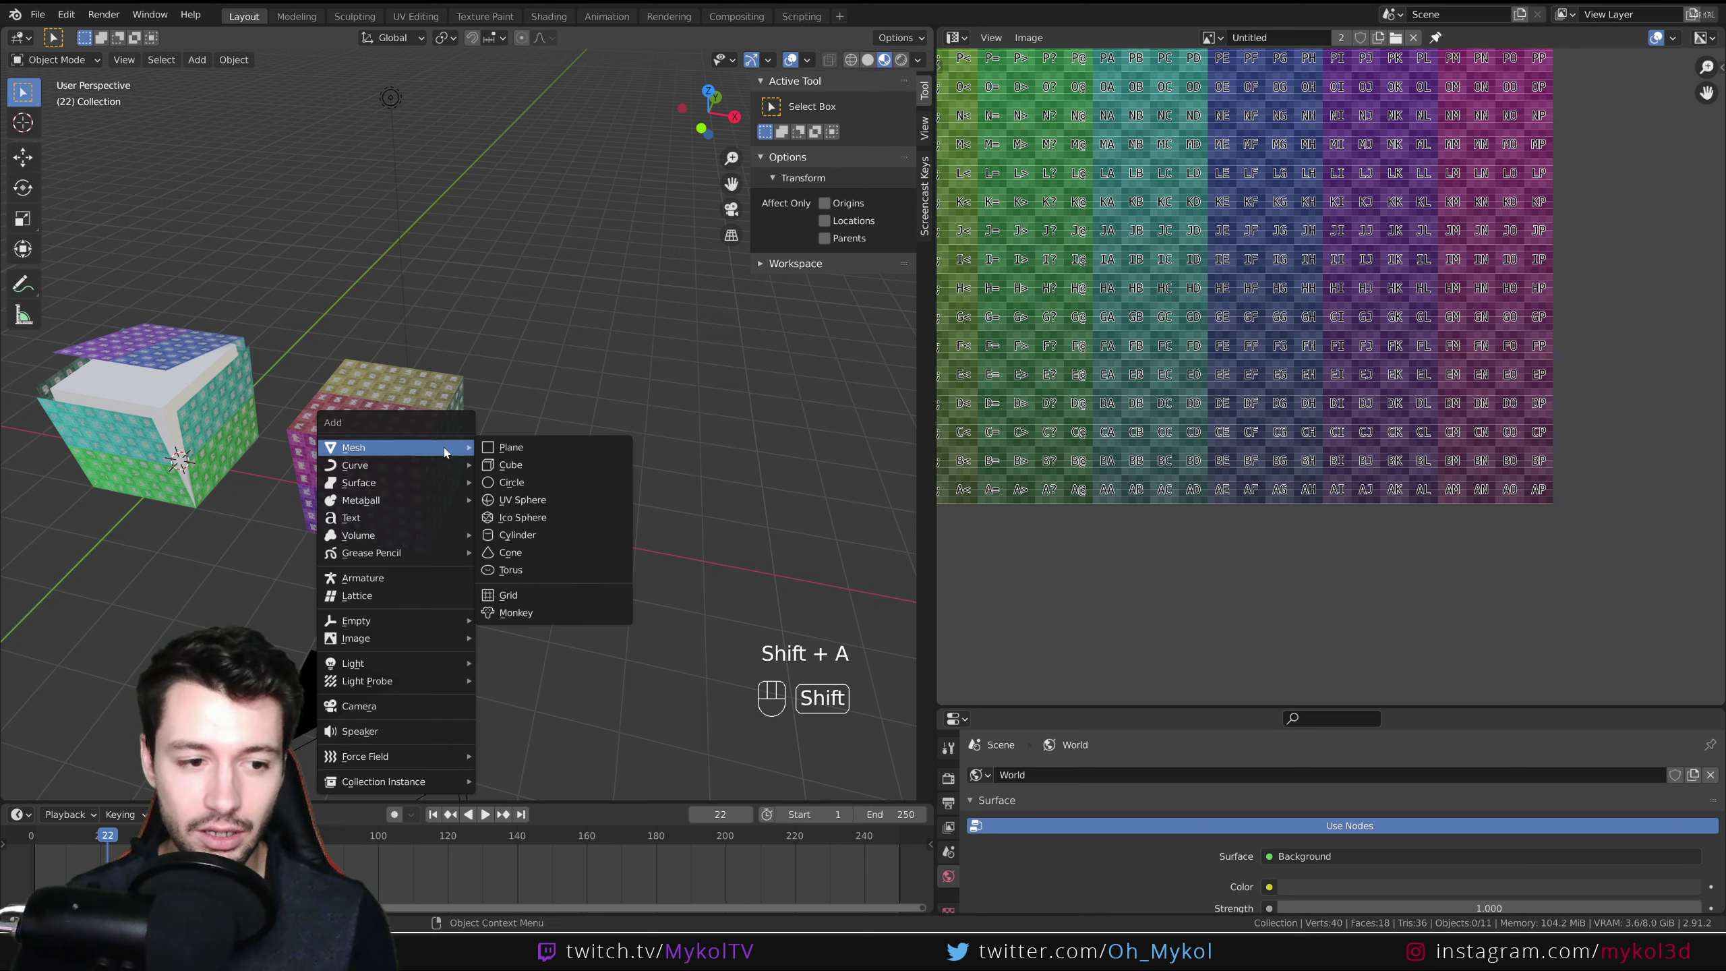
pyautogui.click(428, 388)
pyautogui.press('Tab')
pyautogui.scroll(2, 513, 448)
pyautogui.press('a')
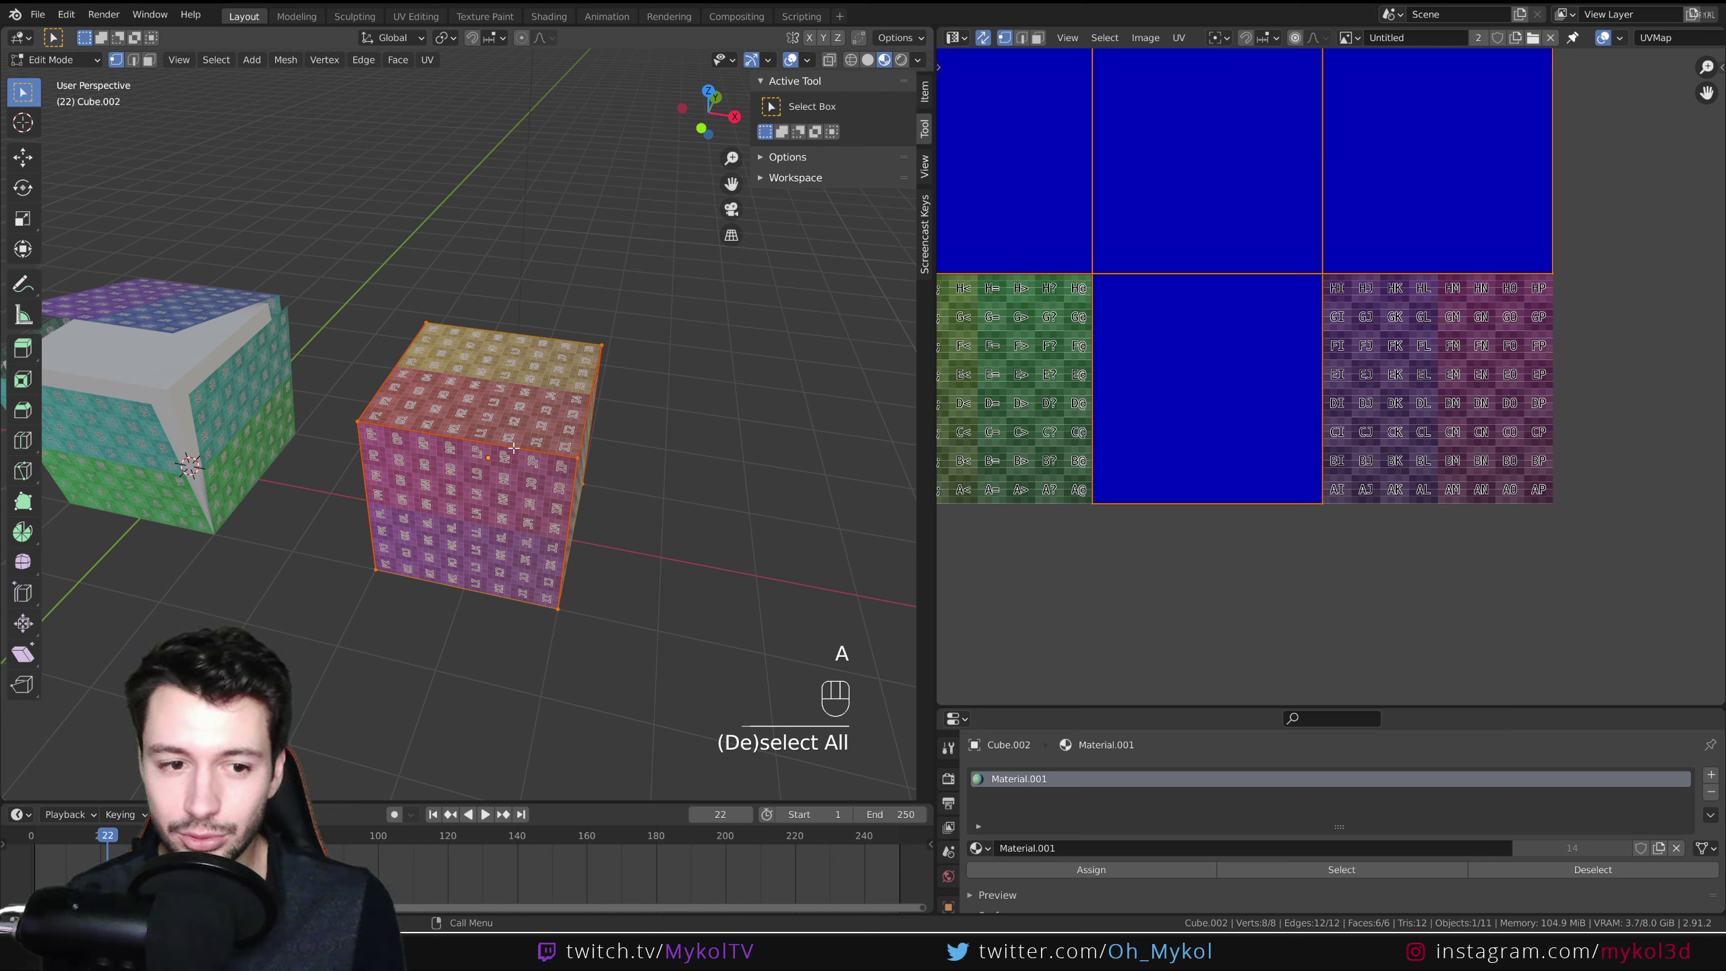
pyautogui.press('u')
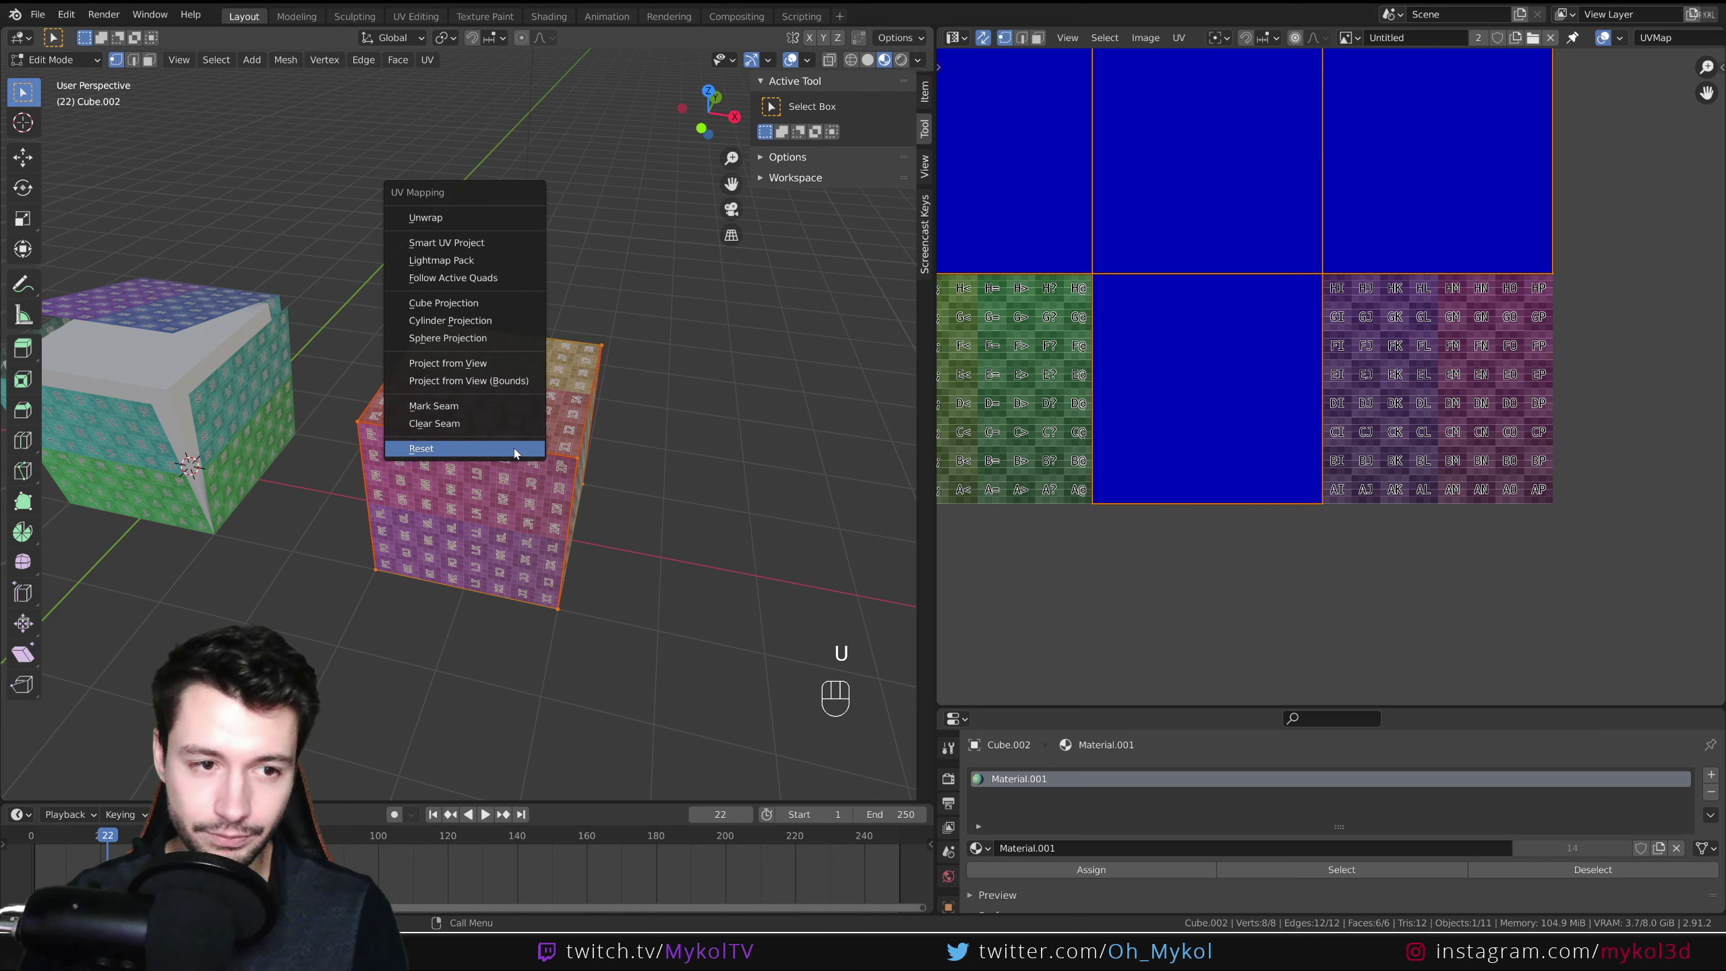
pyautogui.click(462, 244)
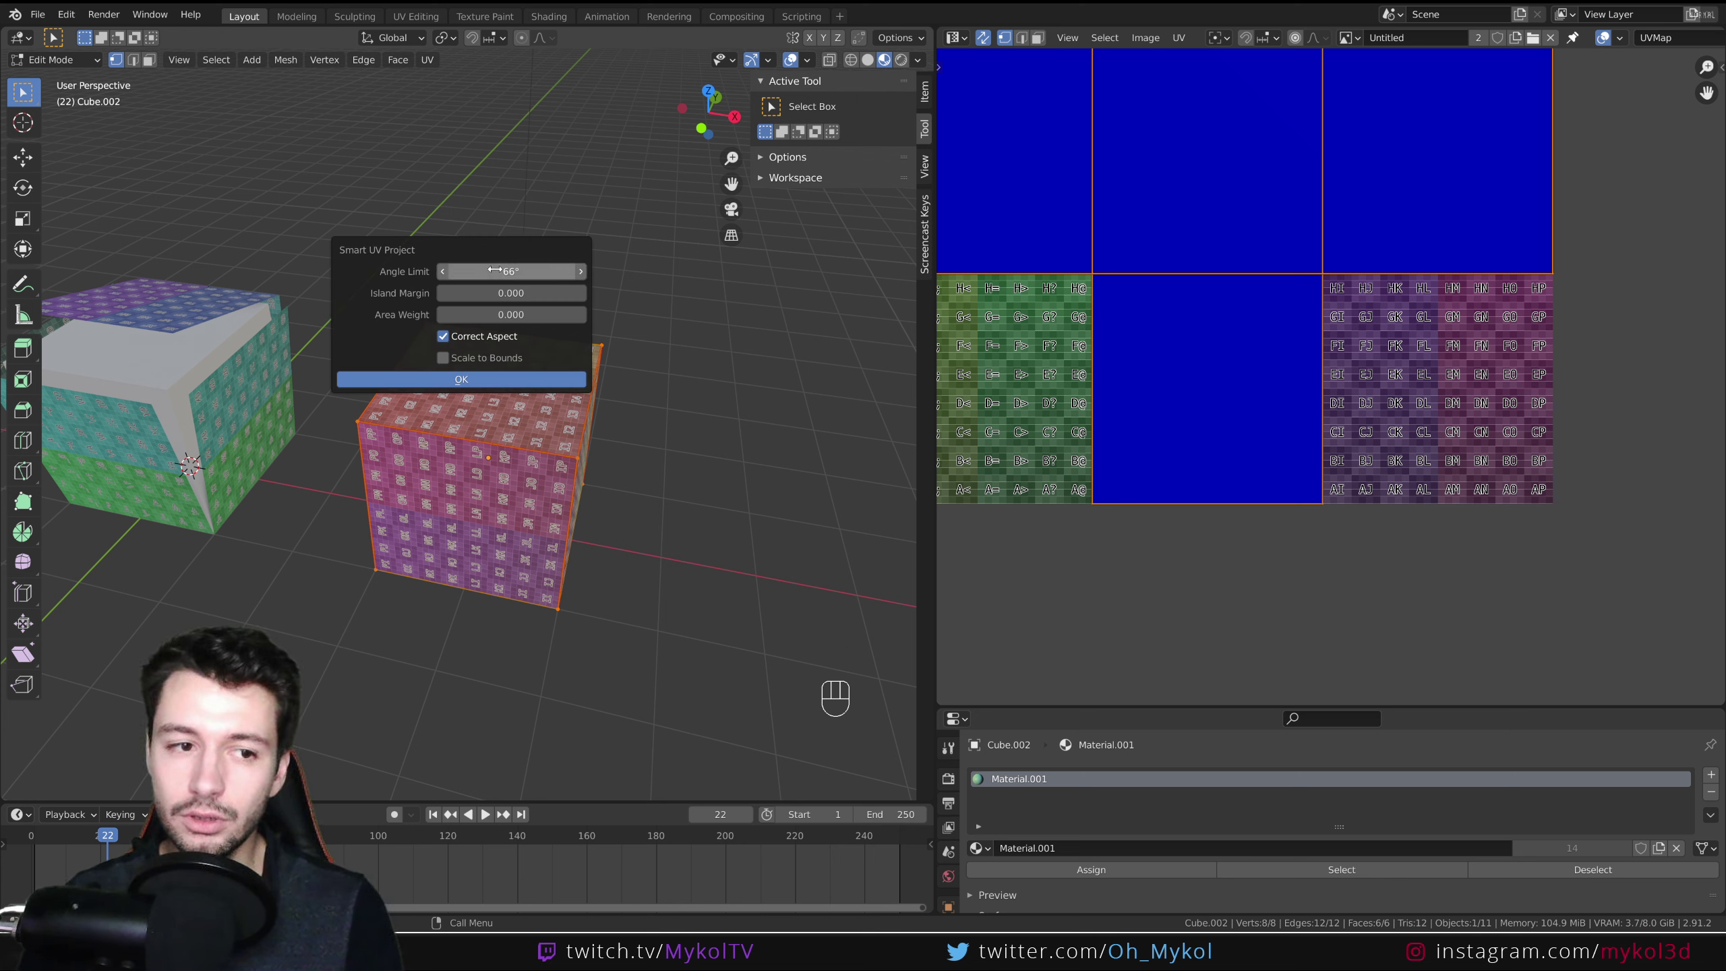
pyautogui.click(477, 379)
pyautogui.scroll(-2, 1193, 263)
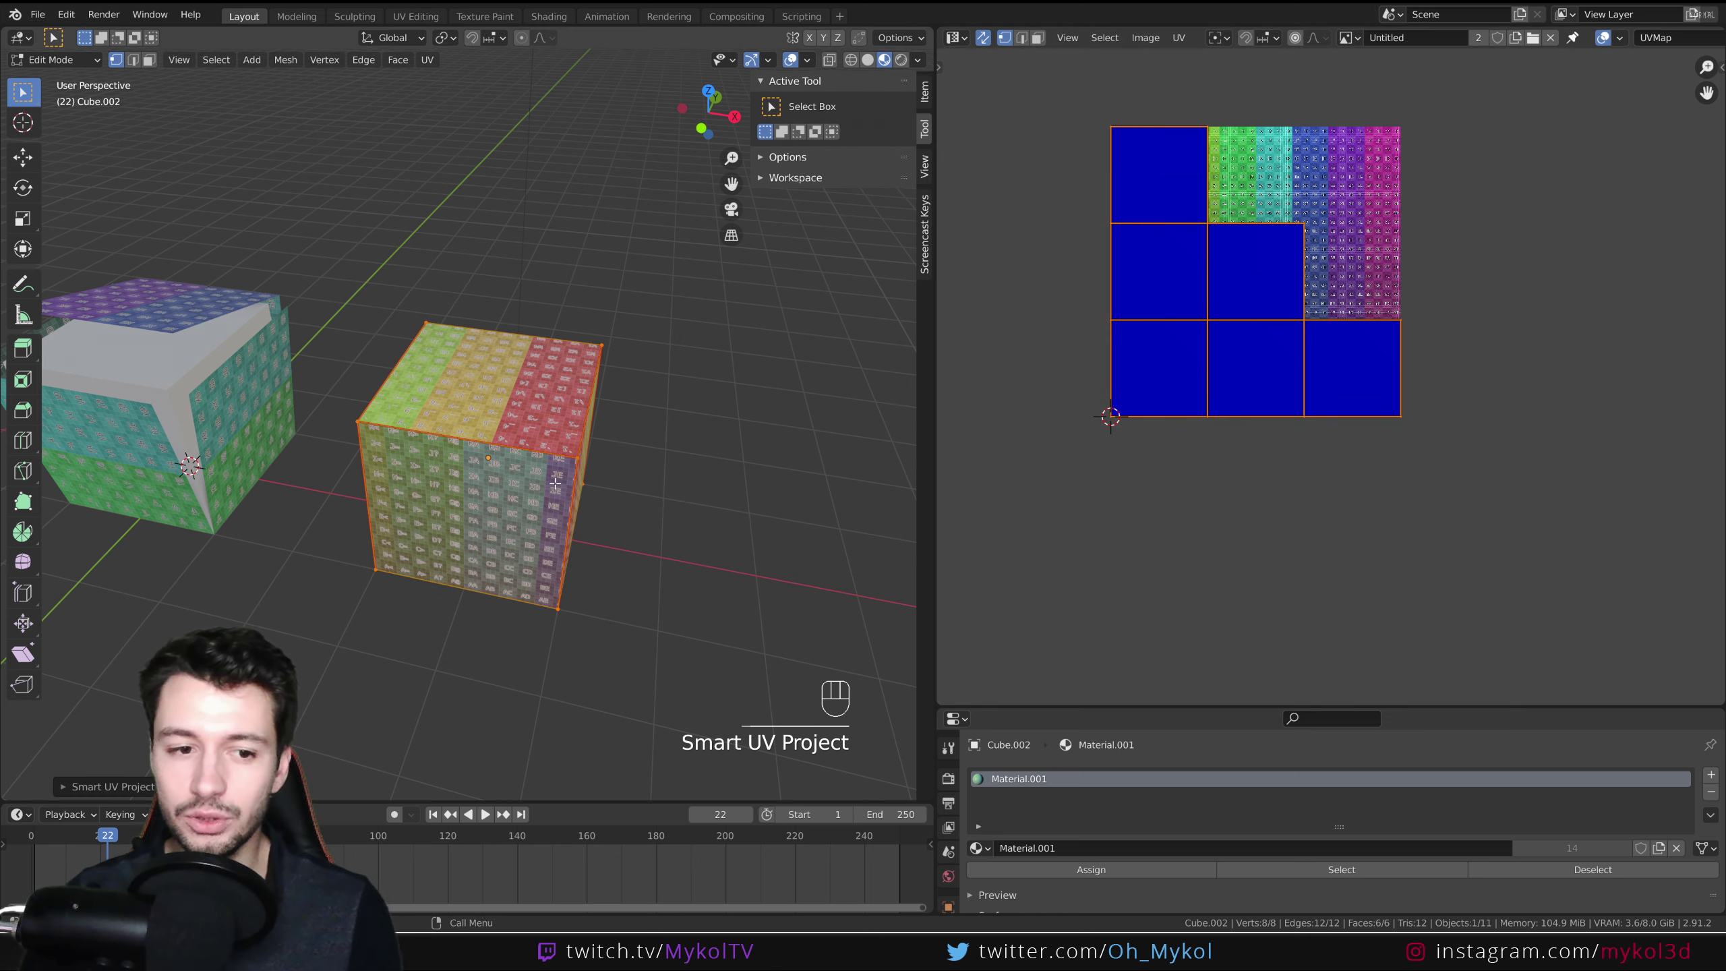
pyautogui.moveTo(612, 439); pyautogui.dragTo(1342, 258, button='middle')
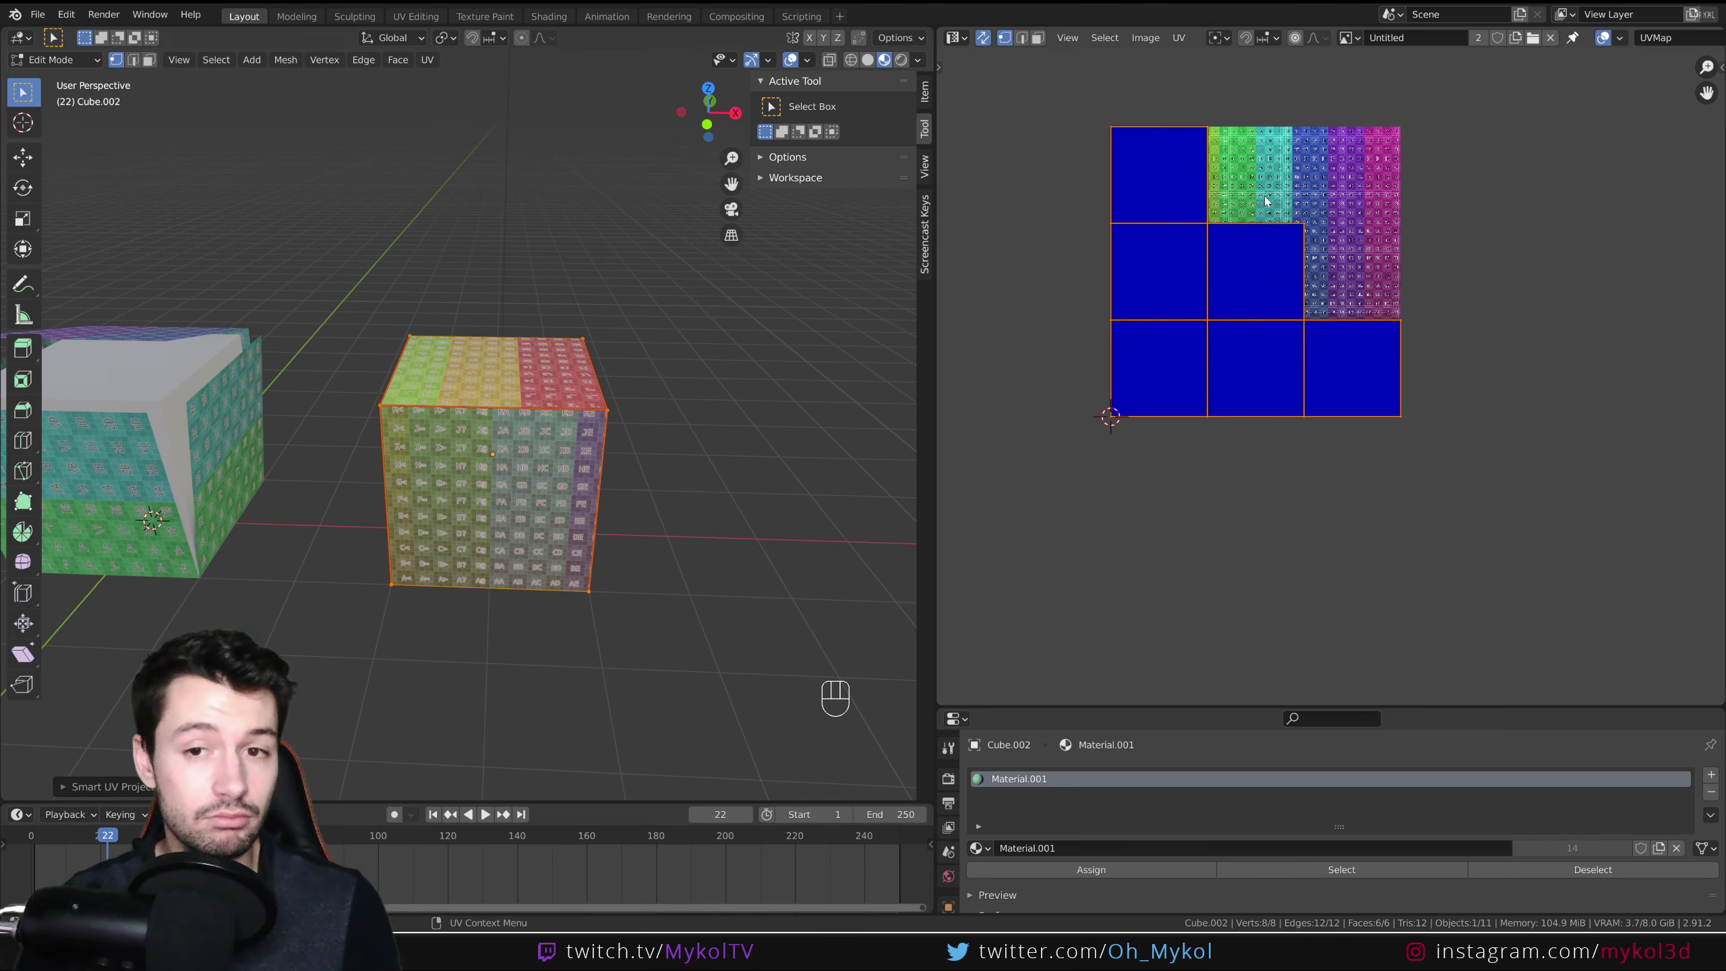
# Undo the Smart UV Project on Cube.002.
pyautogui.hotkey('ctrl', 'z')
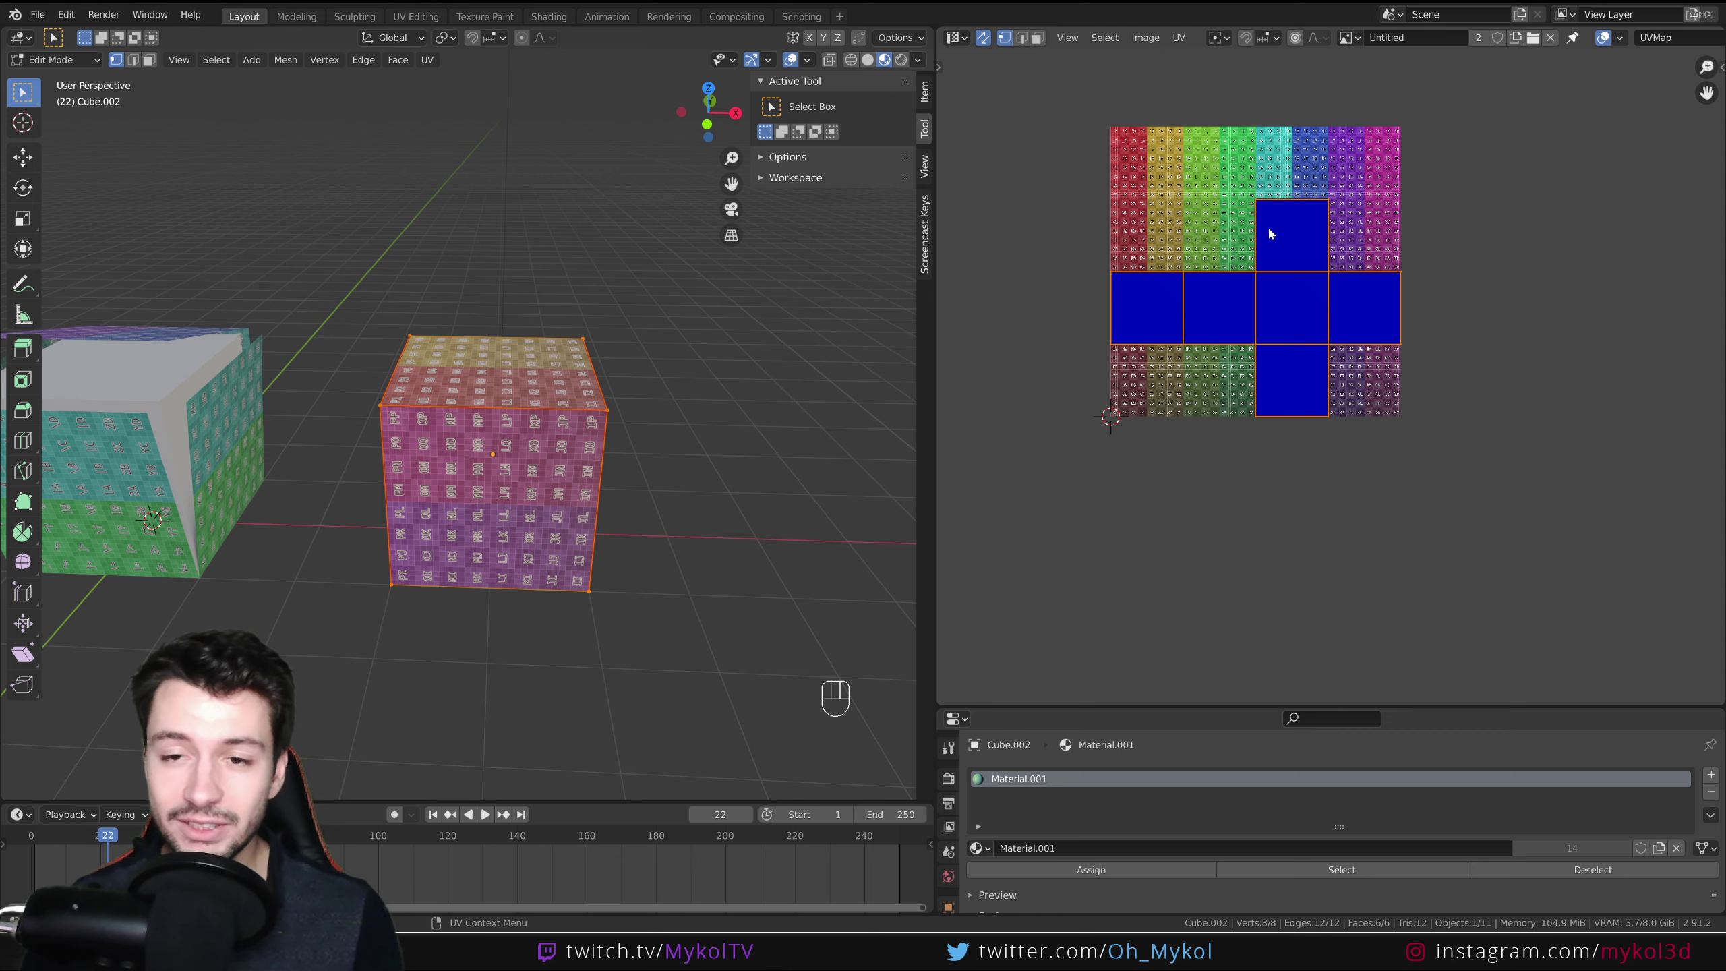
# Try pulling the upper-left UV vertex of the layout's topmost face outward, inspect the texture on the cube, and undo the move.
pyautogui.scroll(5, 1268, 233)
pyautogui.scroll(-2, 1216, 127)
pyautogui.click(1307, 240)
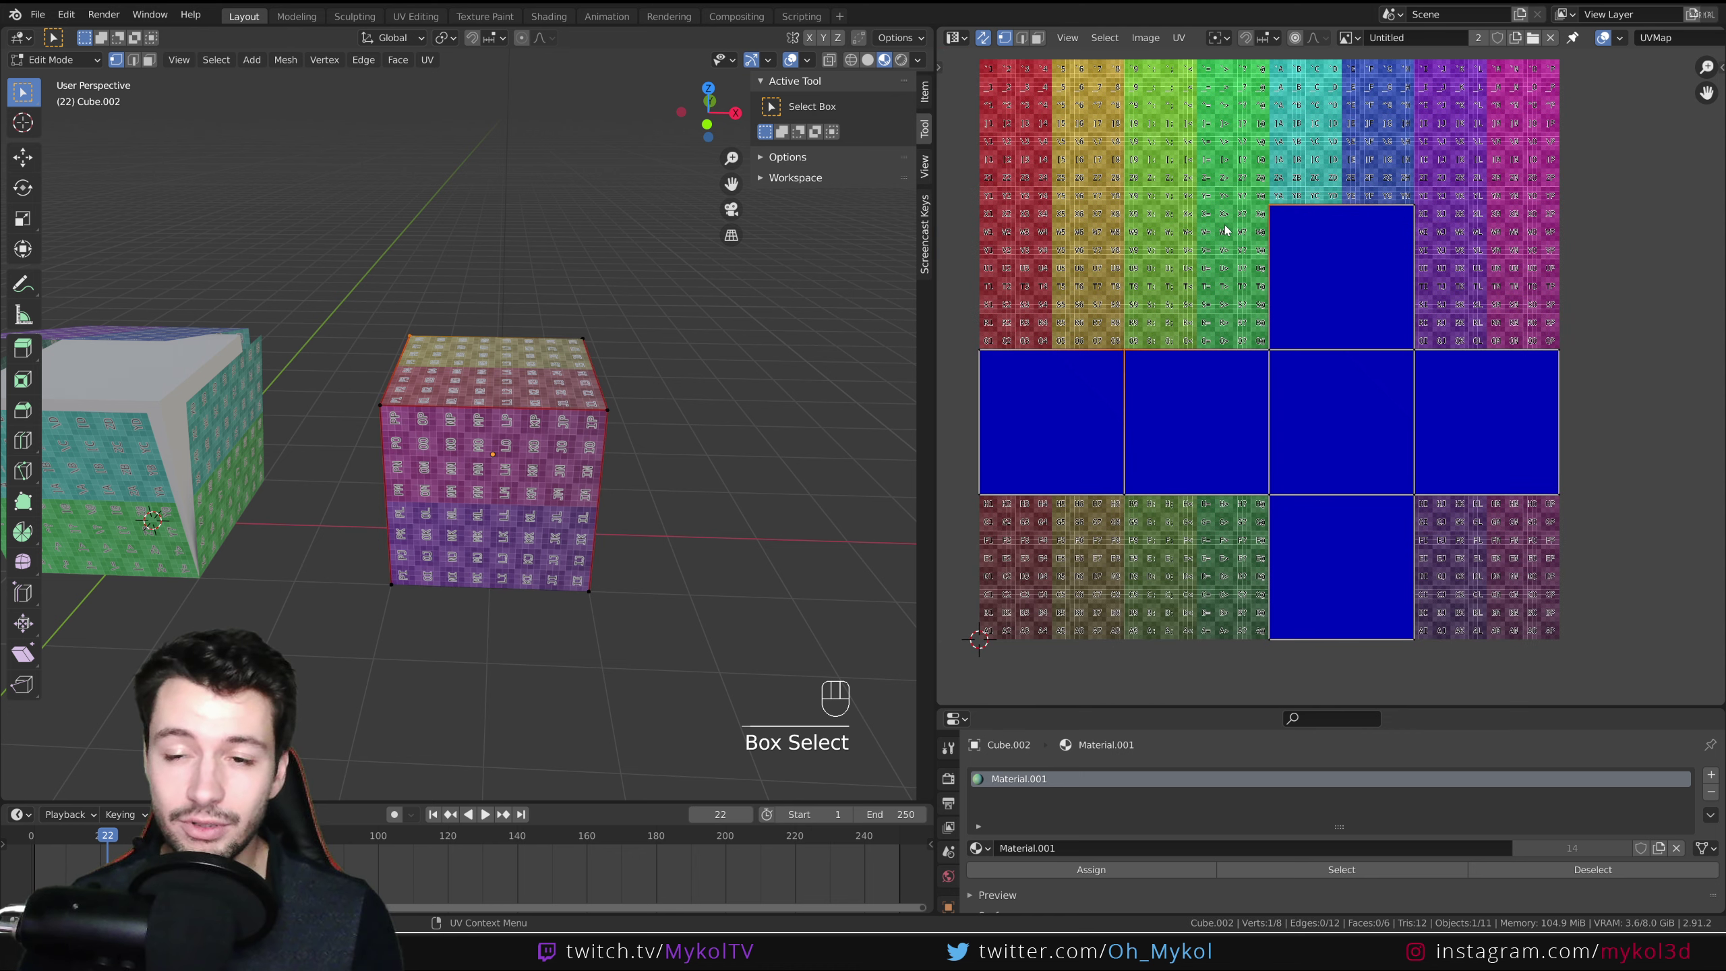
pyautogui.scroll(1, 1224, 223)
pyautogui.moveTo(435, 394); pyautogui.dragTo(445, 433, button='middle')
pyautogui.scroll(3, 445, 434)
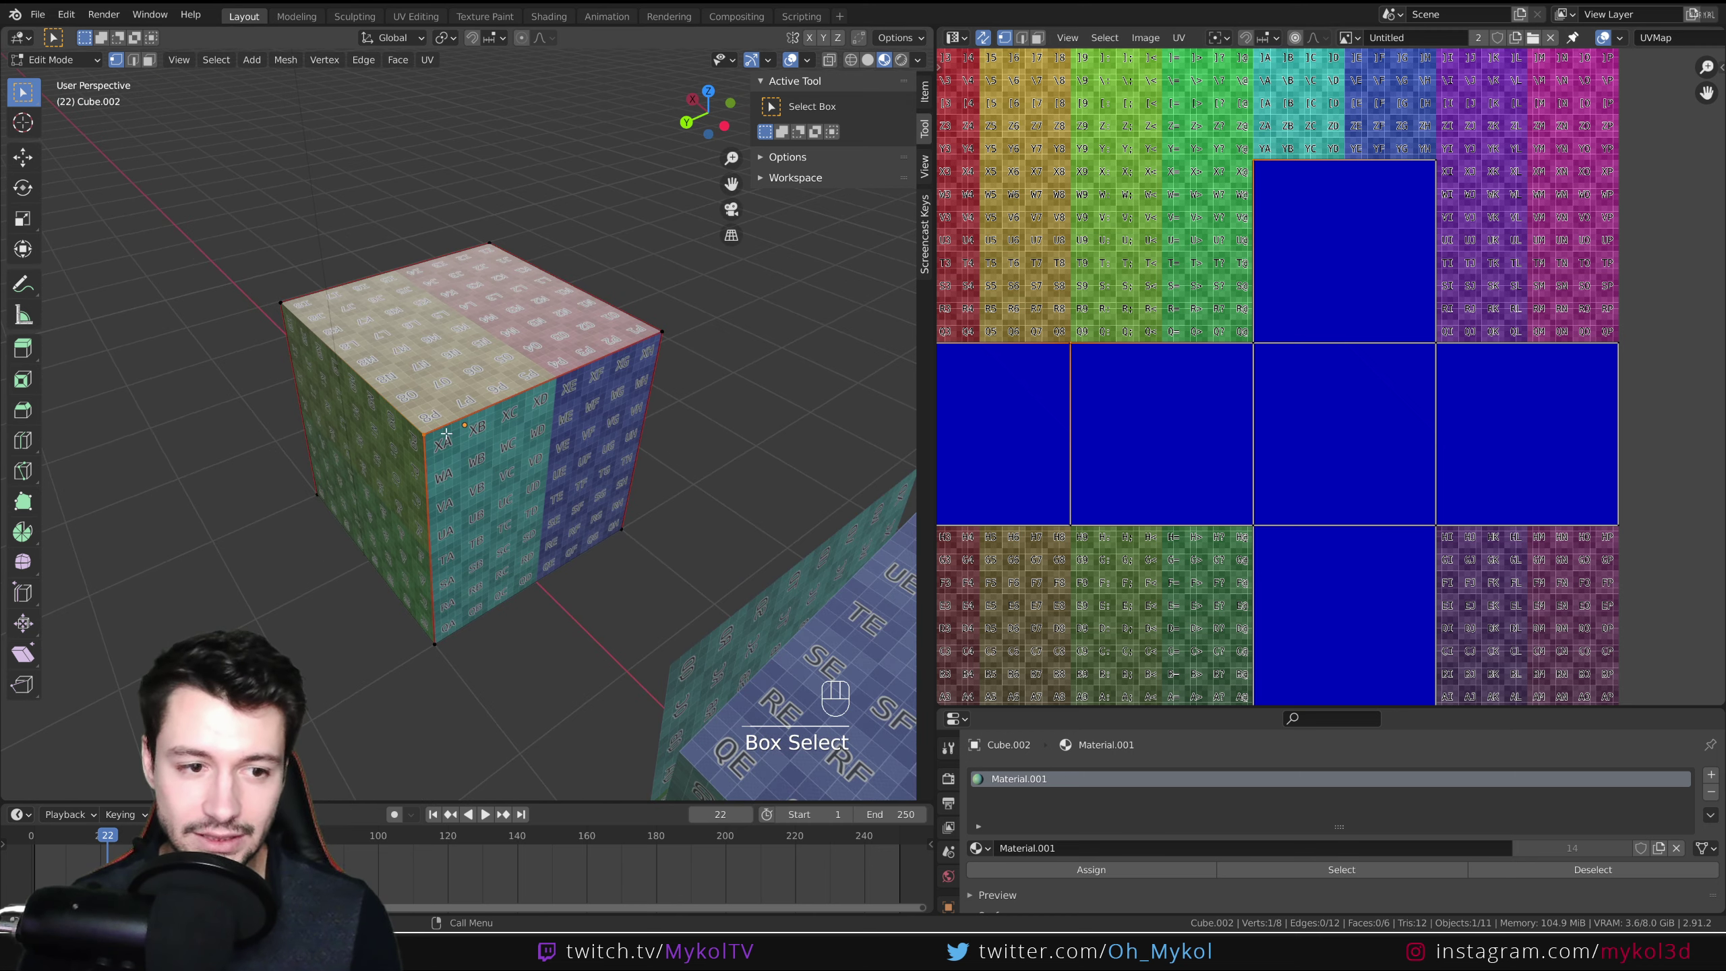
pyautogui.scroll(2, 445, 433)
pyautogui.press('g')
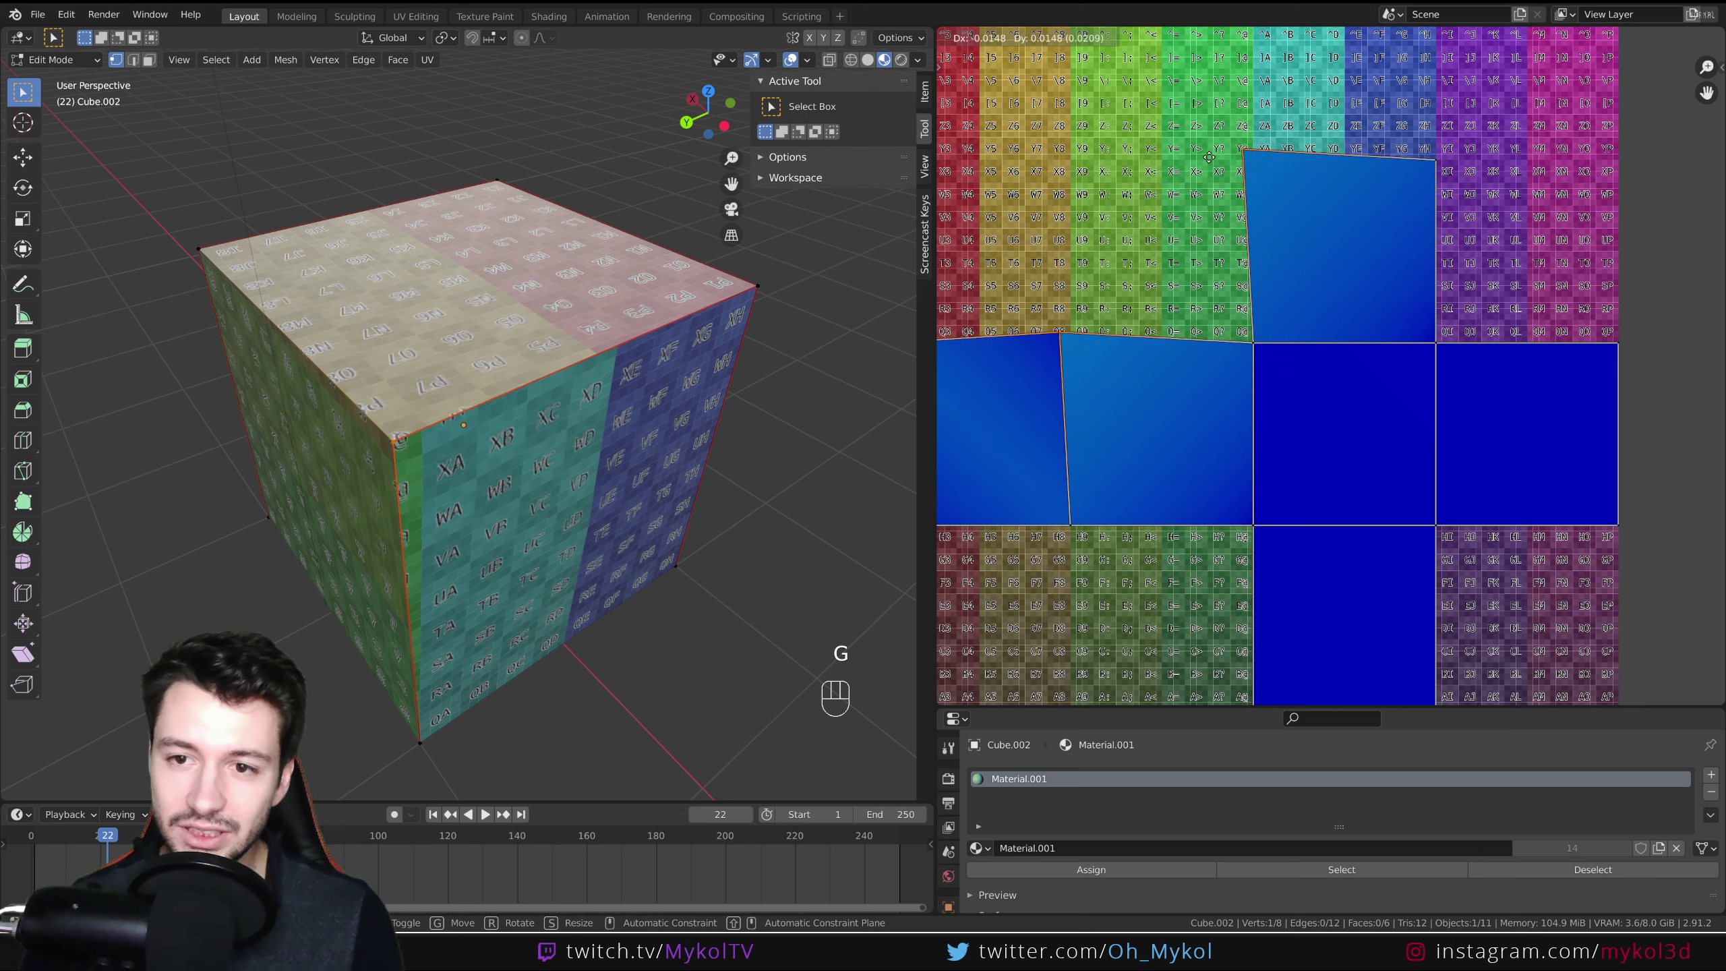
pyautogui.click(1186, 131)
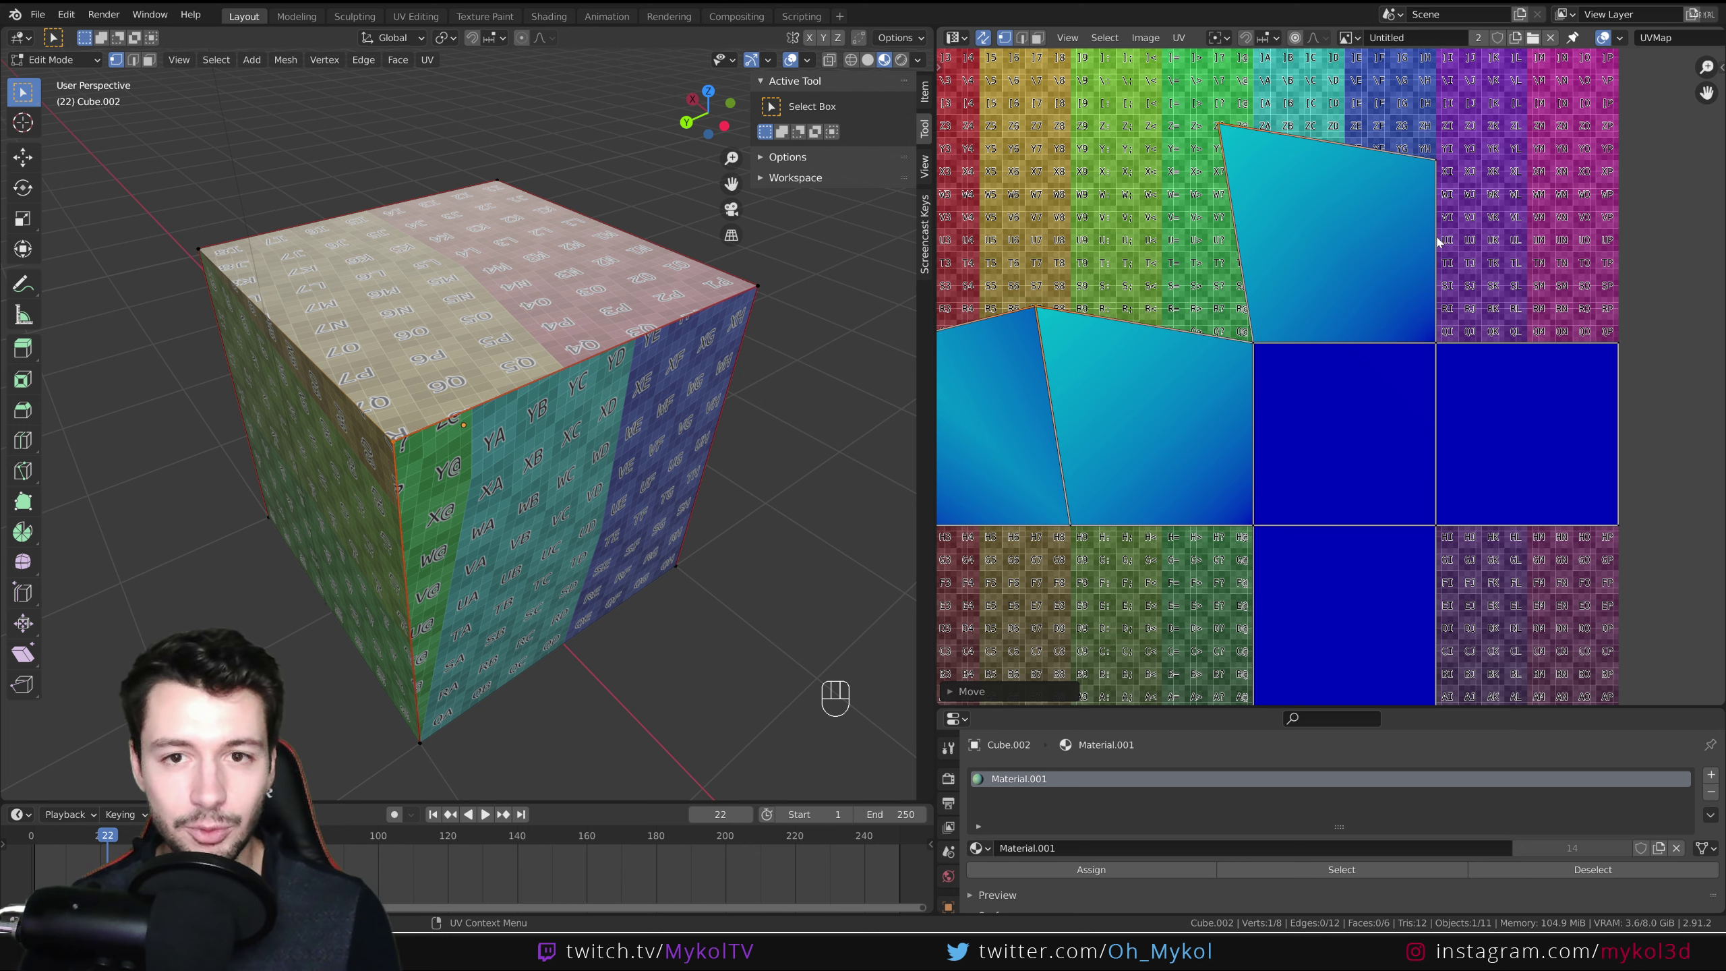
pyautogui.moveTo(503, 421); pyautogui.dragTo(518, 398, button='middle')
pyautogui.scroll(3, 517, 398)
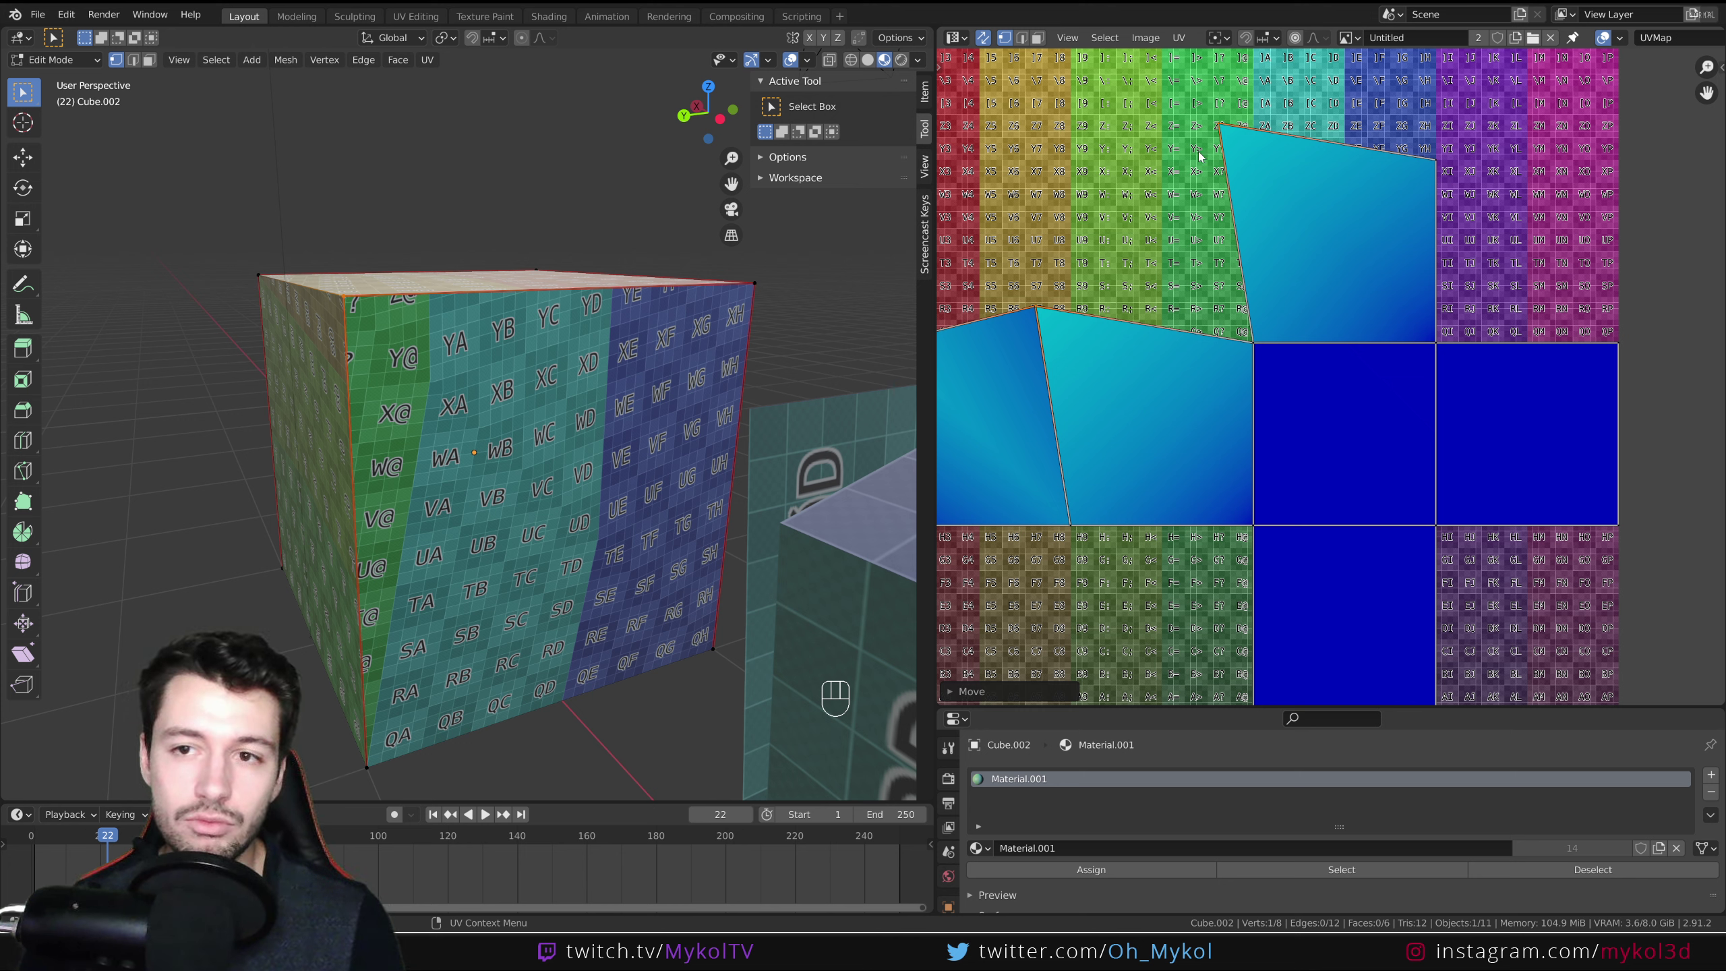
pyautogui.hotkey('ctrl', 'z')
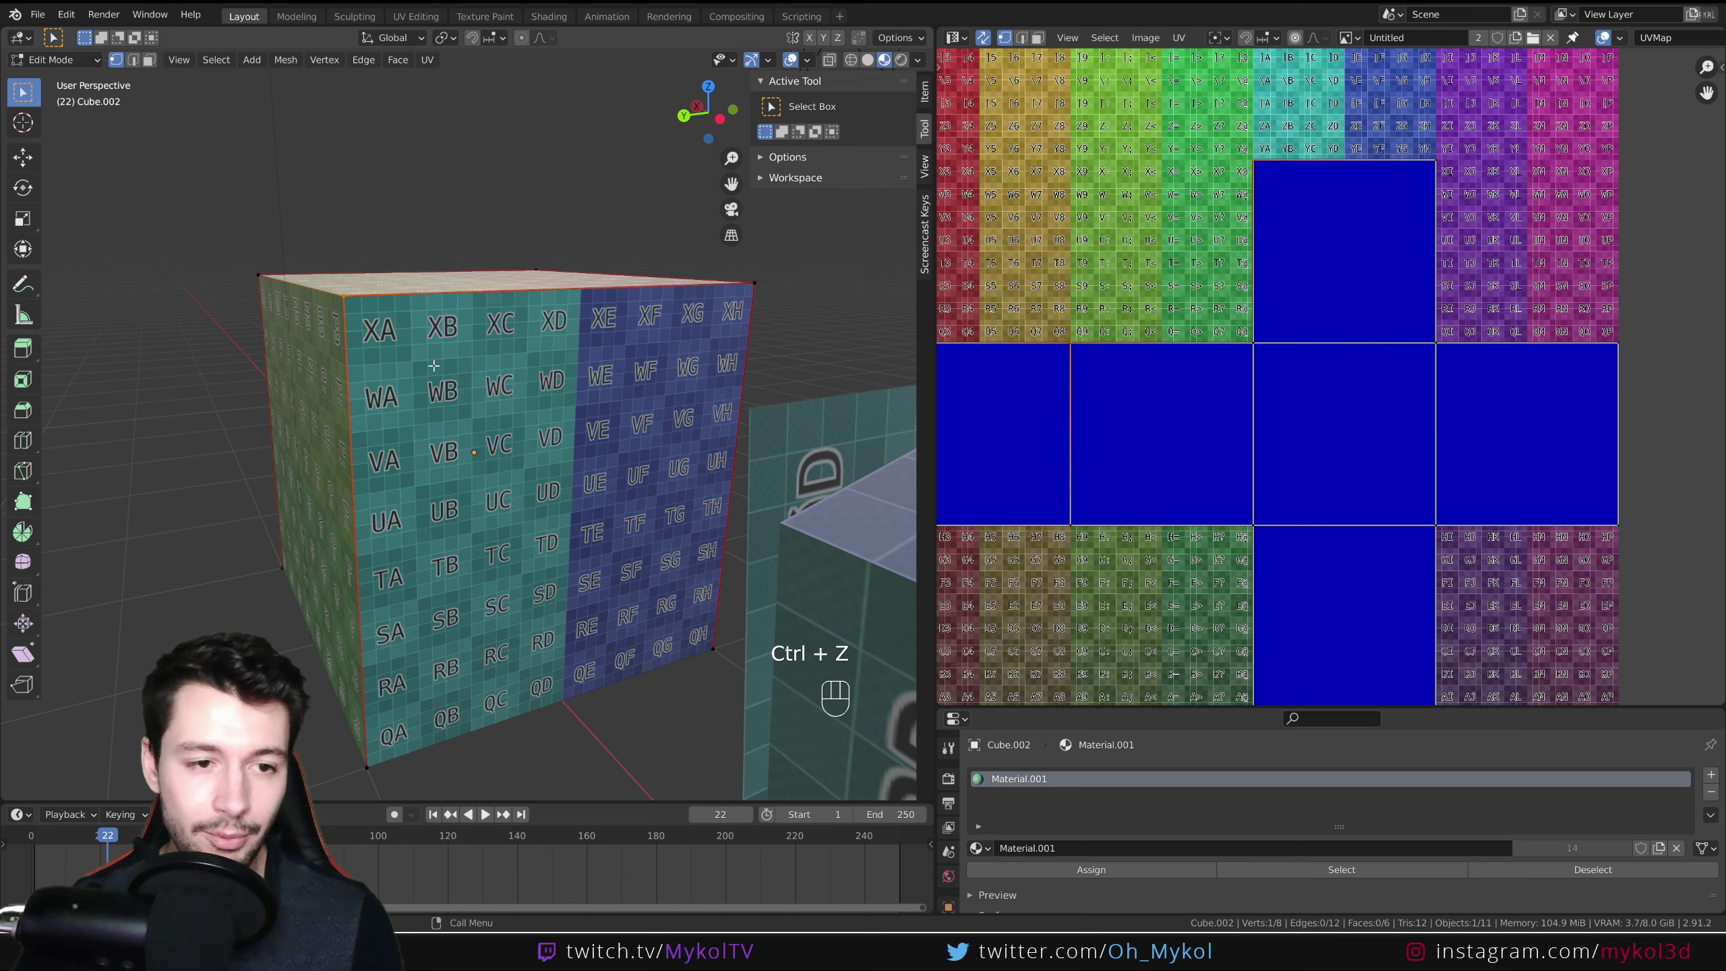
# Pull Cube.002's near upper corner vertex outward so the textured side face is deformed.
pyautogui.click(334, 291)
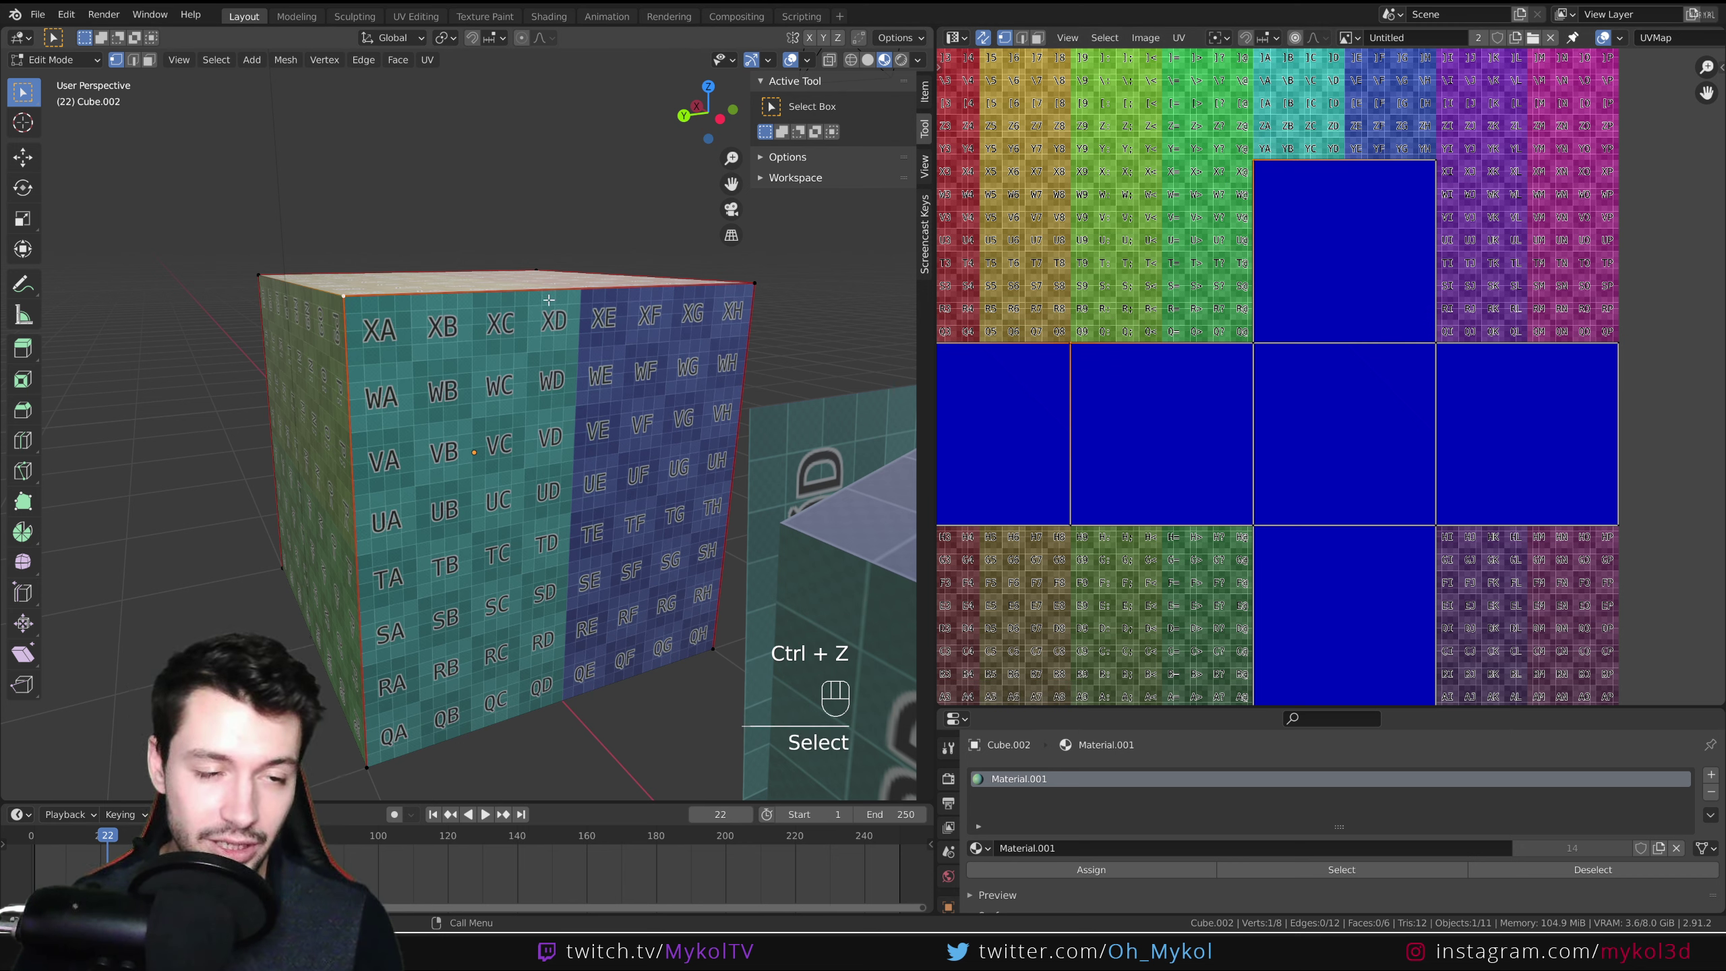
pyautogui.press('g')
pyautogui.click(384, 326)
pyautogui.scroll(-4, 1174, 377)
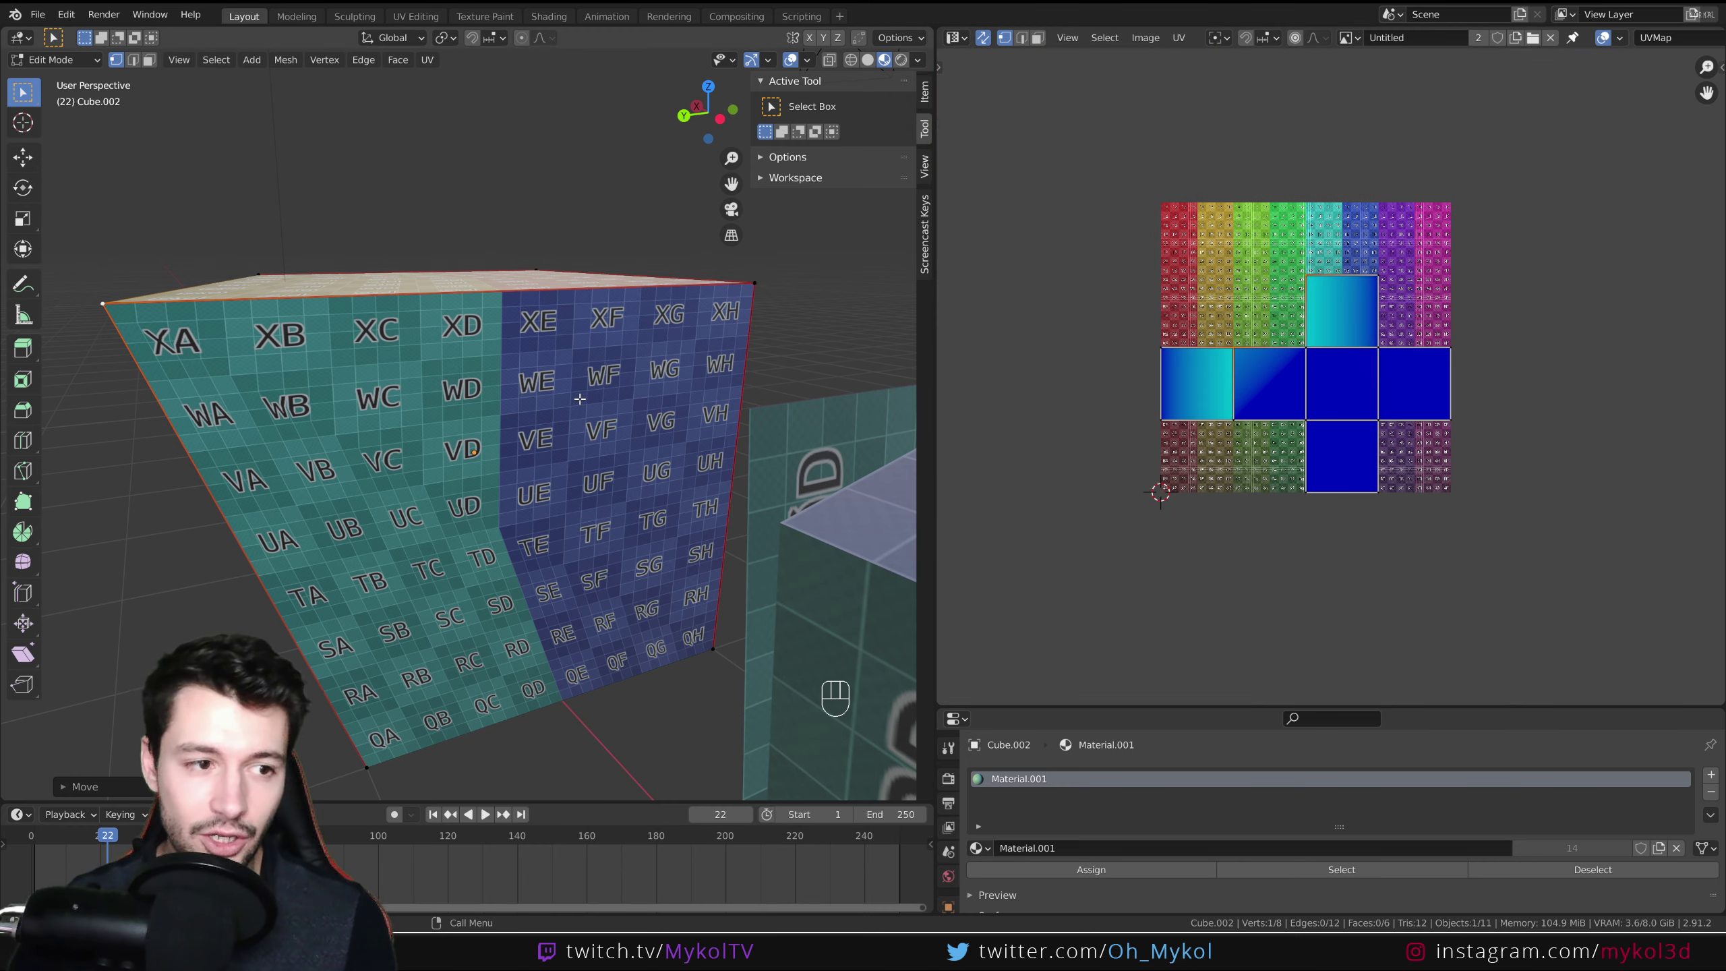
# Unwrap all faces of the deformed Cube.002 and inspect the UV layout.
pyautogui.press('a')
pyautogui.press('u')
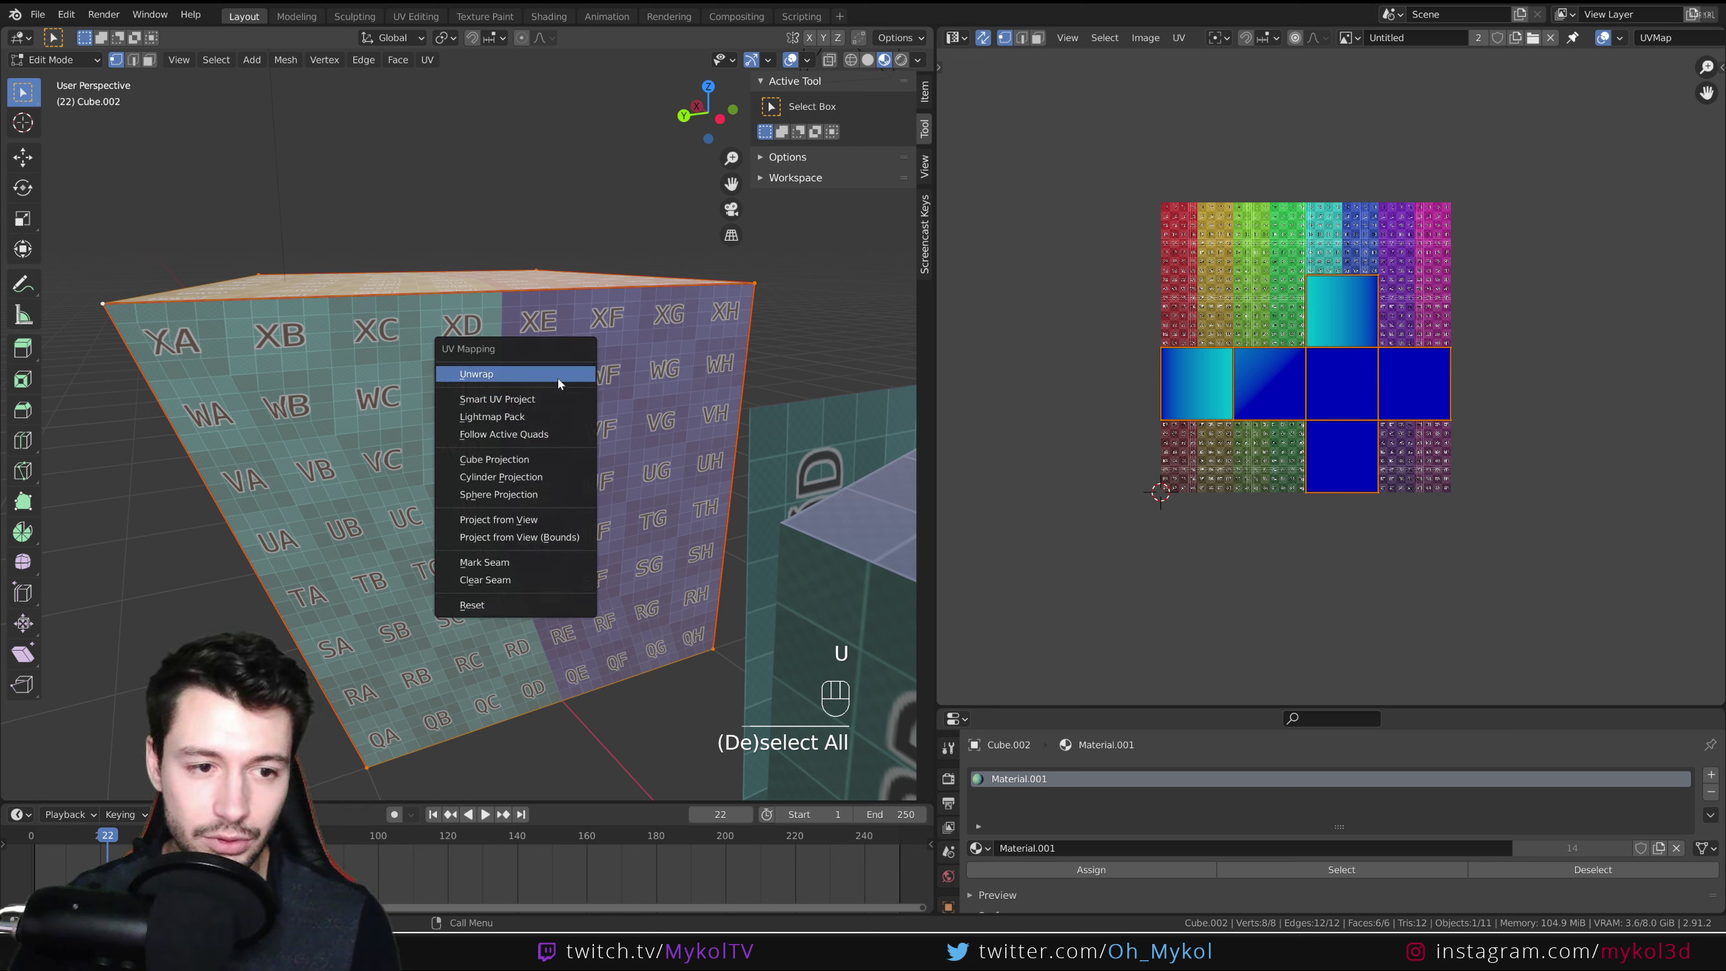
pyautogui.click(554, 374)
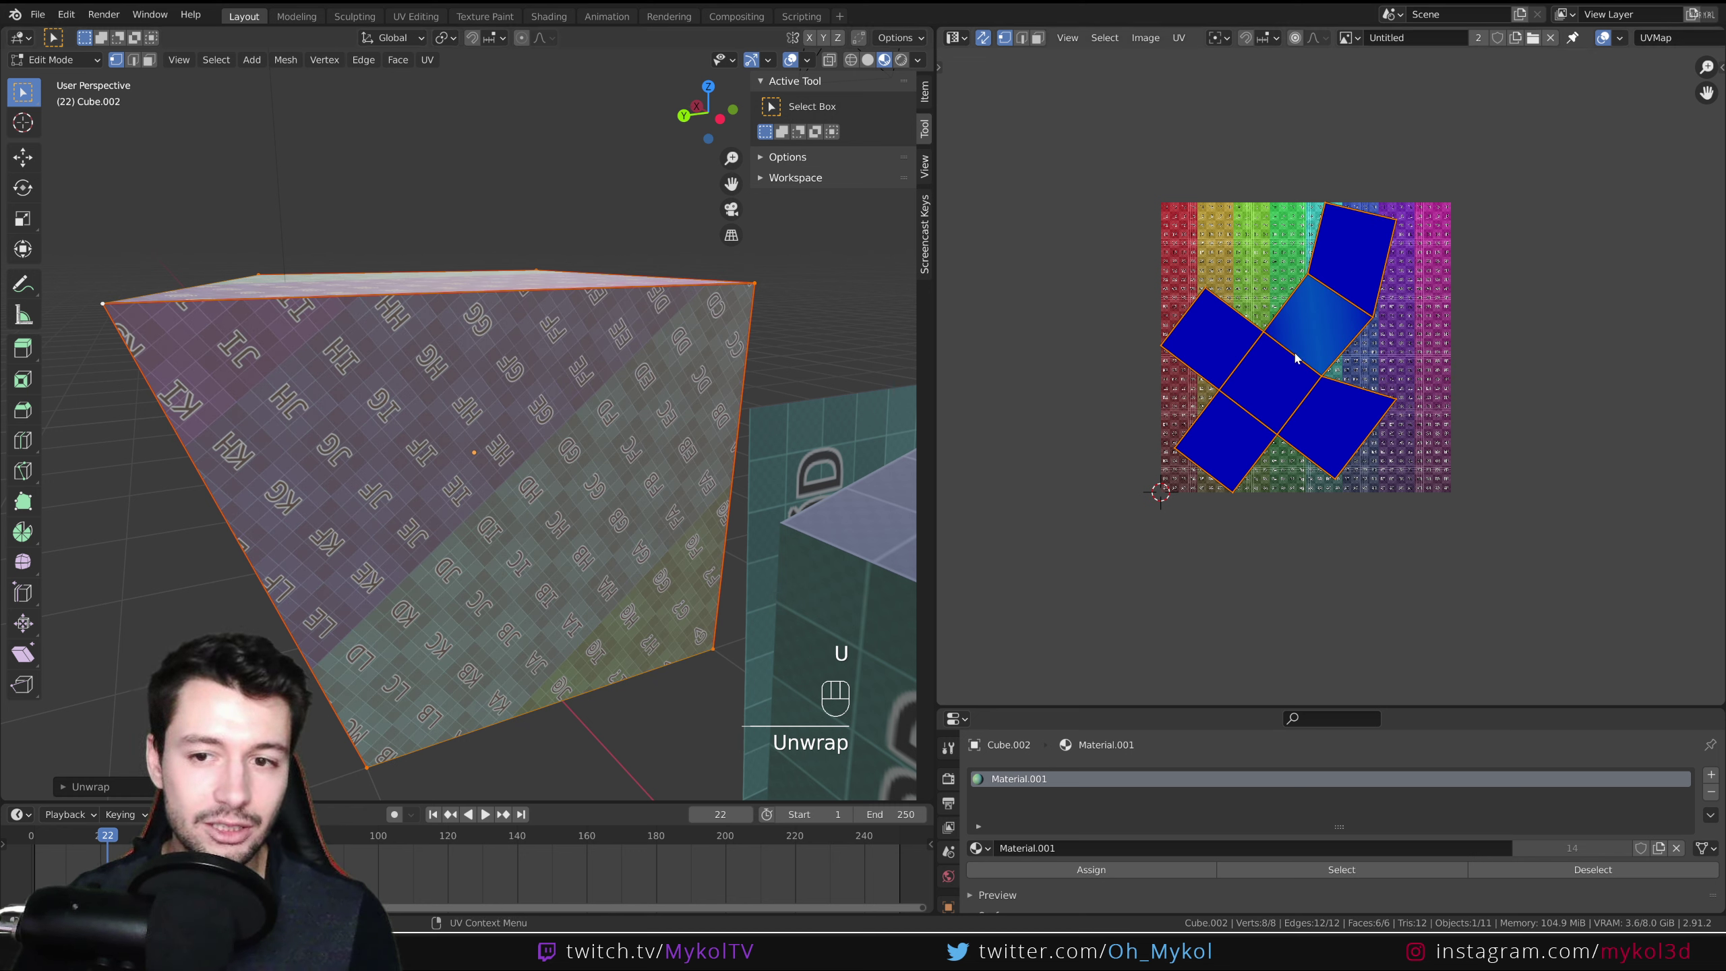
pyautogui.scroll(2, 1323, 320)
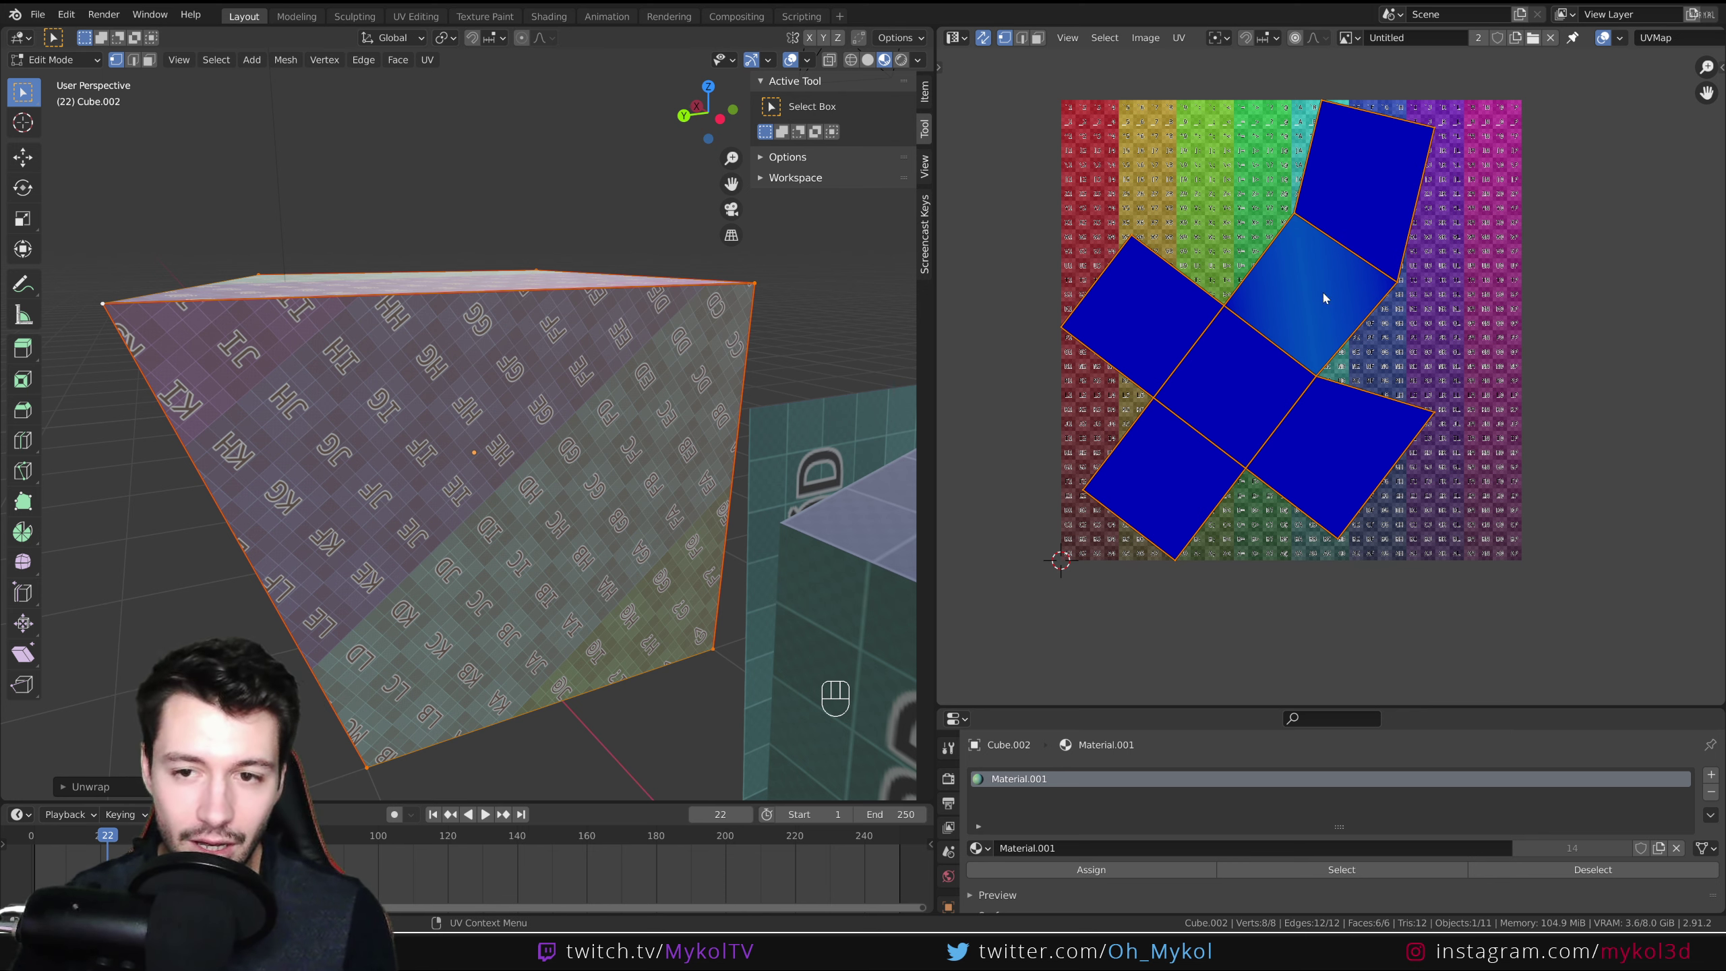
# Undo the unwrap and the corner vertex move on Cube.002, and return to Object Mode.
pyautogui.hotkey('ctrl', 'z')
pyautogui.hotkey('ctrl', 'z')
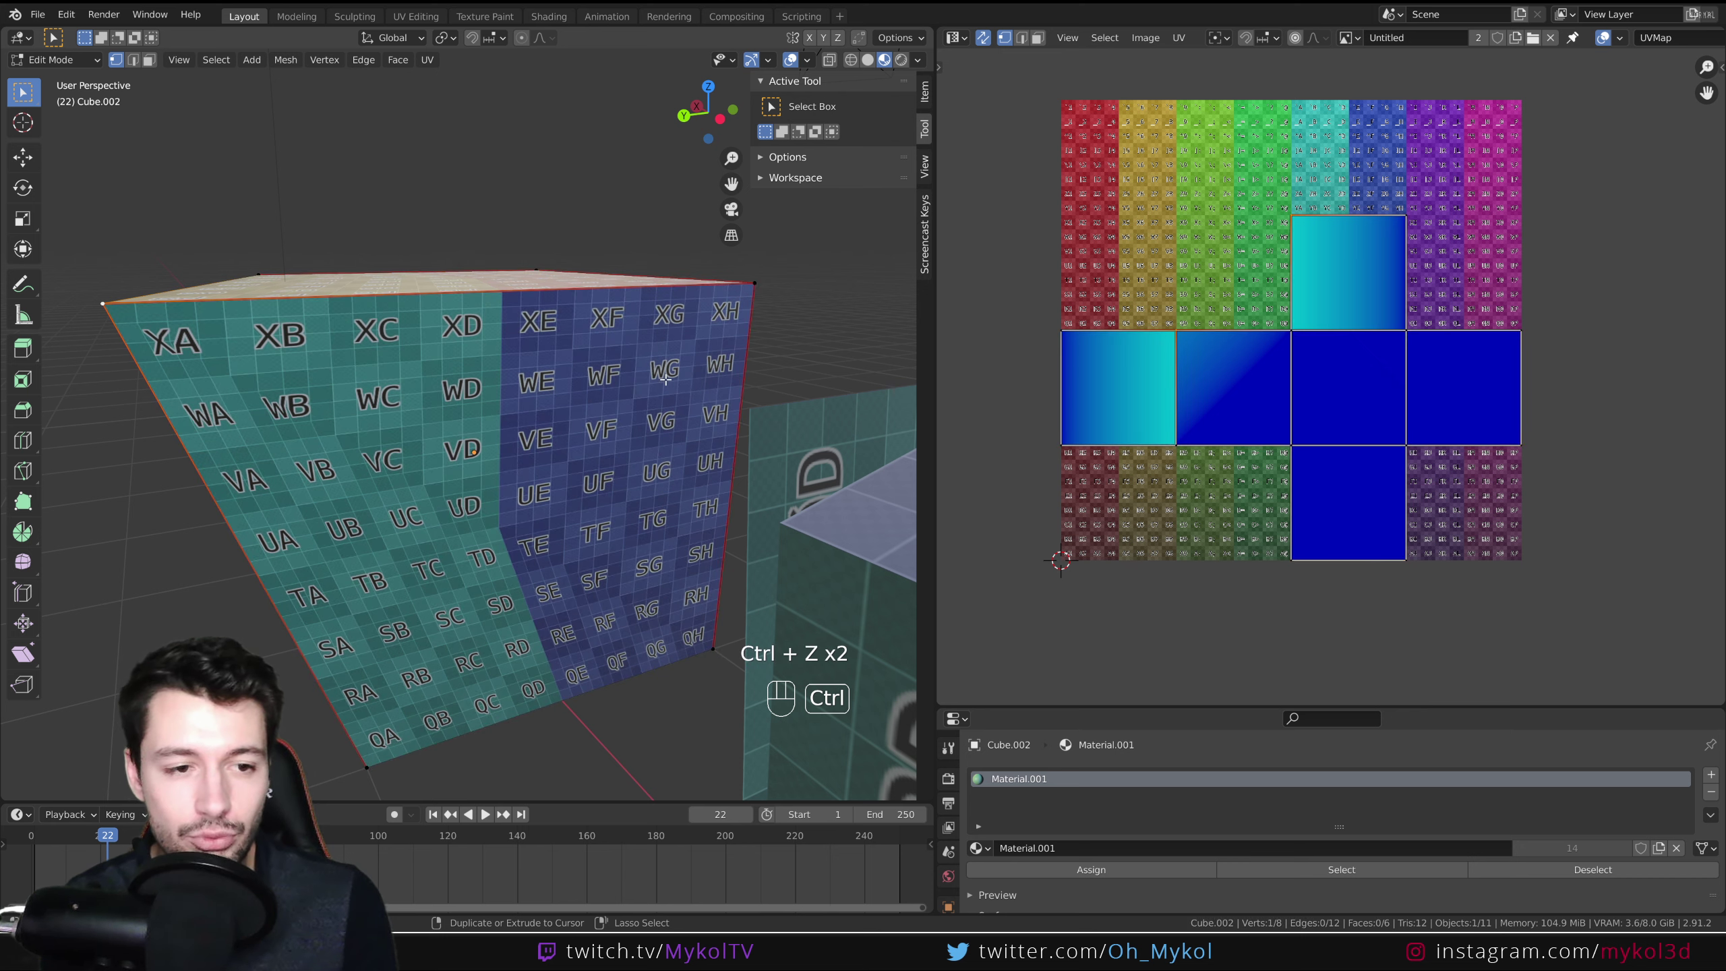
pyautogui.hotkey('ctrl', 'z')
pyautogui.press('Tab')
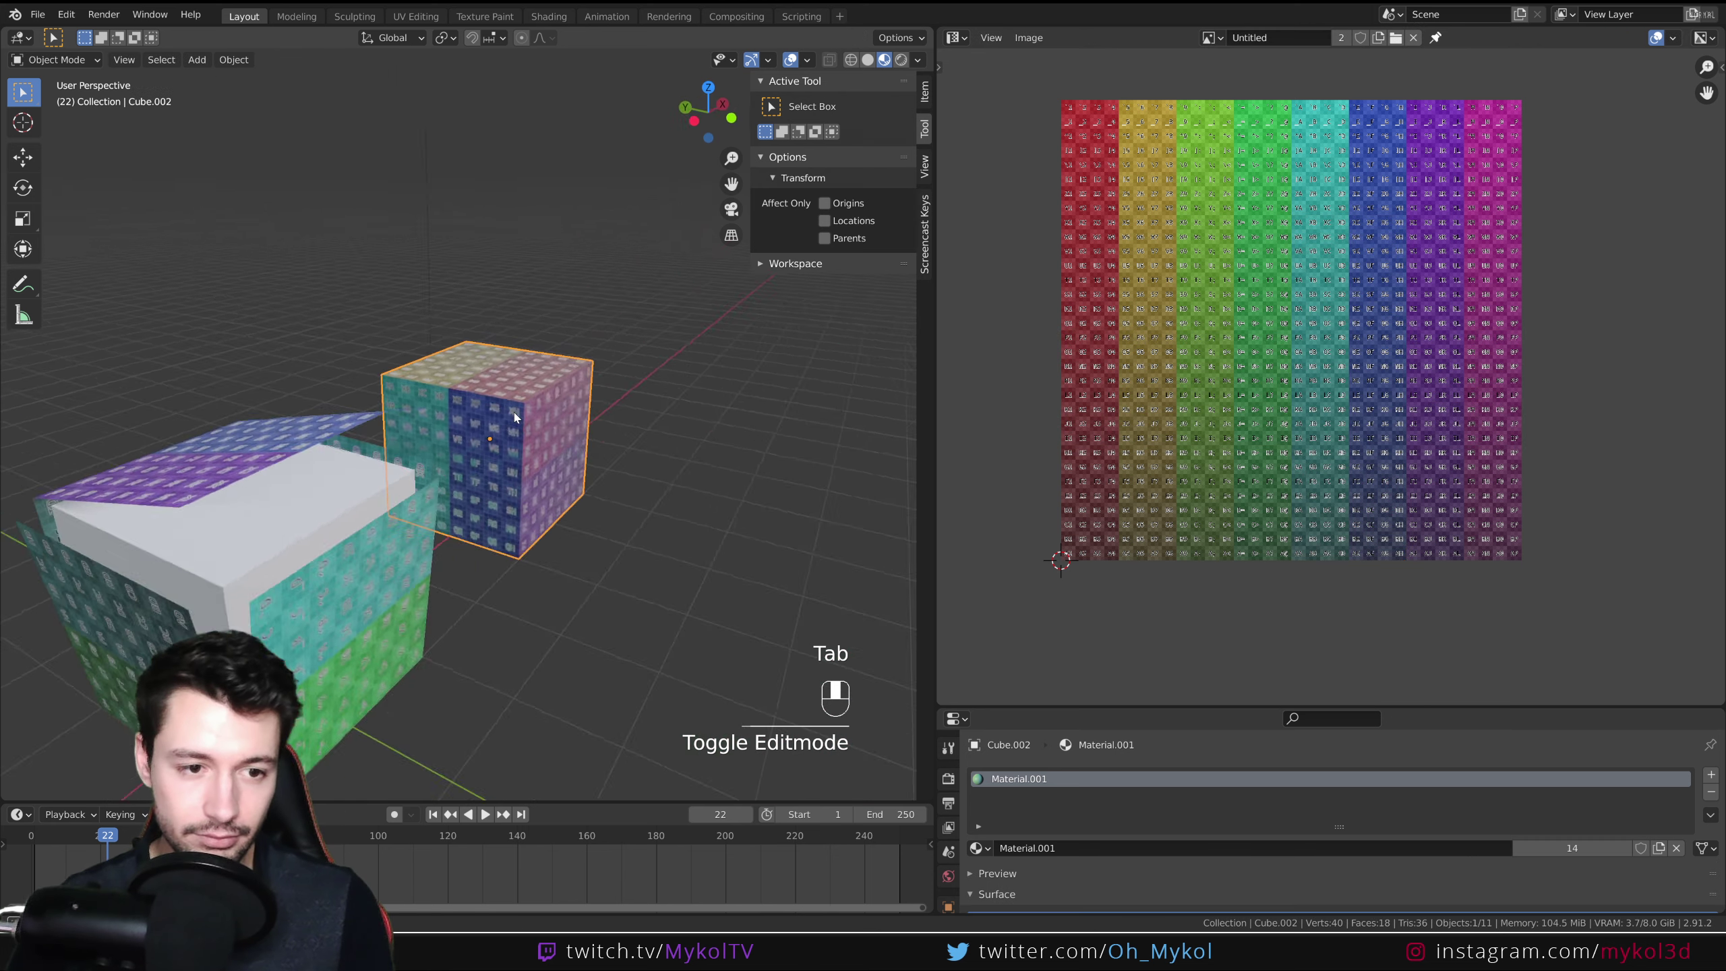
# Add a cylinder mesh and place it beyond Cube.002, clear of both cubes.
pyautogui.moveTo(514, 416); pyautogui.dragTo(353, 435, button='middle')
pyautogui.hotkey('shift', 'a')
pyautogui.moveTo(367, 433)
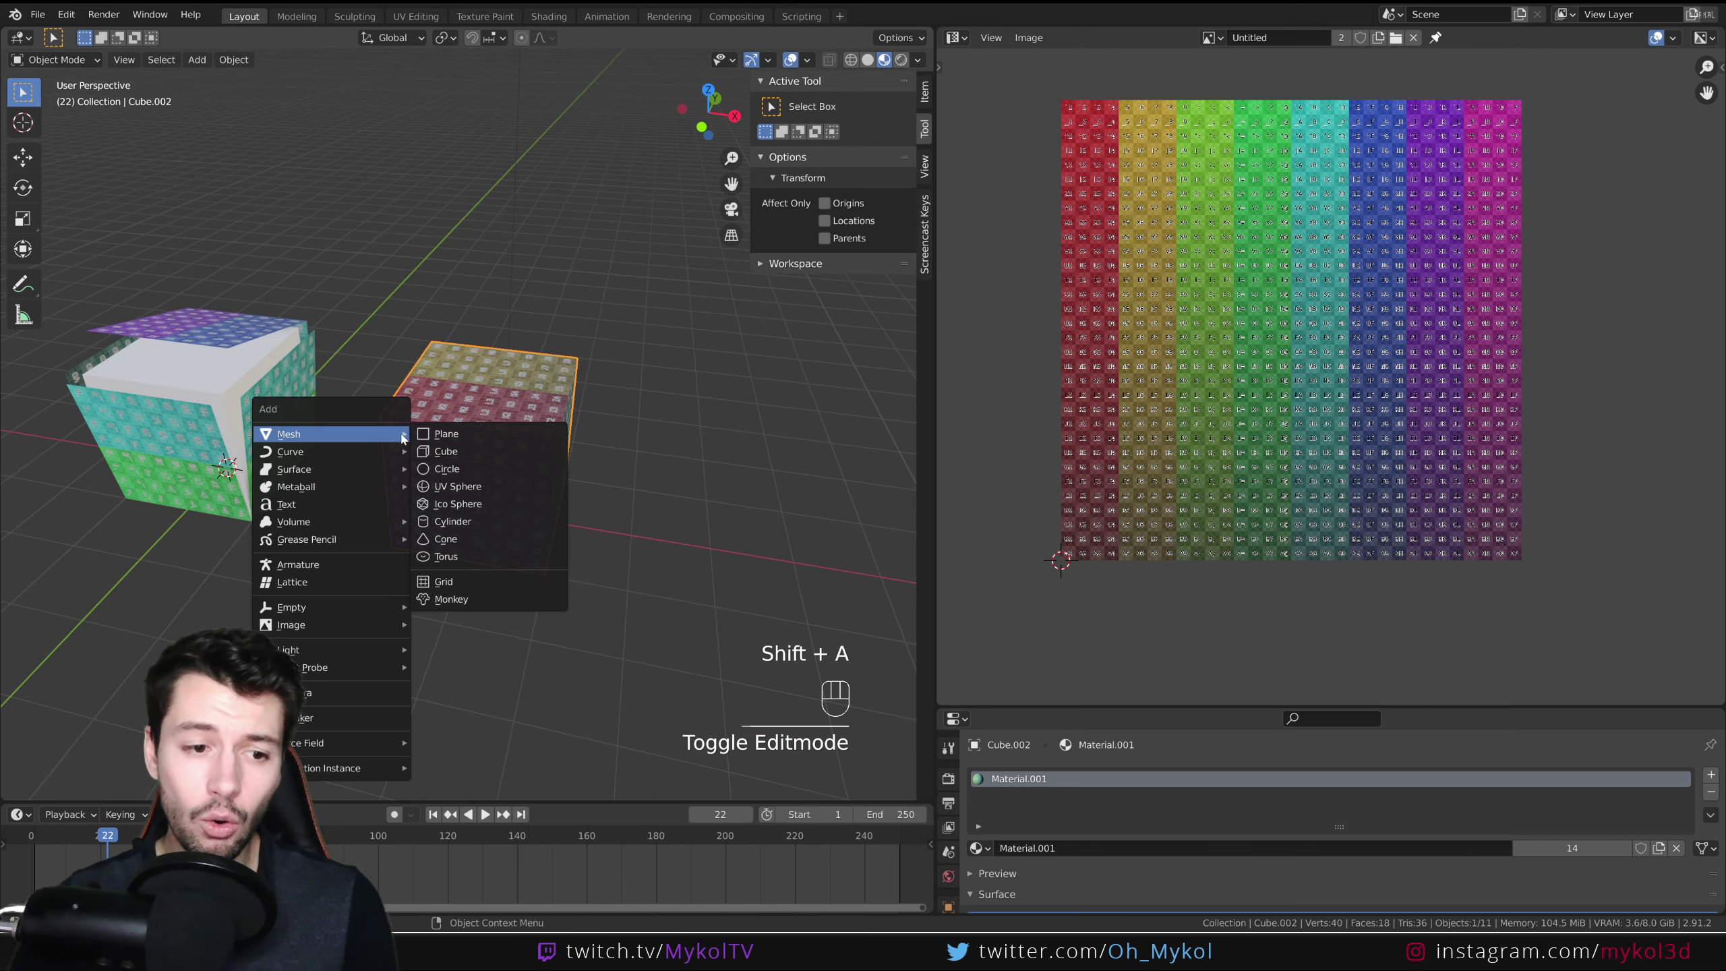
pyautogui.click(468, 522)
pyautogui.moveTo(450, 562); pyautogui.dragTo(372, 553, button='middle')
pyautogui.press('g')
pyautogui.click(827, 595)
pyautogui.press('g')
pyautogui.middleClick(824, 571)
pyautogui.keyDown('ctrl'); pyautogui.click(809, 531); pyautogui.keyUp('ctrl')
pyautogui.moveTo(811, 540); pyautogui.dragTo(654, 487, button='middle')
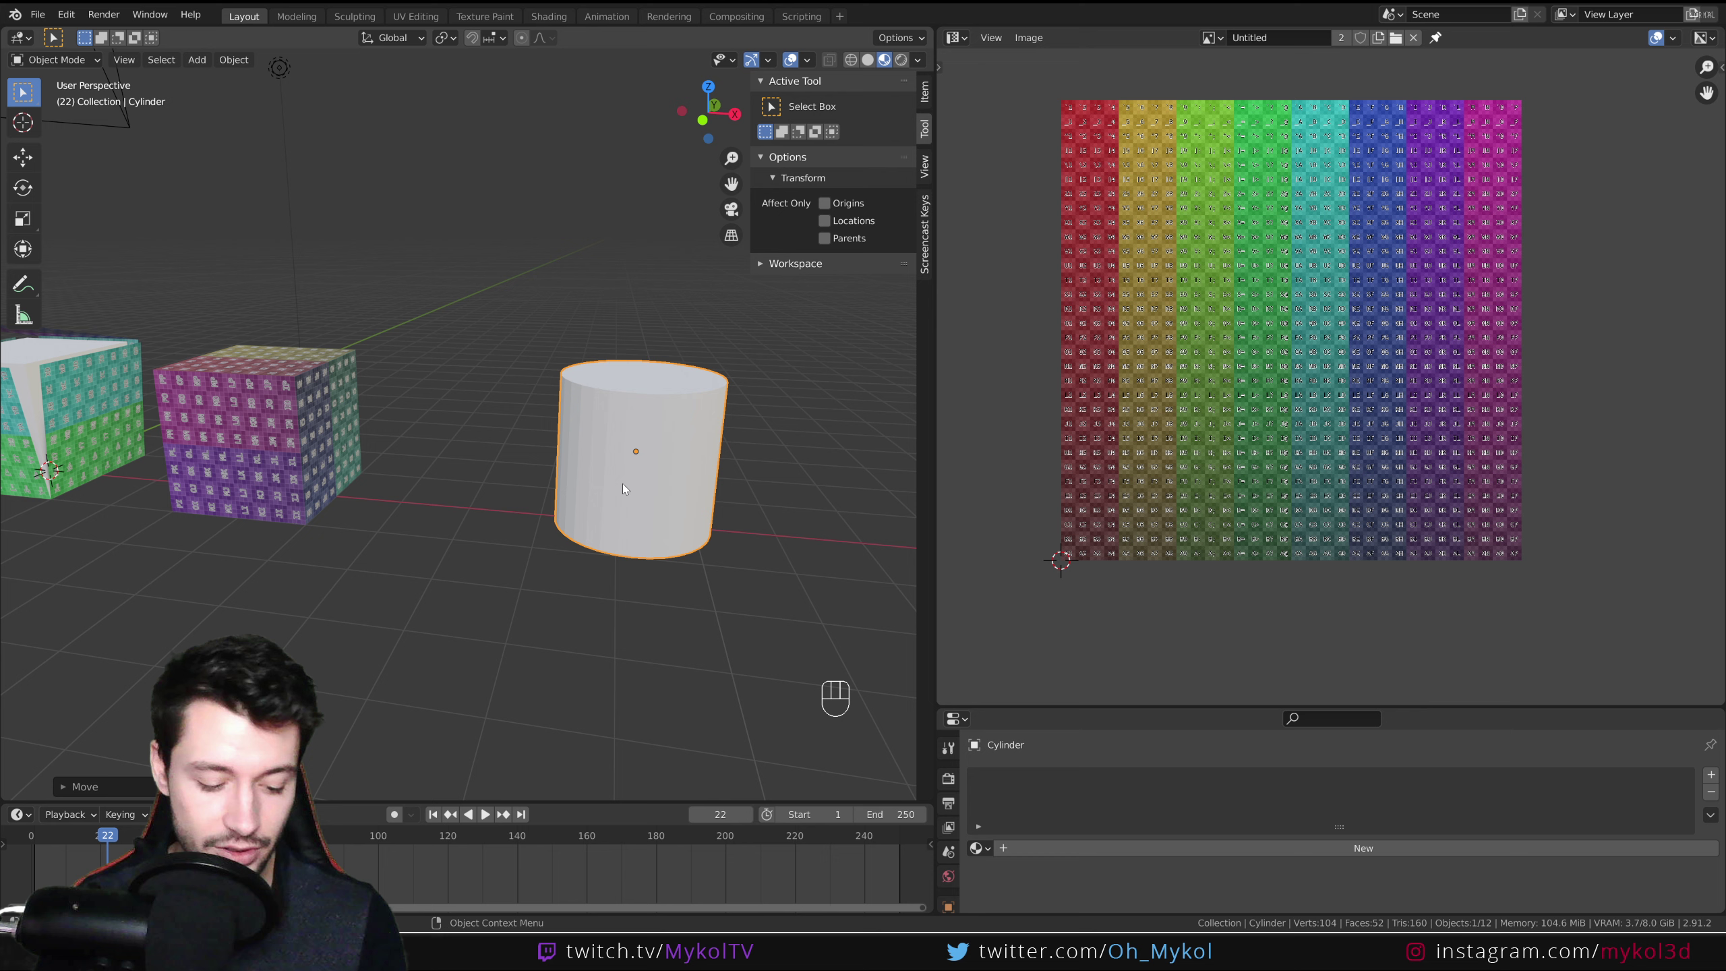
# Assign Material.001 to the cylinder and enter Edit Mode.
pyautogui.click(978, 847)
pyautogui.click(1019, 692)
pyautogui.press('Tab')
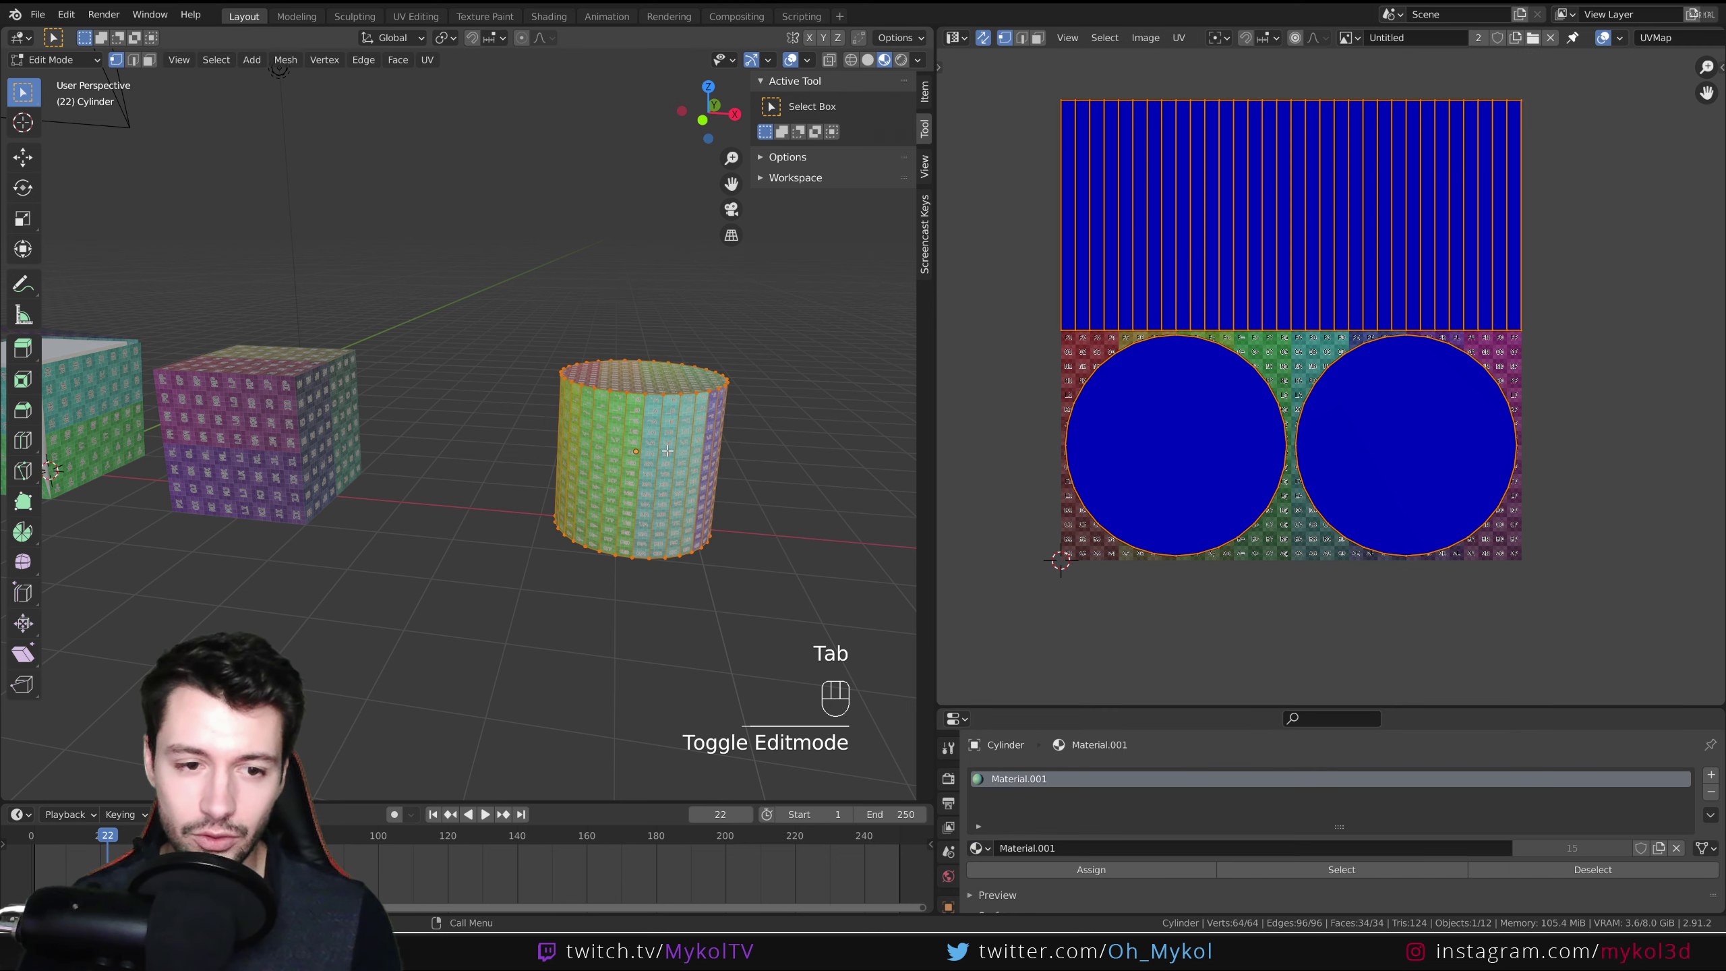
# Reset the UVs of all cylinder faces and examine the texture on its side and top.
pyautogui.press('a')
pyautogui.press('u')
pyautogui.click(590, 671)
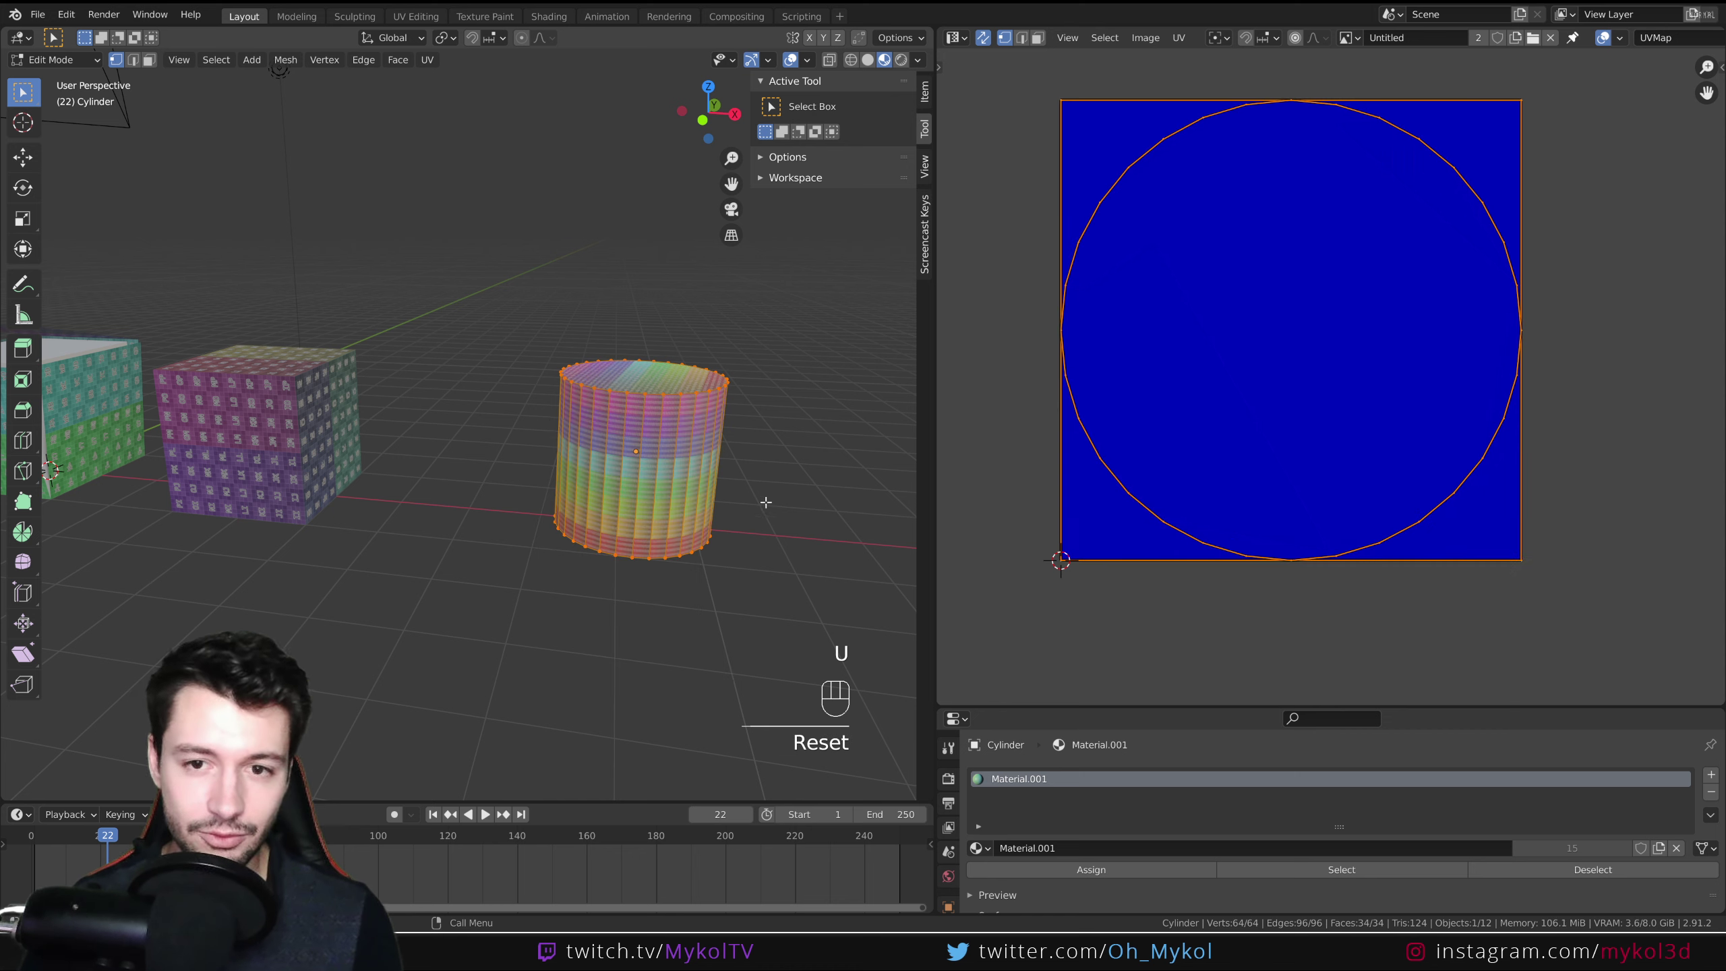
pyautogui.keyDown('shift'); pyautogui.moveTo(751, 471); pyautogui.dragTo(551, 467, button='middle'); pyautogui.keyUp('shift')
pyautogui.scroll(5, 550, 466)
pyautogui.keyDown('shift'); pyautogui.moveTo(299, 416); pyautogui.dragTo(542, 442, button='middle'); pyautogui.keyUp('shift')
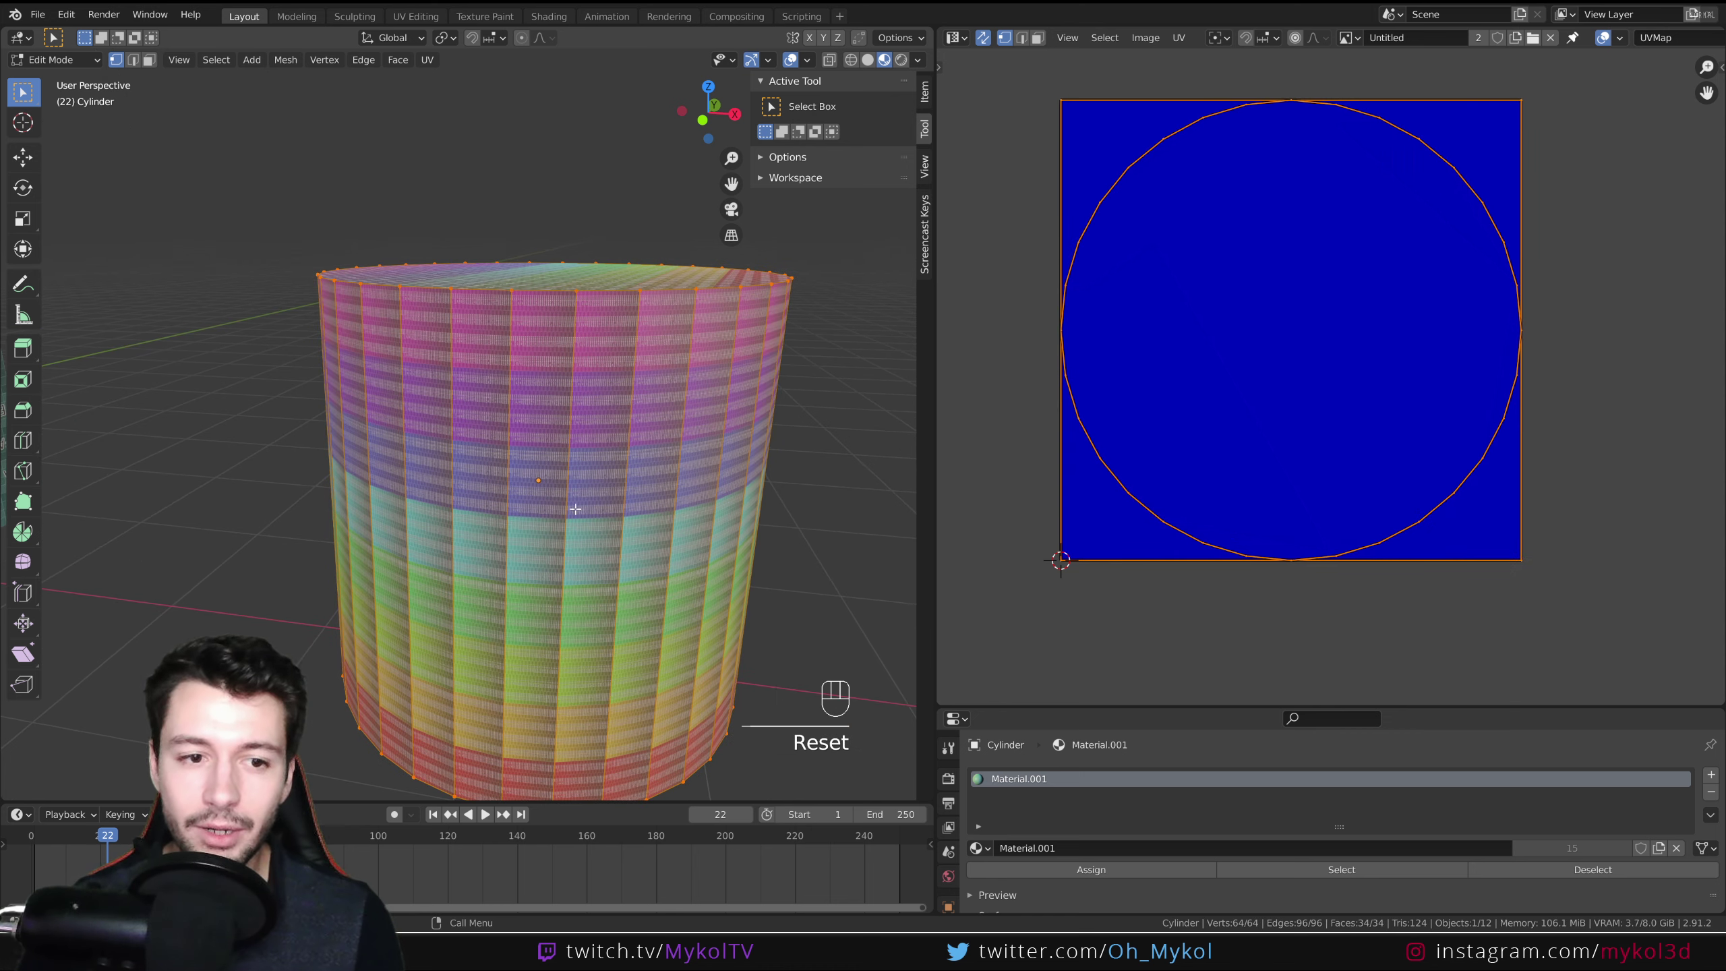
pyautogui.moveTo(642, 488); pyautogui.dragTo(418, 302, button='middle')
# Mark the cylinder's top and bottom edge loops as seams.
pyautogui.press('2')
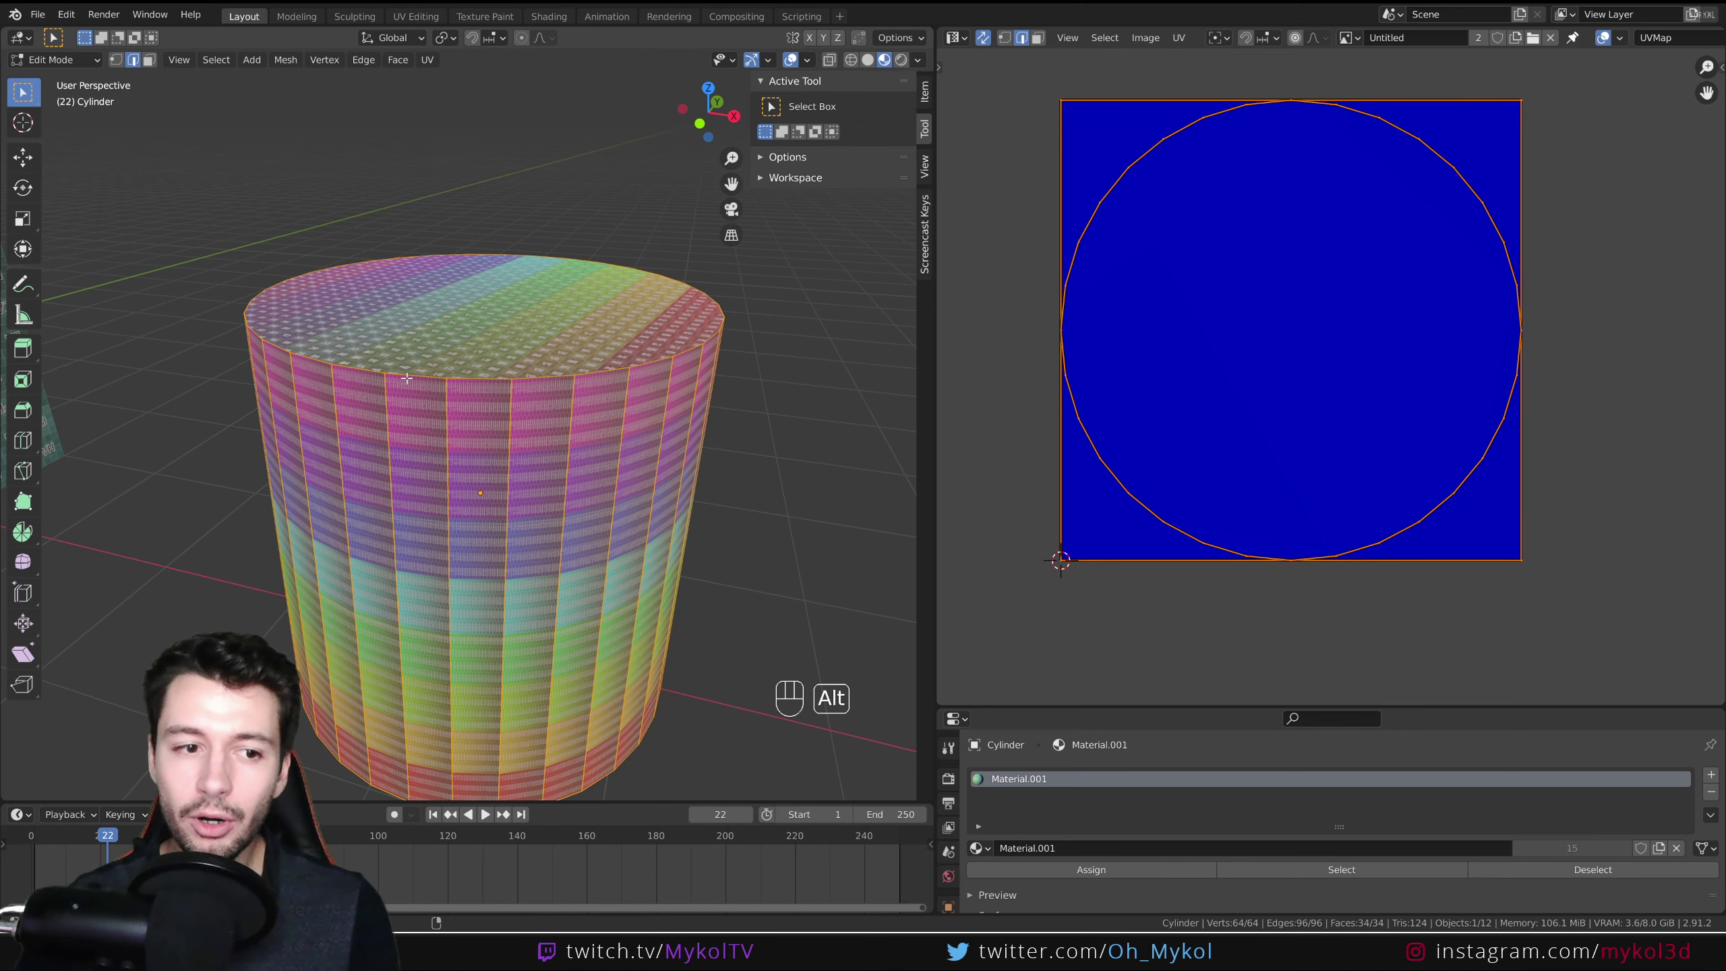
pyautogui.keyDown('alt'); pyautogui.click(406, 378); pyautogui.keyUp('alt')
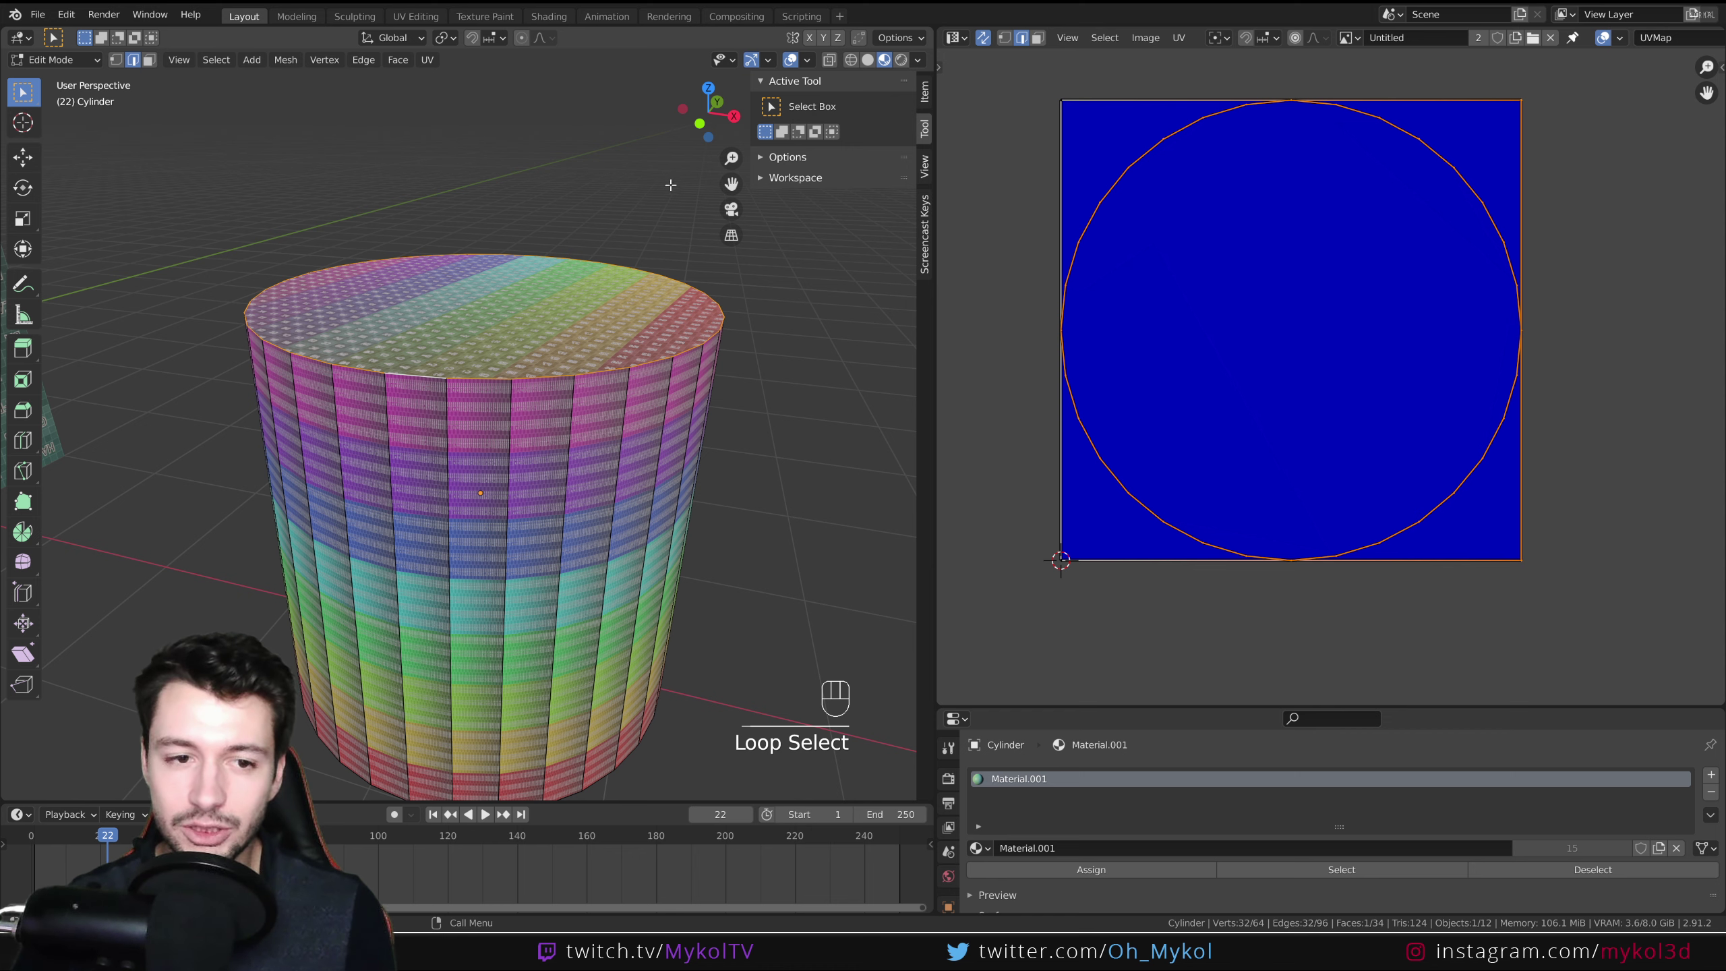
pyautogui.moveTo(555, 502); pyautogui.dragTo(573, 364, button='middle')
pyautogui.keyDown('alt'); pyautogui.keyDown('shift'); pyautogui.click(483, 391); pyautogui.keyUp('shift'); pyautogui.keyUp('alt')
pyautogui.moveTo(569, 413); pyautogui.dragTo(574, 377, button='middle')
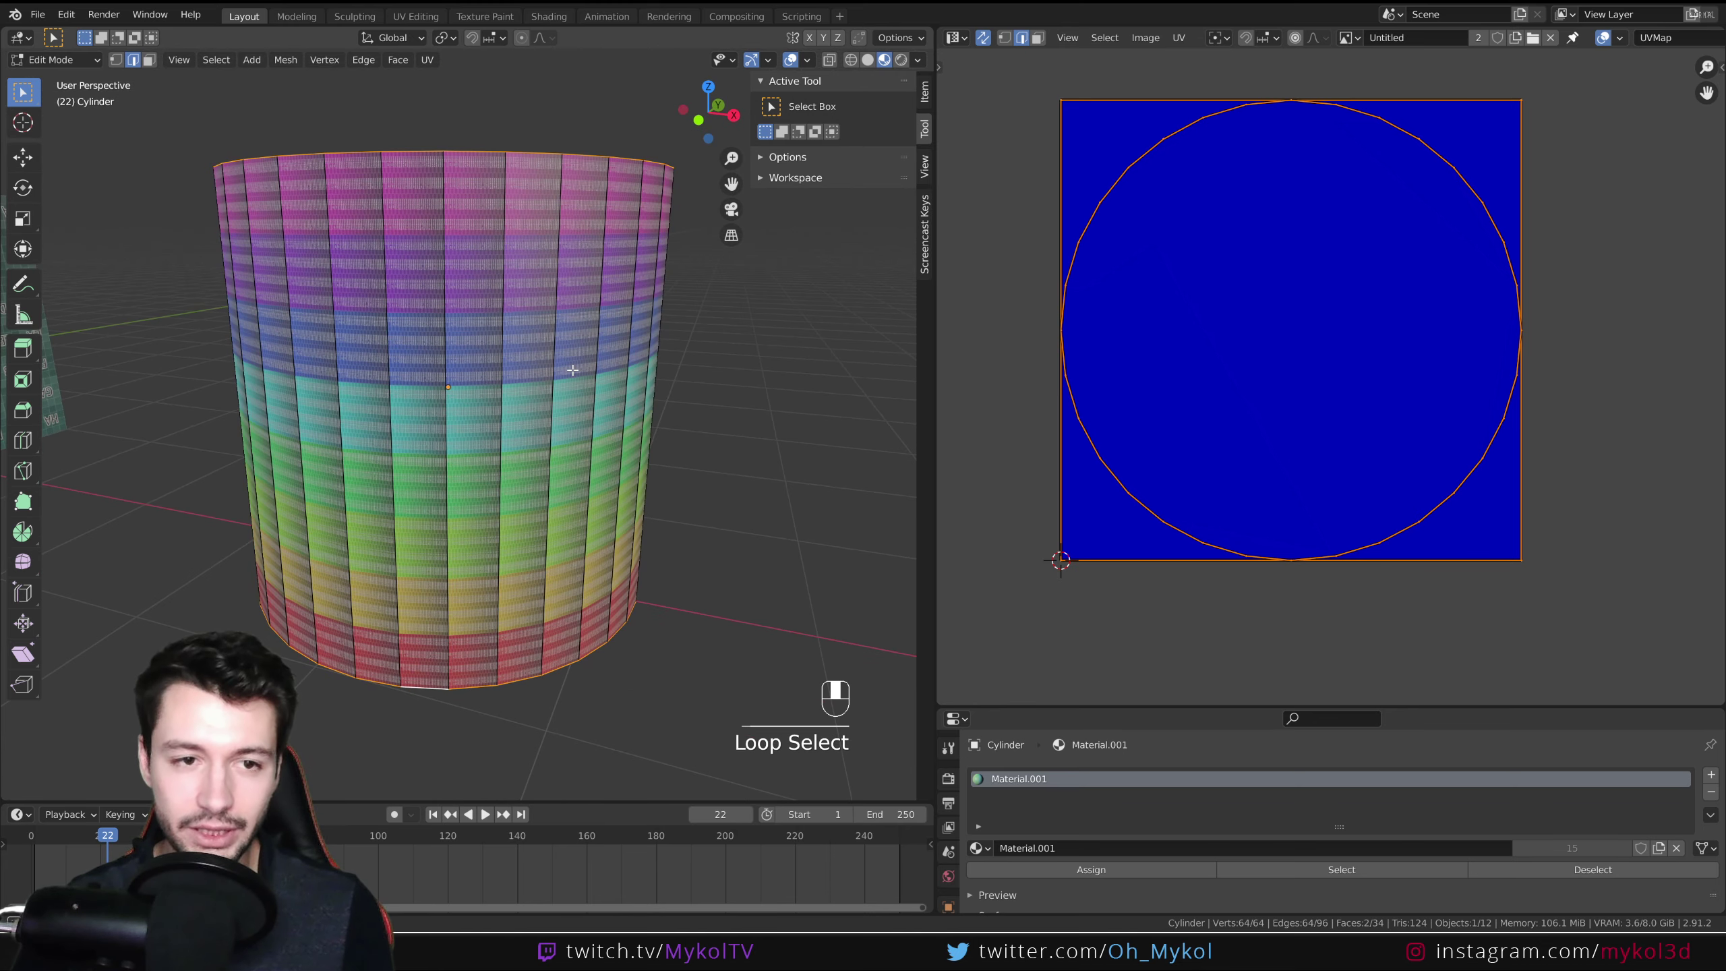
pyautogui.hotkey('ctrl', 'e')
pyautogui.click(567, 353)
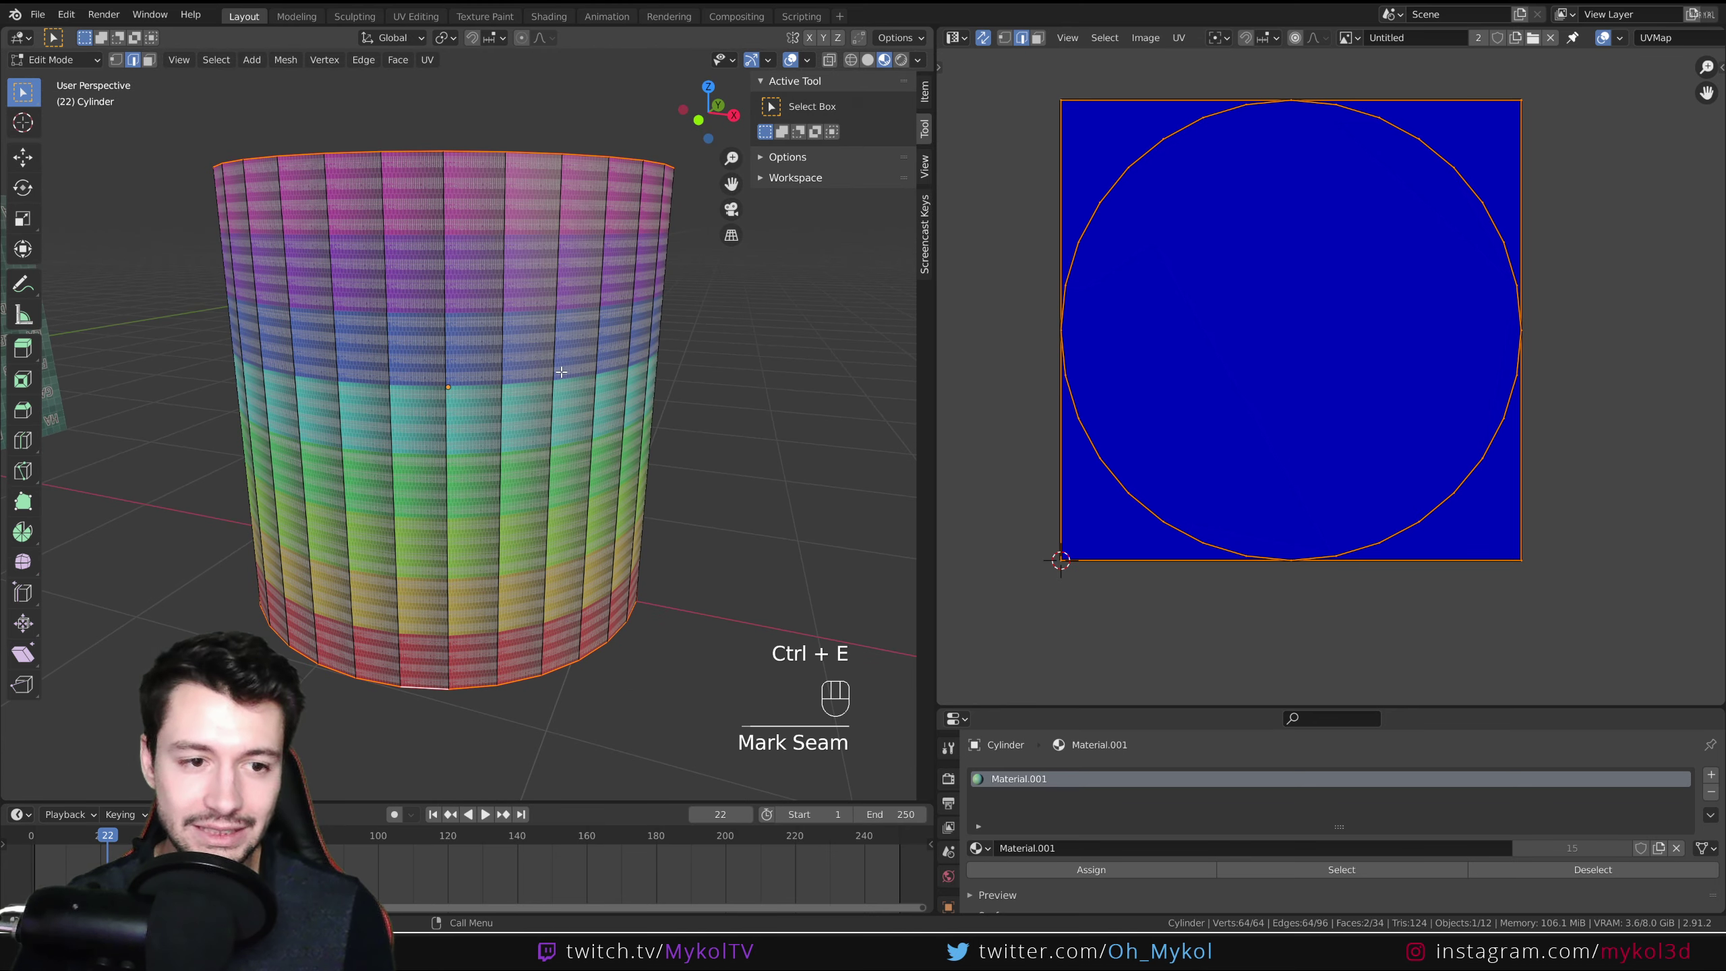
# Unwrap the whole cylinder with only its cap seams and examine the texture on the top and side.
pyautogui.press('a')
pyautogui.press('u')
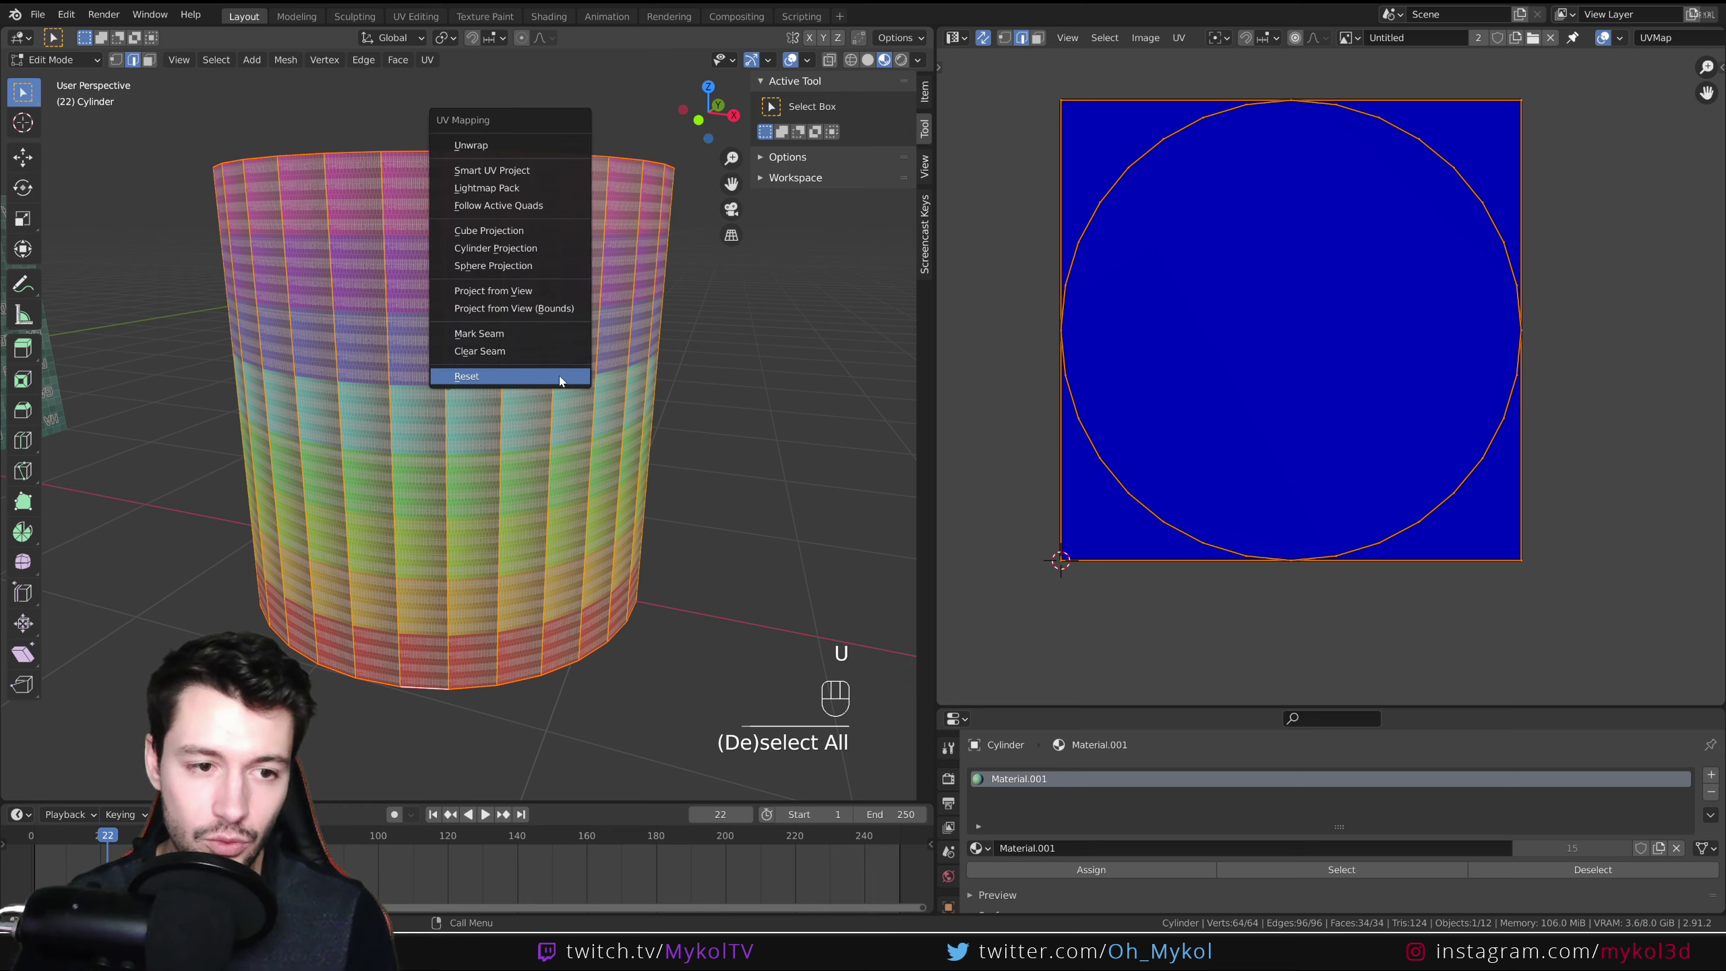
pyautogui.click(544, 146)
pyautogui.moveTo(840, 373); pyautogui.dragTo(468, 552, button='middle')
pyautogui.click(567, 362)
pyautogui.scroll(2, 468, 552)
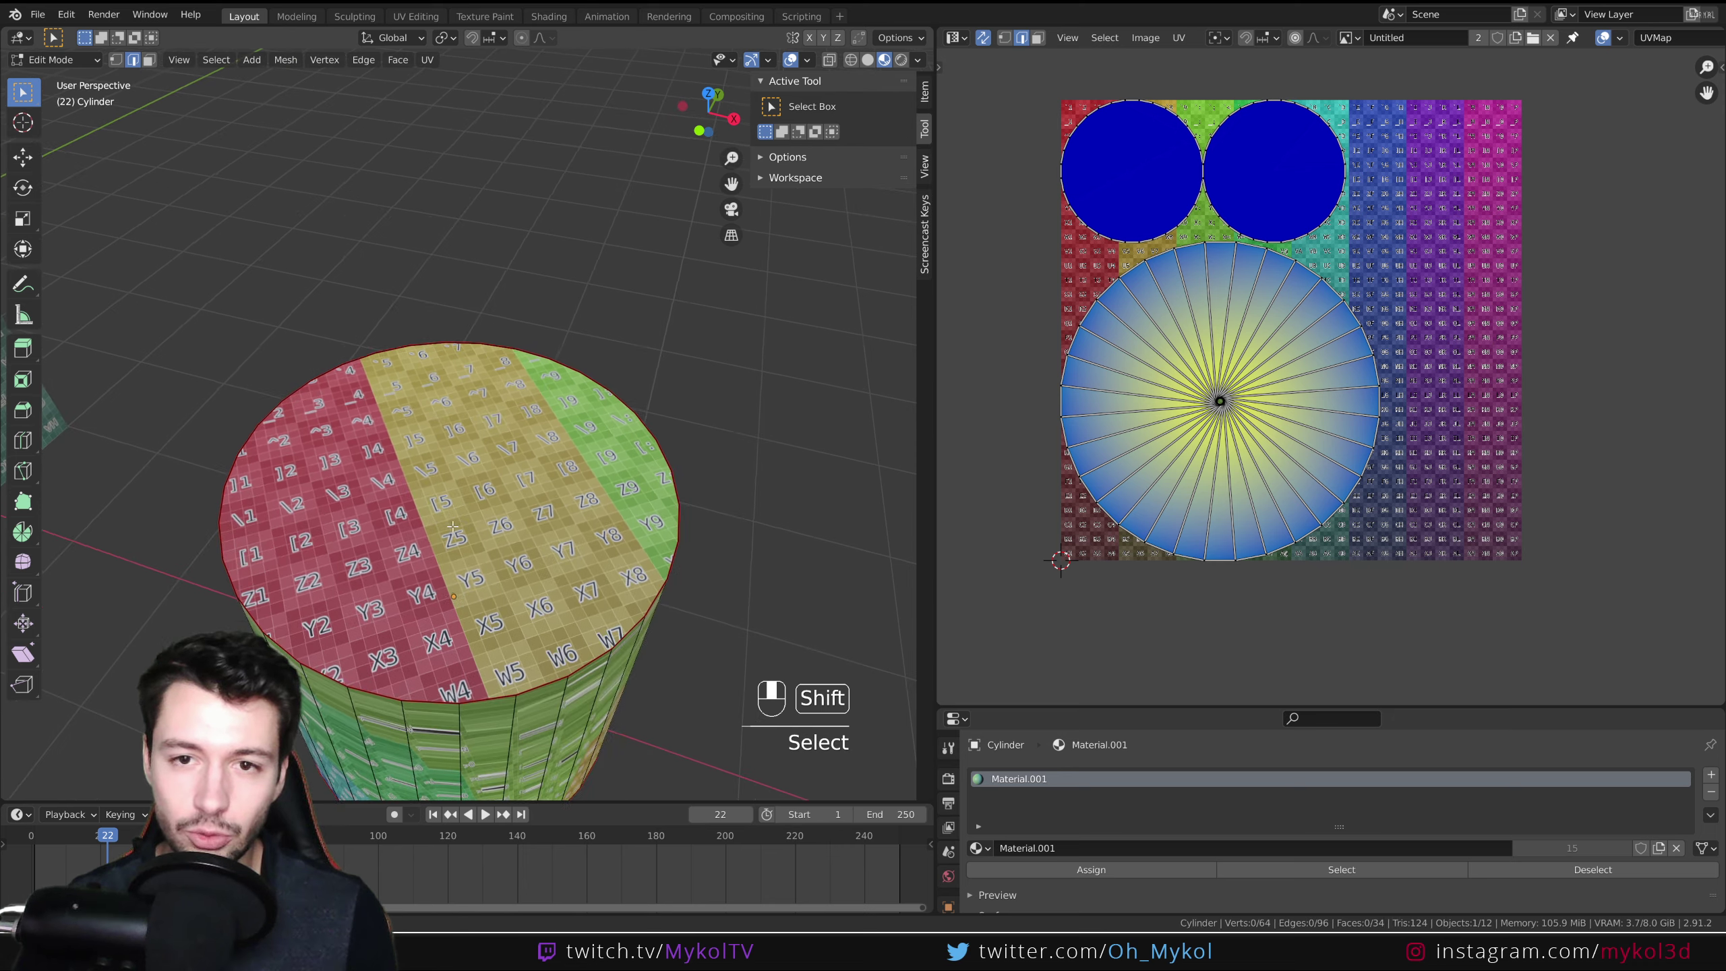
pyautogui.moveTo(611, 537); pyautogui.dragTo(598, 486, button='middle')
pyautogui.keyDown('shift'); pyautogui.moveTo(563, 246); pyautogui.dragTo(554, 334, button='middle'); pyautogui.keyUp('shift')
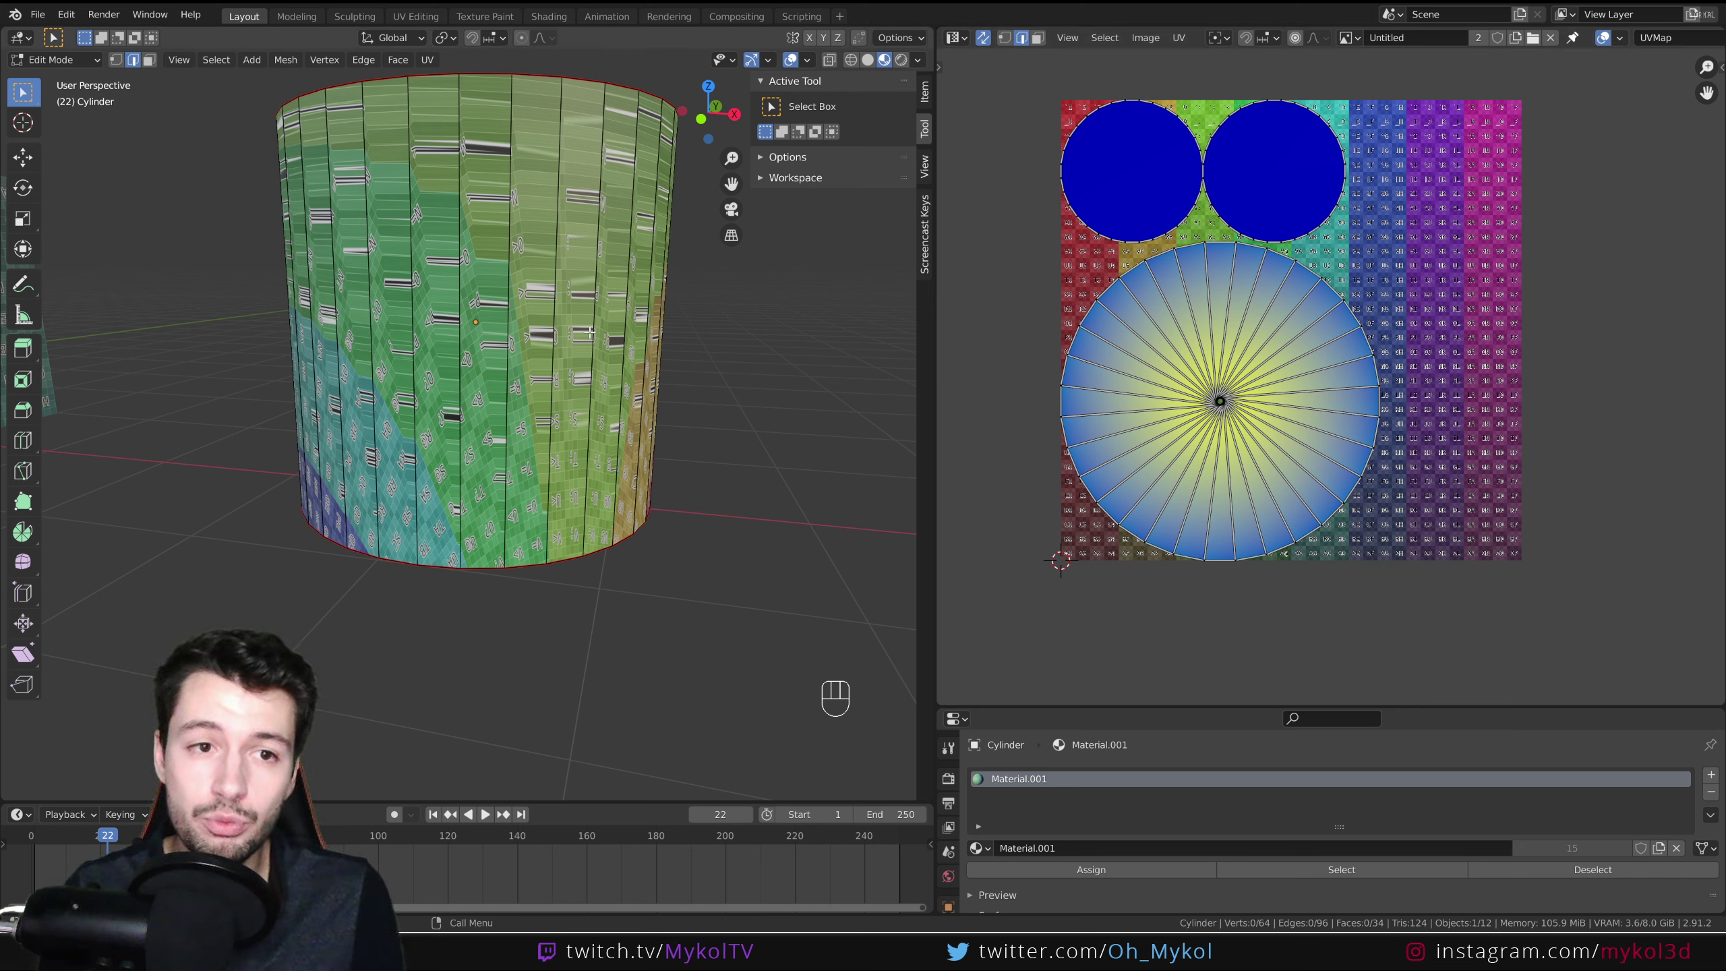
# Mark one vertical edge on the cylinder's side as a seam.
pyautogui.scroll(-8, 590, 331)
pyautogui.moveTo(397, 448); pyautogui.dragTo(308, 383, button='middle')
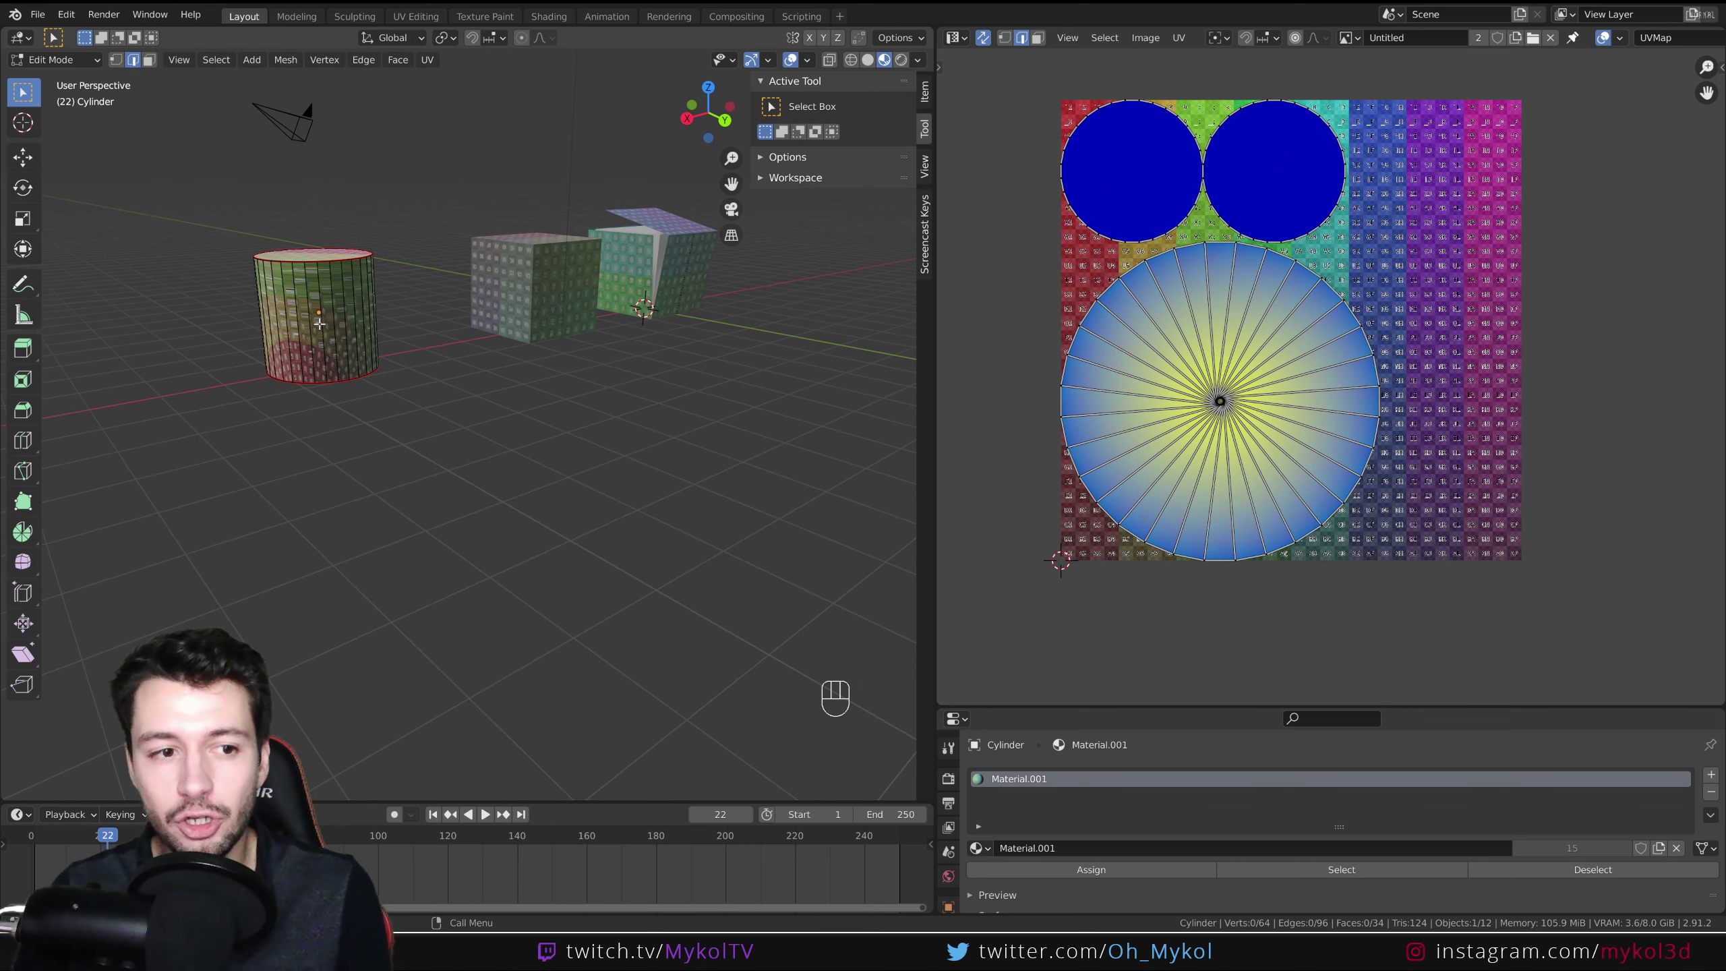
pyautogui.moveTo(320, 323); pyautogui.dragTo(348, 346, button='middle')
pyautogui.click(309, 304)
pyautogui.scroll(3, 452, 394)
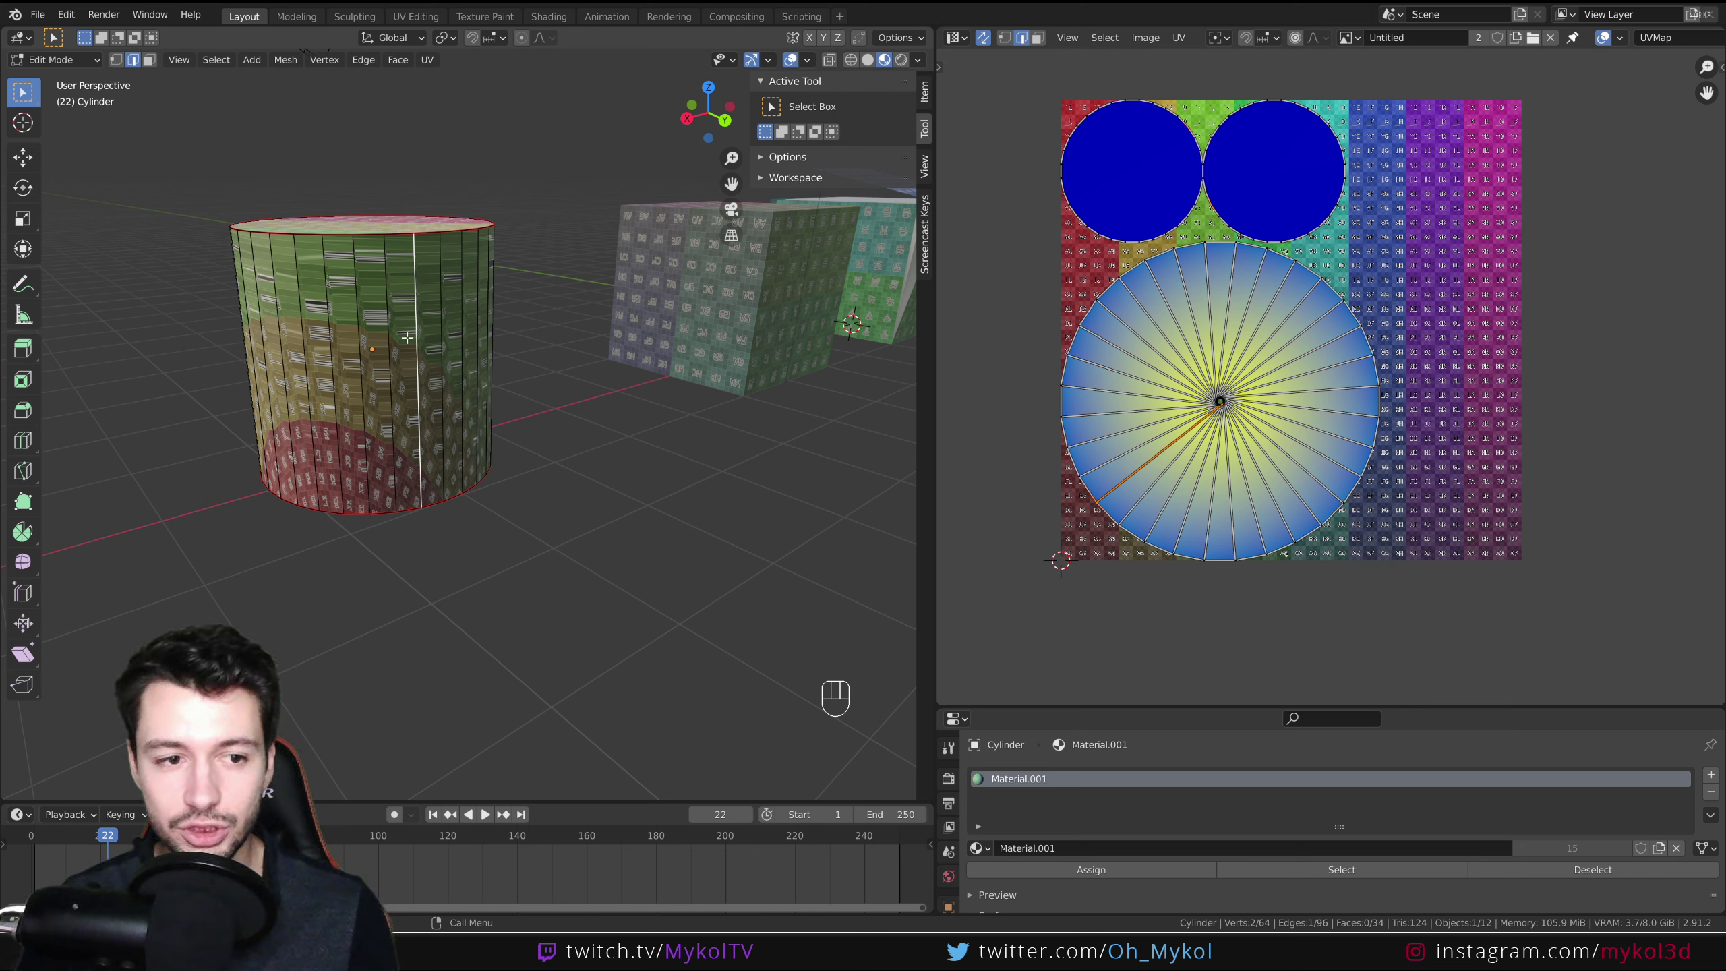
pyautogui.hotkey('ctrl', 'e')
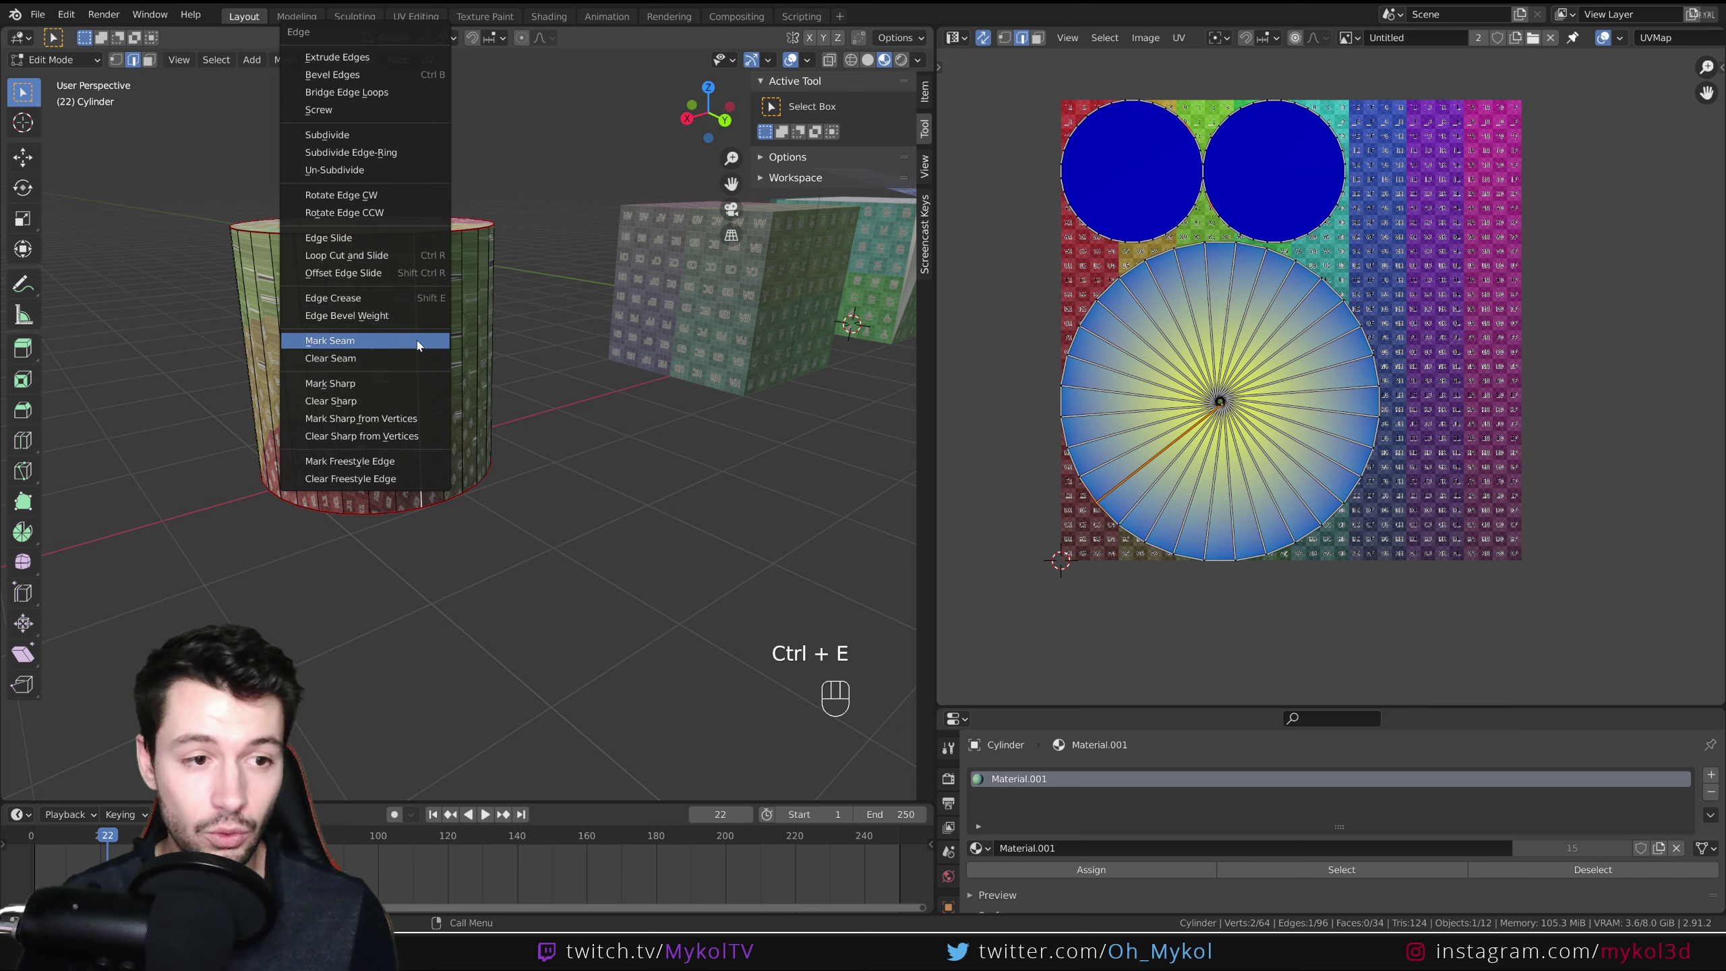
pyautogui.click(415, 353)
# Unwrap the whole cylinder with the added side seam and inspect the texture across its top and side.
pyautogui.moveTo(415, 353); pyautogui.dragTo(467, 351, button='middle')
pyautogui.press('u')
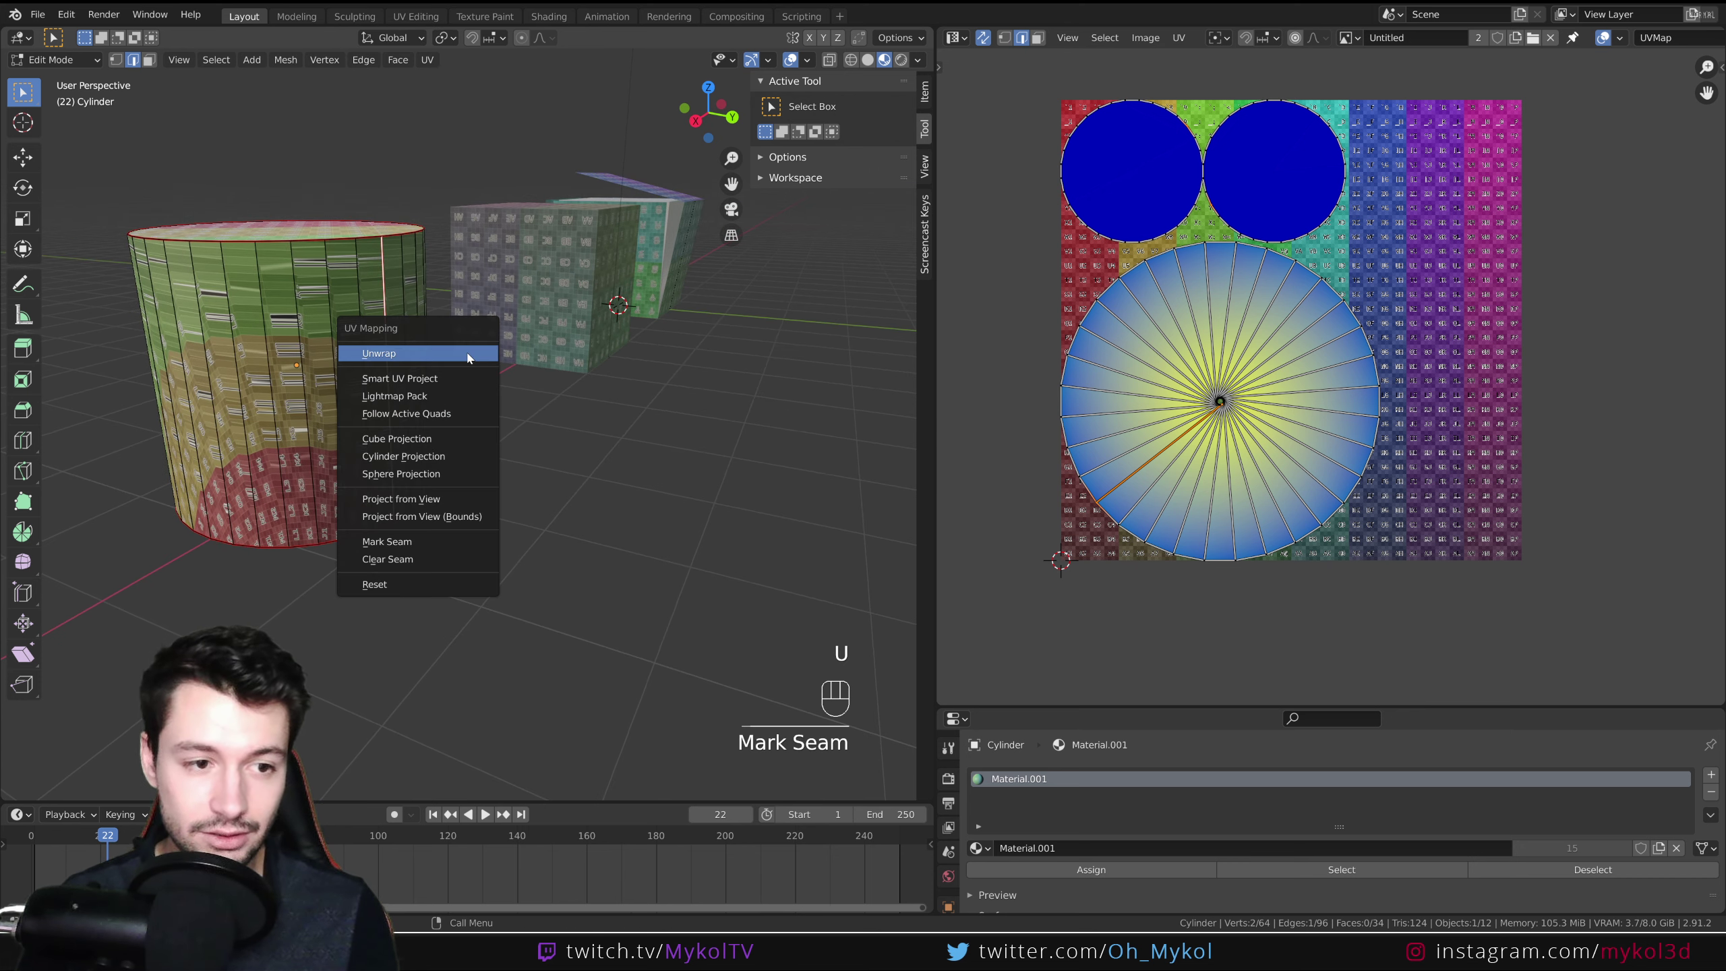
pyautogui.click(465, 352)
pyautogui.press('a')
pyautogui.press('u')
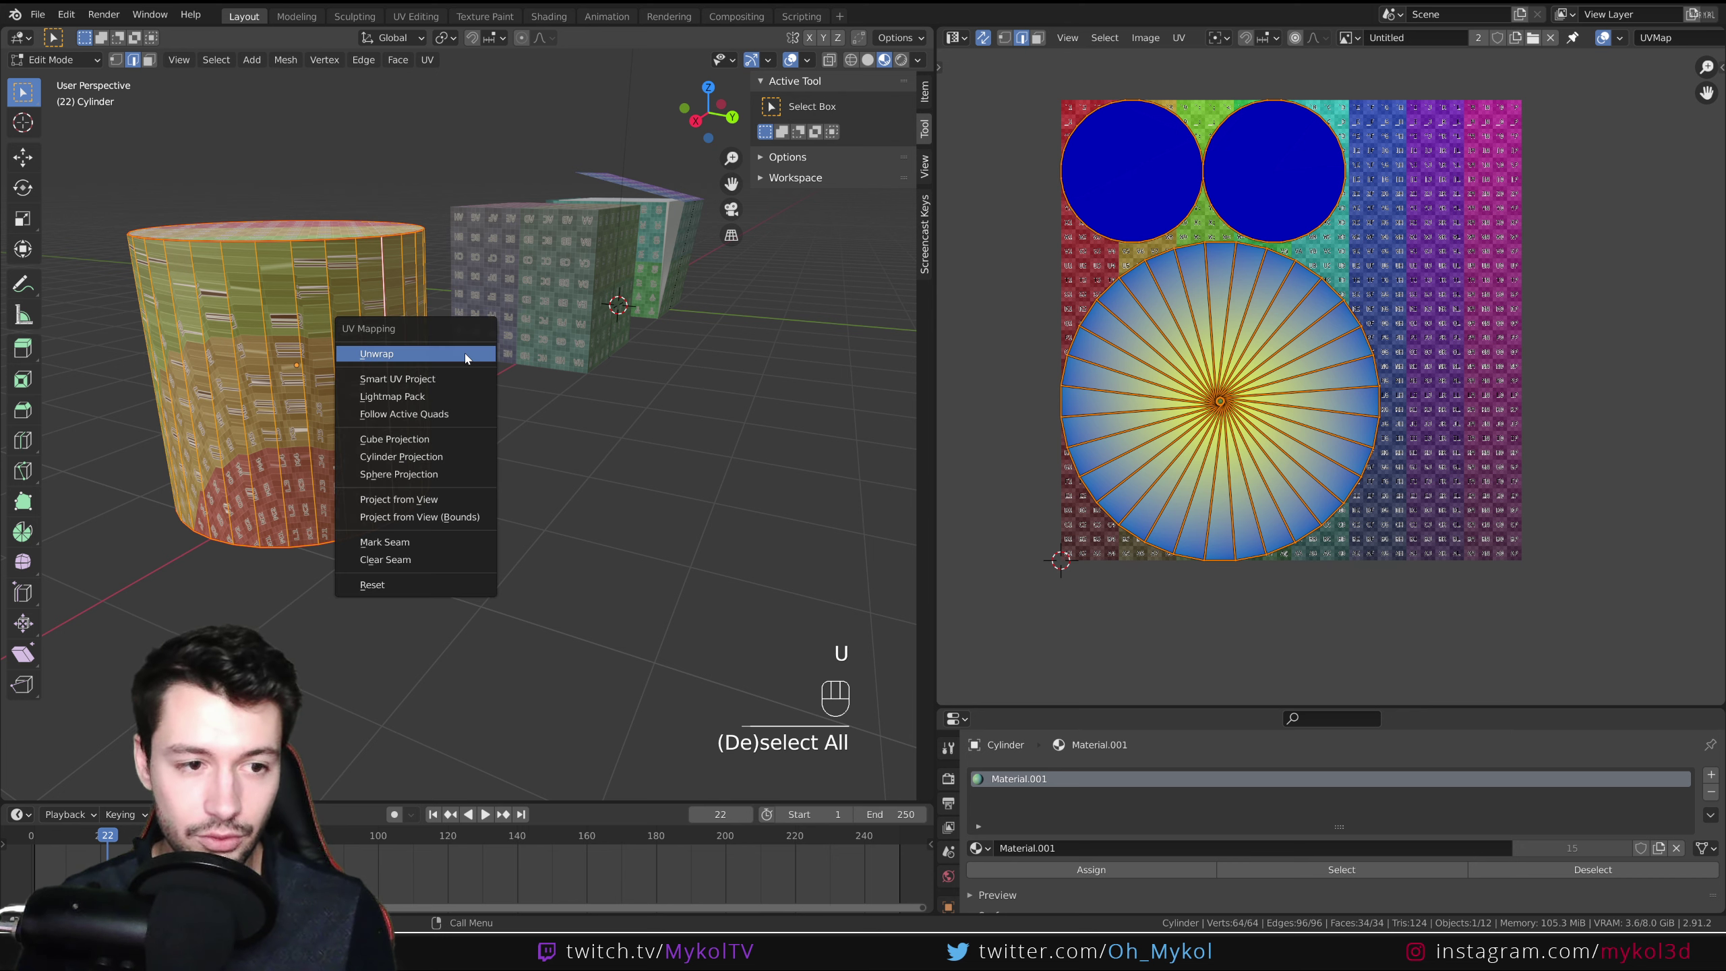
pyautogui.click(462, 354)
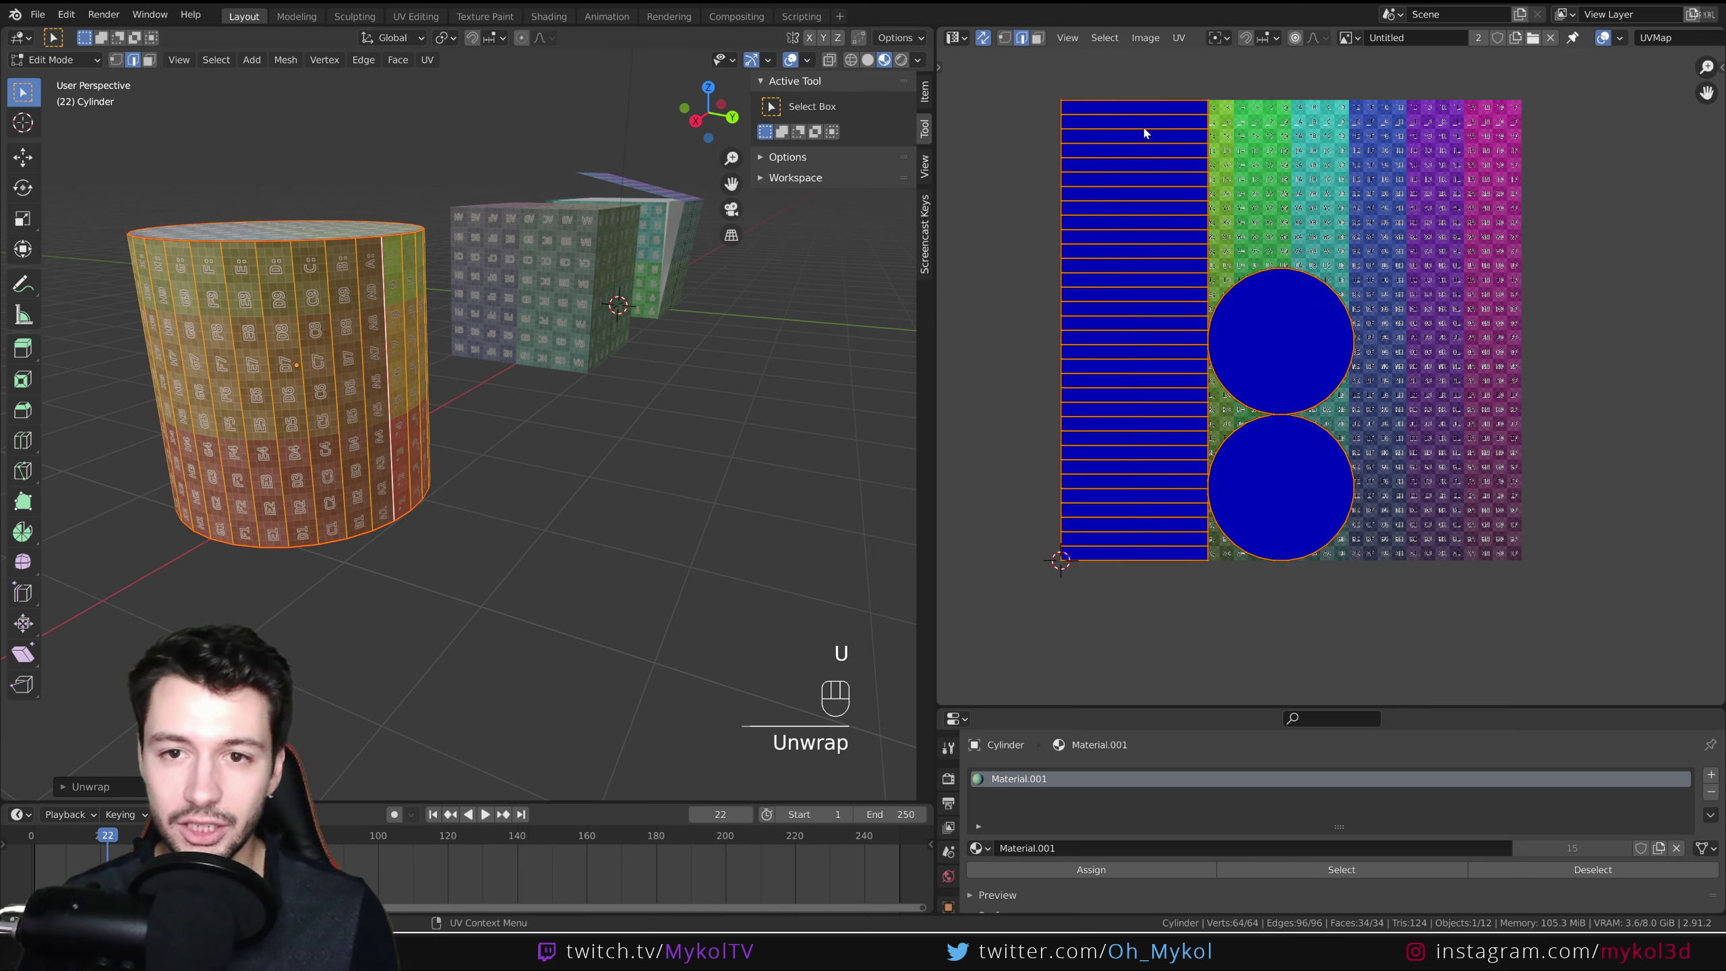
pyautogui.scroll(5, 578, 461)
pyautogui.moveTo(516, 408); pyautogui.dragTo(571, 484, button='middle')
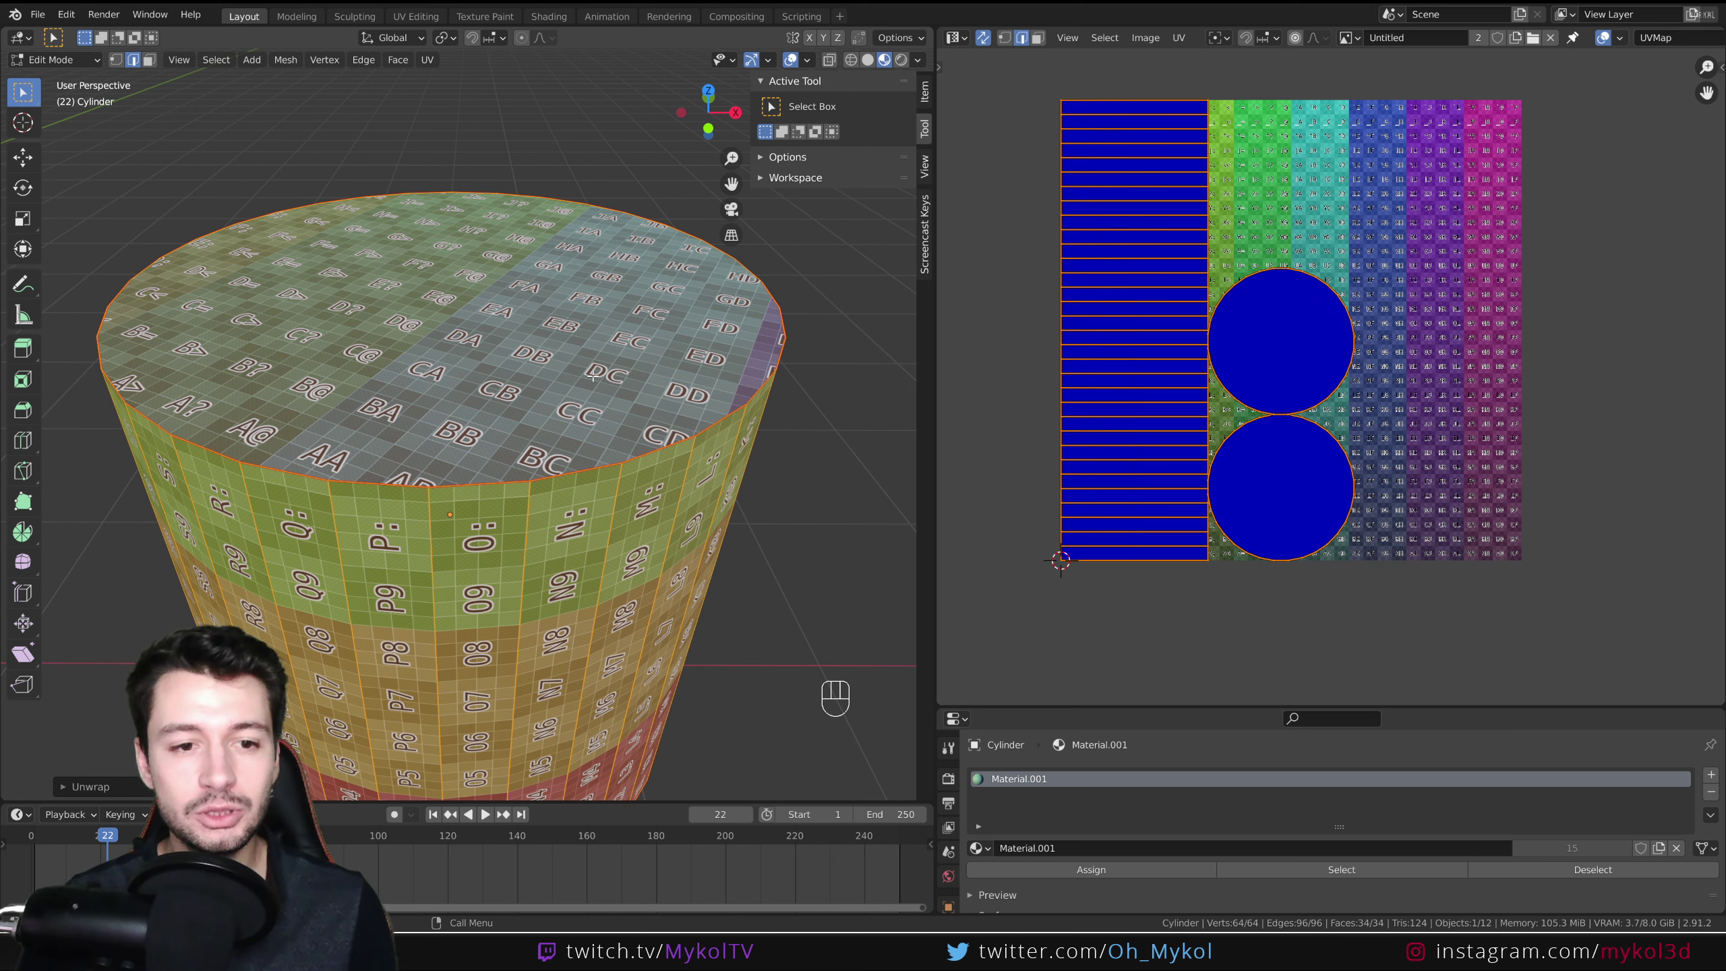
# Inset the cylinder's top face to form a smaller concentric face.
pyautogui.scroll(-4, 593, 374)
pyautogui.click(149, 59)
pyautogui.click(708, 502)
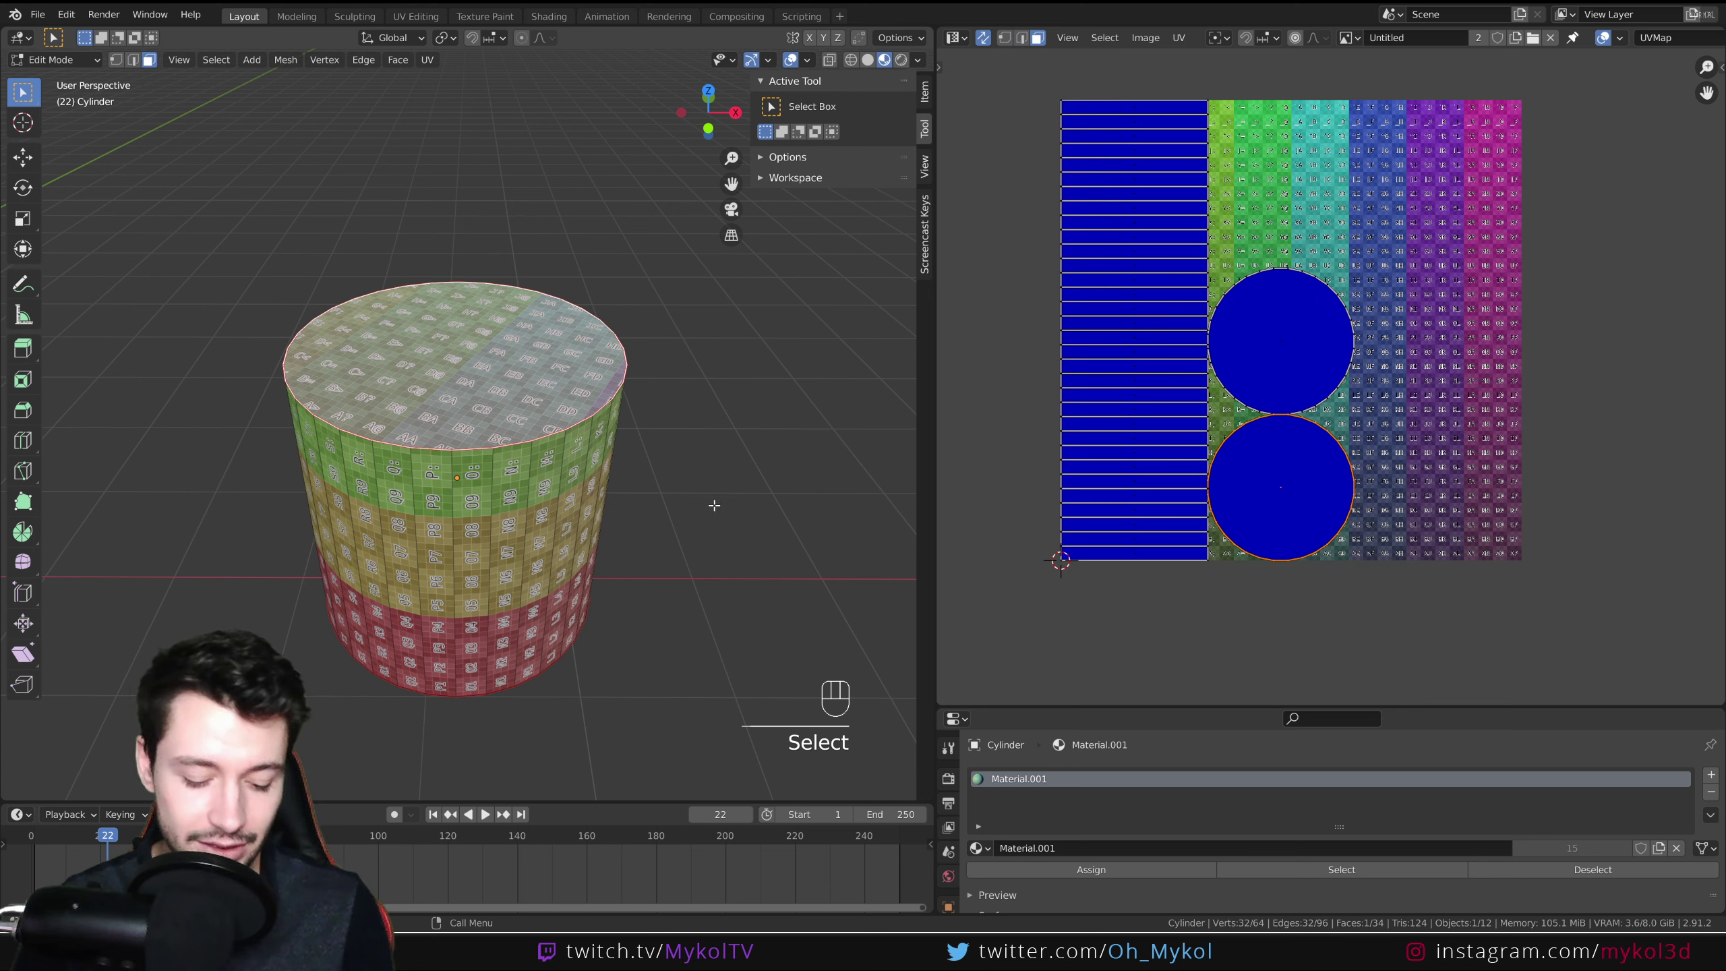
pyautogui.press('i')
pyautogui.click(726, 495)
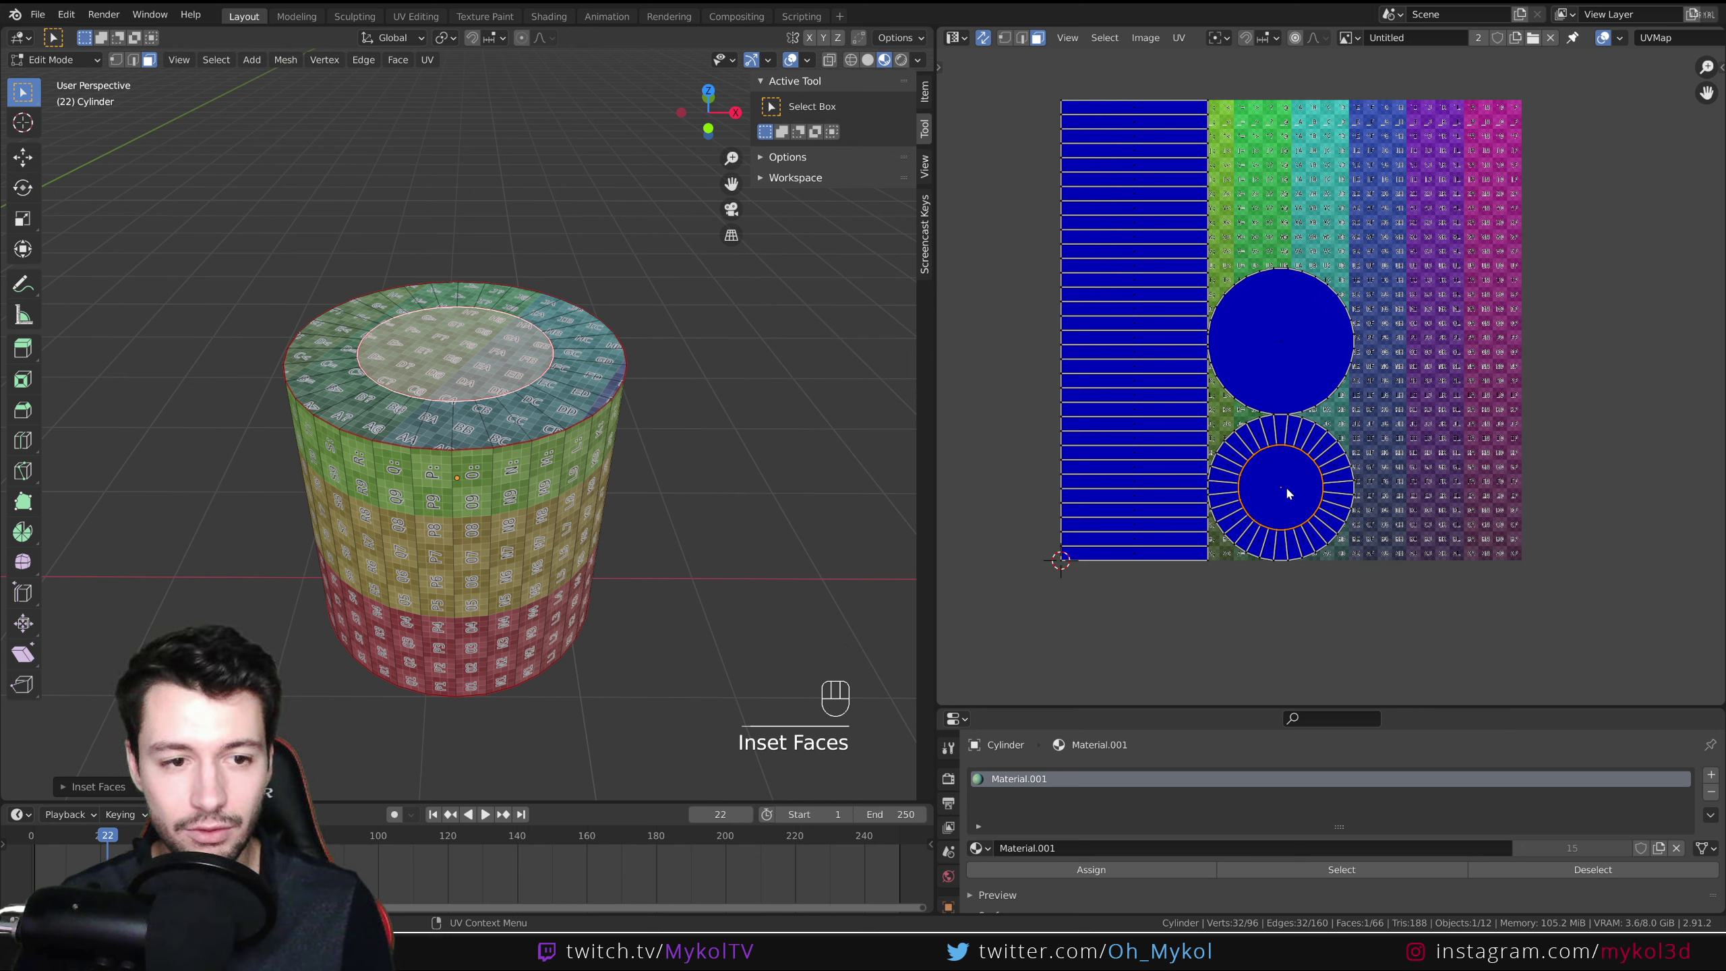
# Extrude the inset top face upward, unwrap the whole mesh and inspect the texture on the extruded part.
pyautogui.press('e')
pyautogui.click(573, 384)
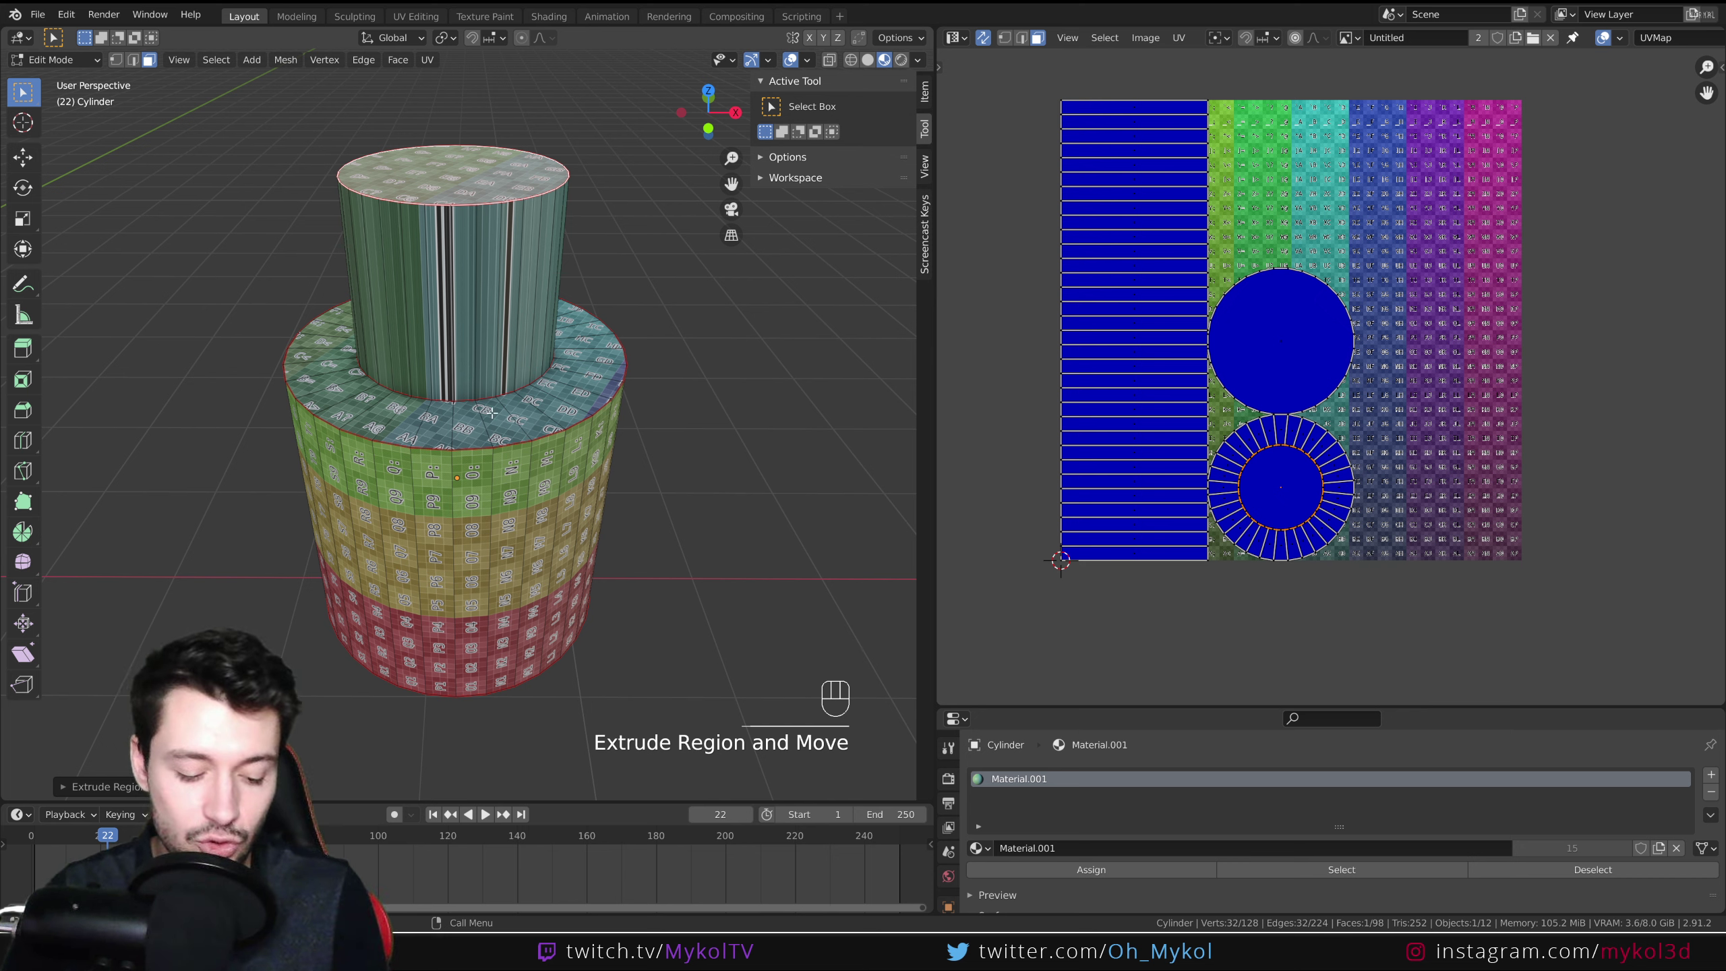
pyautogui.press('a')
pyautogui.press('u')
pyautogui.click(496, 354)
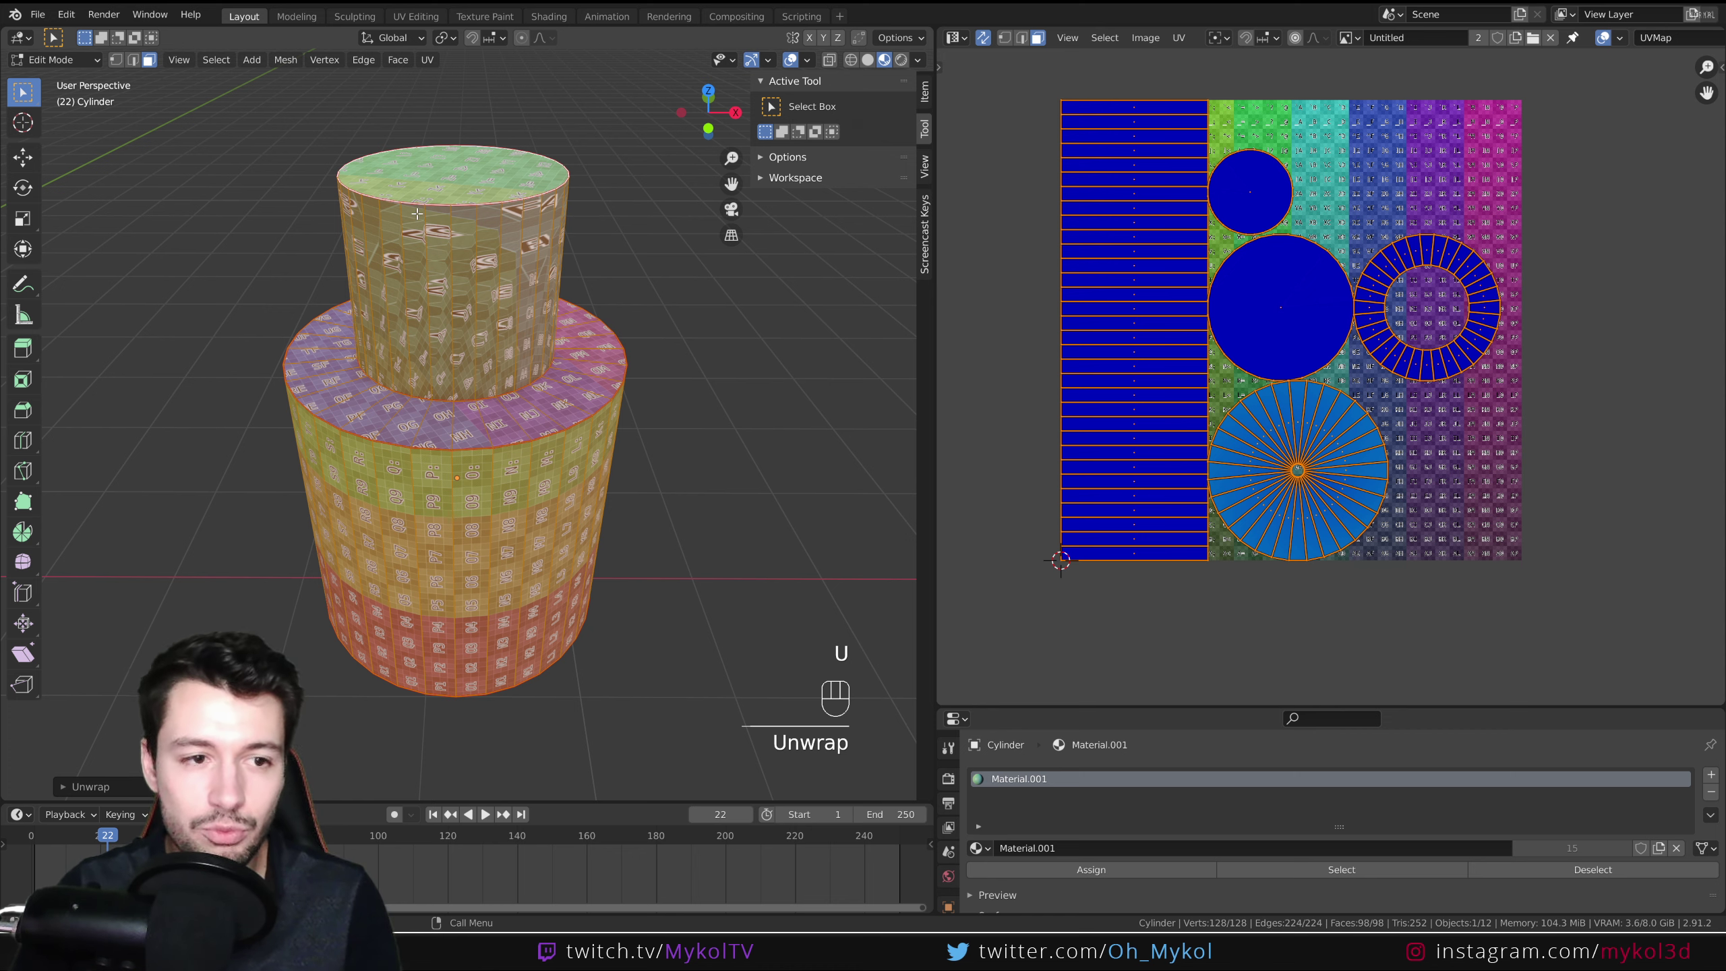
pyautogui.moveTo(435, 356); pyautogui.dragTo(396, 160, button='middle')
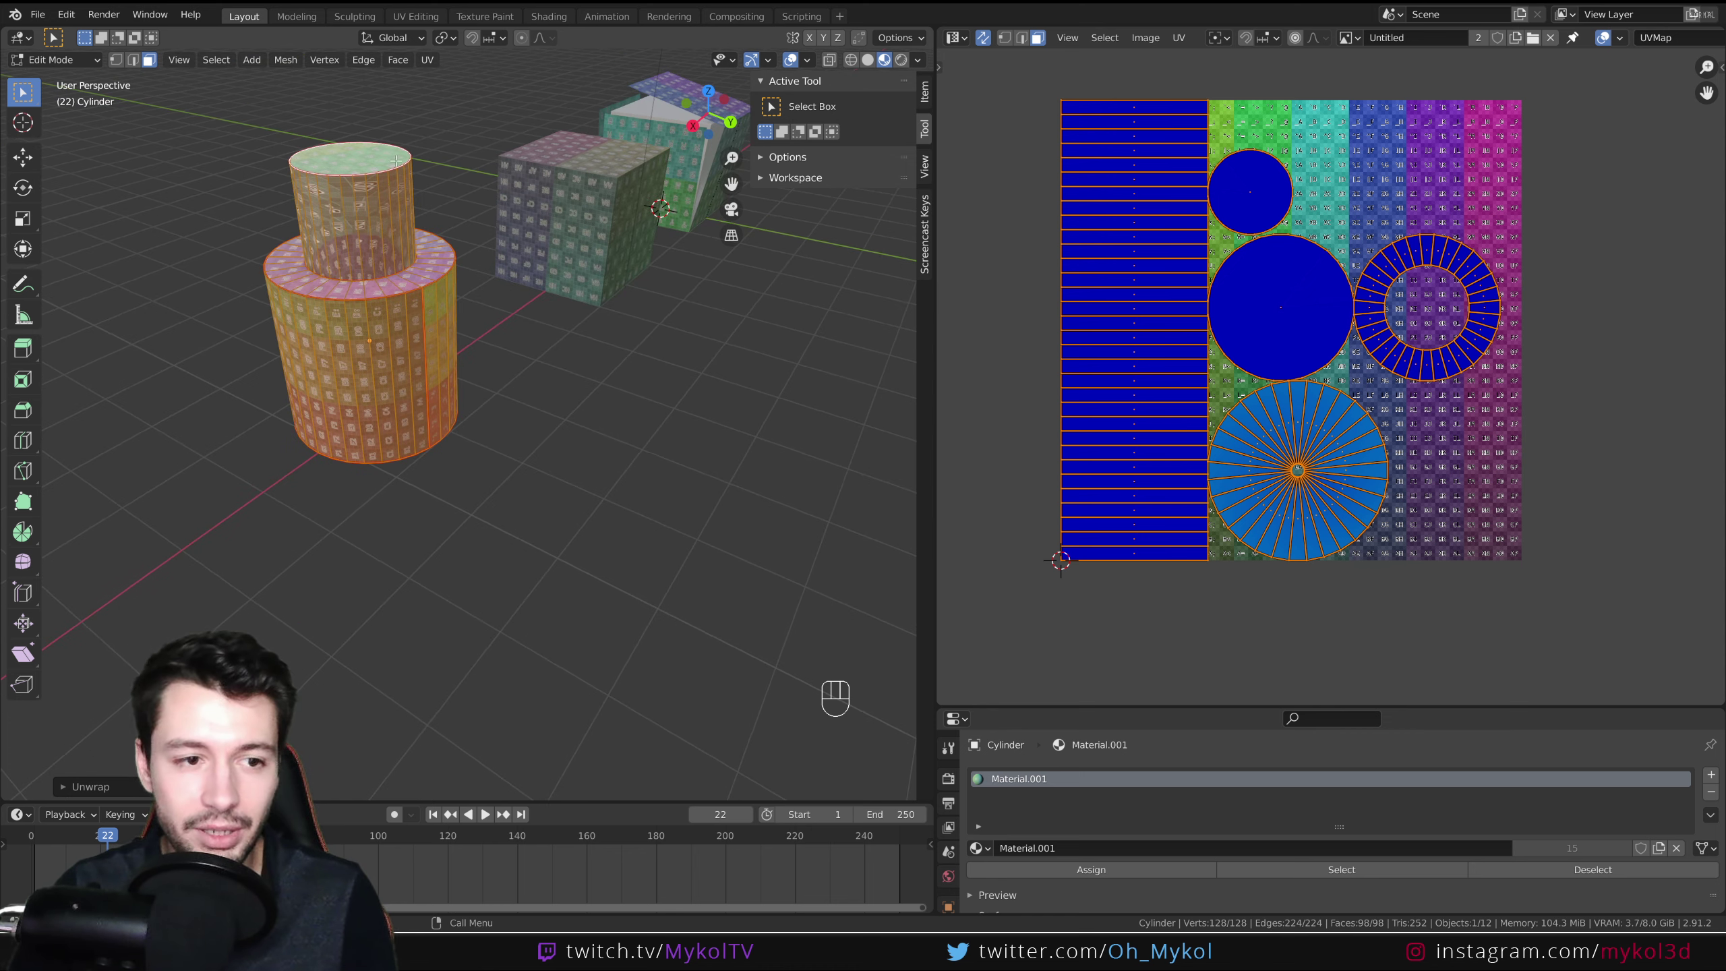
pyautogui.moveTo(404, 271); pyautogui.dragTo(537, 403, button='middle')
# Undo the unwrap, the extrusion and the inset to restore the plain cylinder.
pyautogui.hotkey('ctrl', 'z')
pyautogui.hotkey('ctrl', 'z')
pyautogui.hotkey('ctrl', 'z')
pyautogui.hotkey('ctrl', 'z')
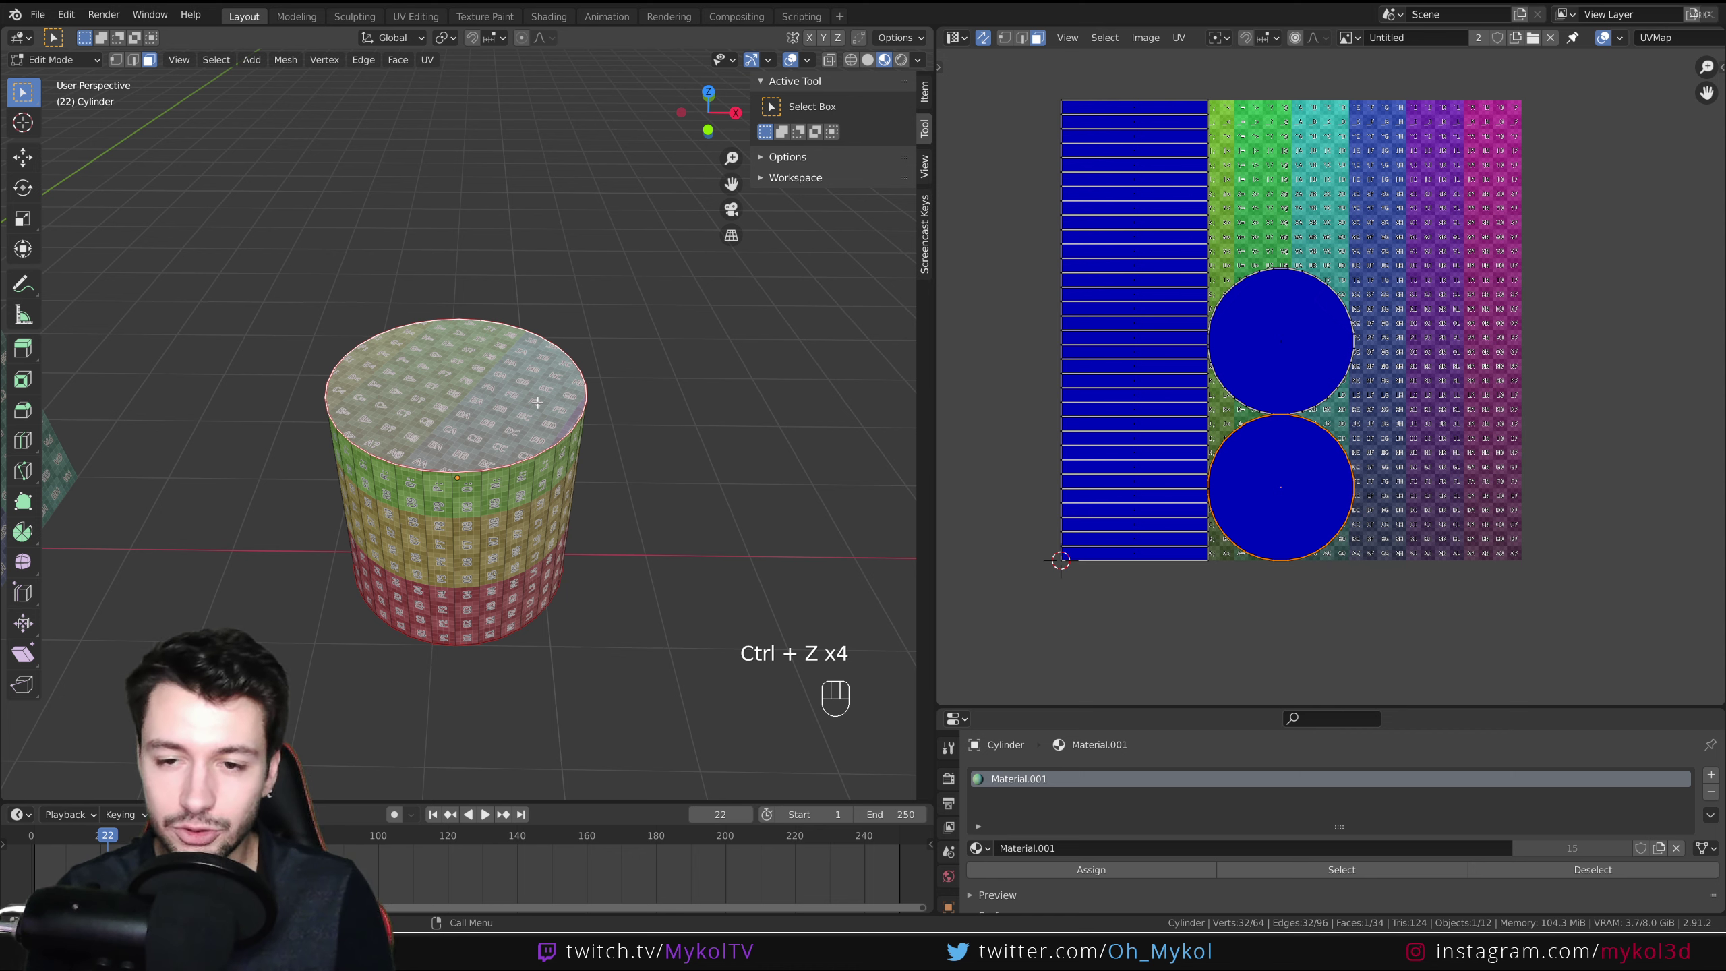
# Try moving the cylinder's top face along Z to see how the side texture stretches, and cancel the move.
pyautogui.press('Tab')
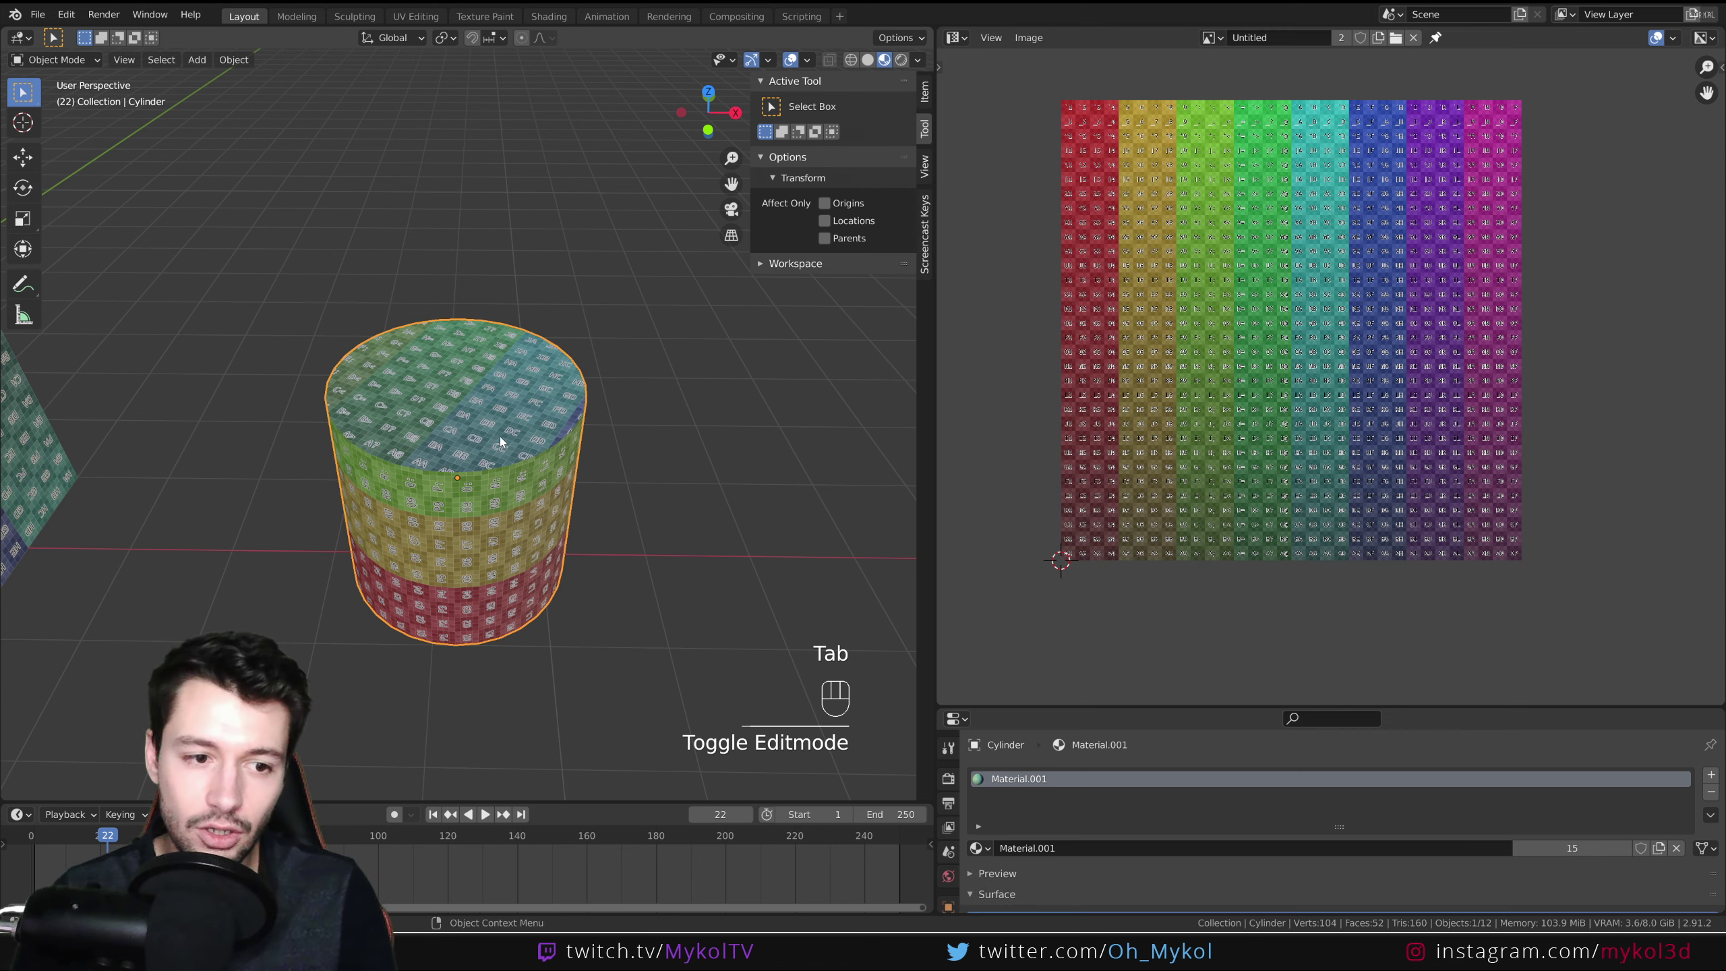
pyautogui.press('Tab')
pyautogui.scroll(2, 489, 428)
pyautogui.press('g')
pyautogui.middleClick(485, 426)
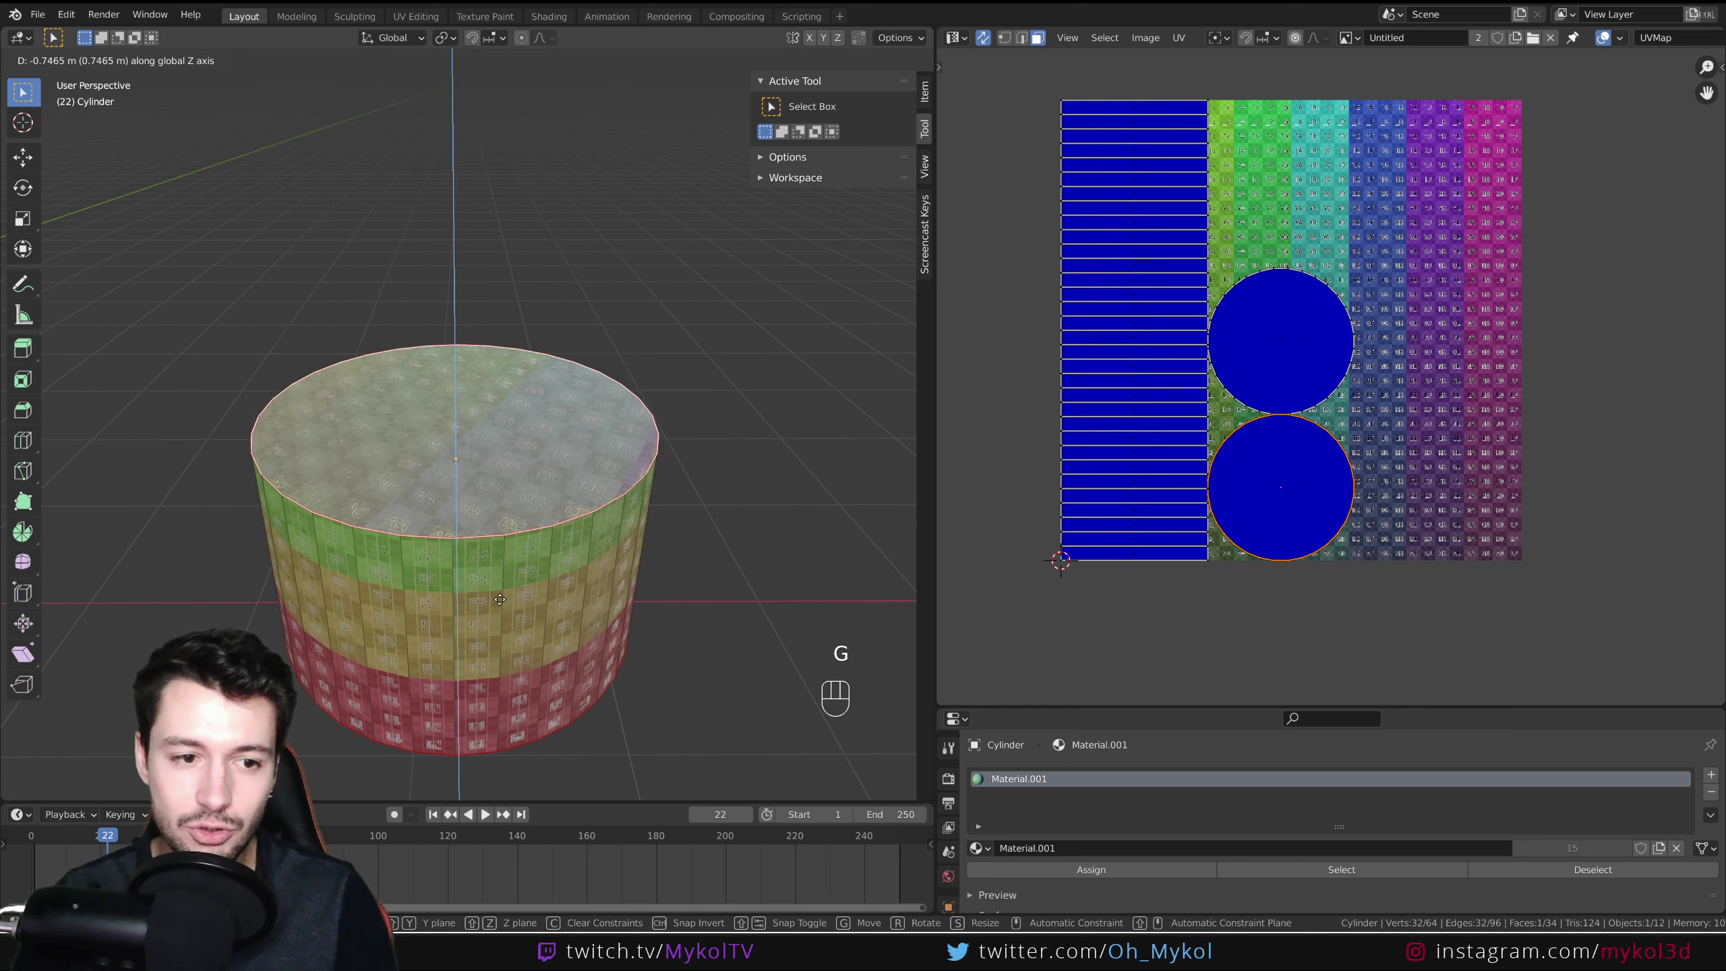
pyautogui.rightClick(504, 435)
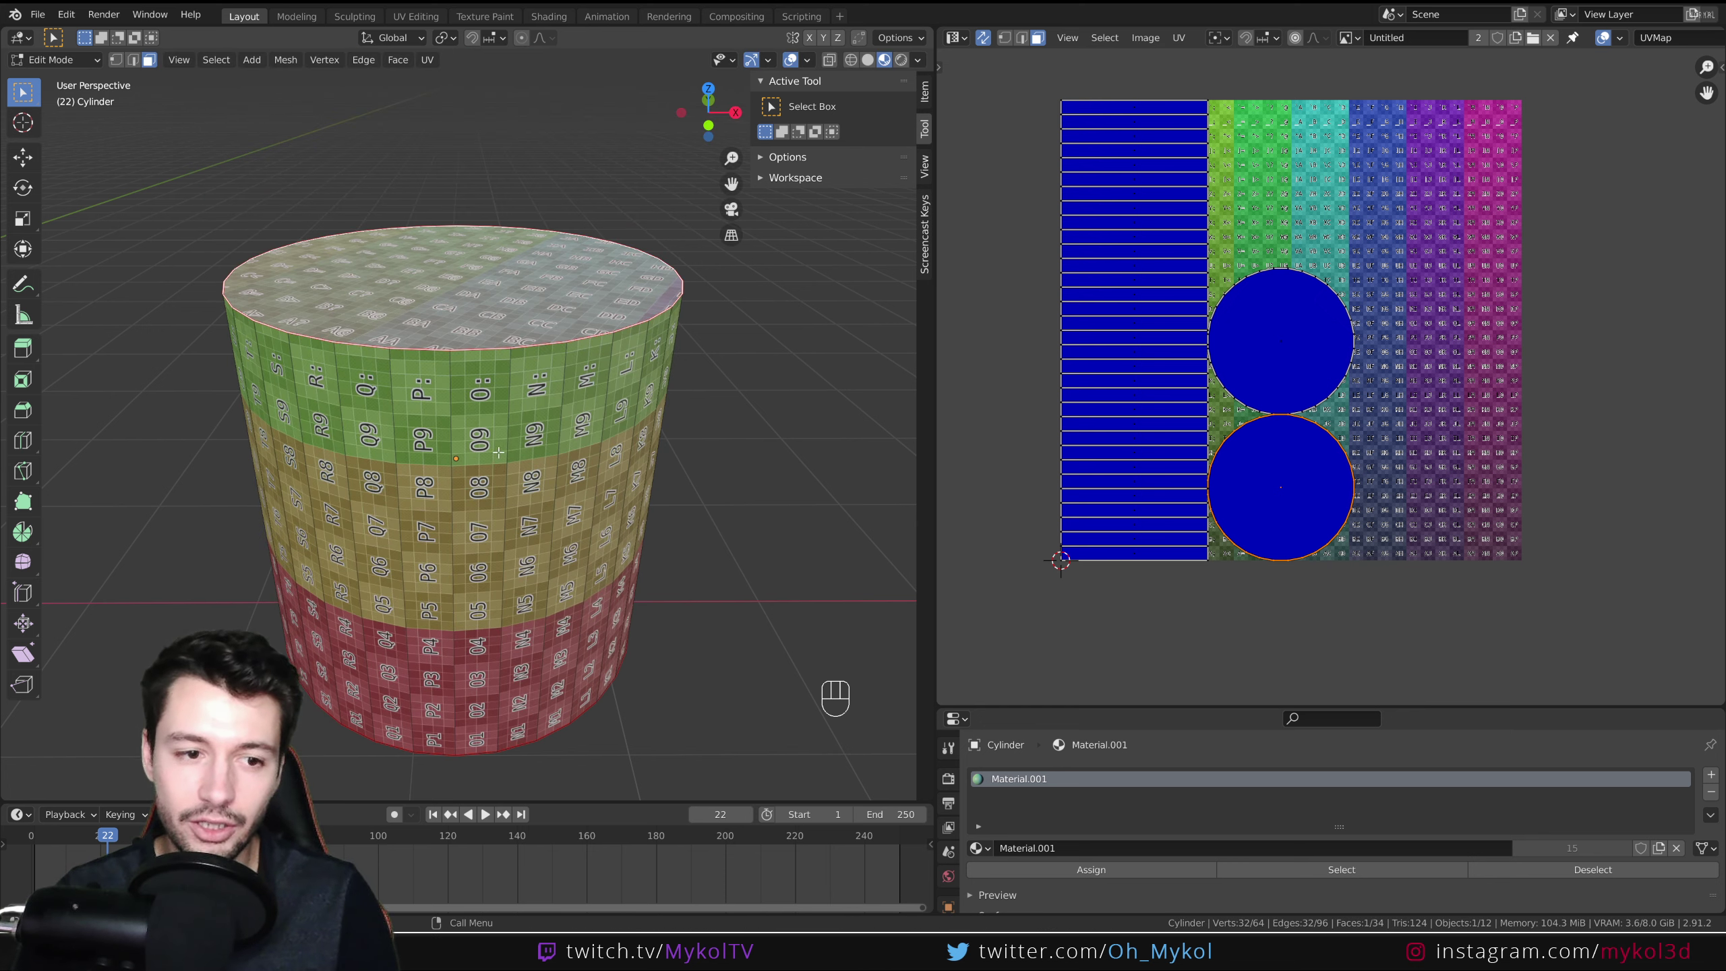
# Enable Correct Face Attributes and try moving the cylinder's top face upward along Z.
pyautogui.click(913, 39)
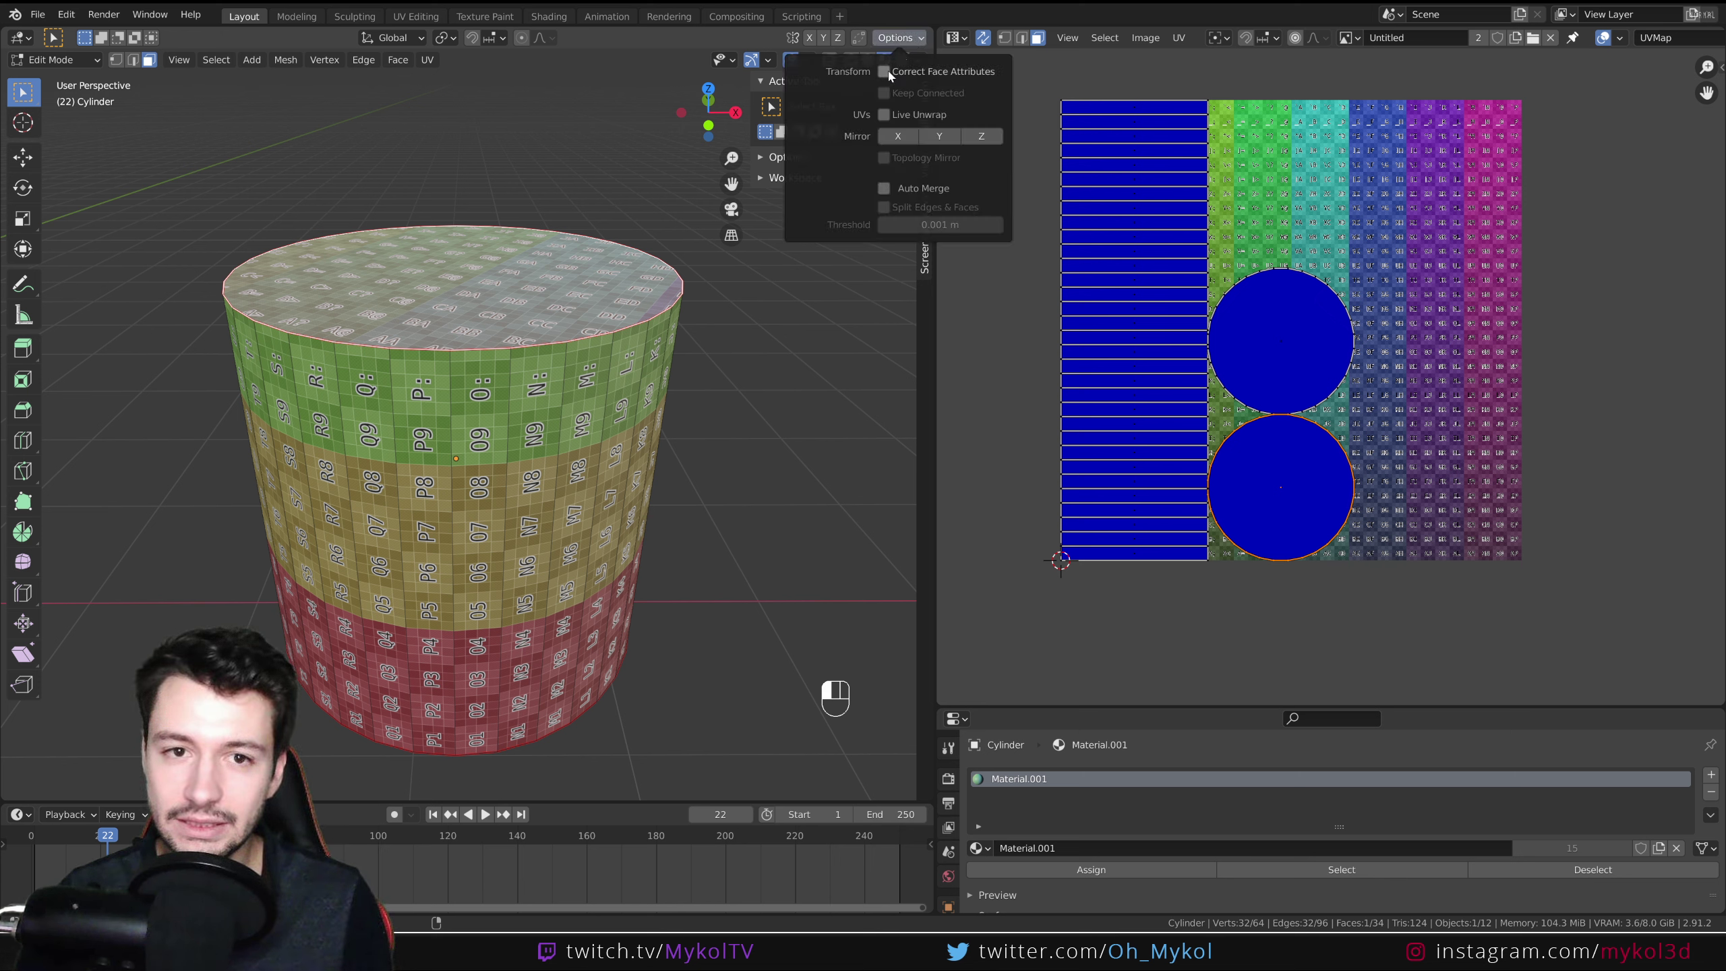
pyautogui.press('g')
pyautogui.press('z')
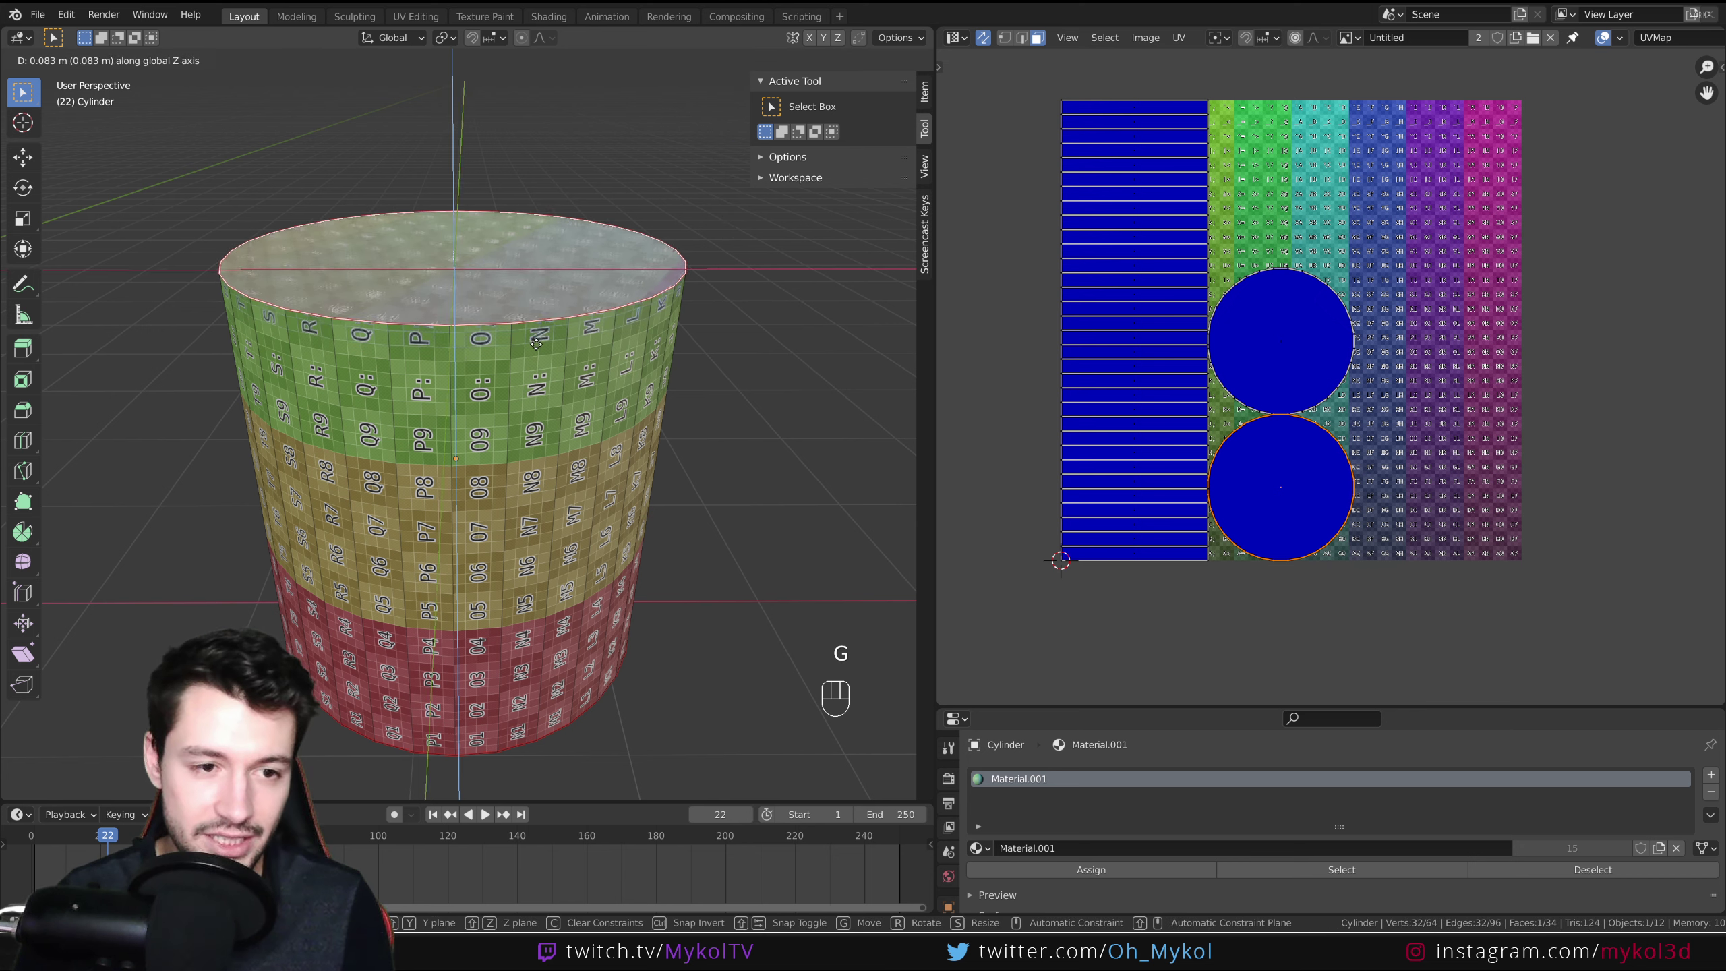
pyautogui.click(543, 381)
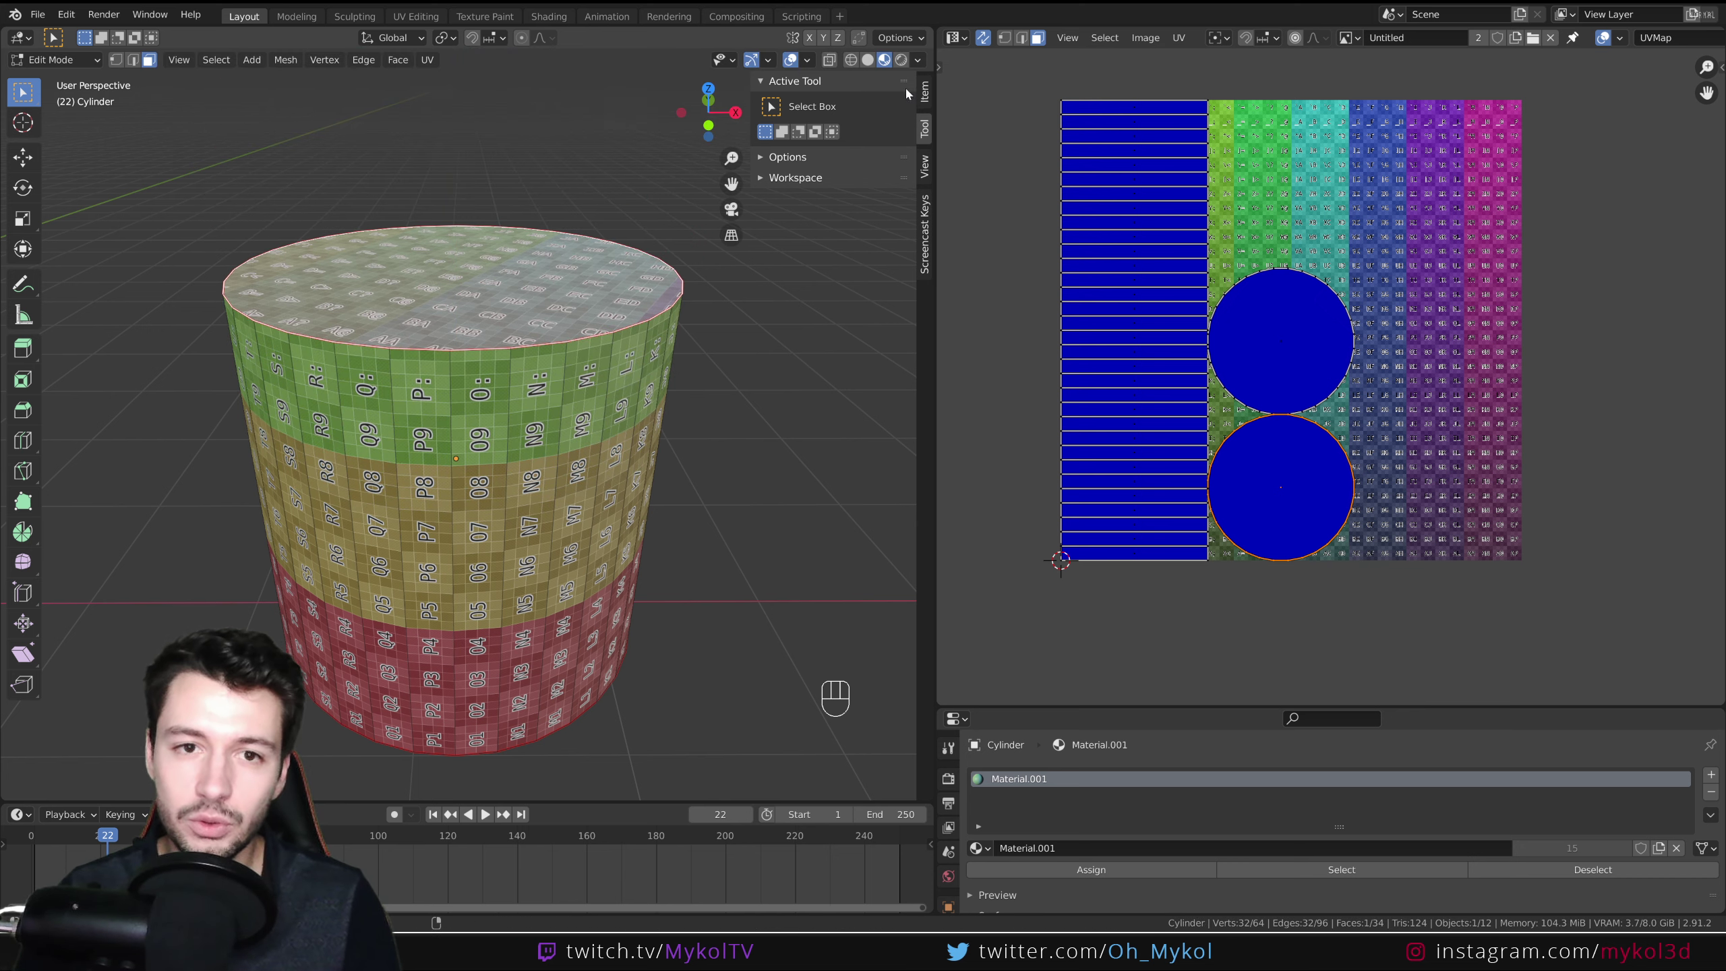
# Turn off Correct Face Attributes, raise the top face far along Z to compare the texture stretching, and undo the move.
pyautogui.click(898, 38)
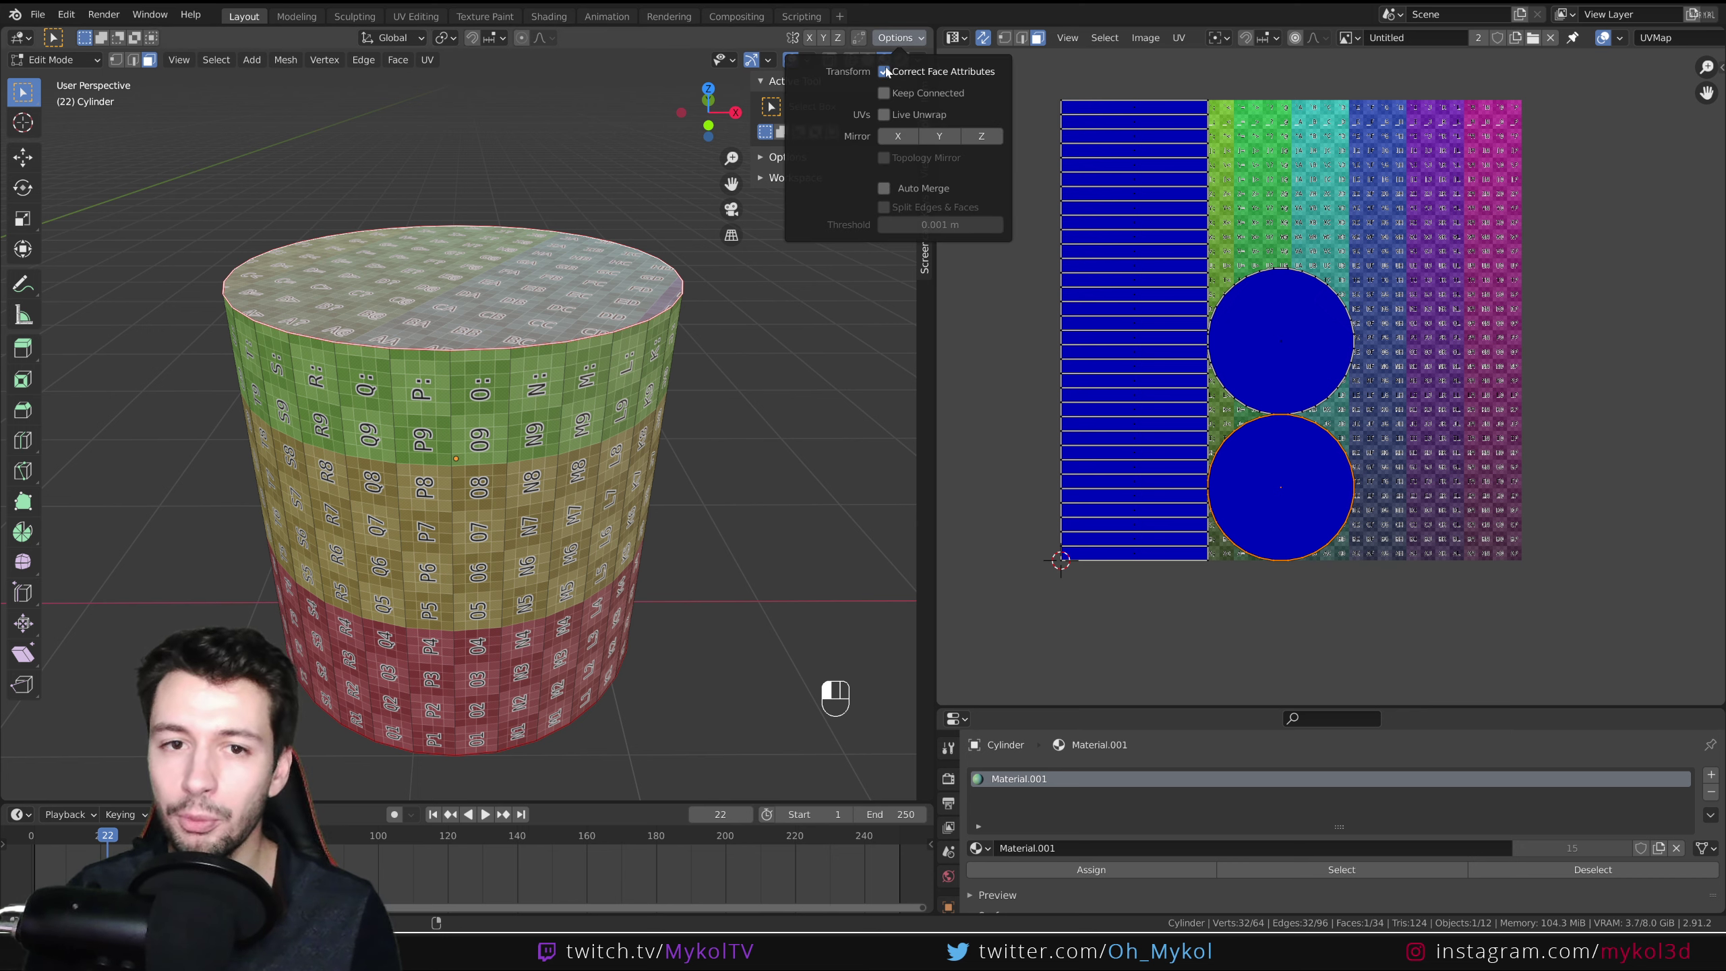
pyautogui.scroll(-4, 532, 480)
pyautogui.scroll(6, 532, 480)
pyautogui.press('g')
pyautogui.click(506, 312)
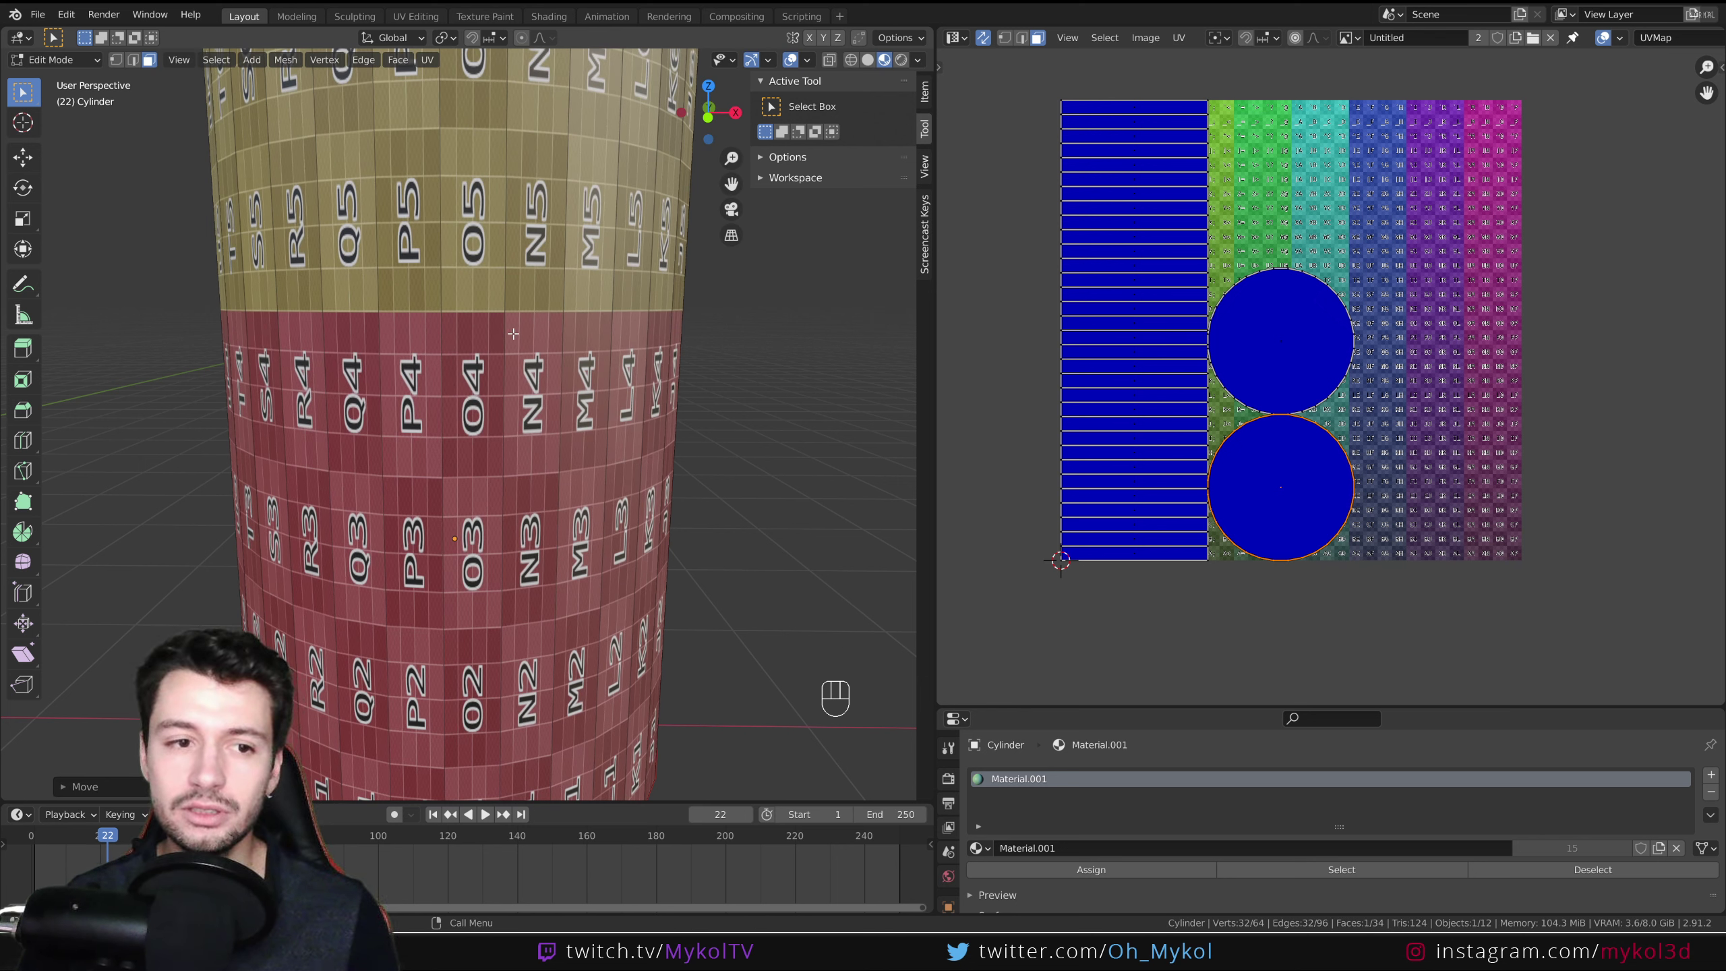
pyautogui.hotkey('ctrl', 'z')
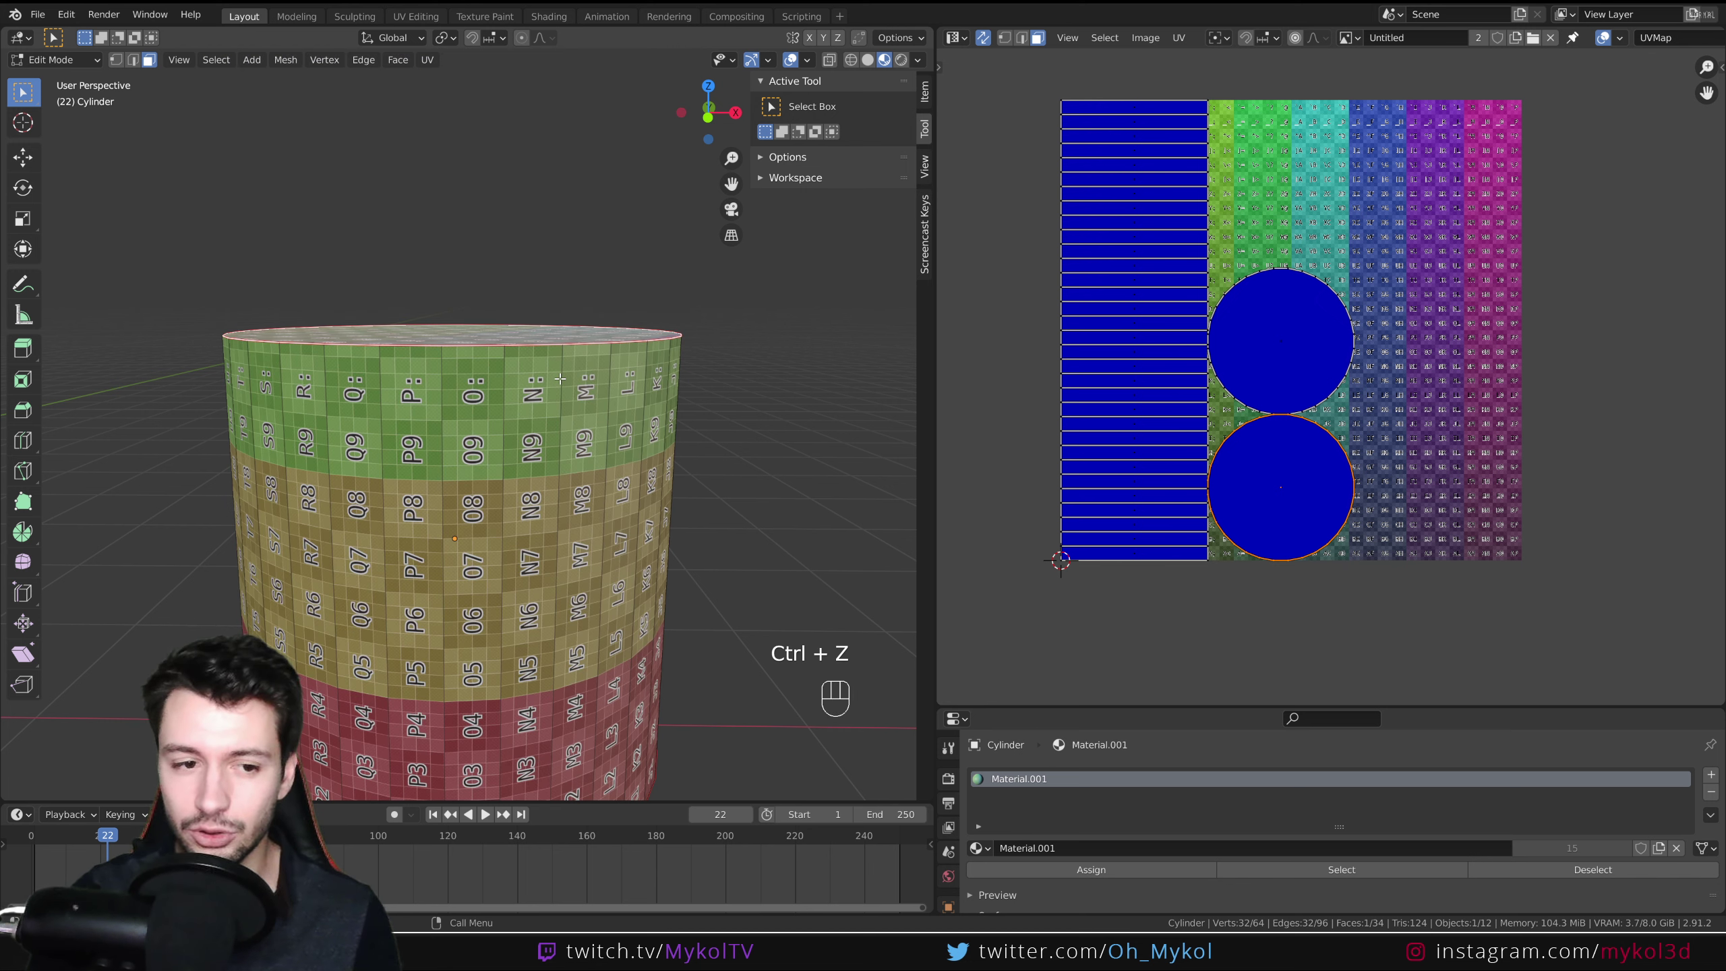
# Turn Correct Face Attributes back on and raise the cylinder's top face slightly along Z.
pyautogui.click(898, 37)
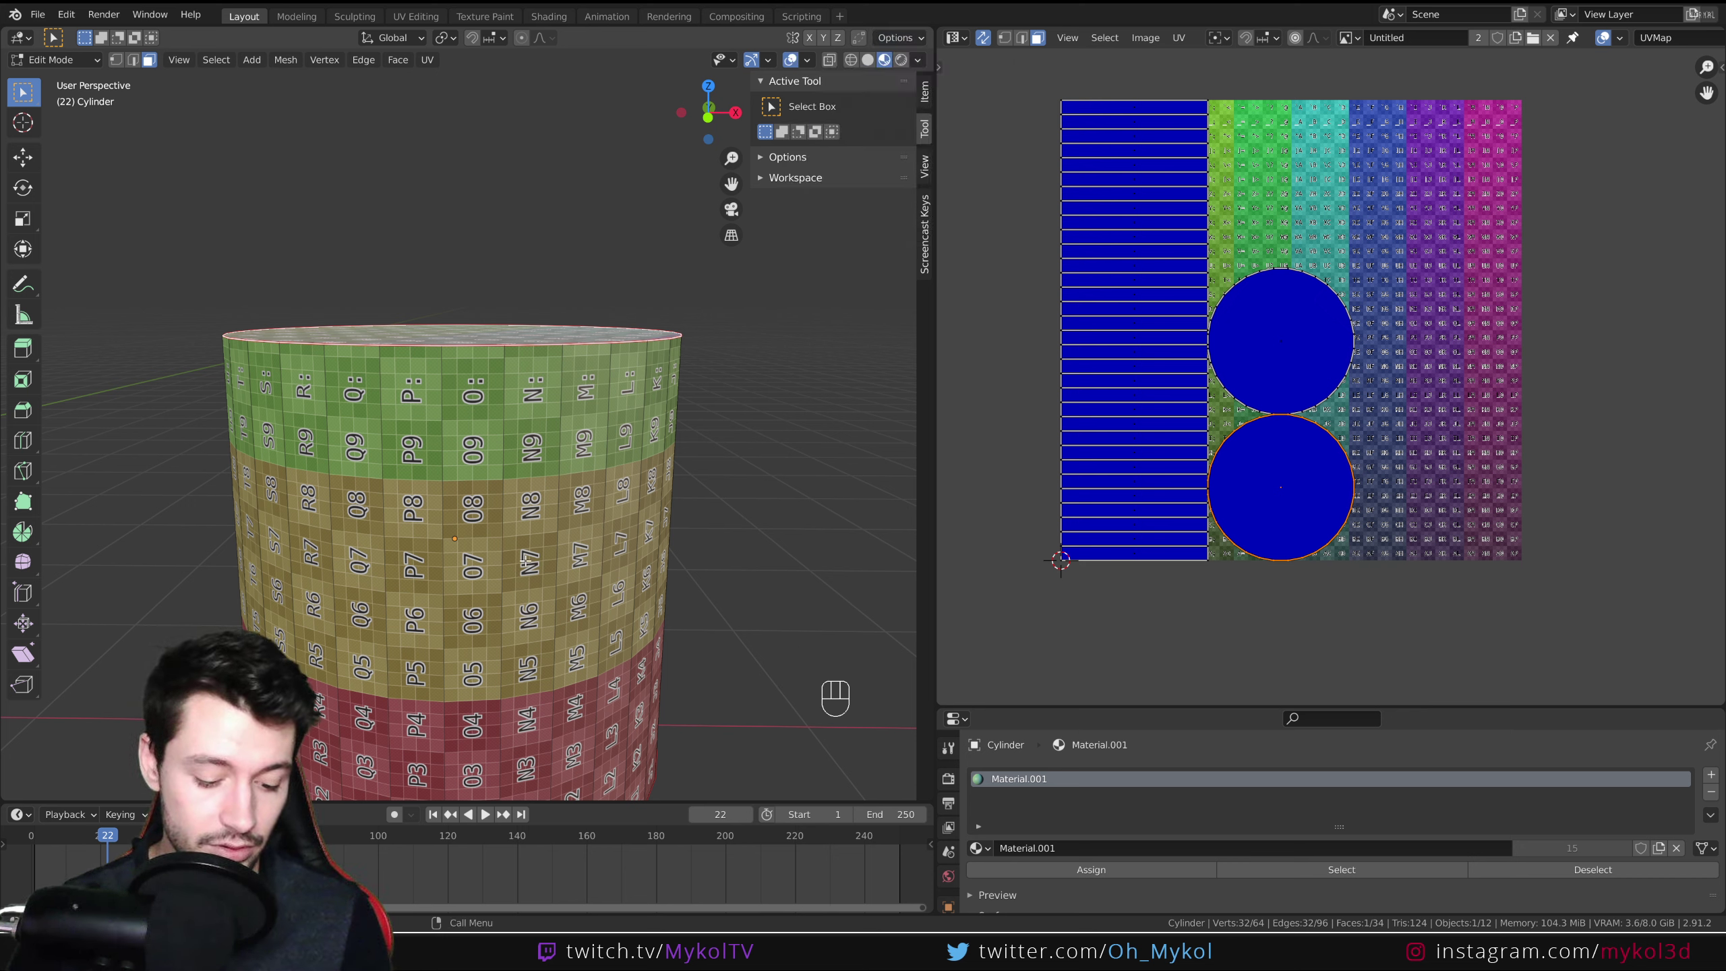
pyautogui.press('g')
pyautogui.press('z')
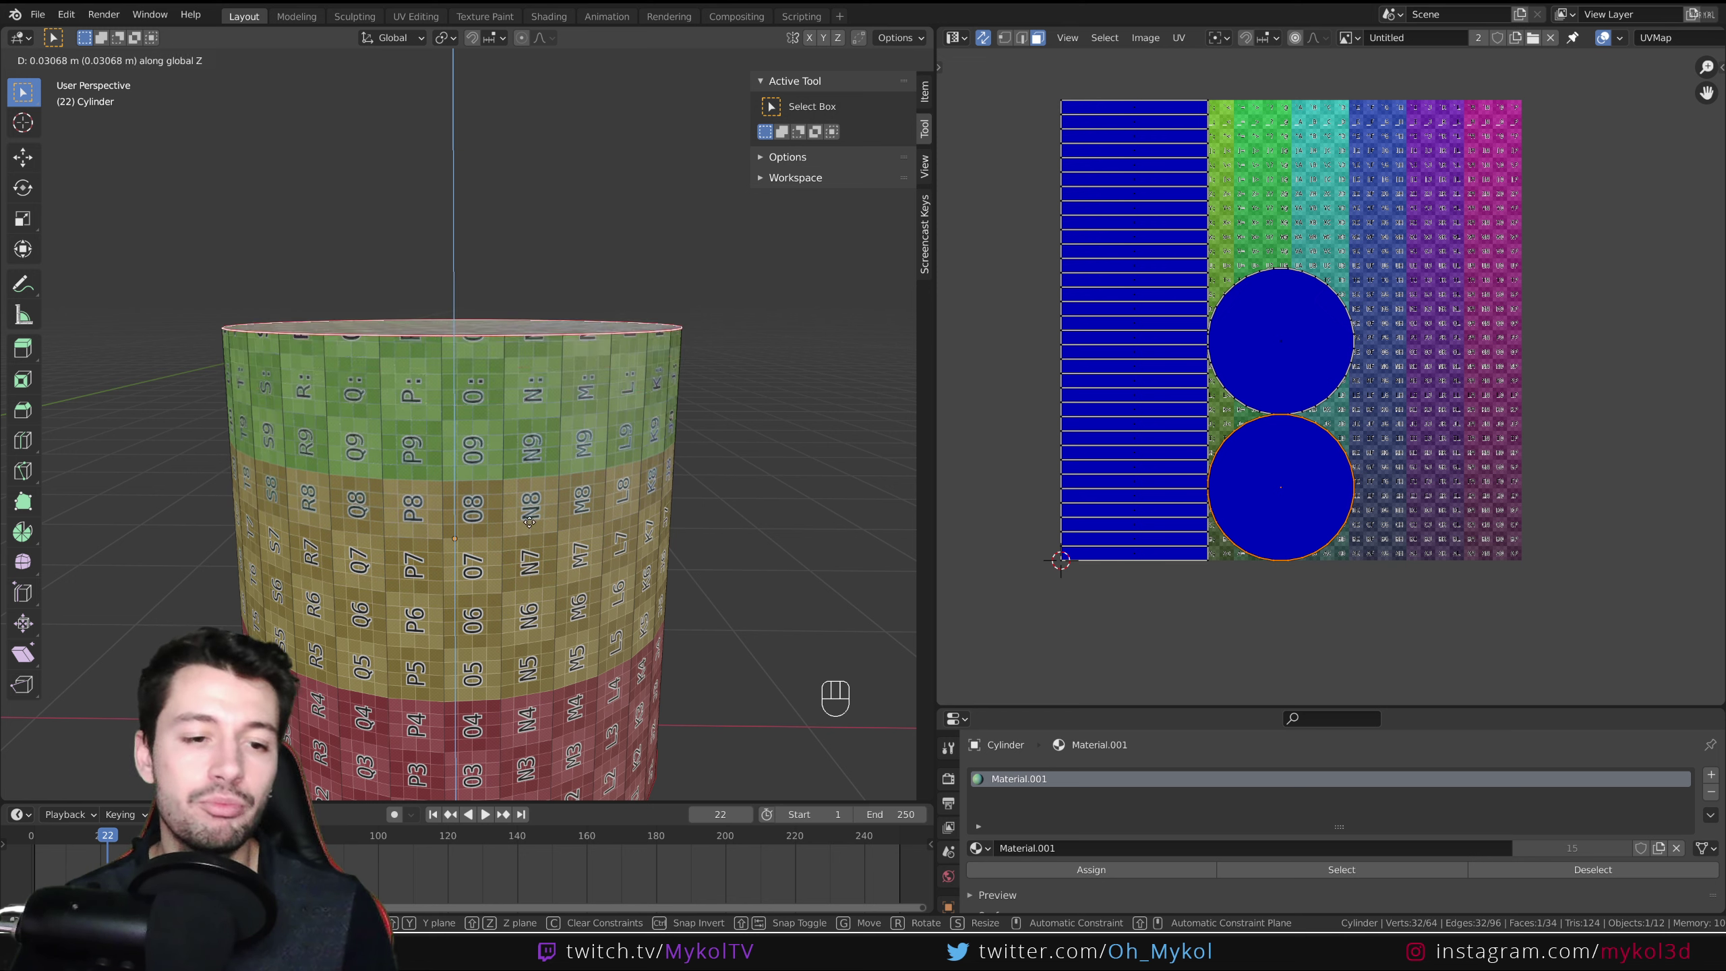
pyautogui.click(533, 476)
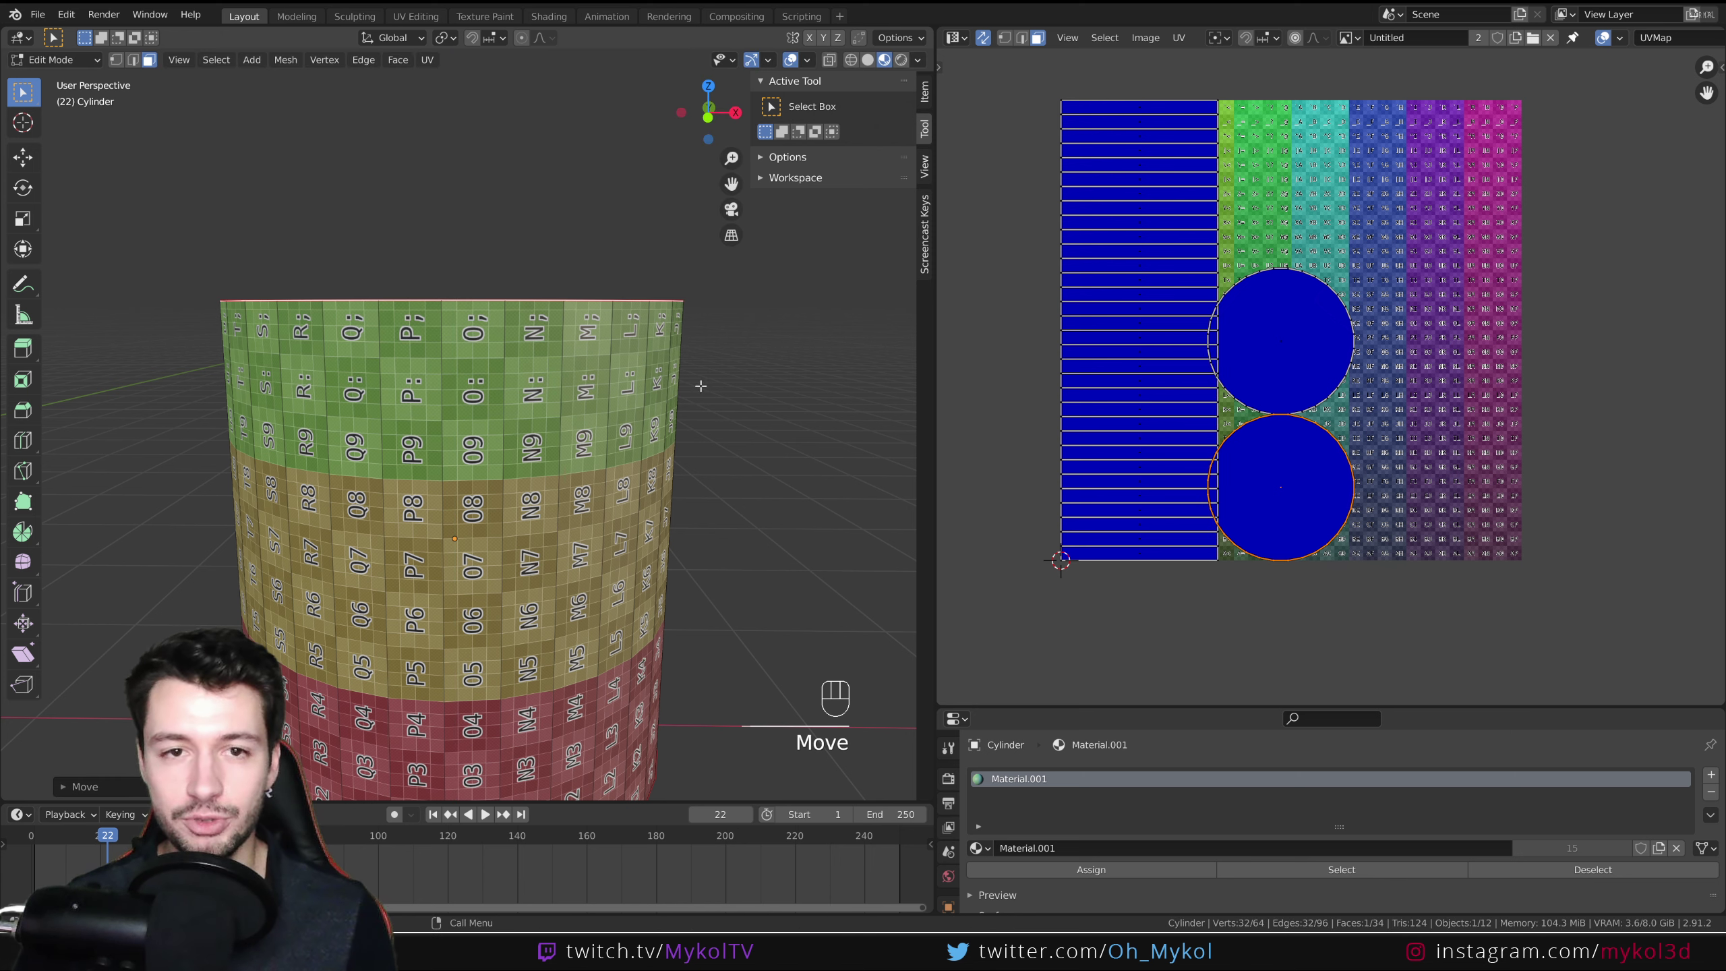
pyautogui.click(887, 56)
# Scale the whole cylinder up along Z in Object Mode to make it much taller.
pyautogui.scroll(-5, 571, 492)
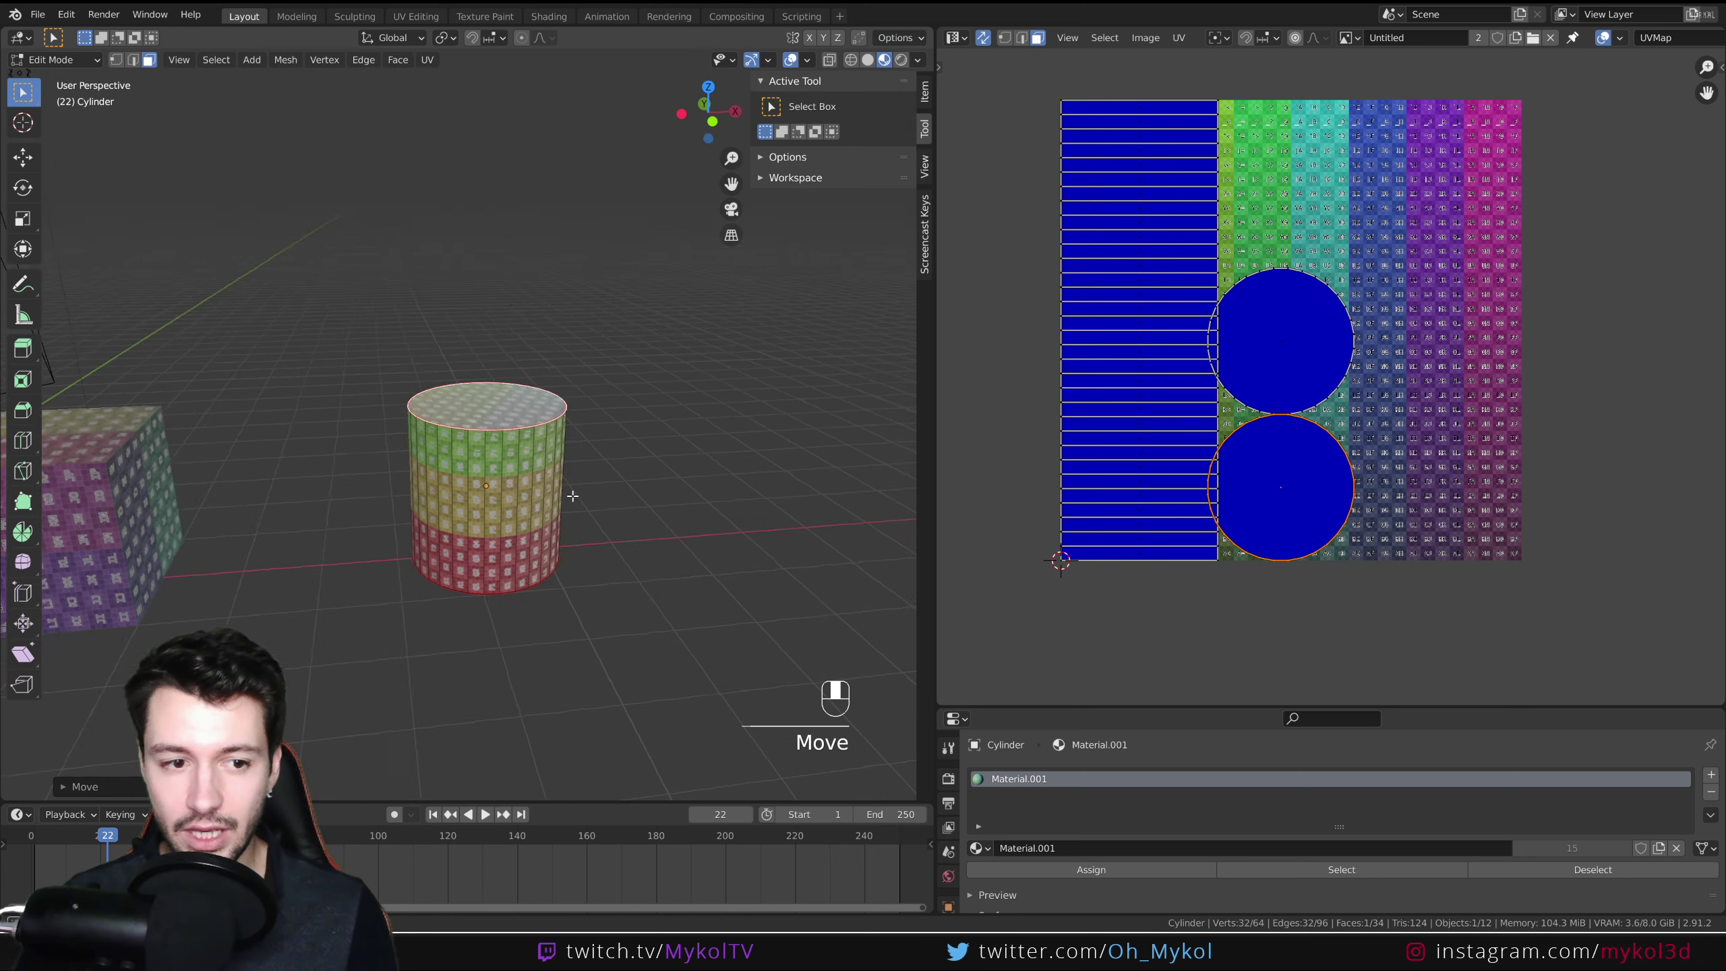
pyautogui.press('Tab')
pyautogui.scroll(3, 537, 496)
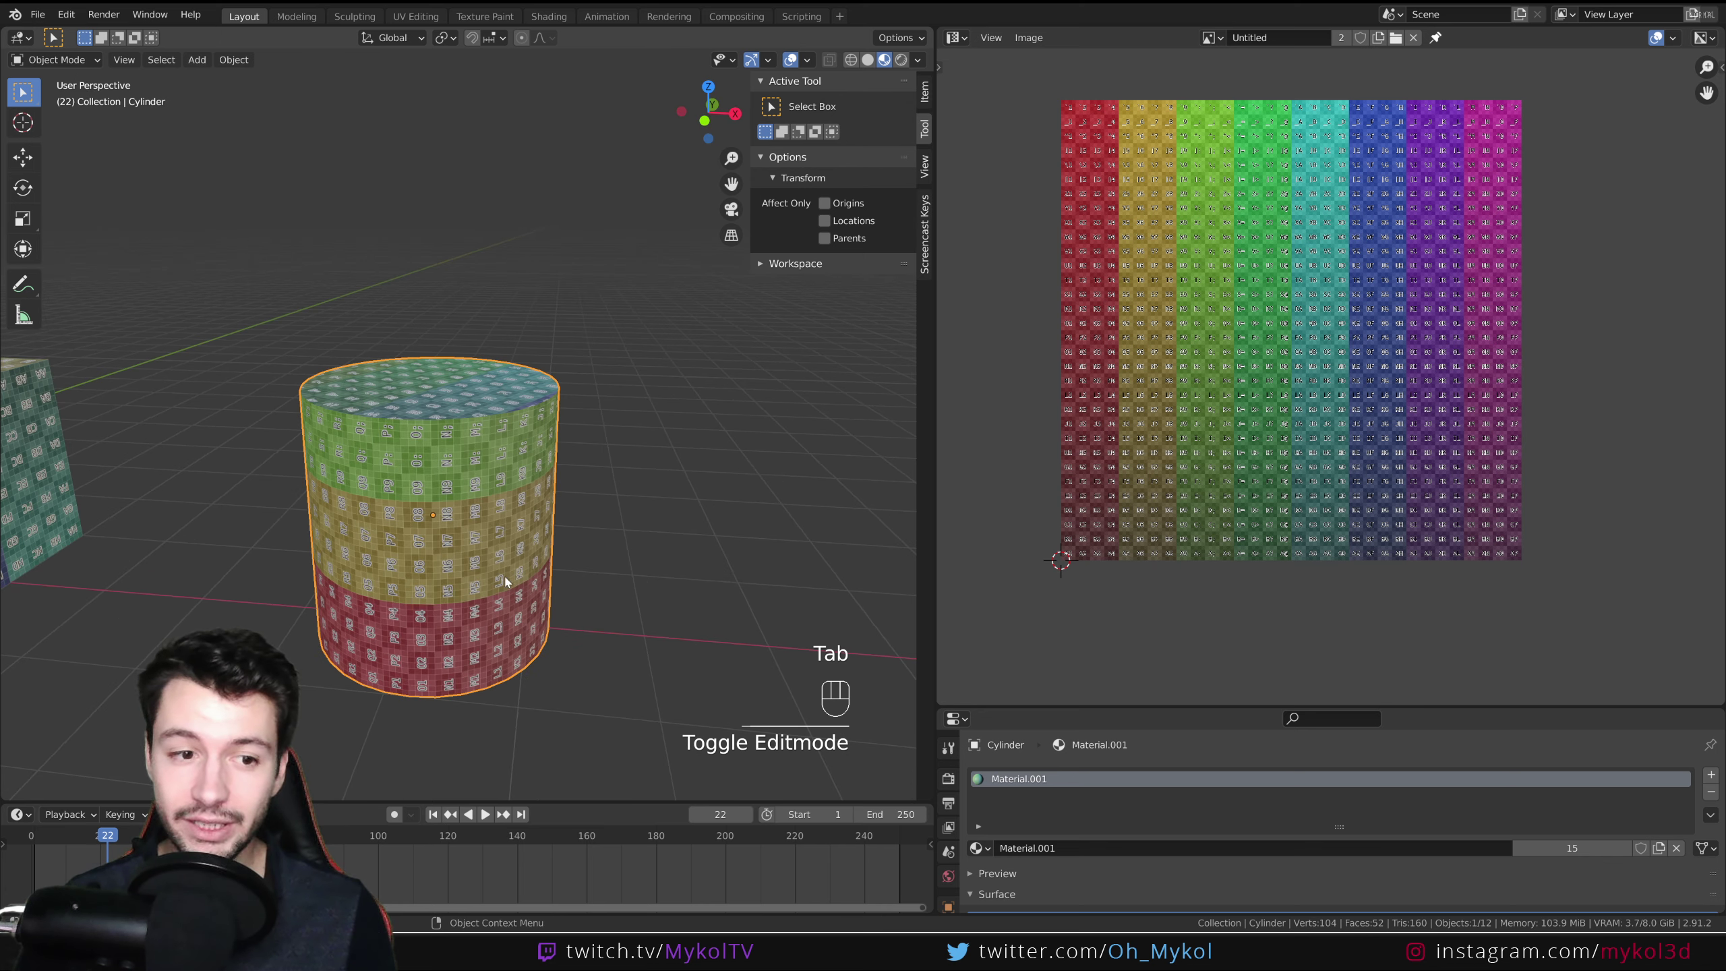
pyautogui.moveTo(505, 581); pyautogui.dragTo(547, 554, button='middle')
pyautogui.press('s')
pyautogui.press('z')
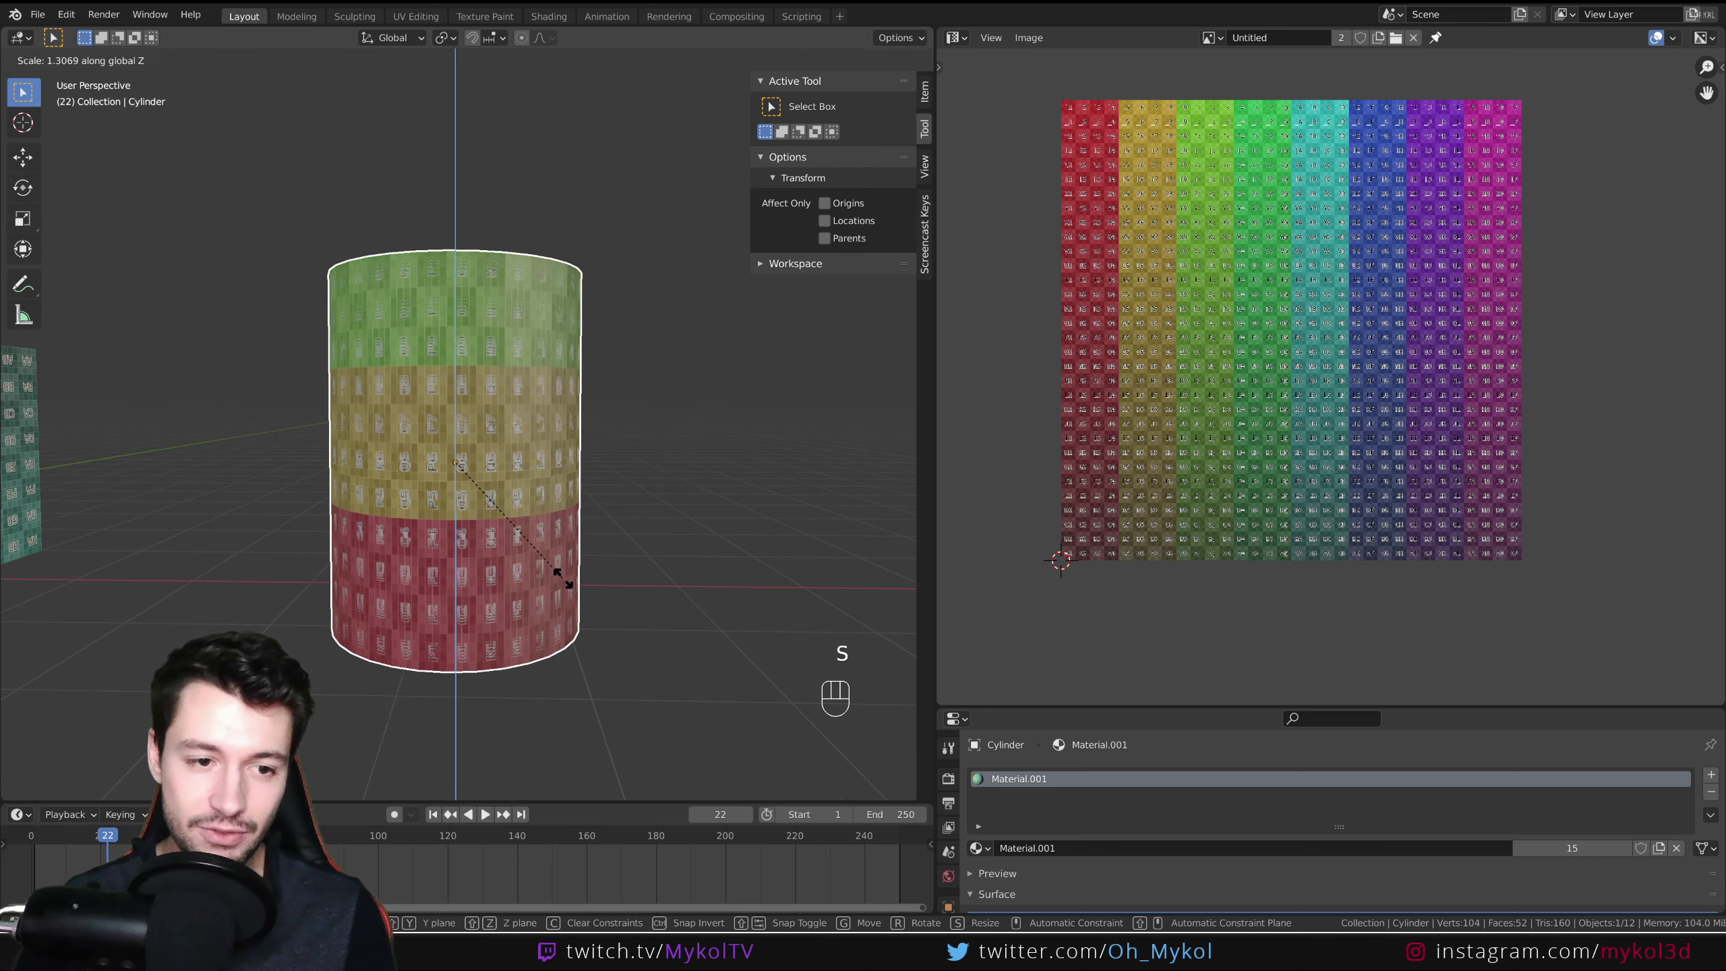
pyautogui.click(664, 693)
# Unwrap the whole cylinder without applying its non-uniform scale and inspect the side texture.
pyautogui.scroll(3, 543, 476)
pyautogui.press('Tab')
pyautogui.press('u')
pyautogui.click(462, 245)
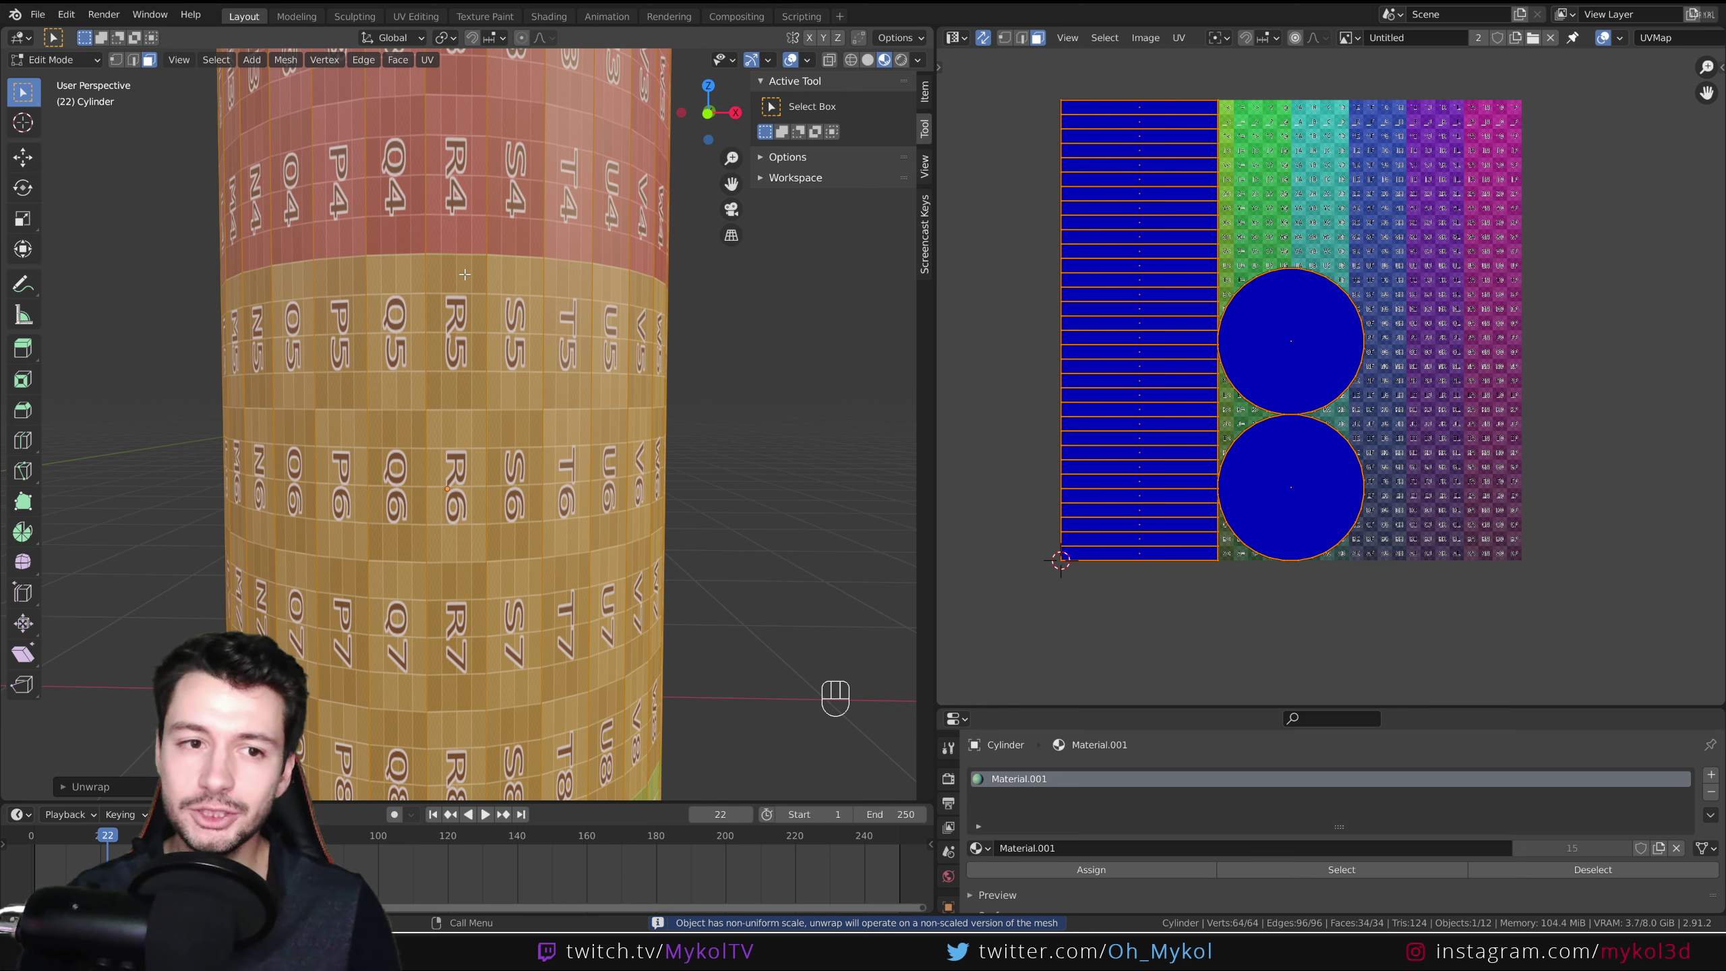
# Apply the cylinder's scale in Object Mode and unwrap its whole mesh again.
pyautogui.press('Tab')
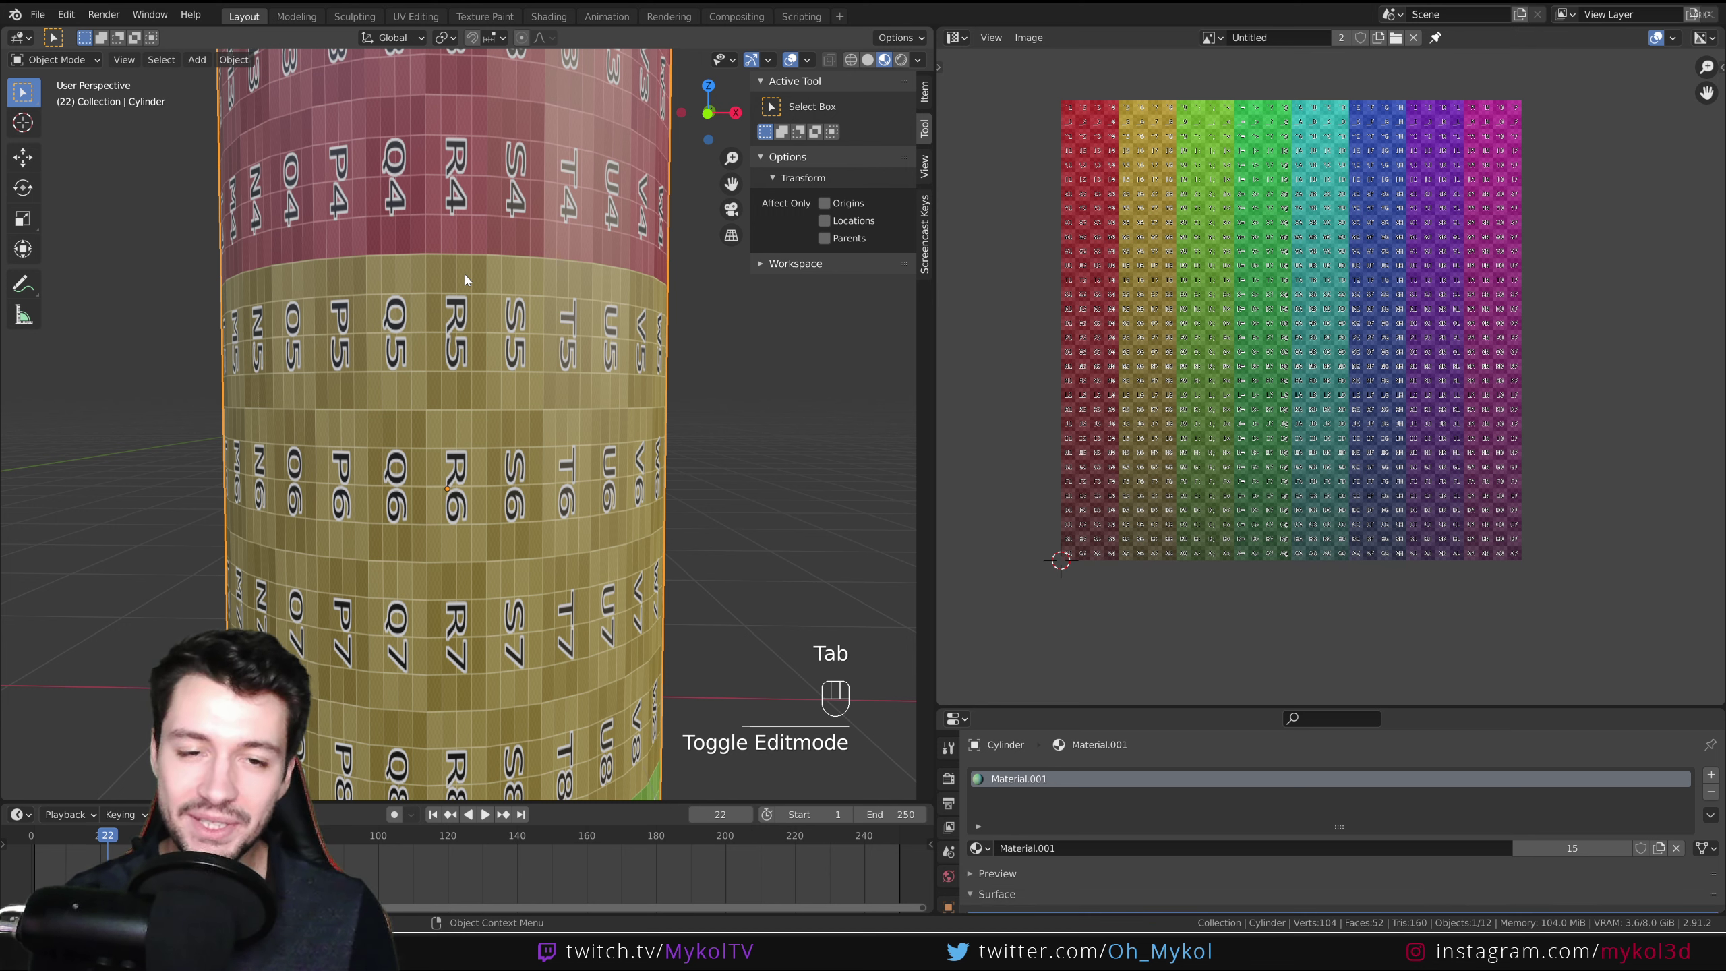
pyautogui.scroll(-3, 463, 367)
pyautogui.press('Tab')
pyautogui.scroll(3, 464, 367)
pyautogui.press('u')
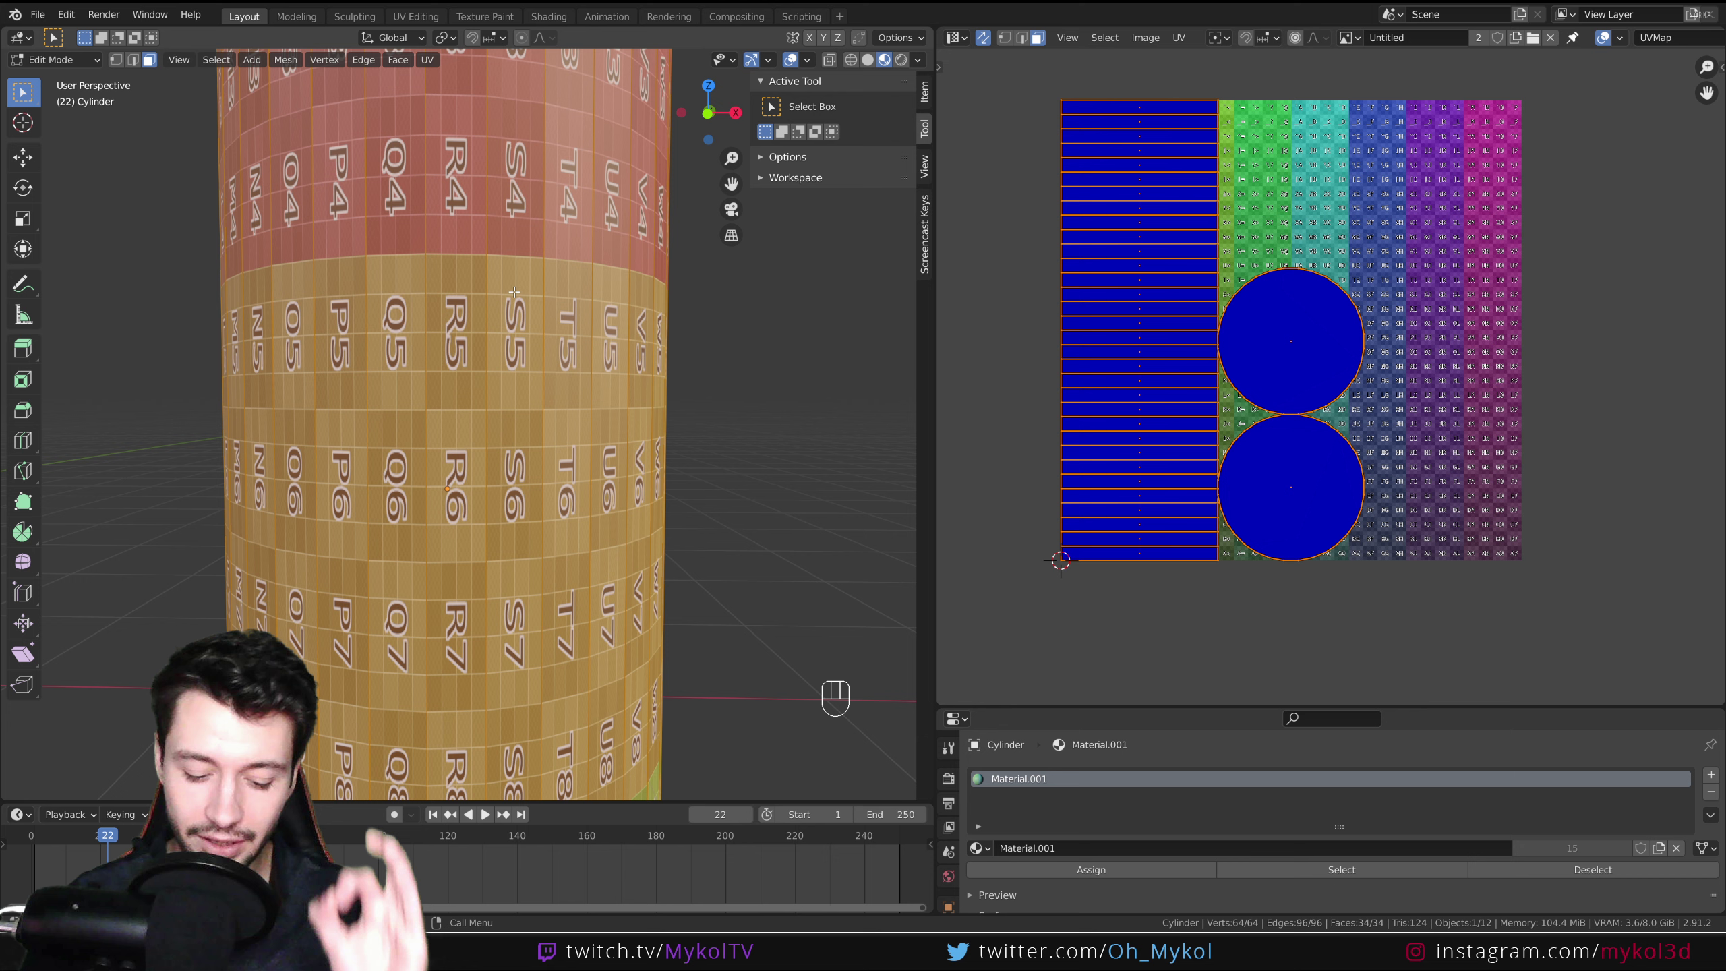
pyautogui.press('u')
pyautogui.click(514, 292)
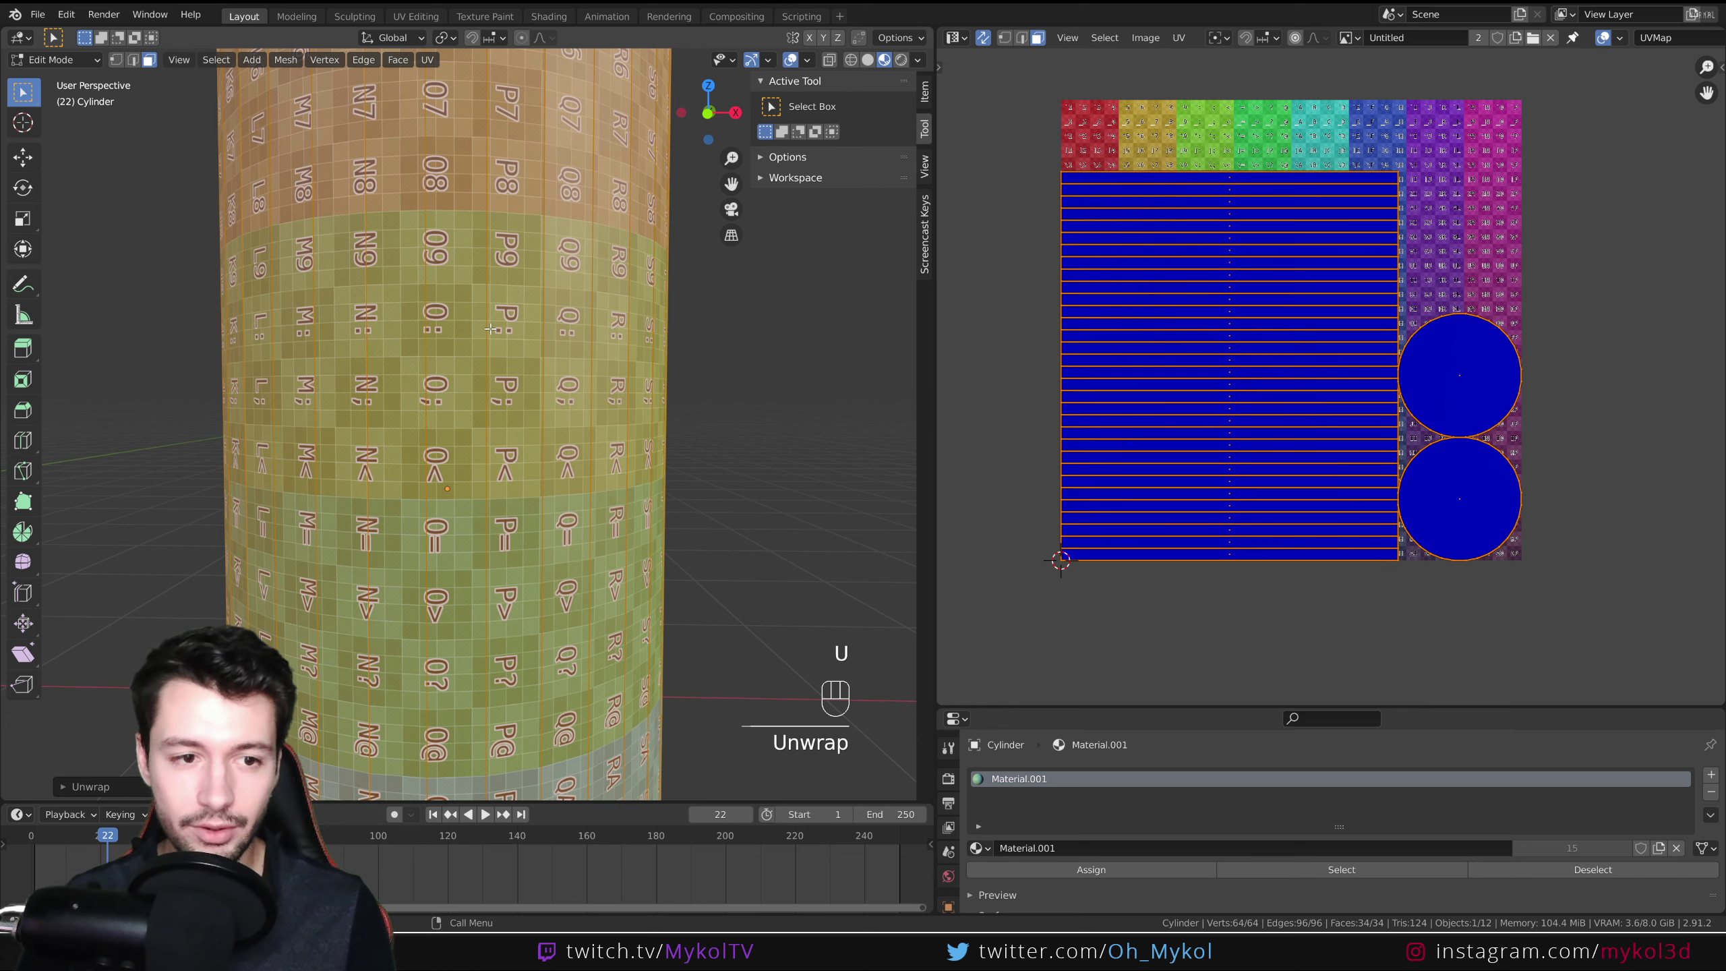
# Return to Object Mode and inspect the texture on the cylinder's side and top beside the cubes.
pyautogui.scroll(-5, 490, 329)
pyautogui.press('Tab')
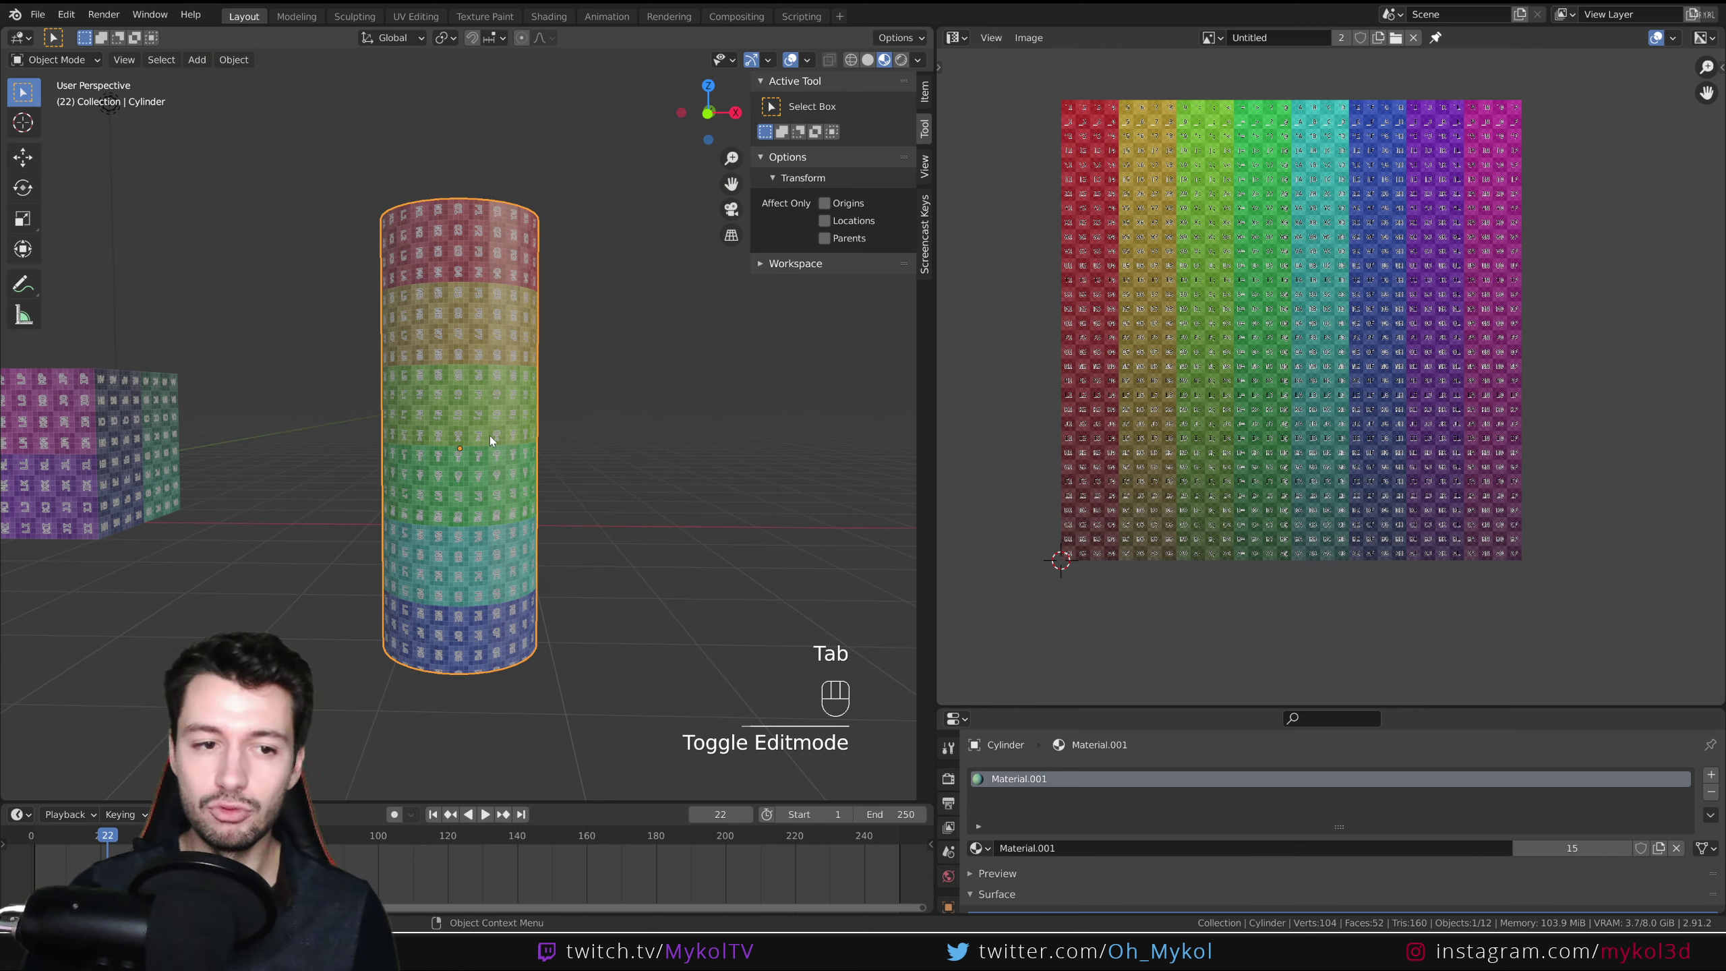
pyautogui.moveTo(490, 435); pyautogui.dragTo(423, 532, button='middle')
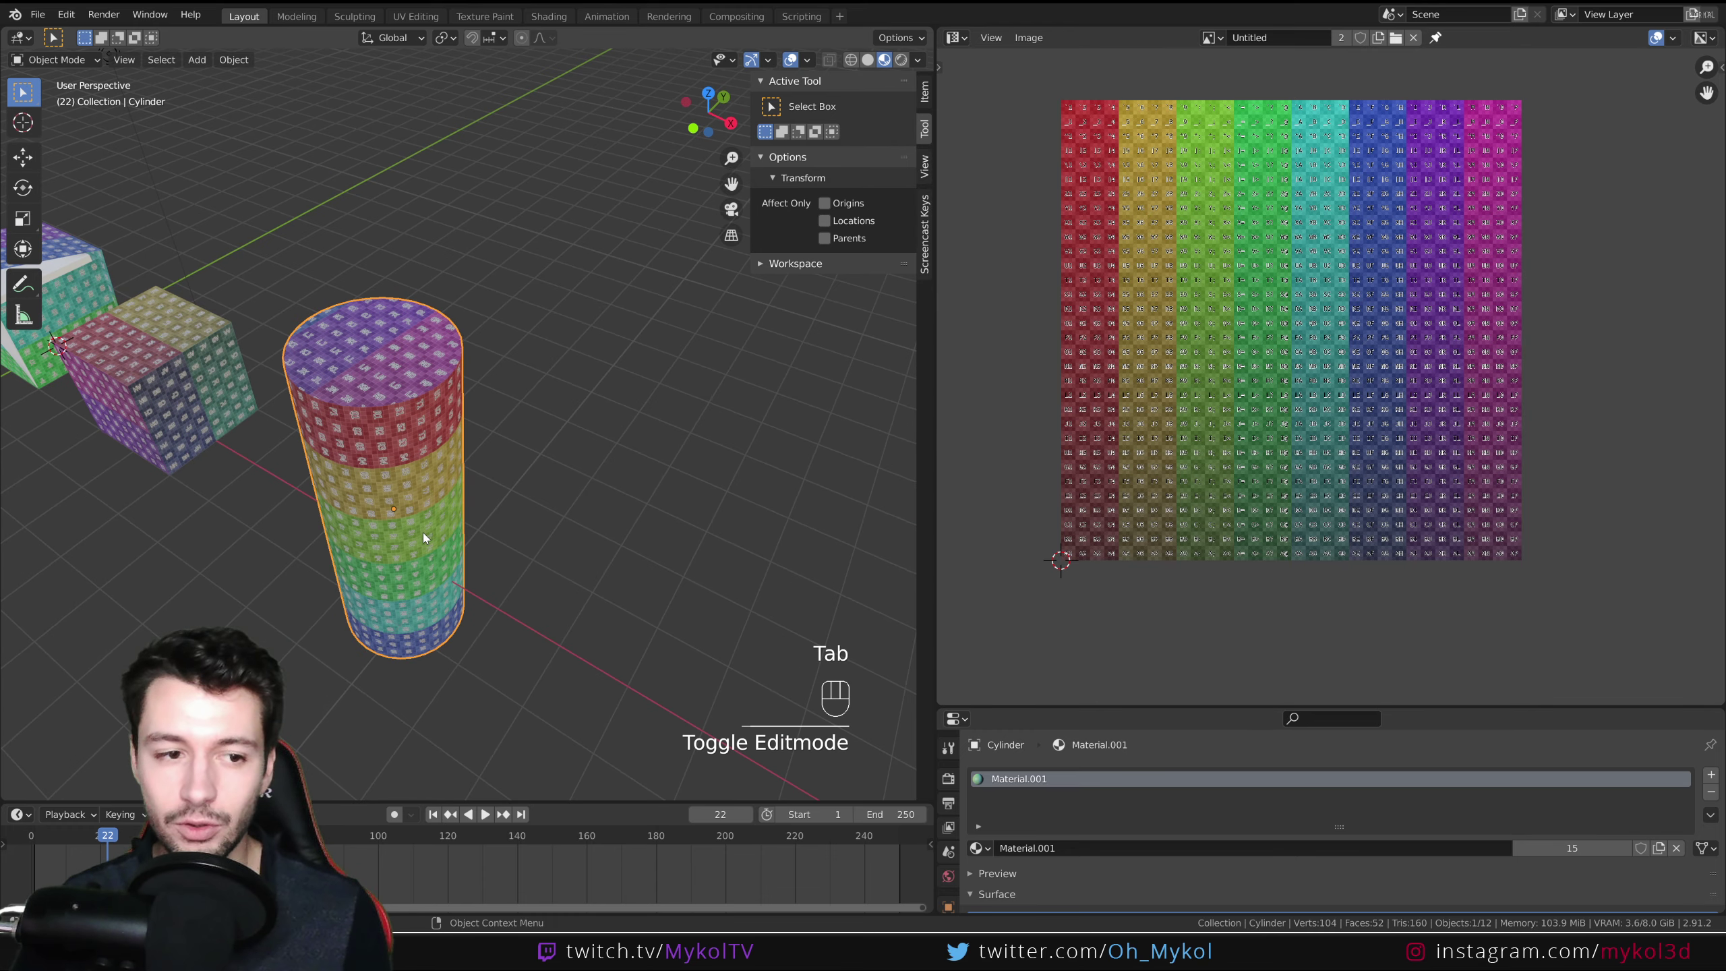
pyautogui.keyDown('shift'); pyautogui.moveTo(255, 524); pyautogui.dragTo(469, 523, button='middle'); pyautogui.keyUp('shift')
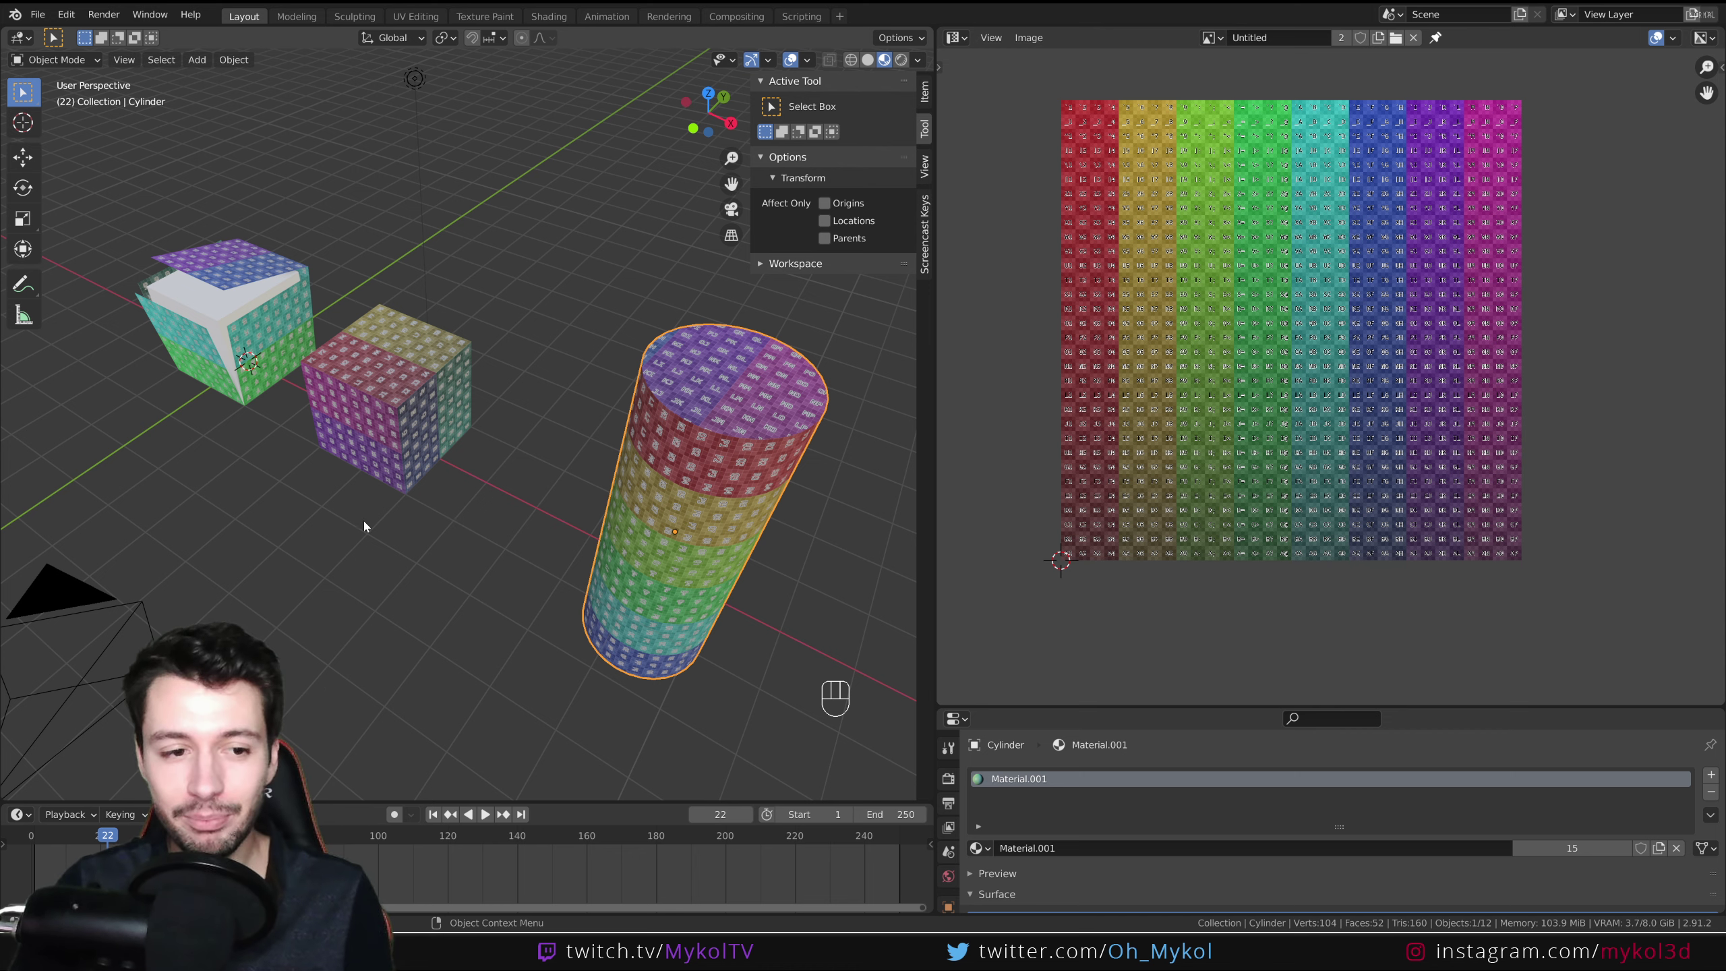
# Play the animation of the textured faces unfolding around the white cube, stop it, and set the timeline to frame 14.
pyautogui.moveTo(364, 525); pyautogui.dragTo(510, 408, button='middle')
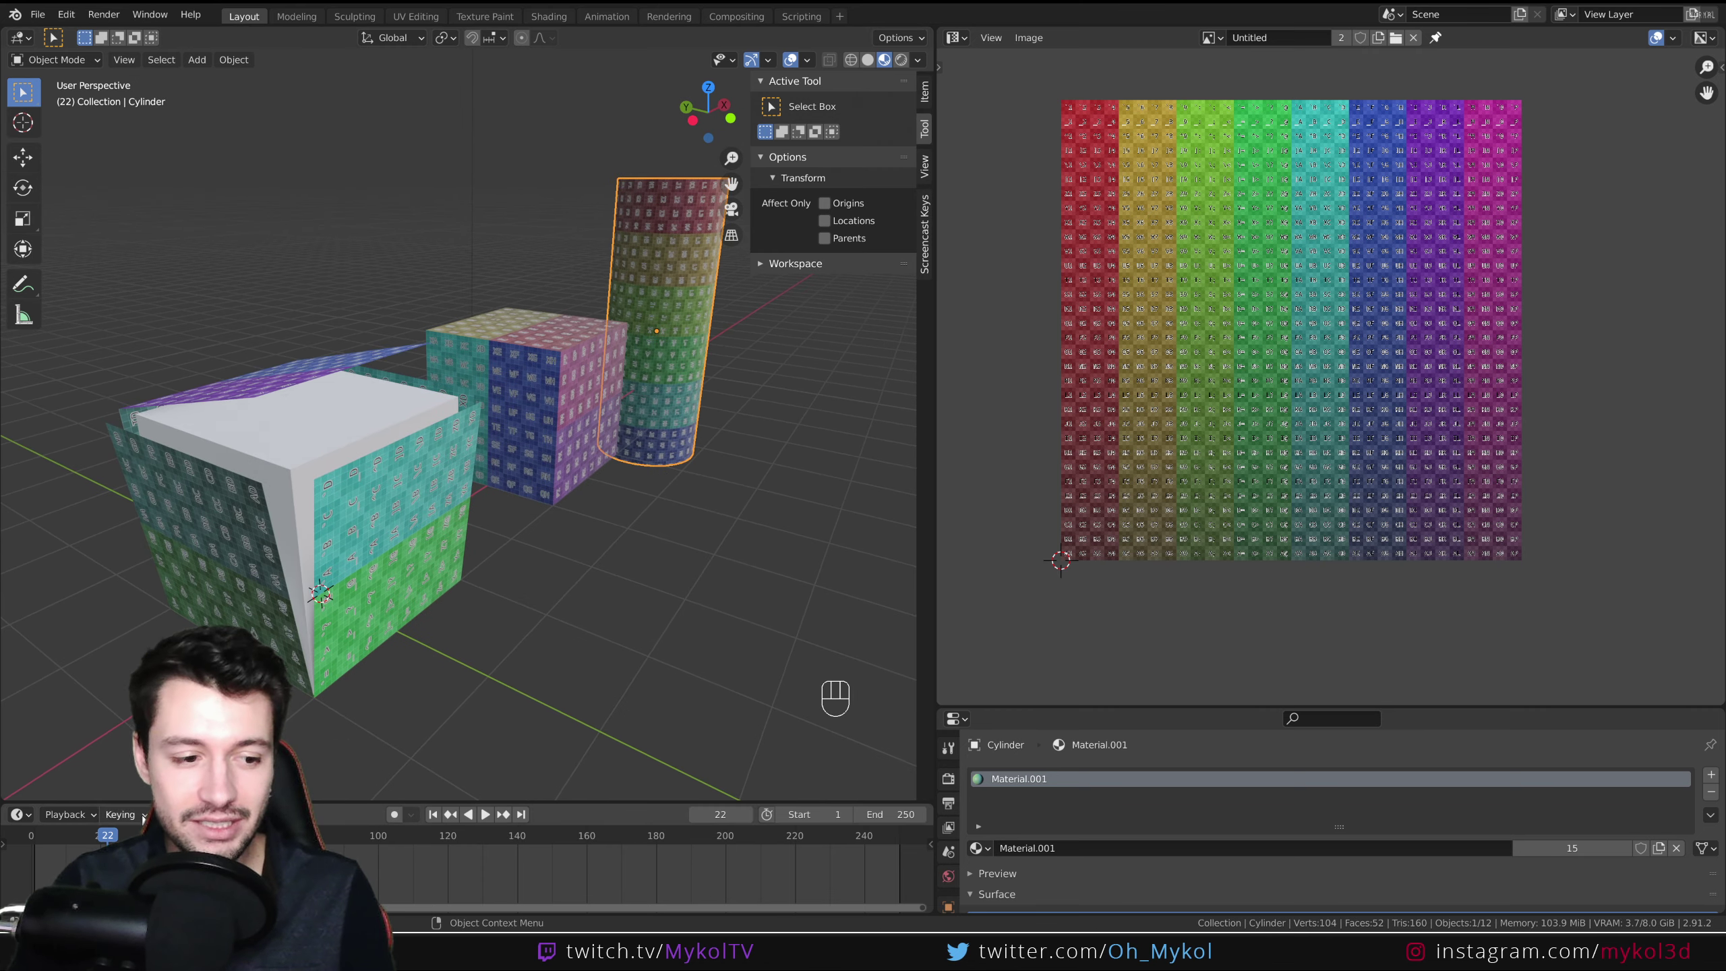
pyautogui.press('space')
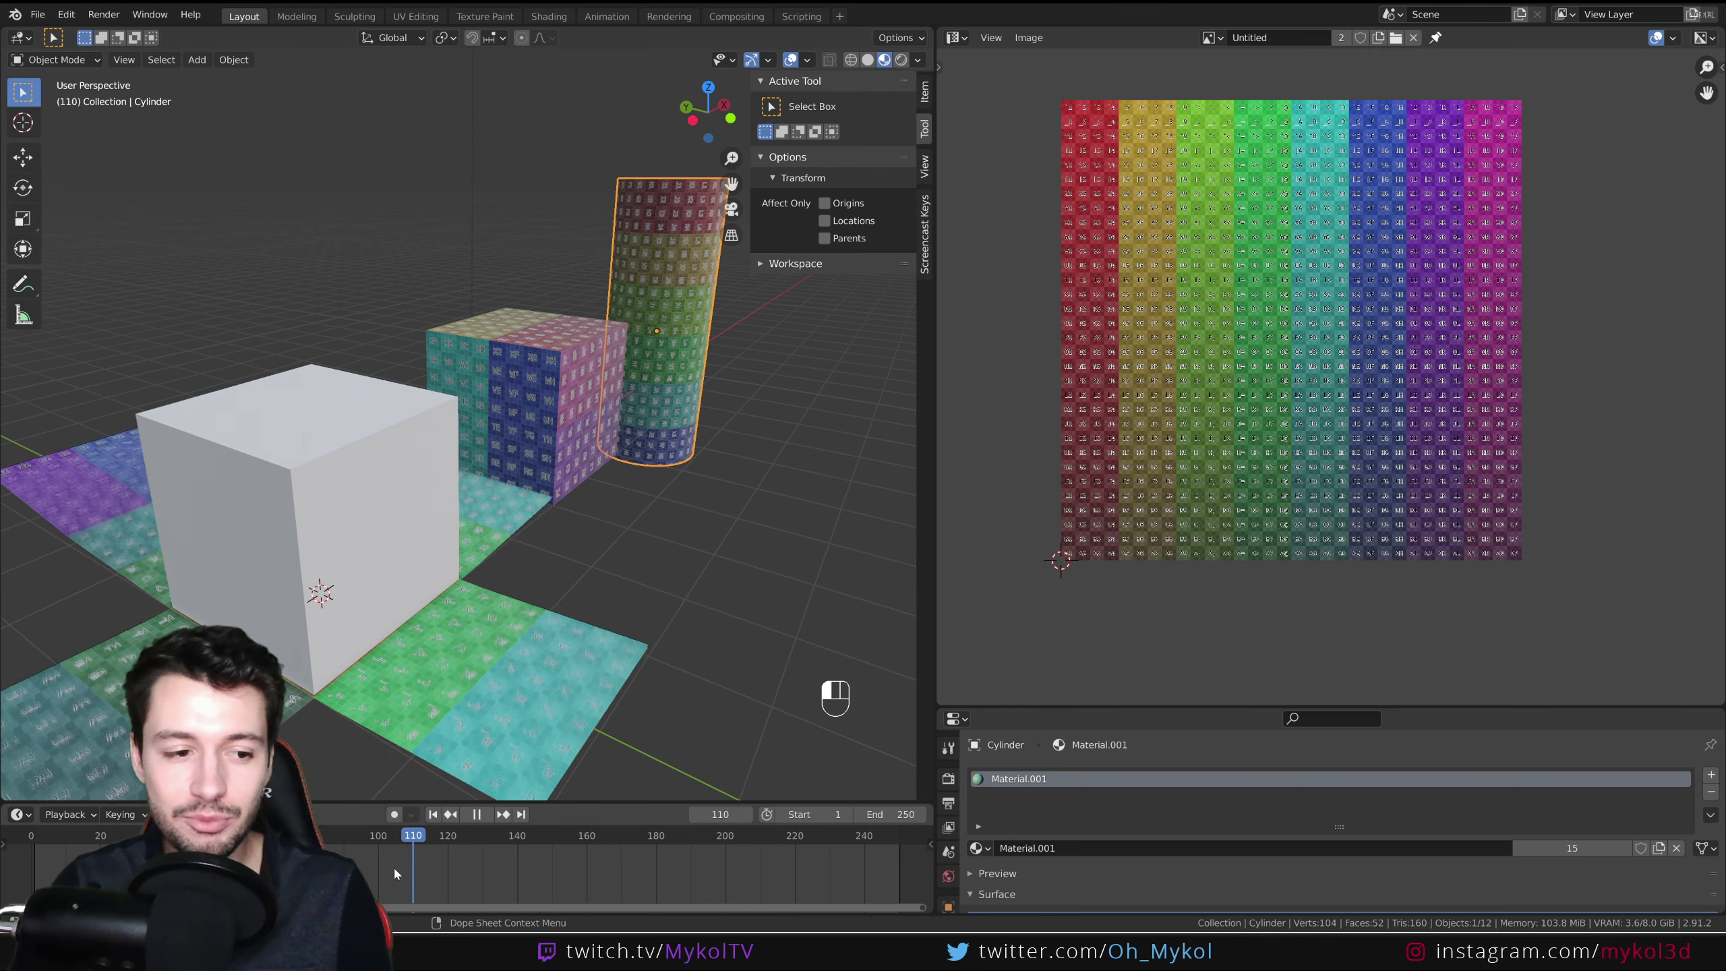
pyautogui.press('Escape')
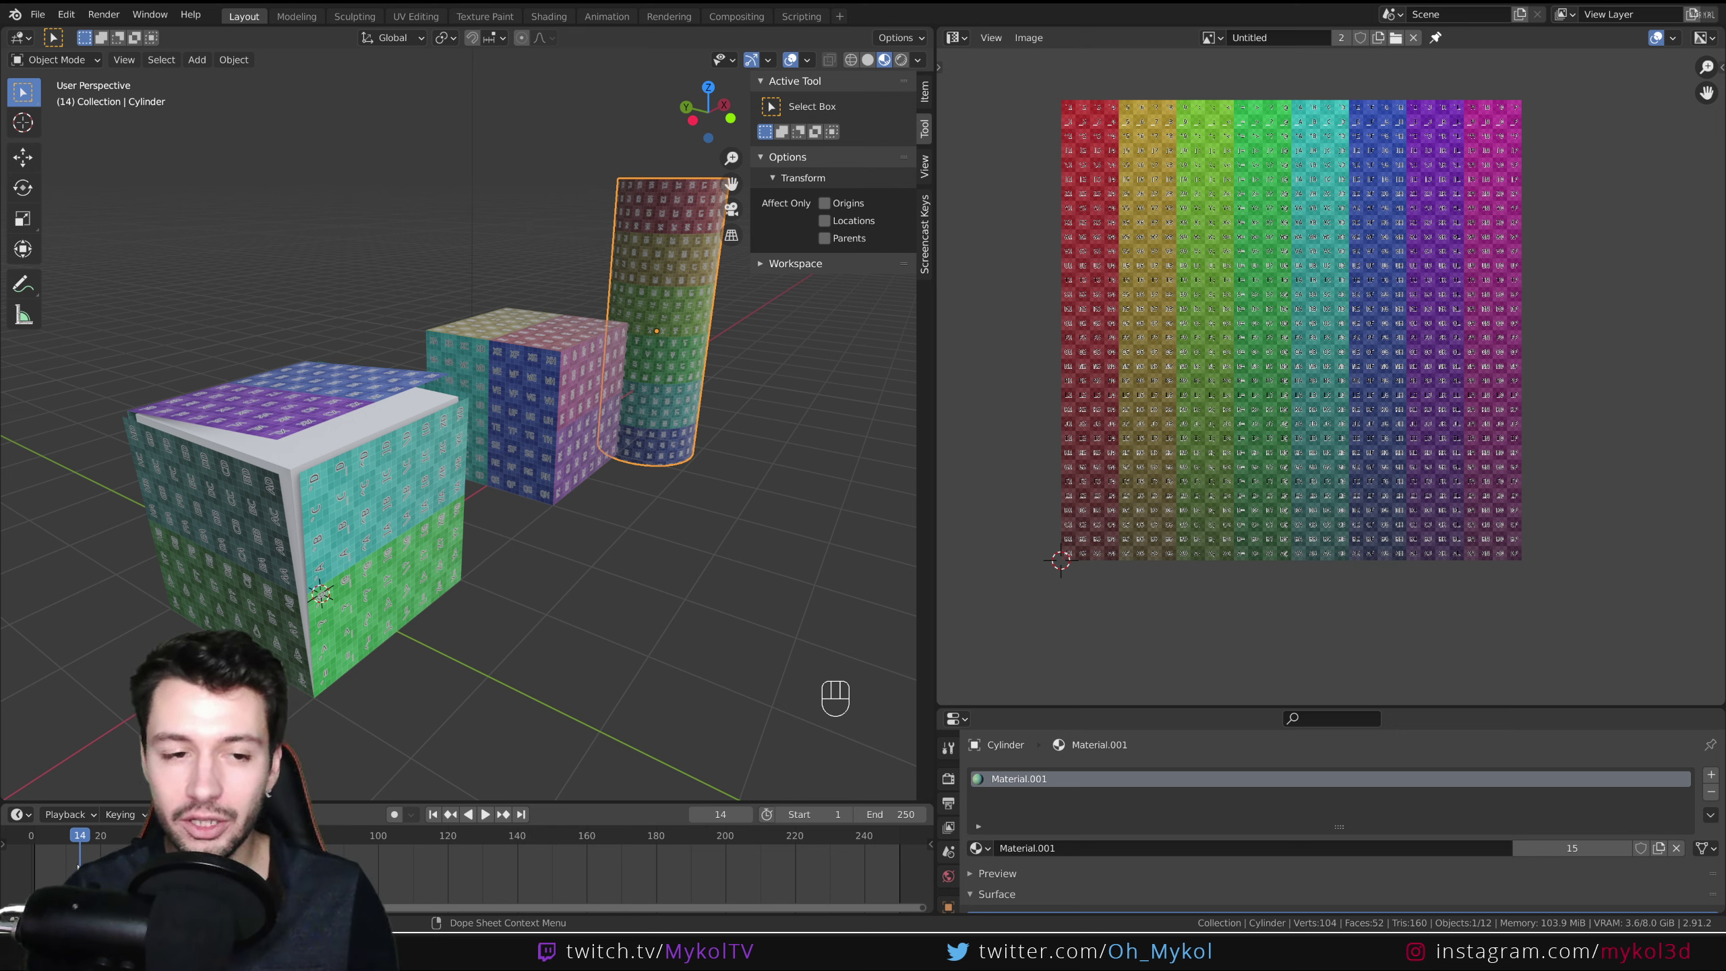
pyautogui.moveTo(510, 564); pyautogui.dragTo(444, 572, button='middle')
# Select the middle cube, switch the selection to the cylinder, and enter Edit Mode to show its UV layout.
pyautogui.click(480, 459)
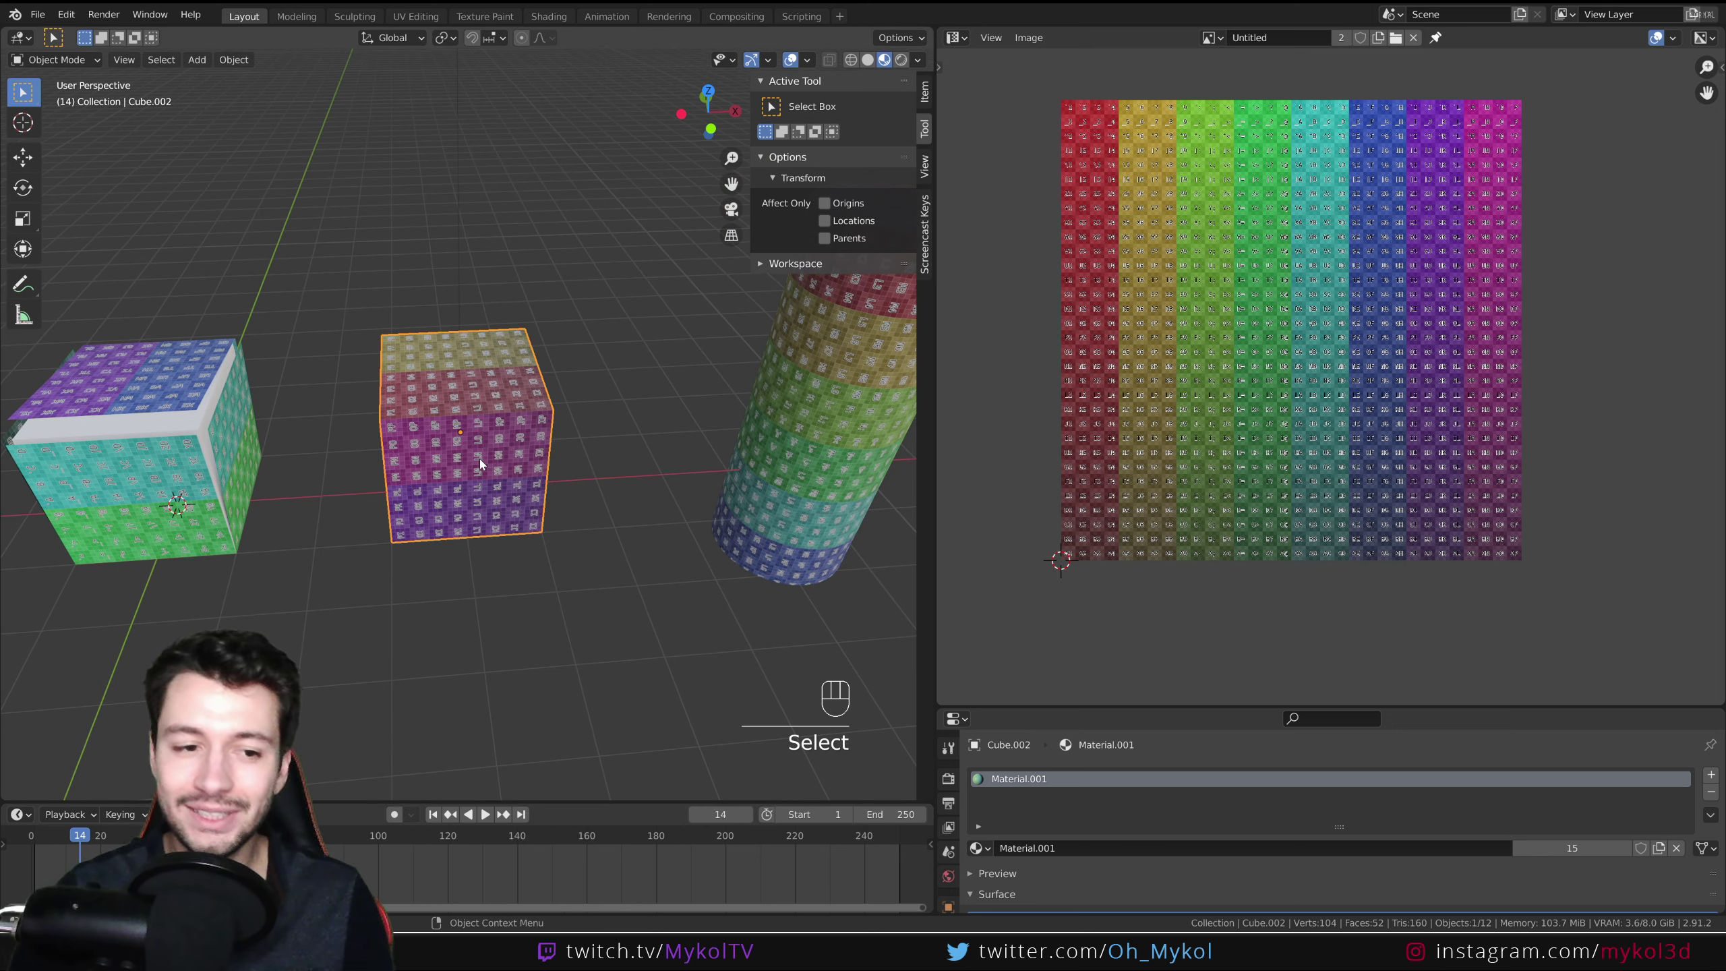
pyautogui.click(849, 345)
pyautogui.keyDown('shift'); pyautogui.moveTo(704, 418); pyautogui.dragTo(543, 438, button='middle'); pyautogui.keyUp('shift')
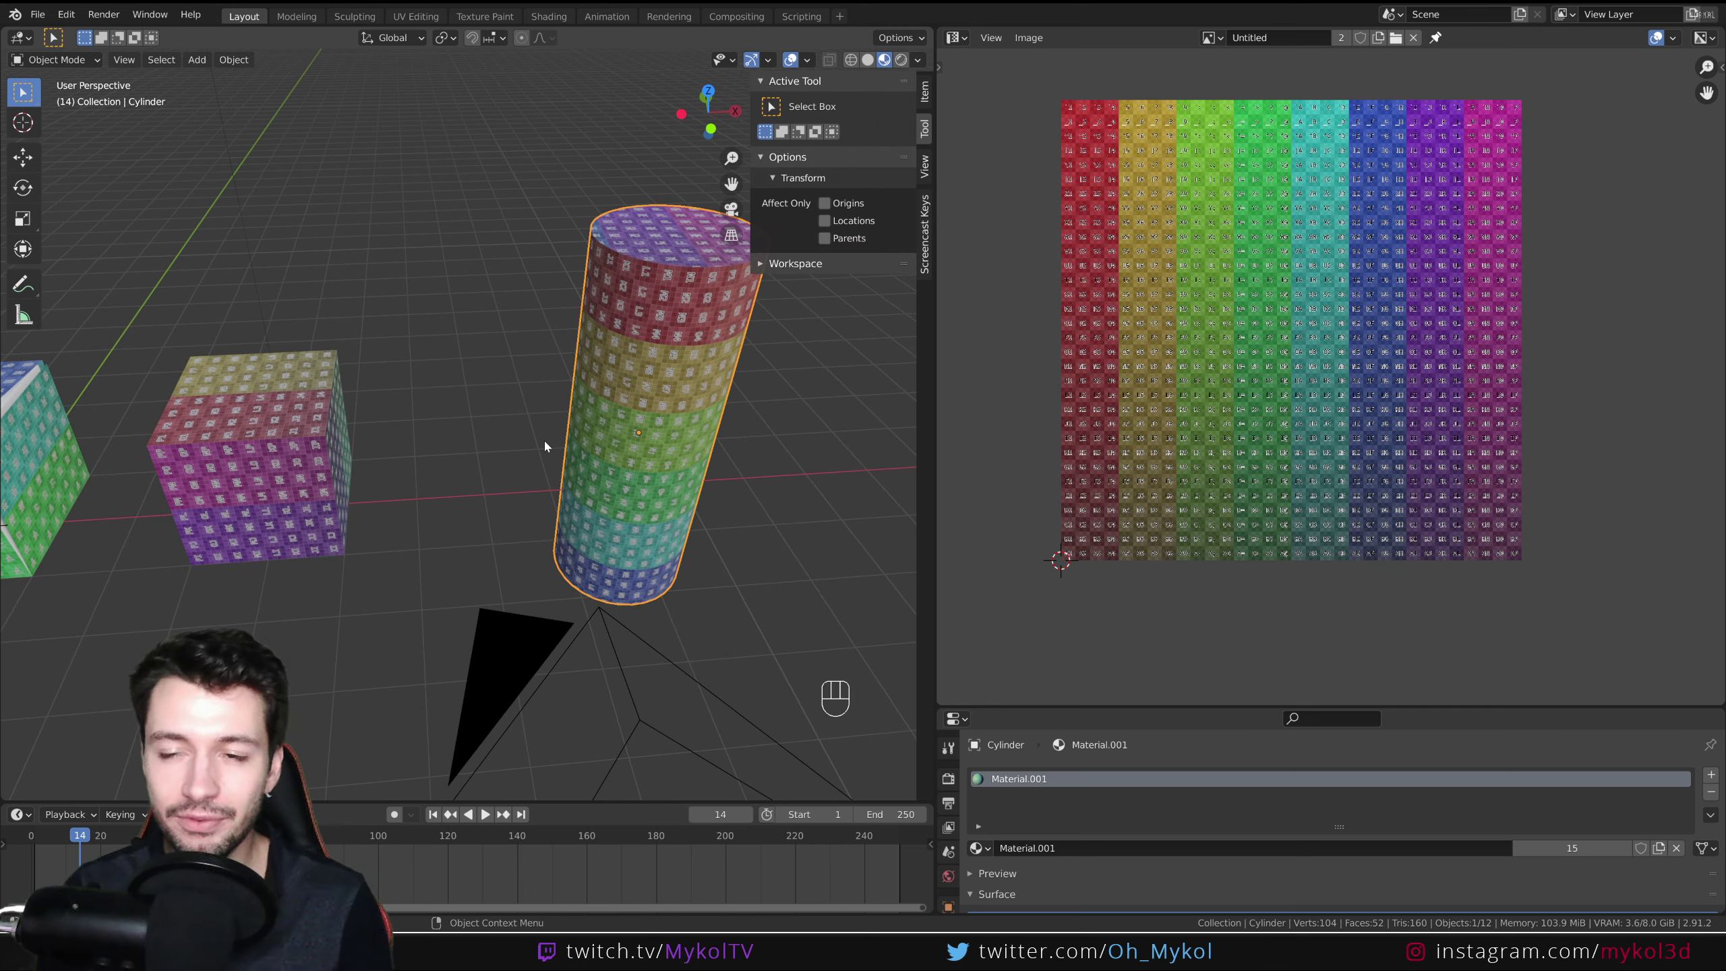
pyautogui.press('Tab')
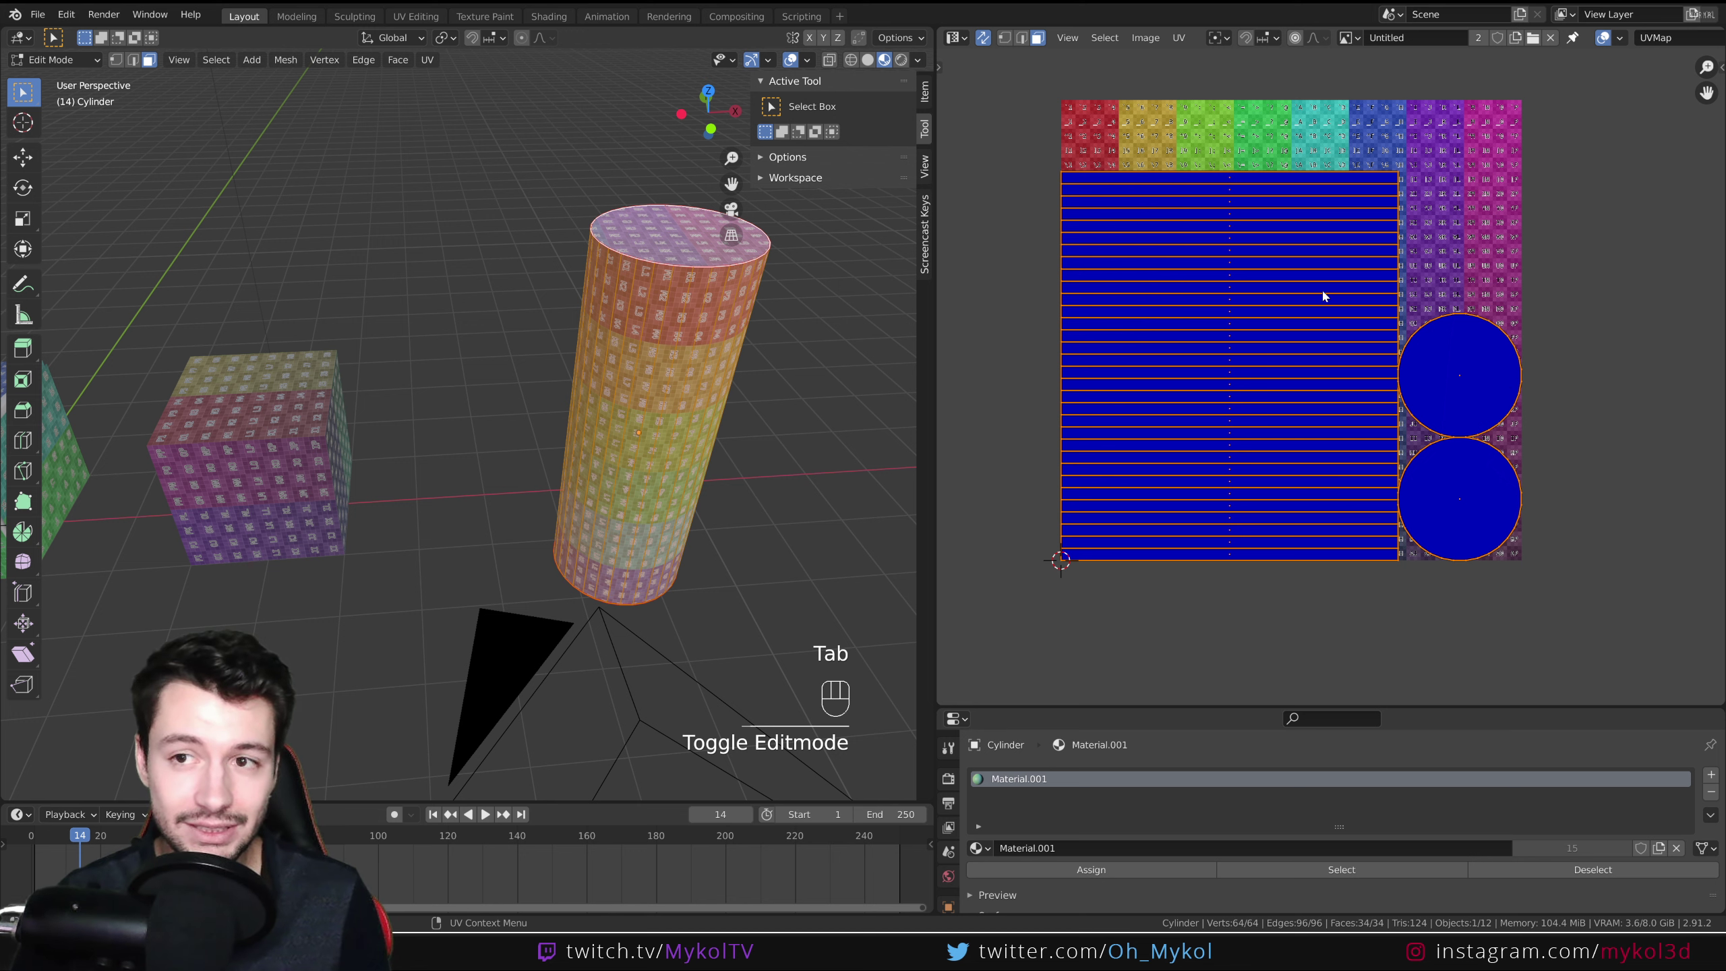
# Turn off the UV editor's Display Stretch overlay to compare the plain layout, and turn it back on.
pyautogui.click(1620, 38)
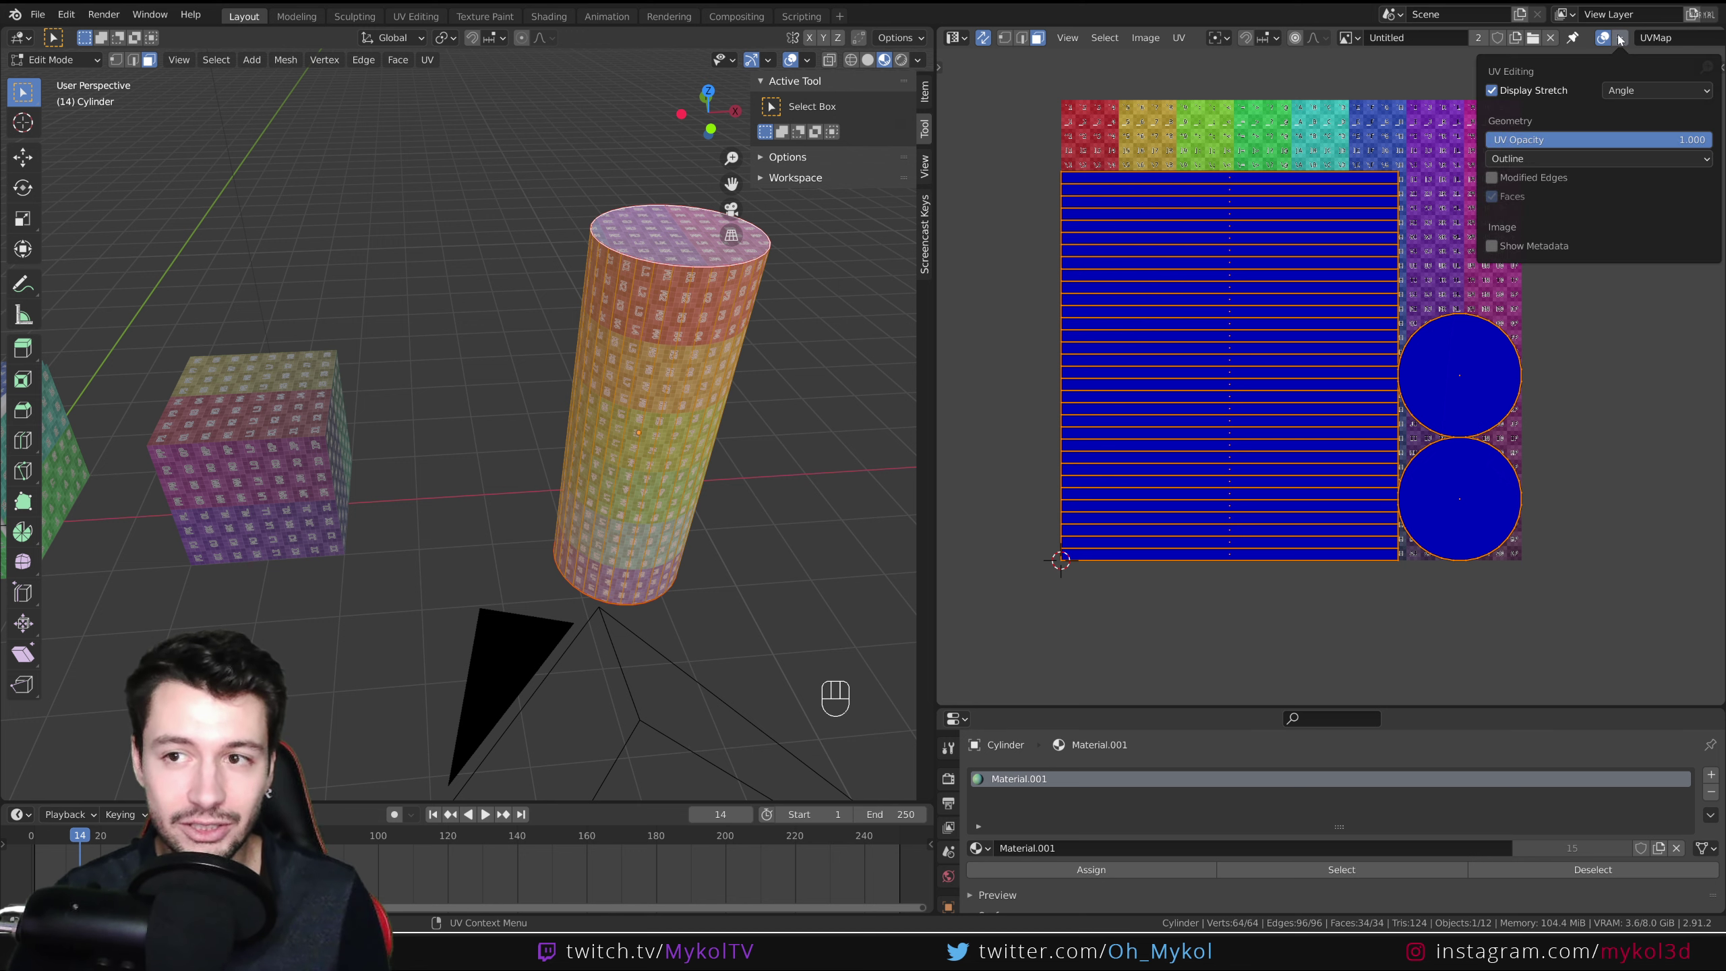
pyautogui.click(1499, 92)
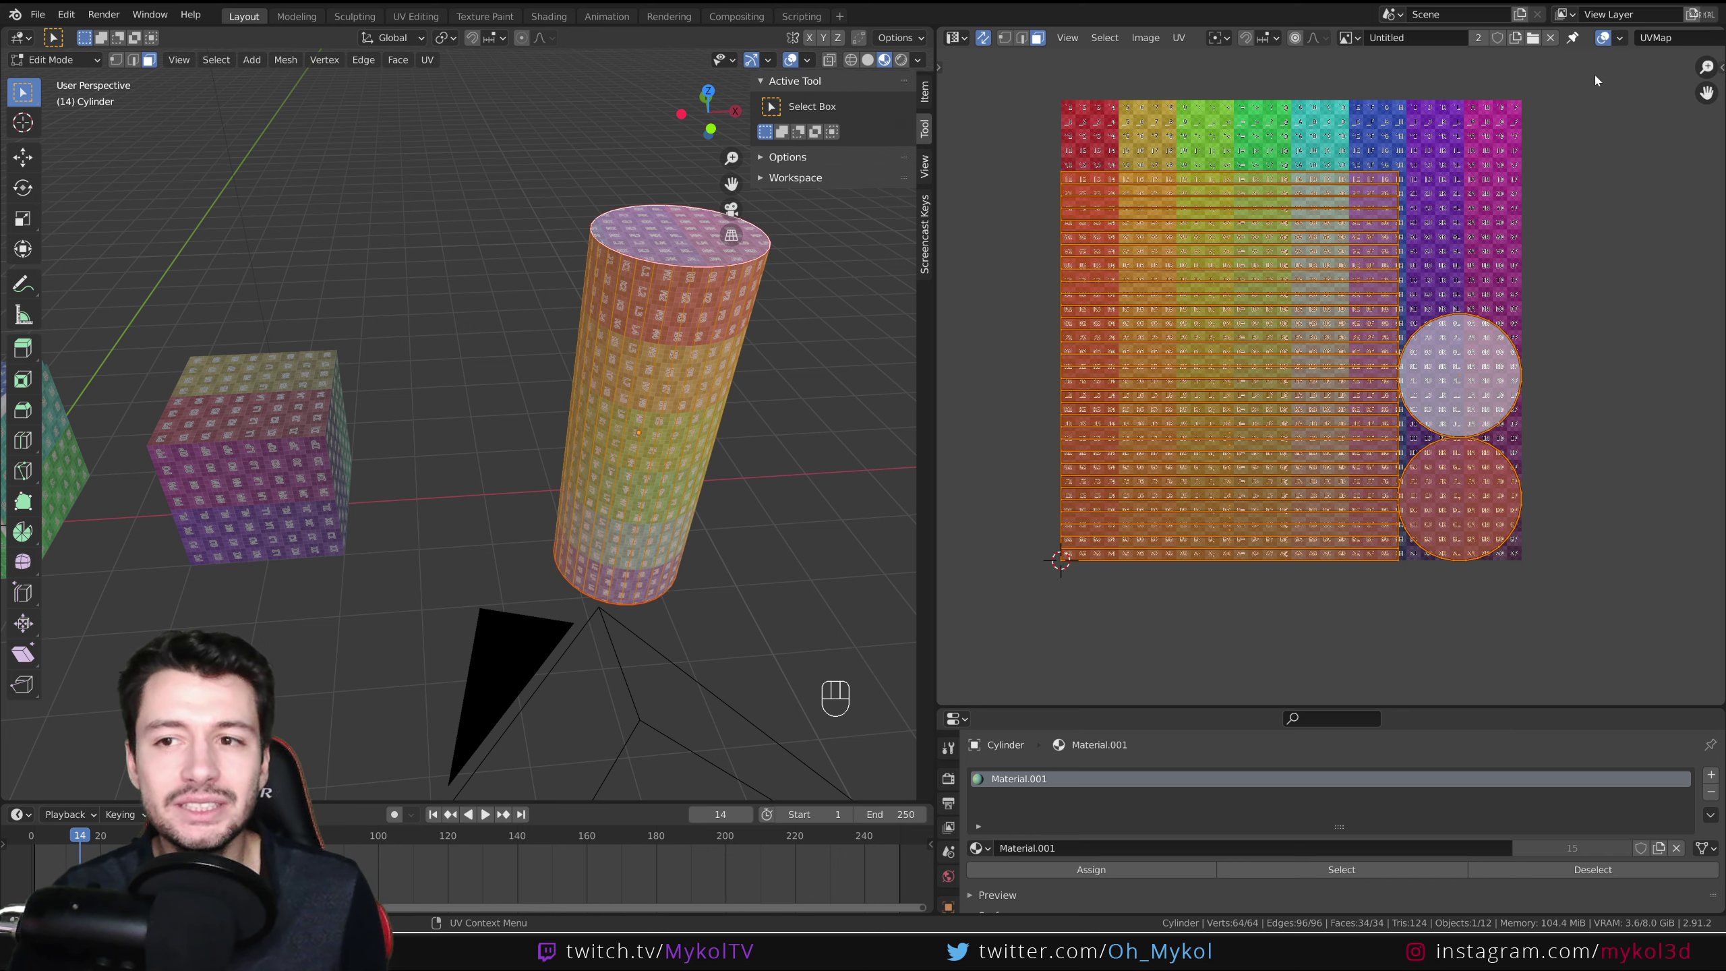
pyautogui.scroll(3, 727, 307)
pyautogui.click(1620, 37)
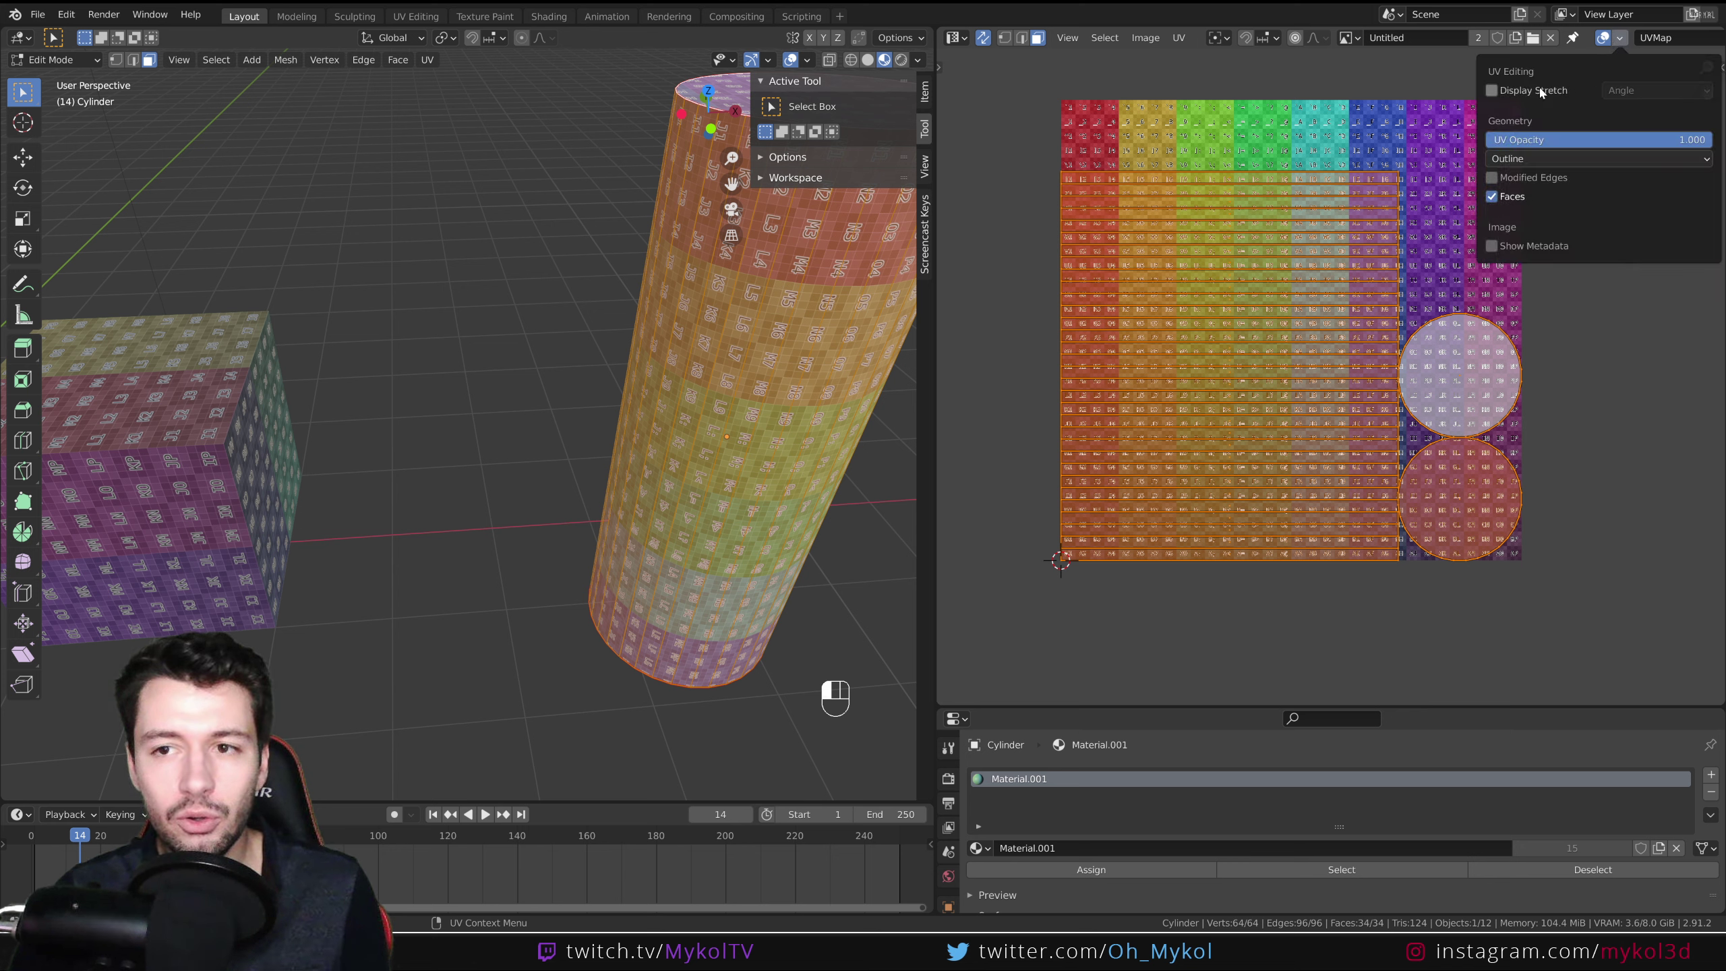
pyautogui.click(1515, 90)
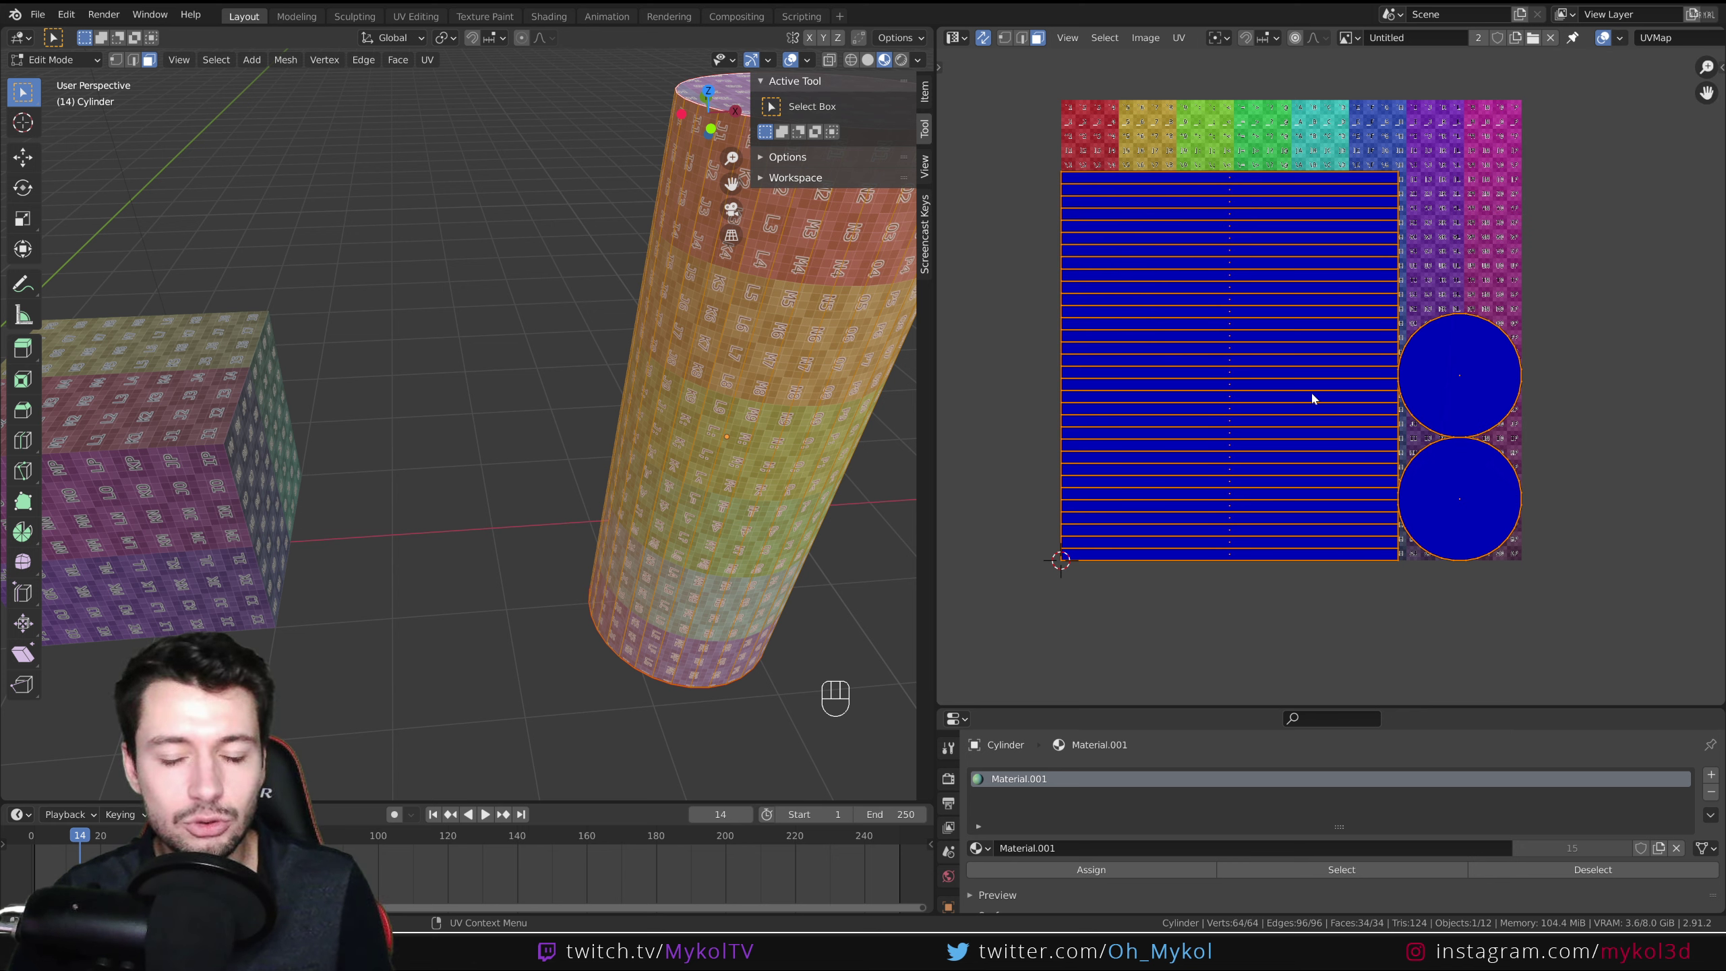
# Try to box-select UVs at the edge of the cylinder's upper circular island and move them.
pyautogui.click(1417, 336)
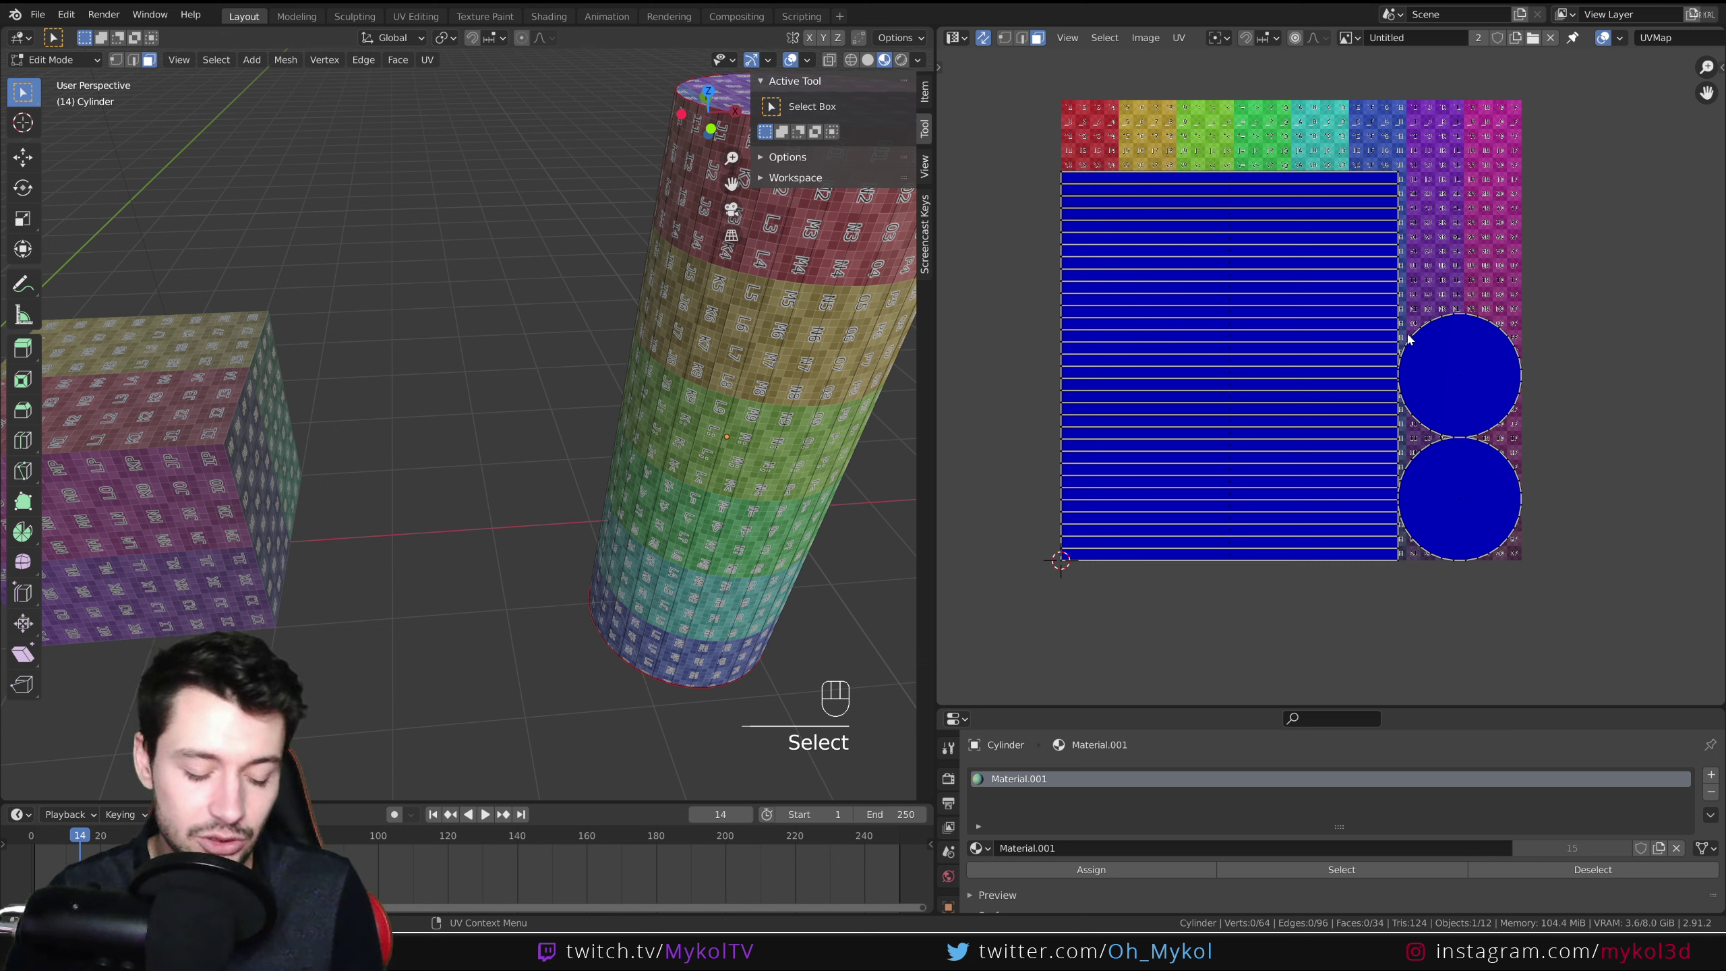
pyautogui.moveTo(1426, 355); pyautogui.dragTo(1401, 327)
pyautogui.press('g')
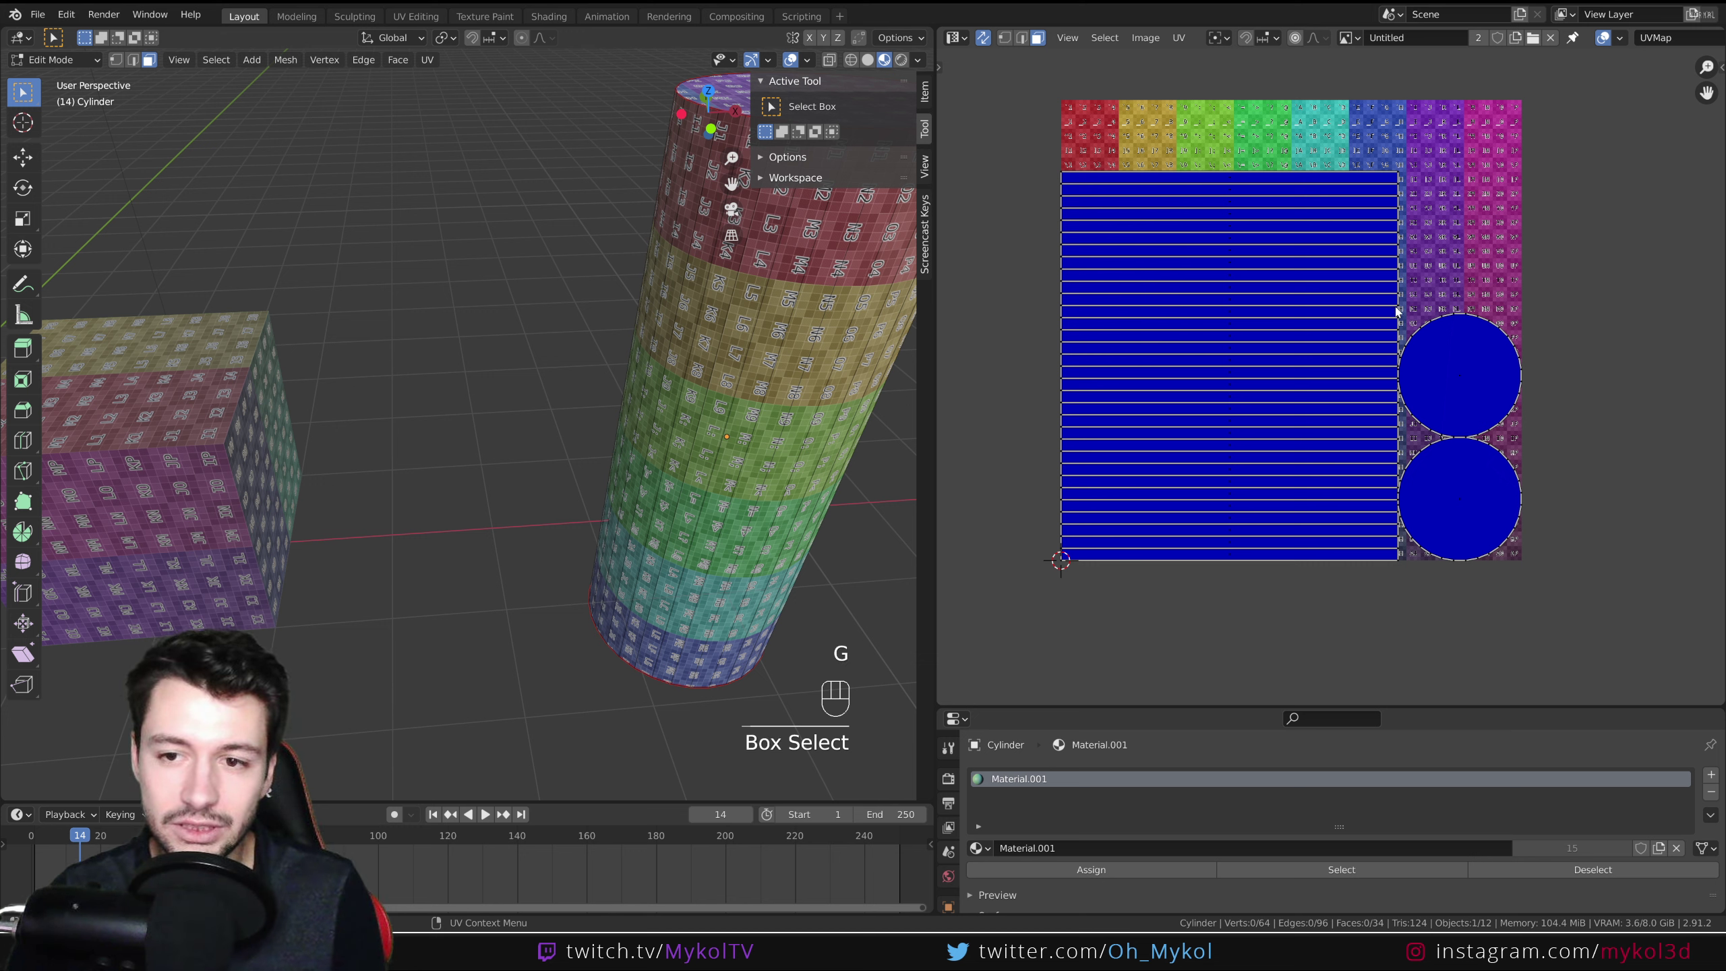
# Pull one side face of the cylinder outward to see its effect on the texture, and undo the move.
pyautogui.click(691, 97)
pyautogui.moveTo(543, 238); pyautogui.dragTo(352, 358, button='middle')
pyautogui.click(319, 370)
pyautogui.press('g')
pyautogui.click(560, 391)
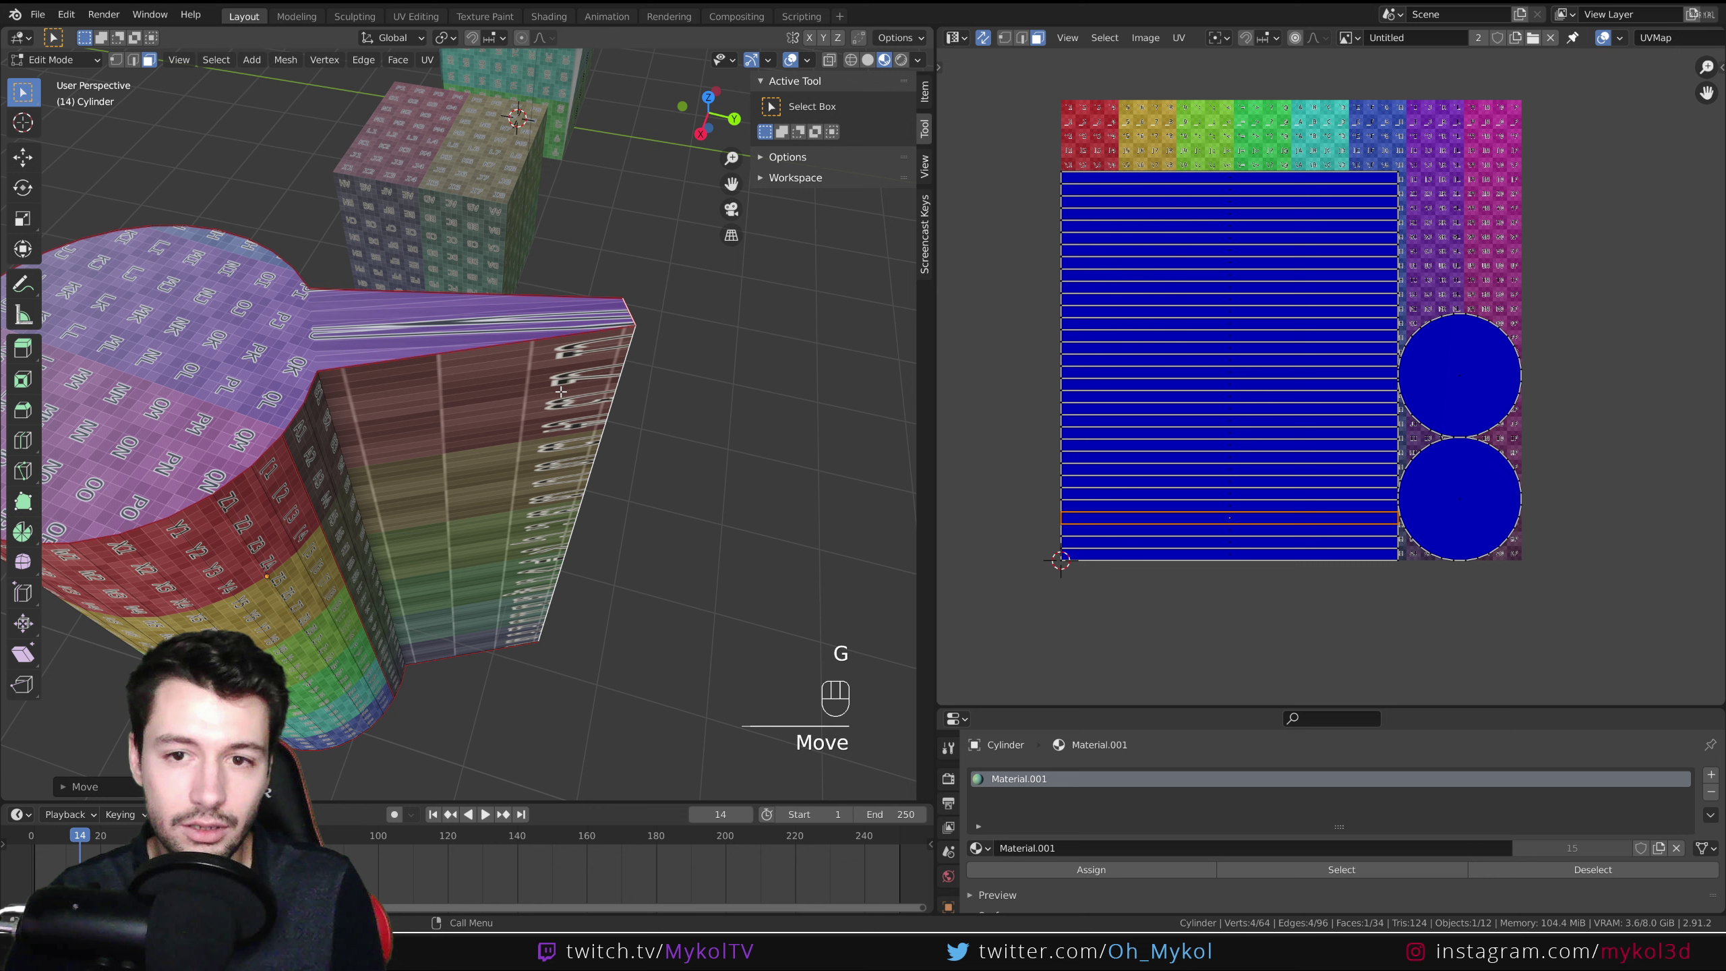
pyautogui.hotkey('ctrl', 'z')
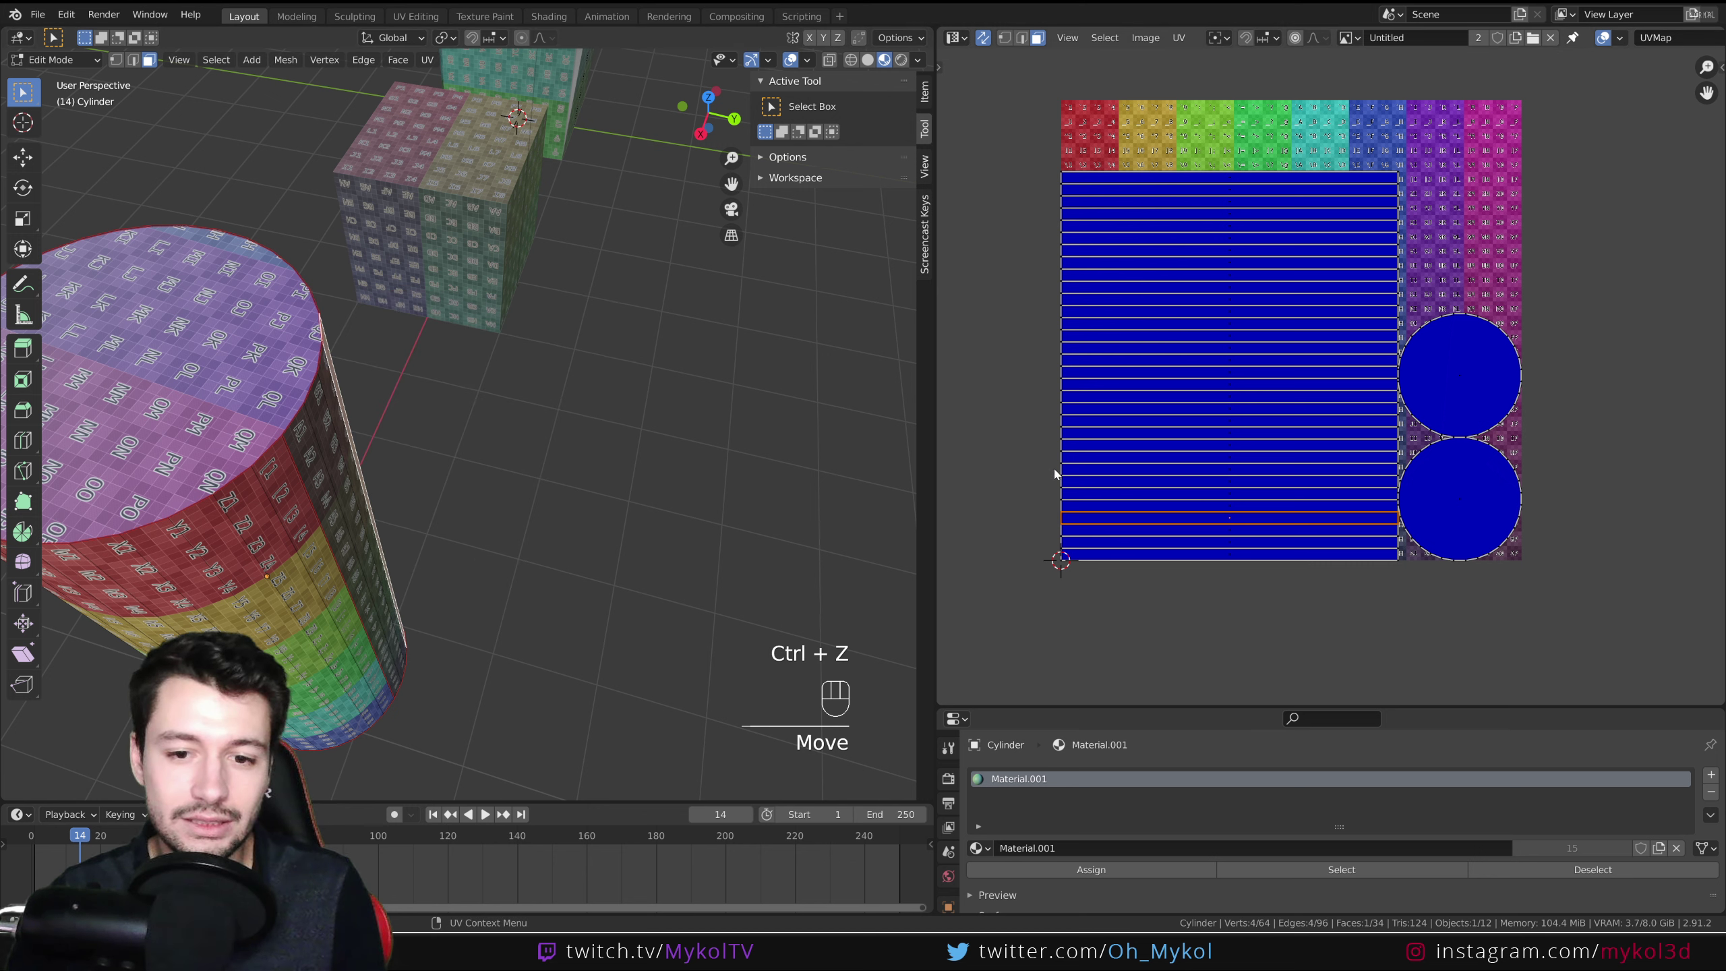
# In vertex selection mode, move the upper corner UV of the side island outward, check the cylinder's texture, and undo the move.
pyautogui.click(1405, 513)
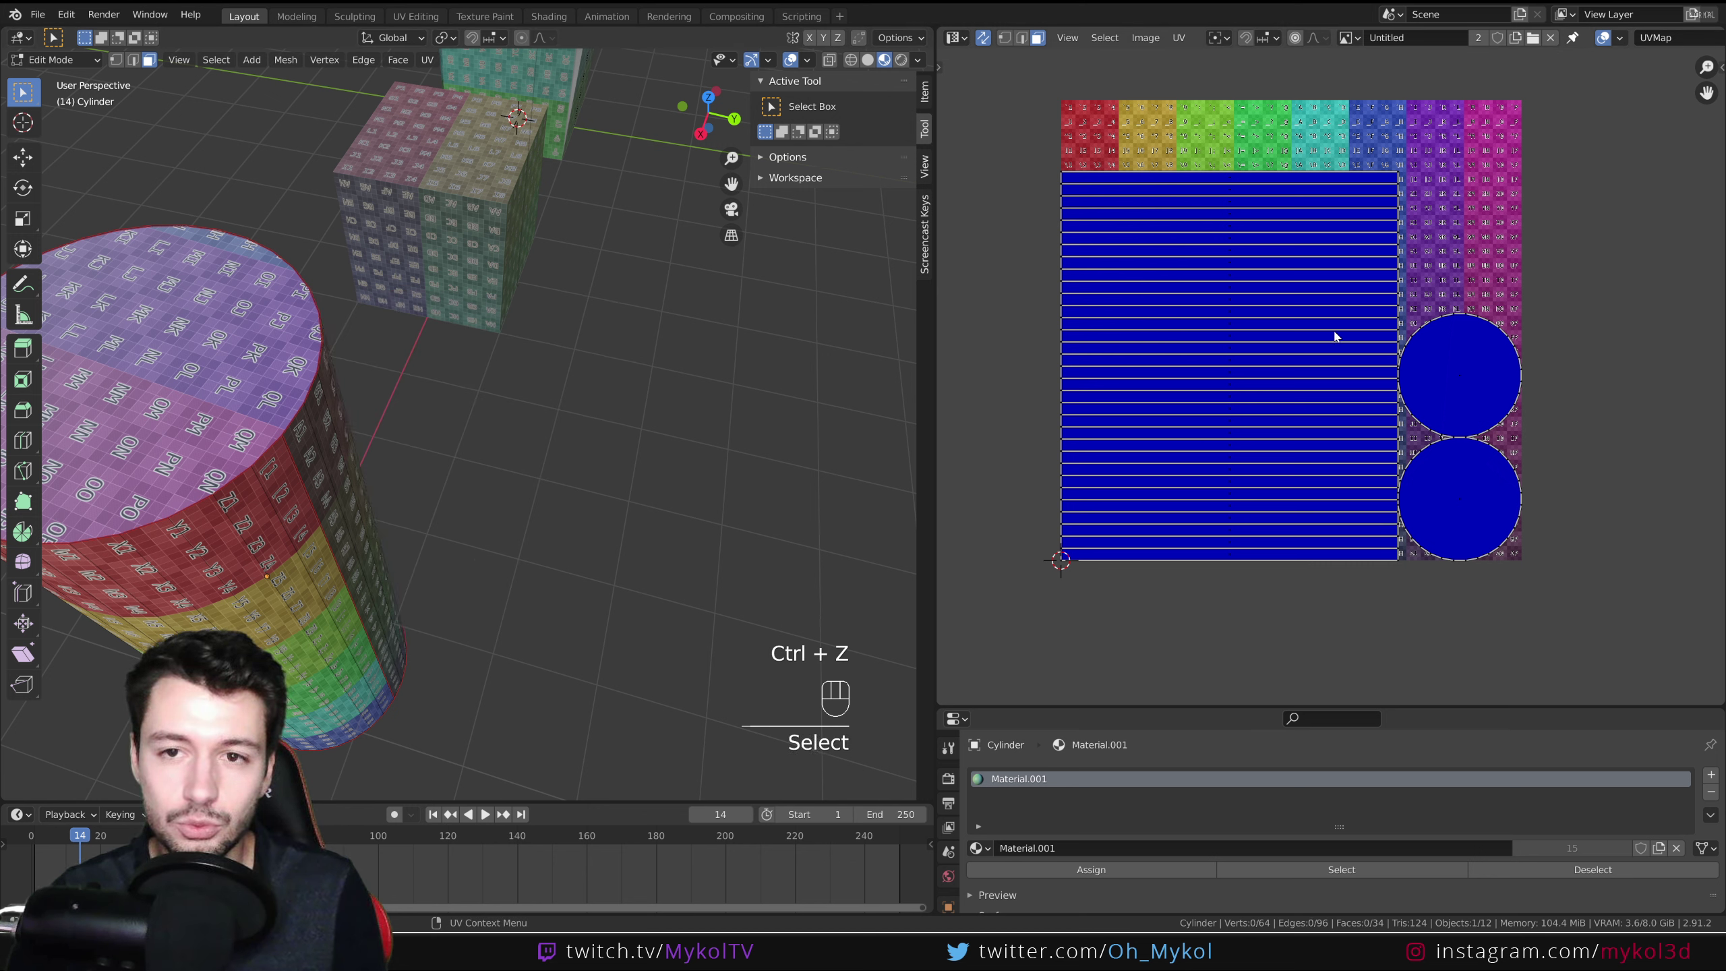
pyautogui.press('1')
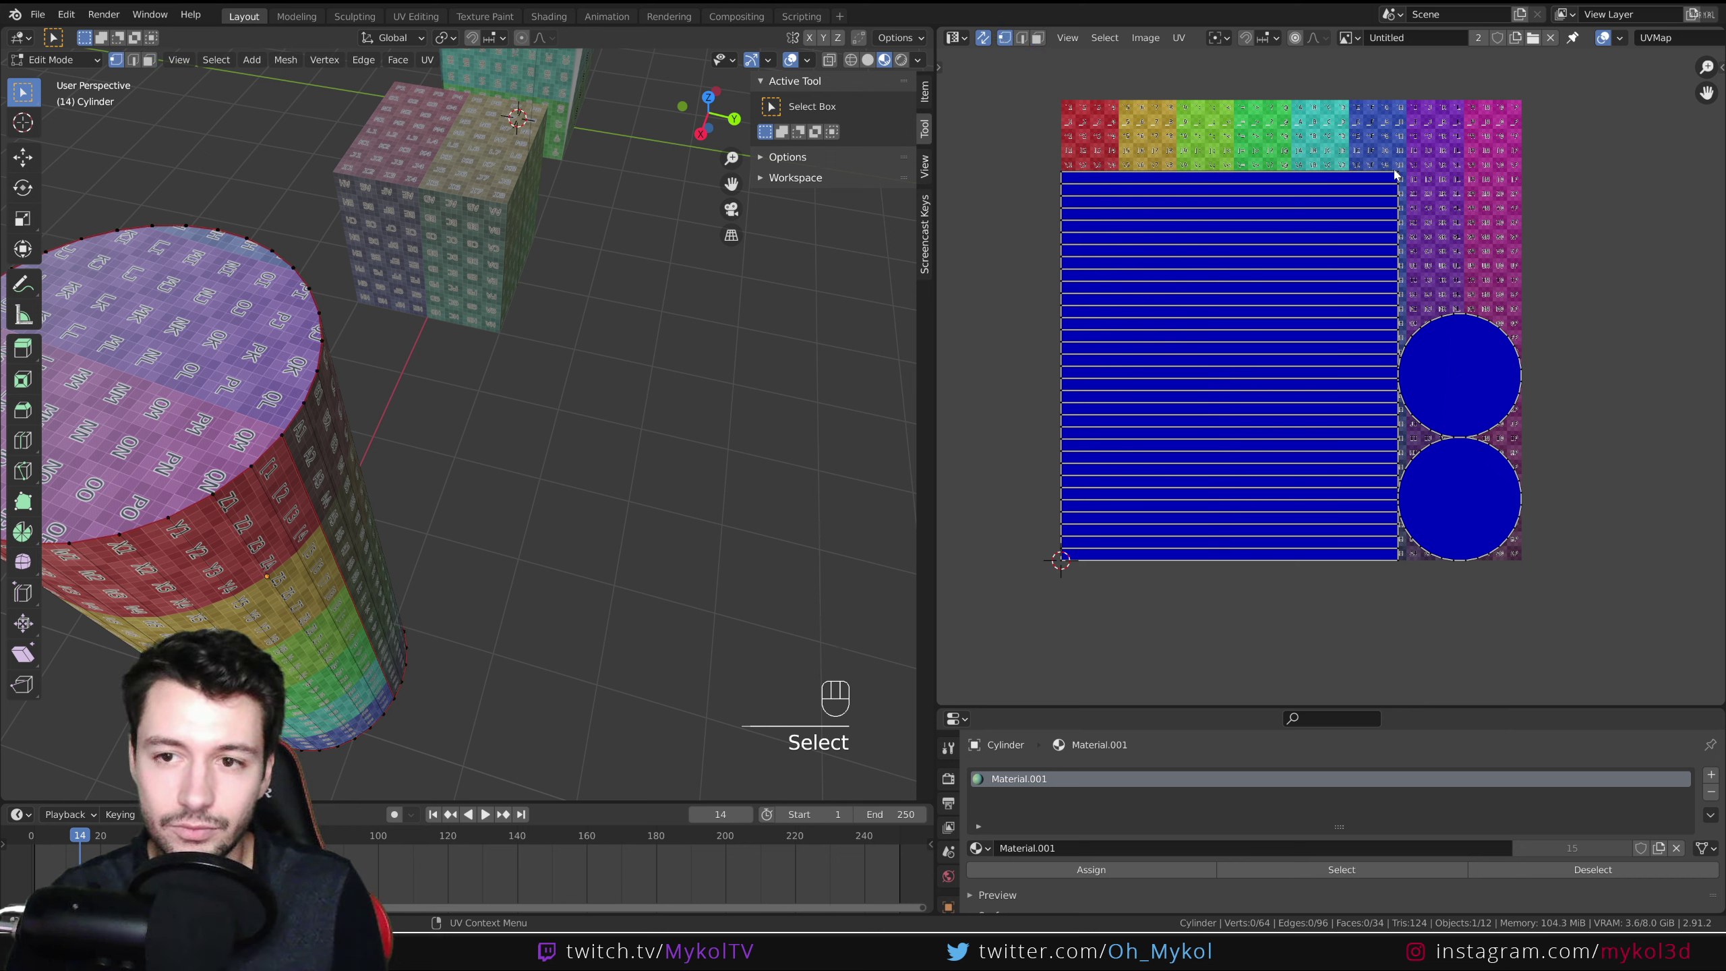
pyautogui.click(1396, 174)
pyautogui.press('g')
pyautogui.click(1431, 153)
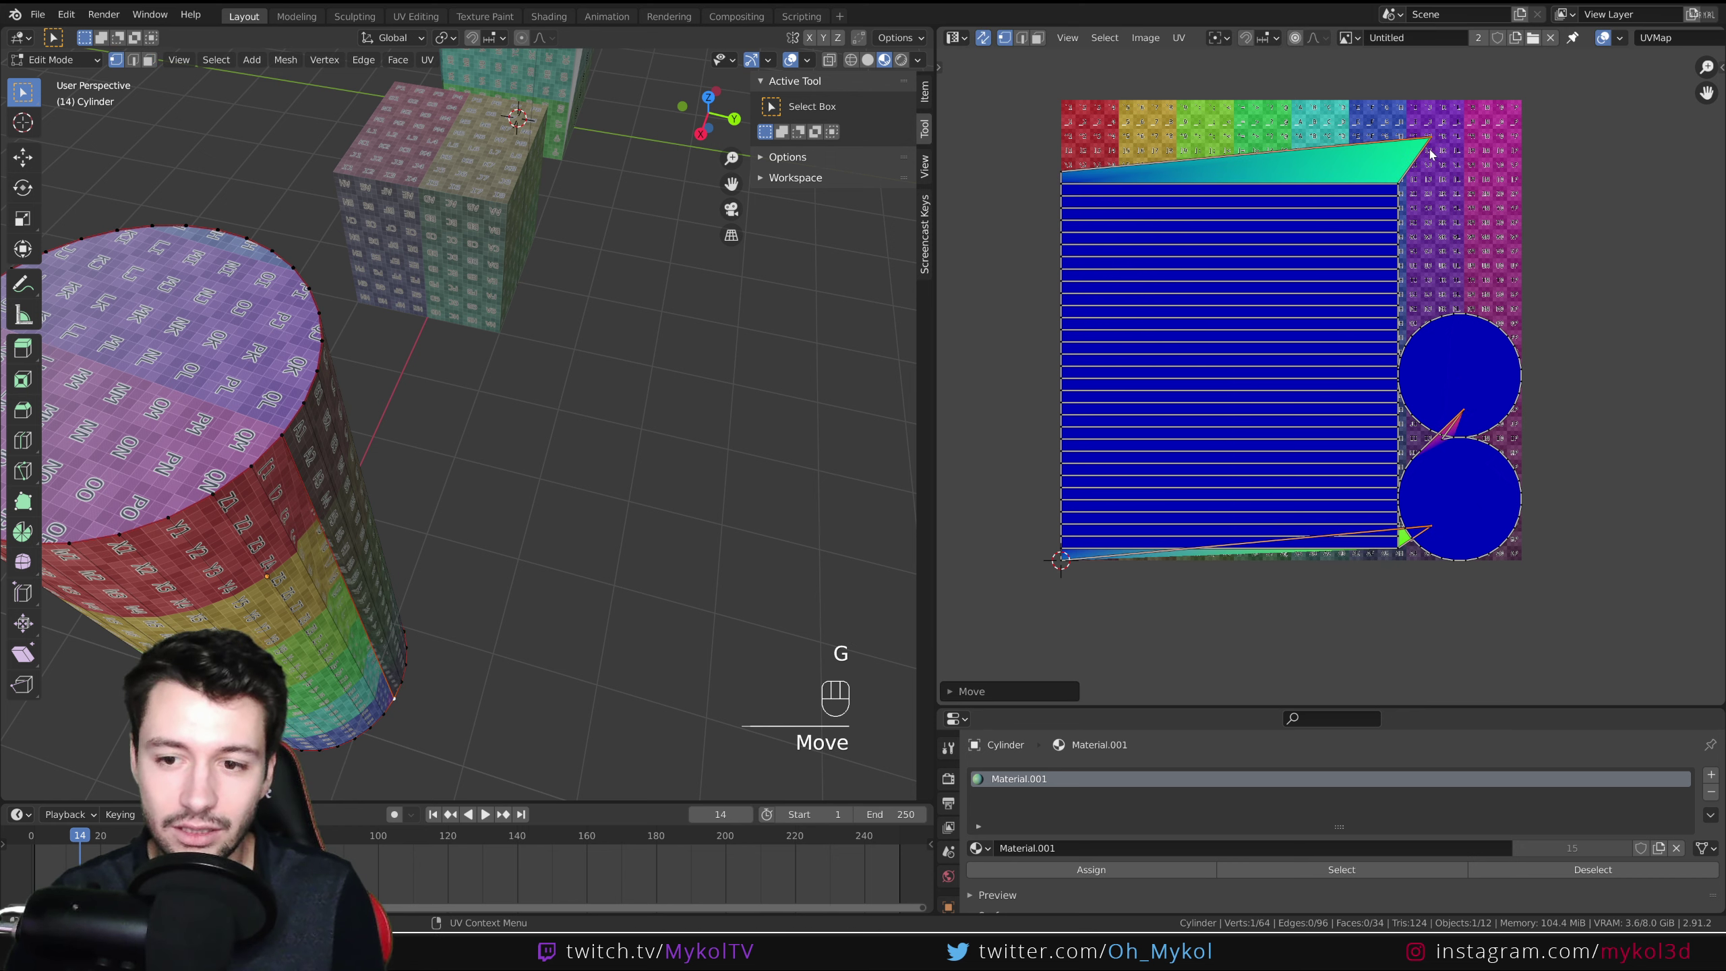
pyautogui.moveTo(679, 442); pyautogui.dragTo(406, 635, button='middle')
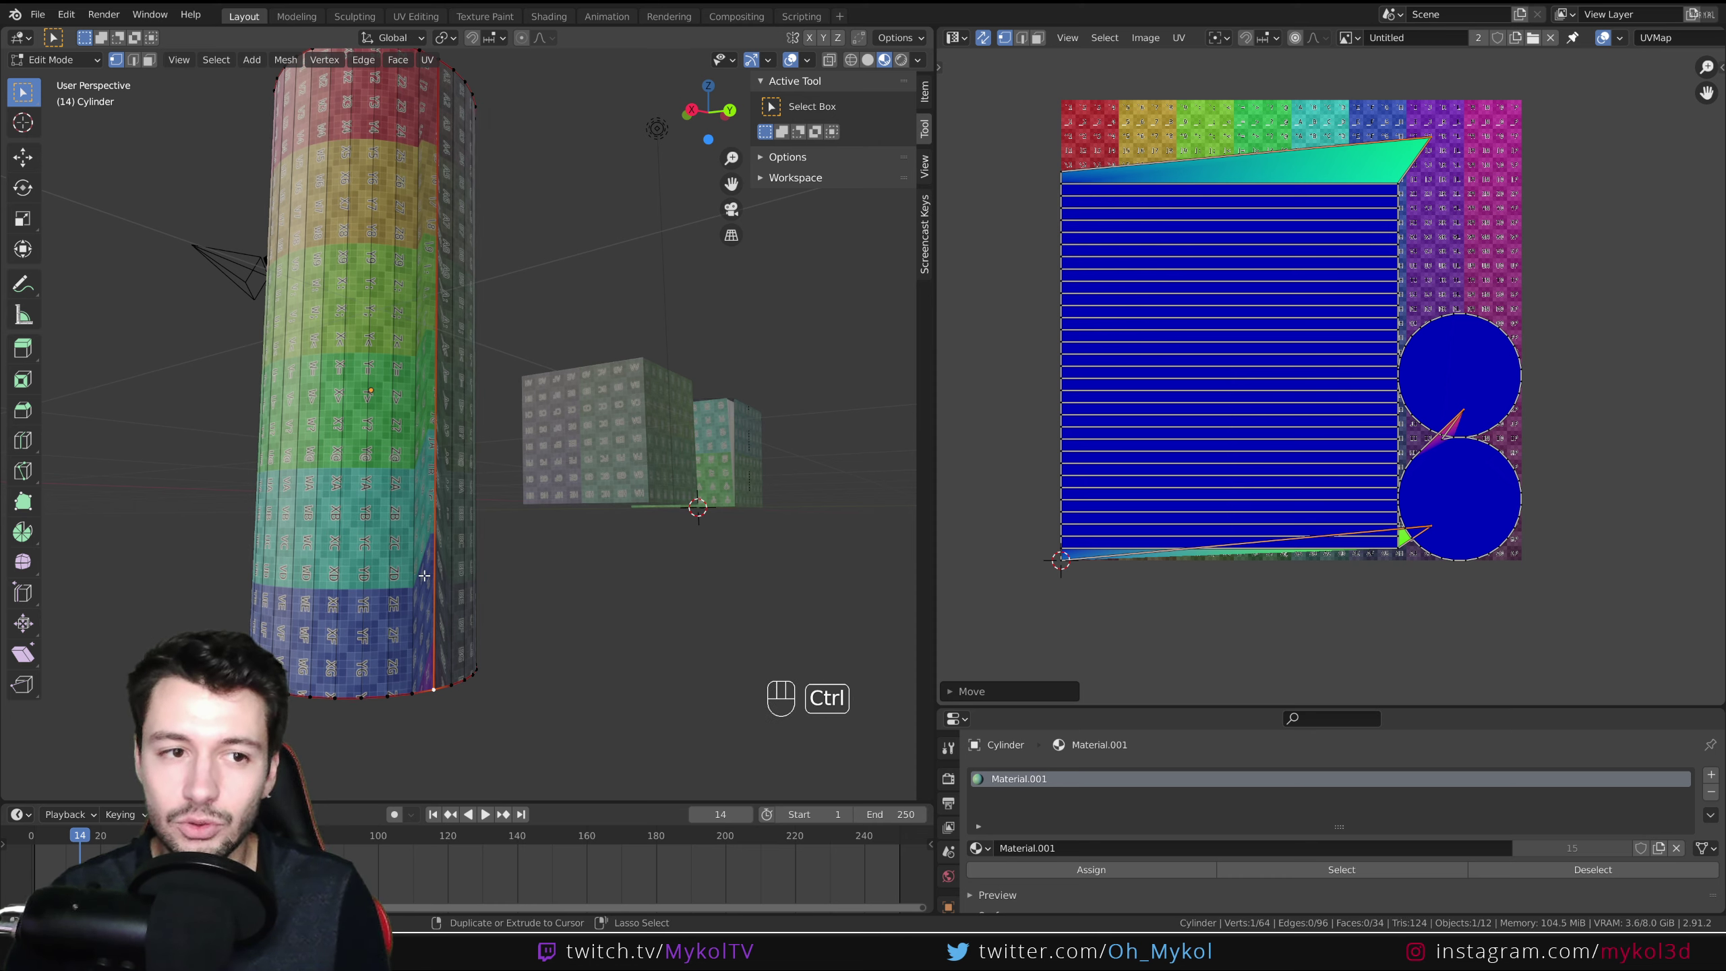
pyautogui.hotkey('ctrl', 'z')
# Return to Object Mode and inspect the textured cylinder and the two cubes.
pyautogui.moveTo(424, 576); pyautogui.dragTo(635, 596, button='middle')
pyautogui.press('Tab')
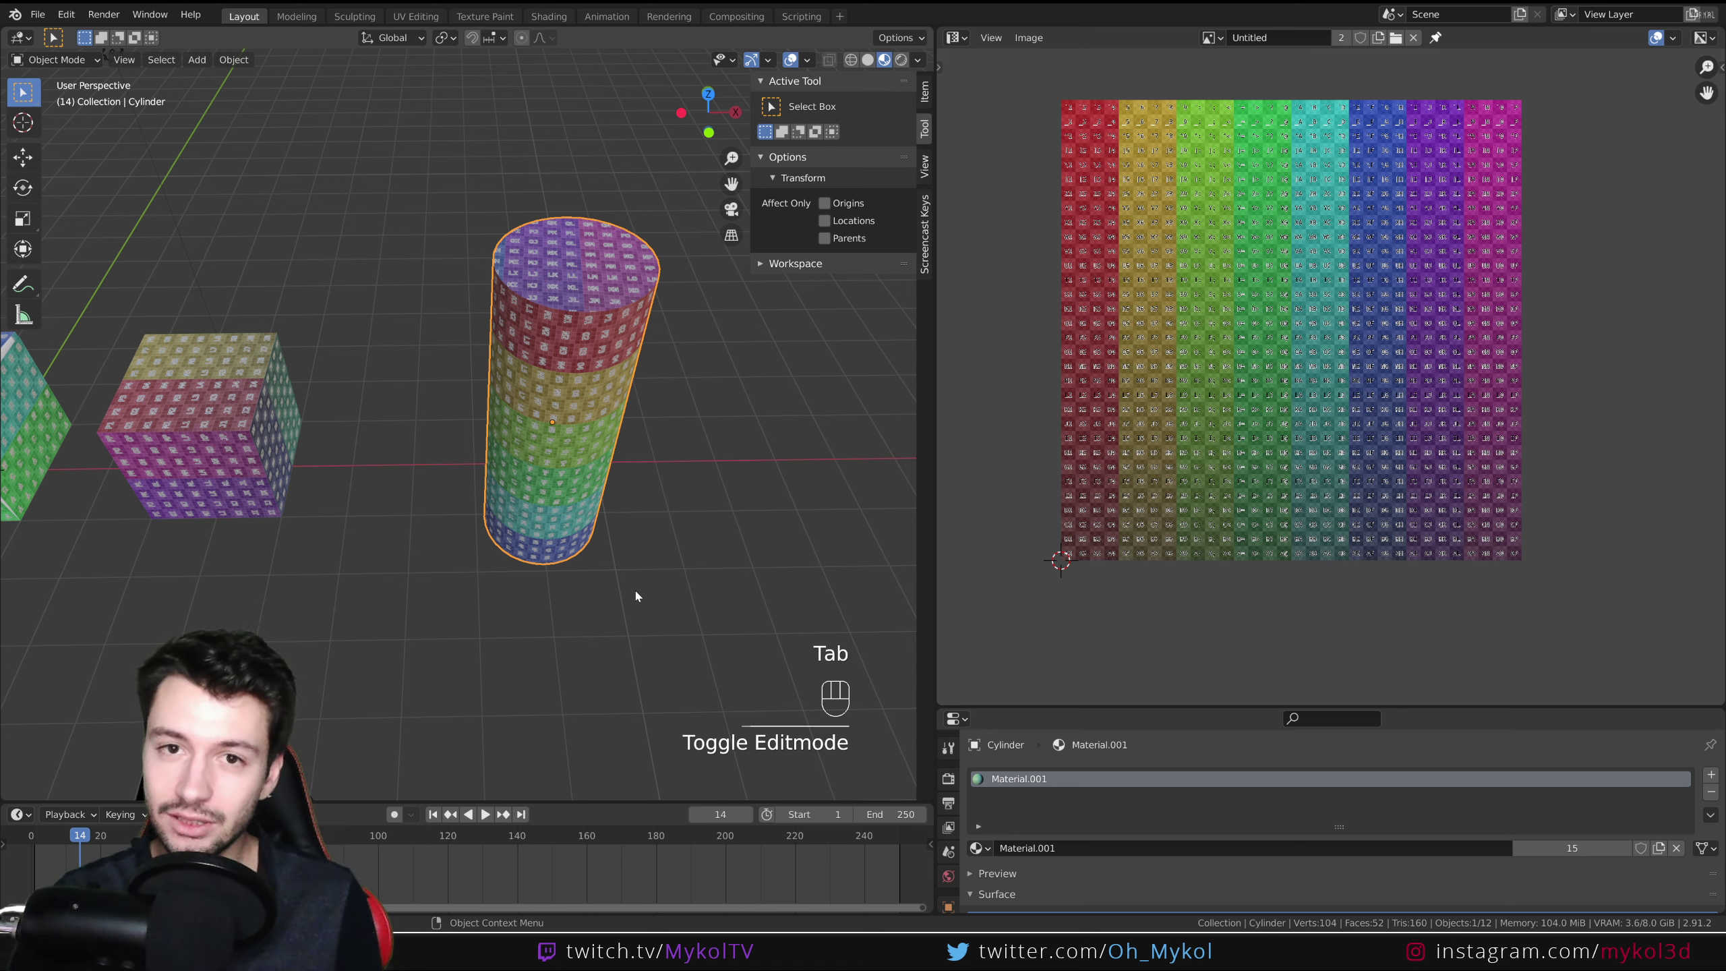
pyautogui.keyDown('shift'); pyautogui.moveTo(635, 596); pyautogui.dragTo(699, 553, button='middle'); pyautogui.keyUp('shift')
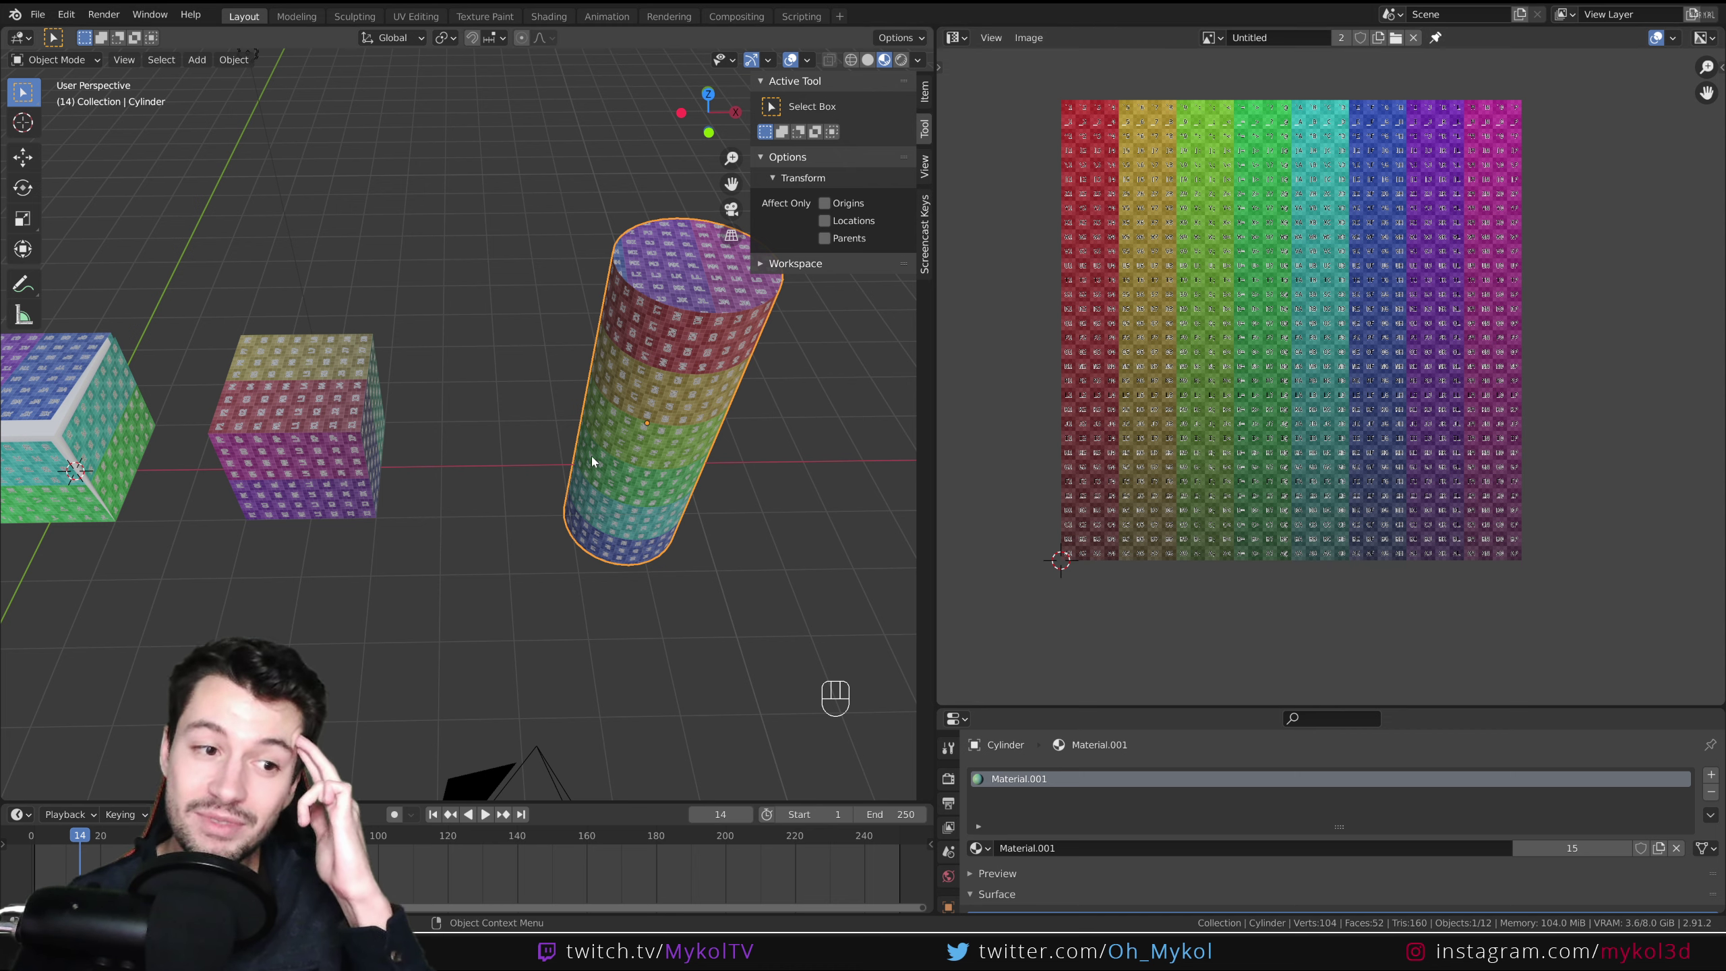
pyautogui.moveTo(590, 456); pyautogui.dragTo(501, 425, button='middle')
pyautogui.scroll(1, 501, 425)
pyautogui.moveTo(620, 502); pyautogui.dragTo(625, 448, button='middle')
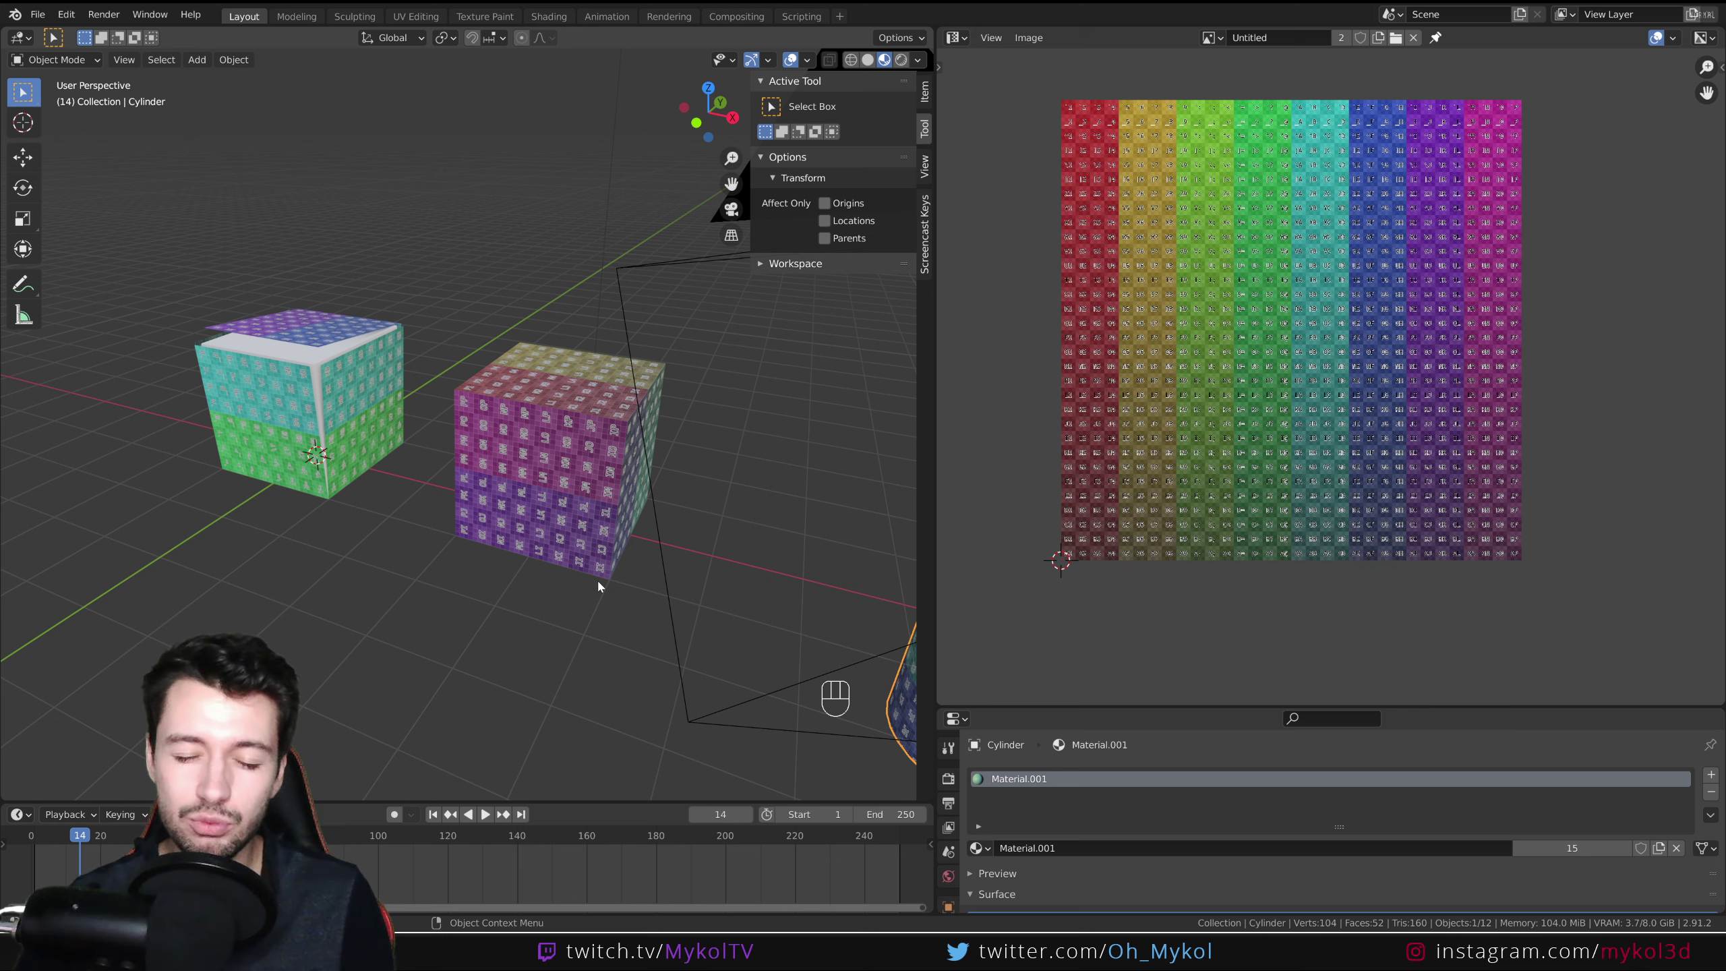
pyautogui.scroll(1, 598, 463)
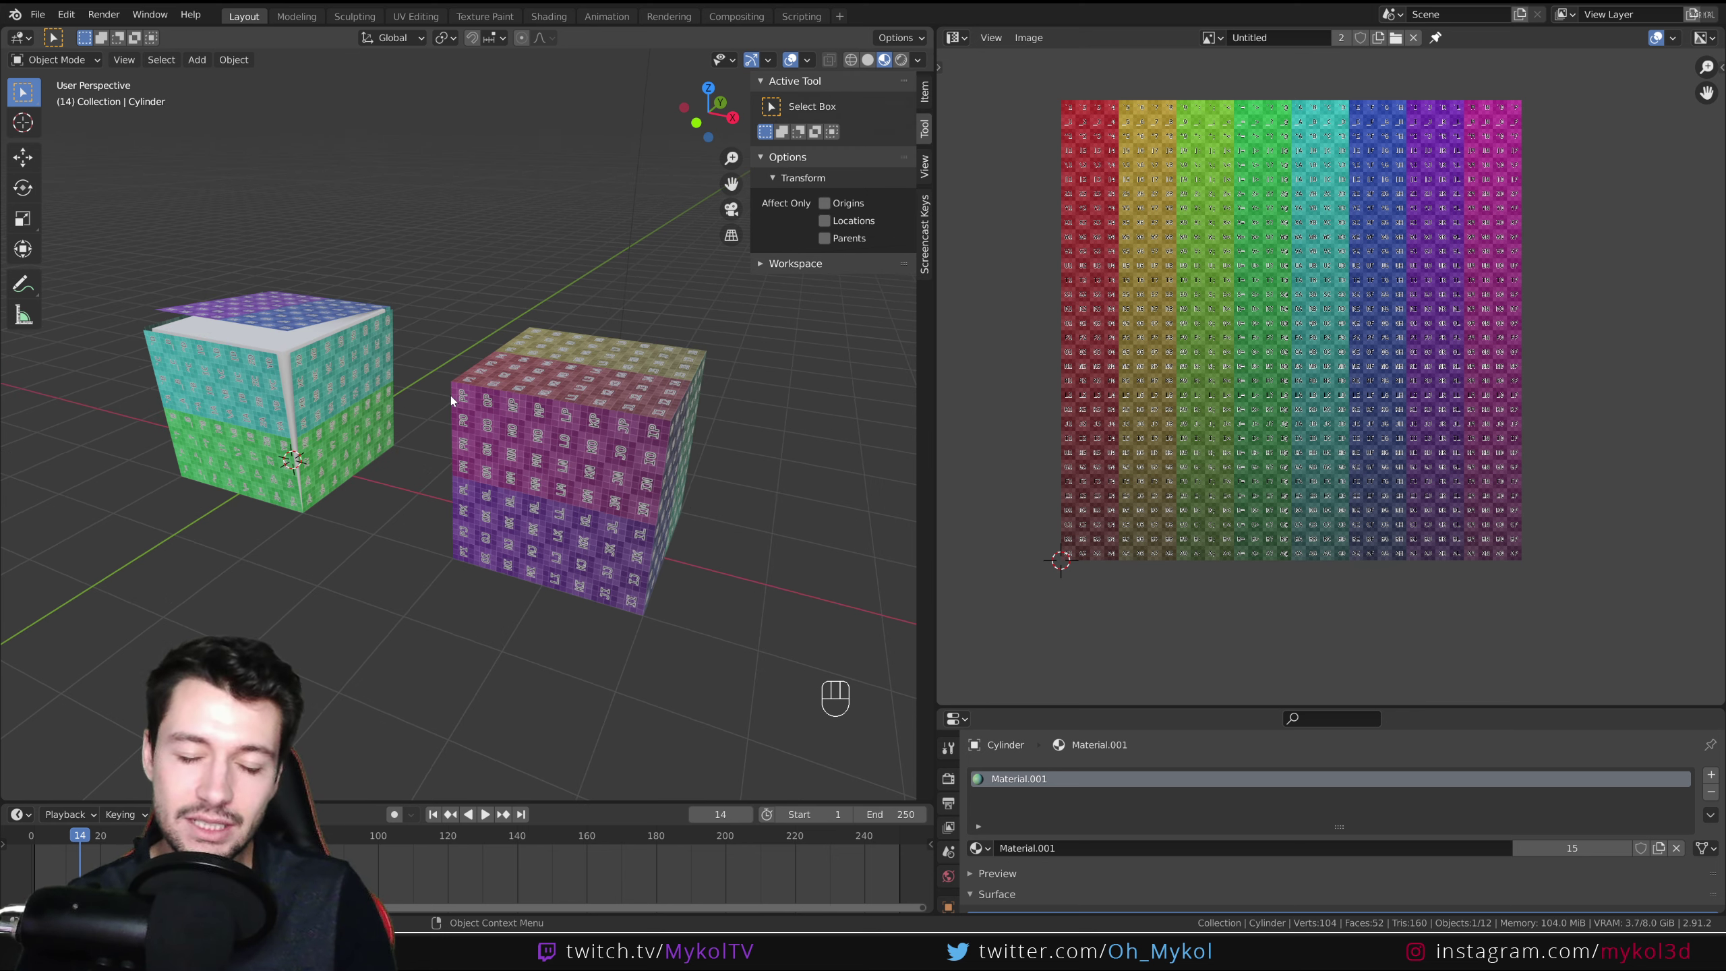